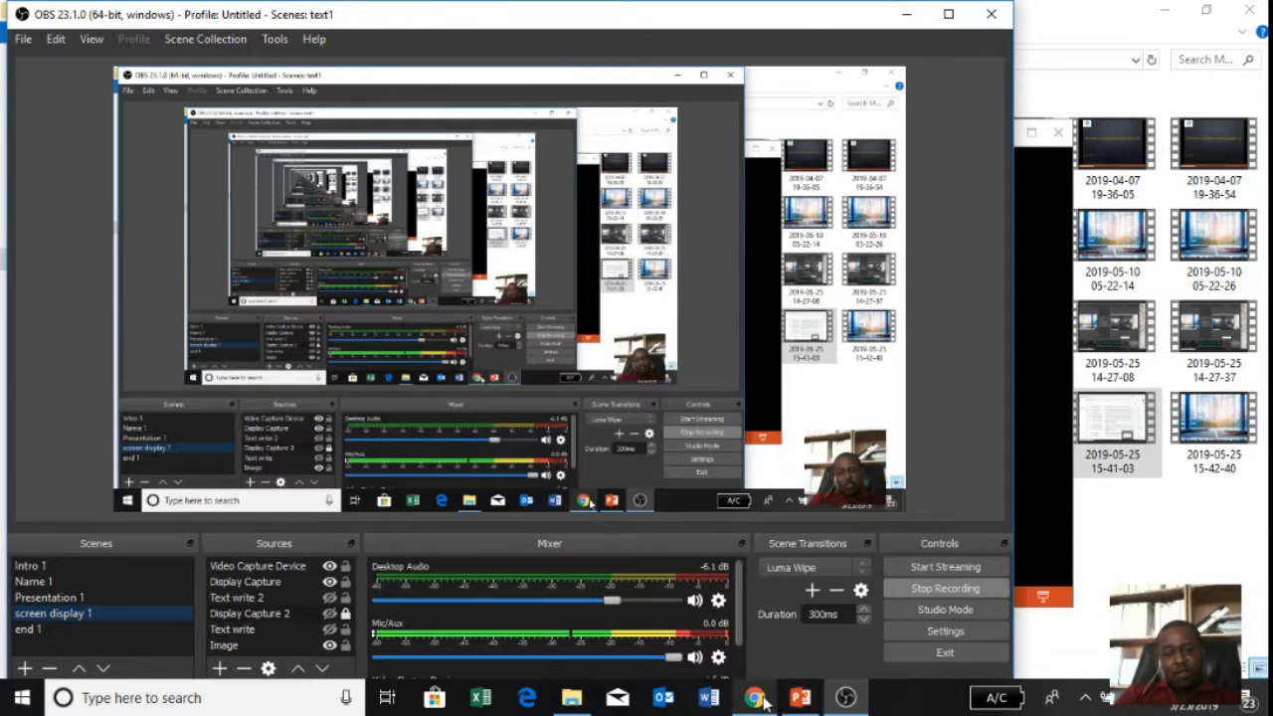
left_click(755, 698)
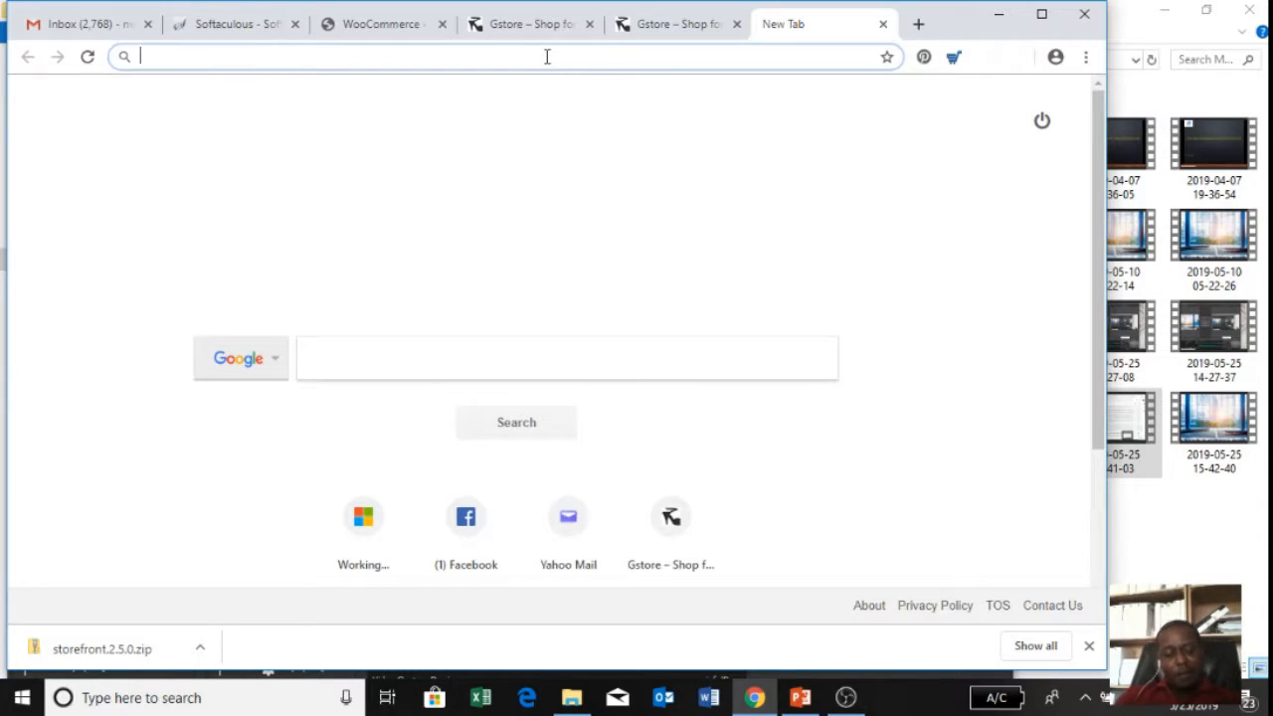
type("www")
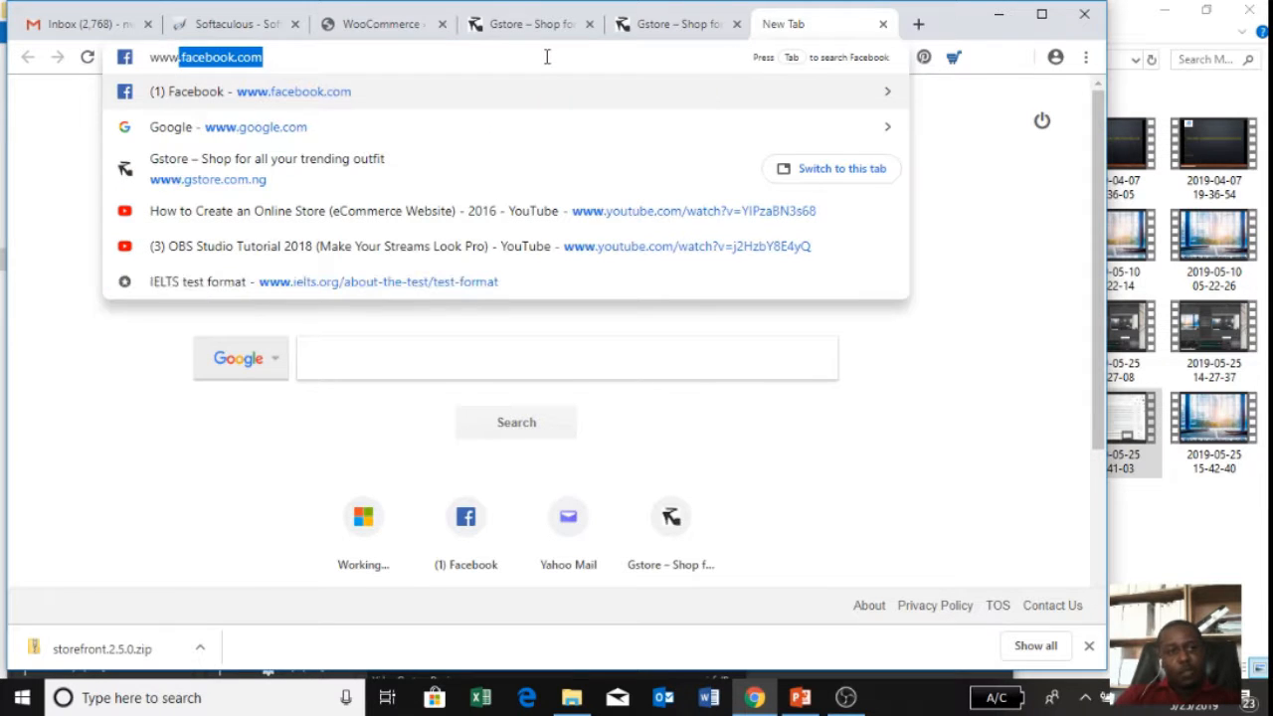
type(".")
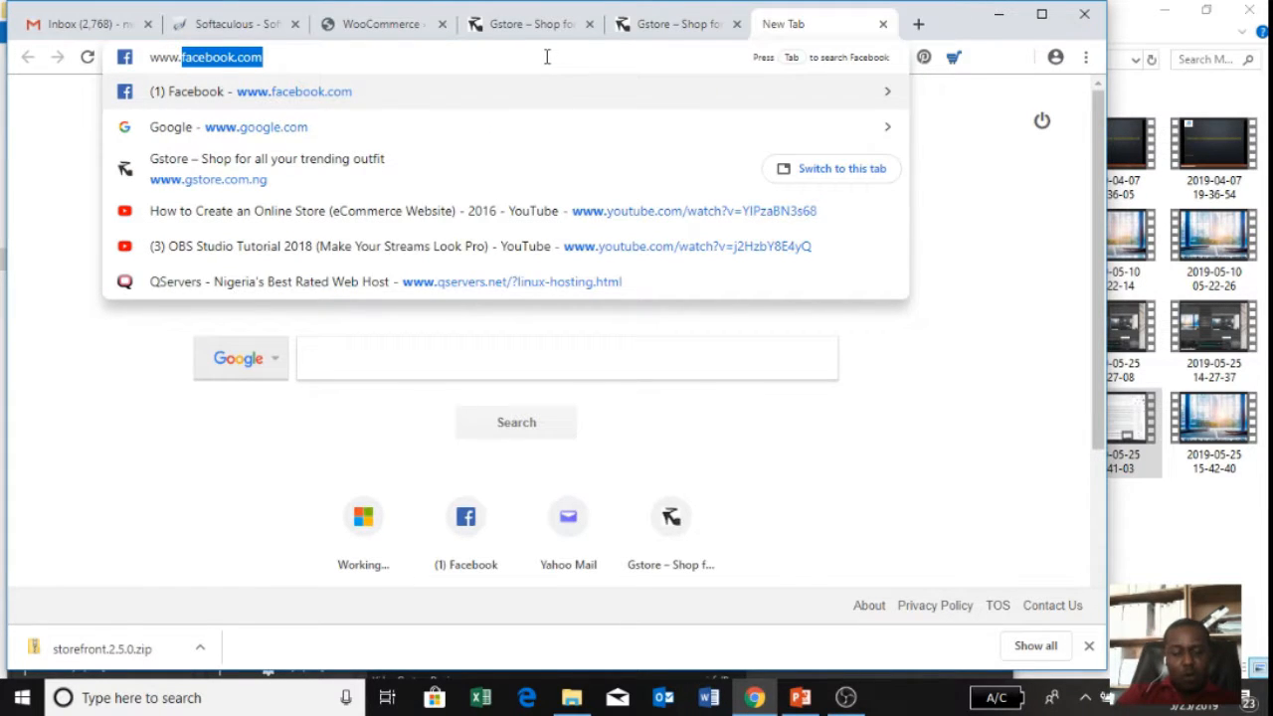
type("hos")
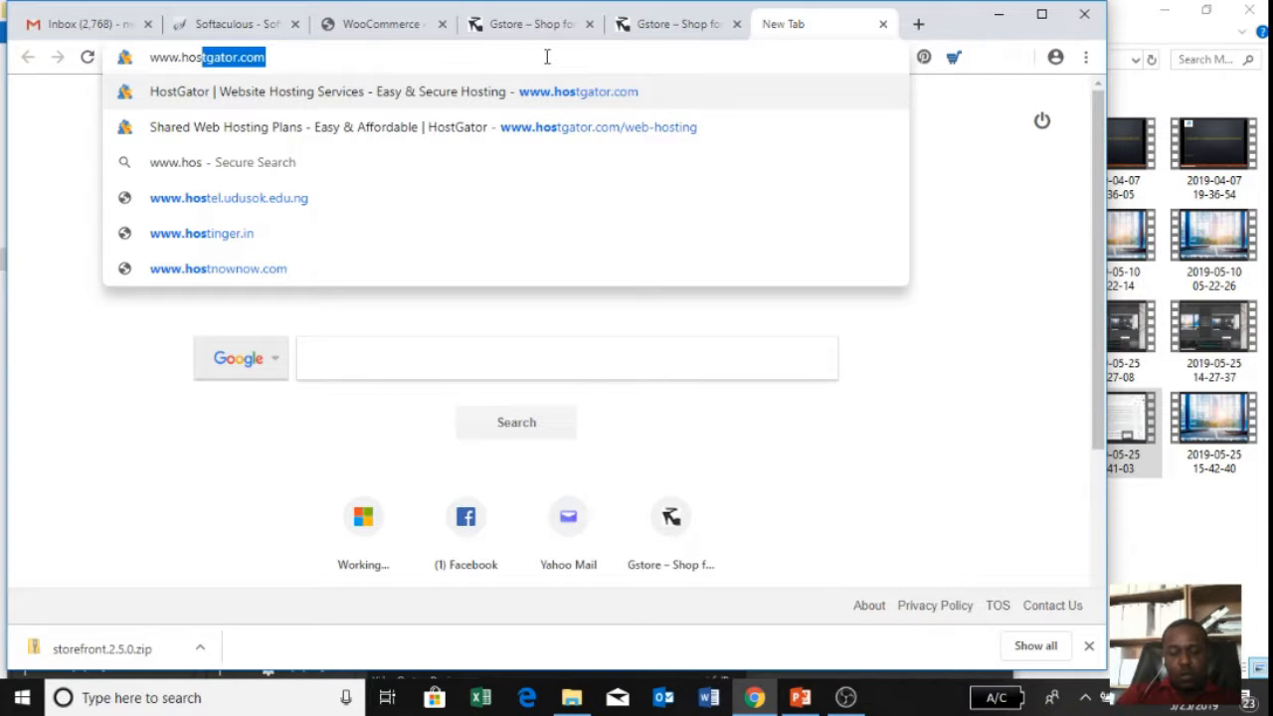
key("Return")
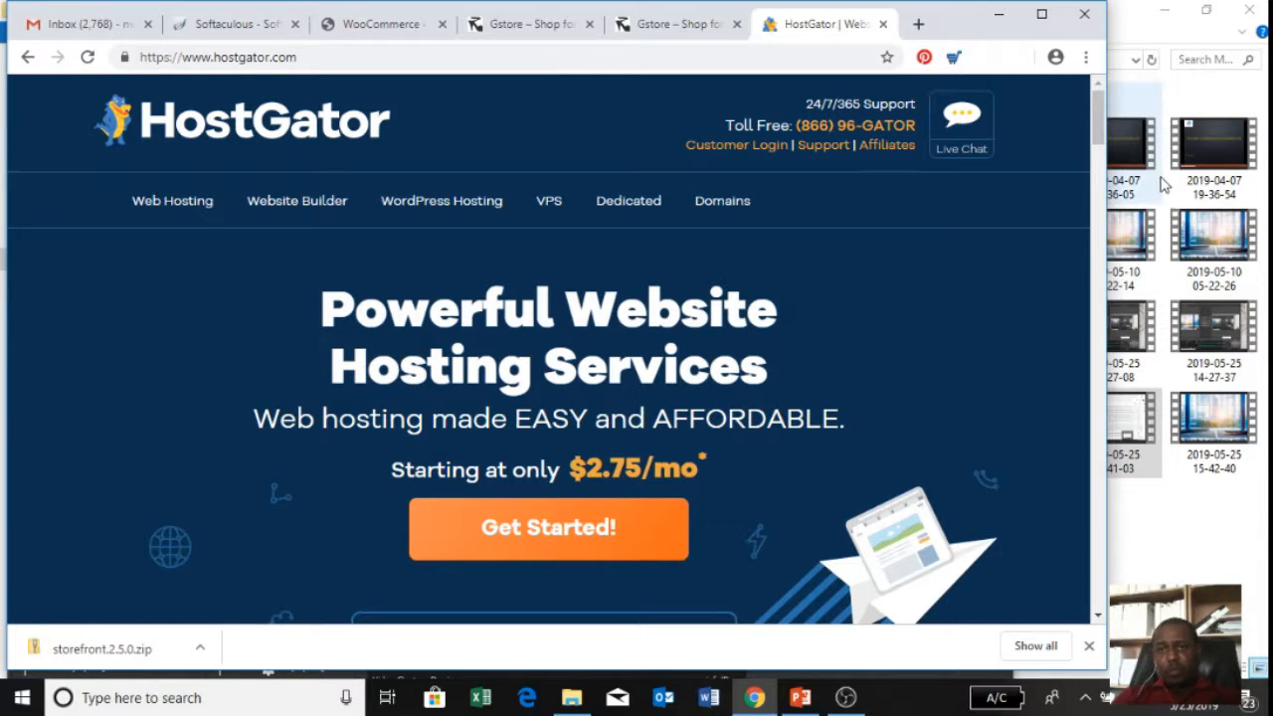
left_click_drag(1099, 136, 1094, 235)
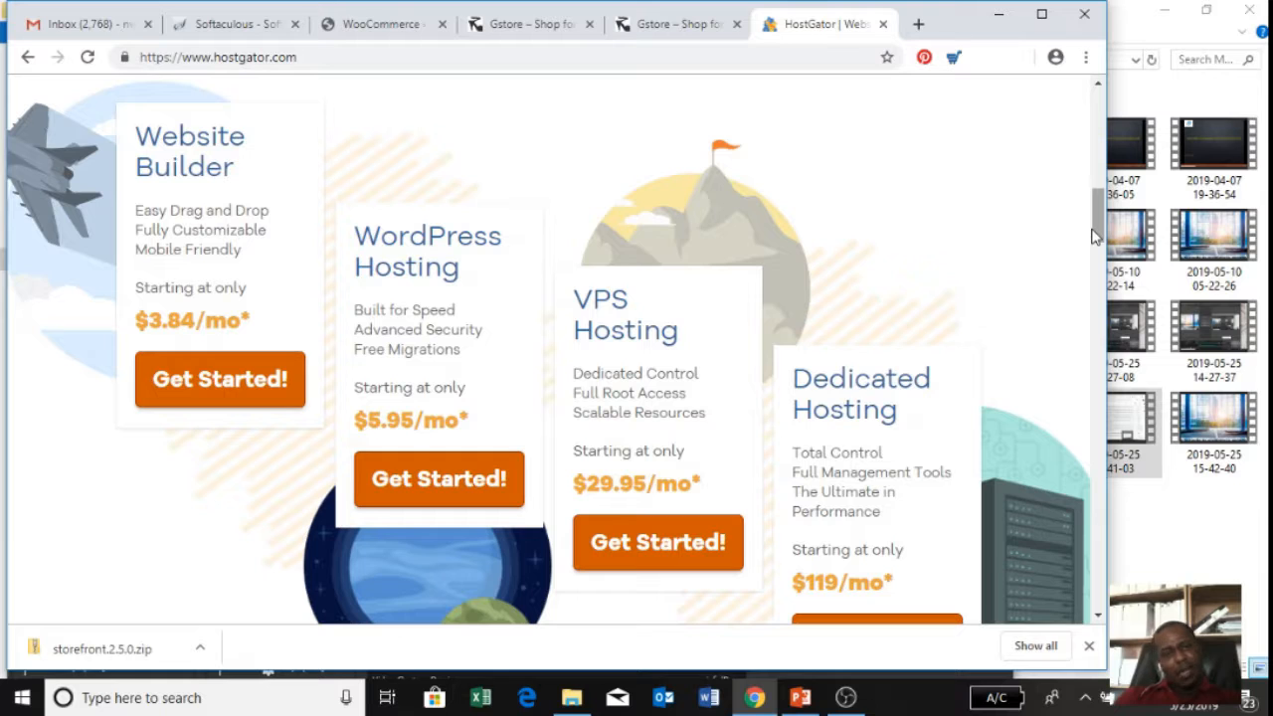
Open the QServers Linux hosting page in a new tab and review its hosting plans down to the order options
left_click(920, 25)
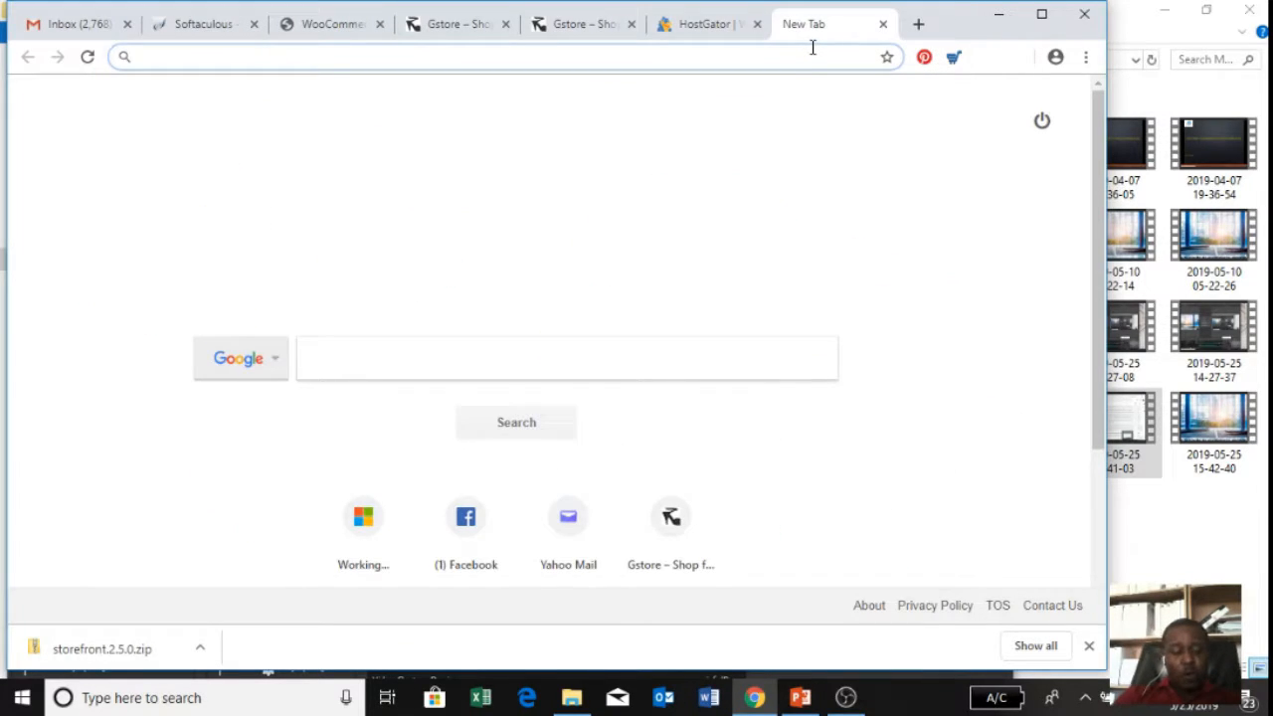
type("qs")
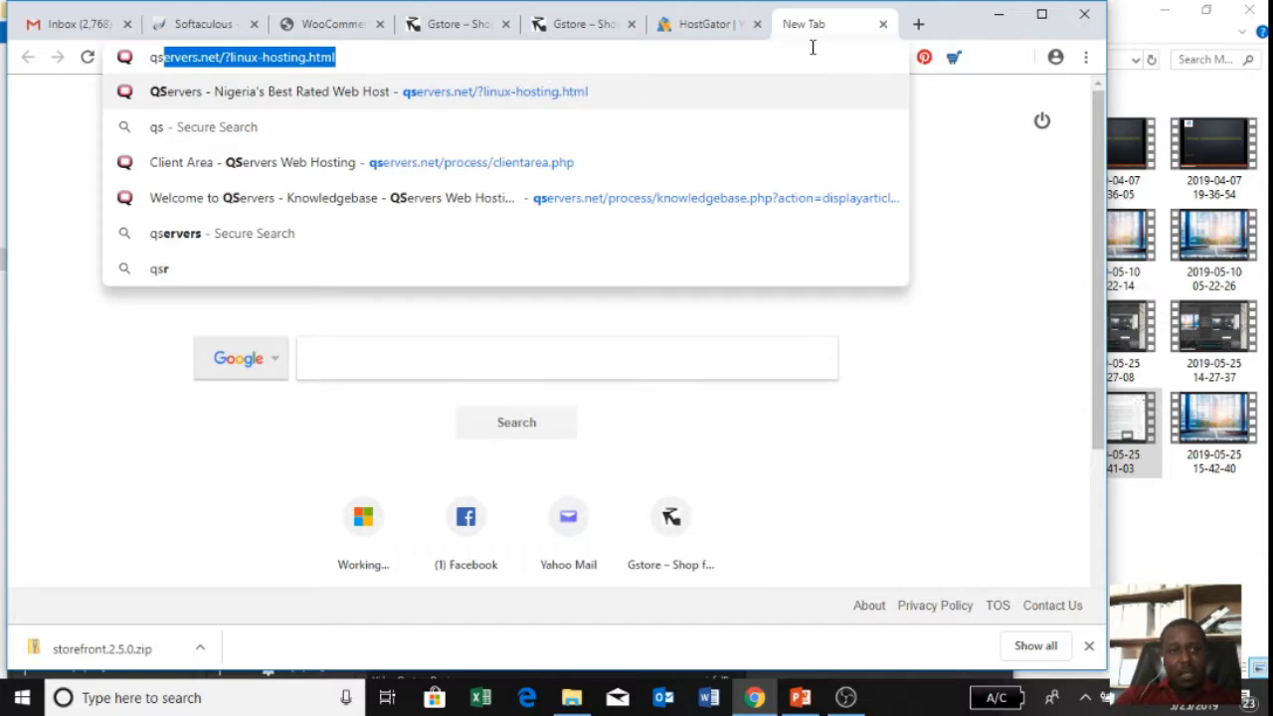
left_click(463, 94)
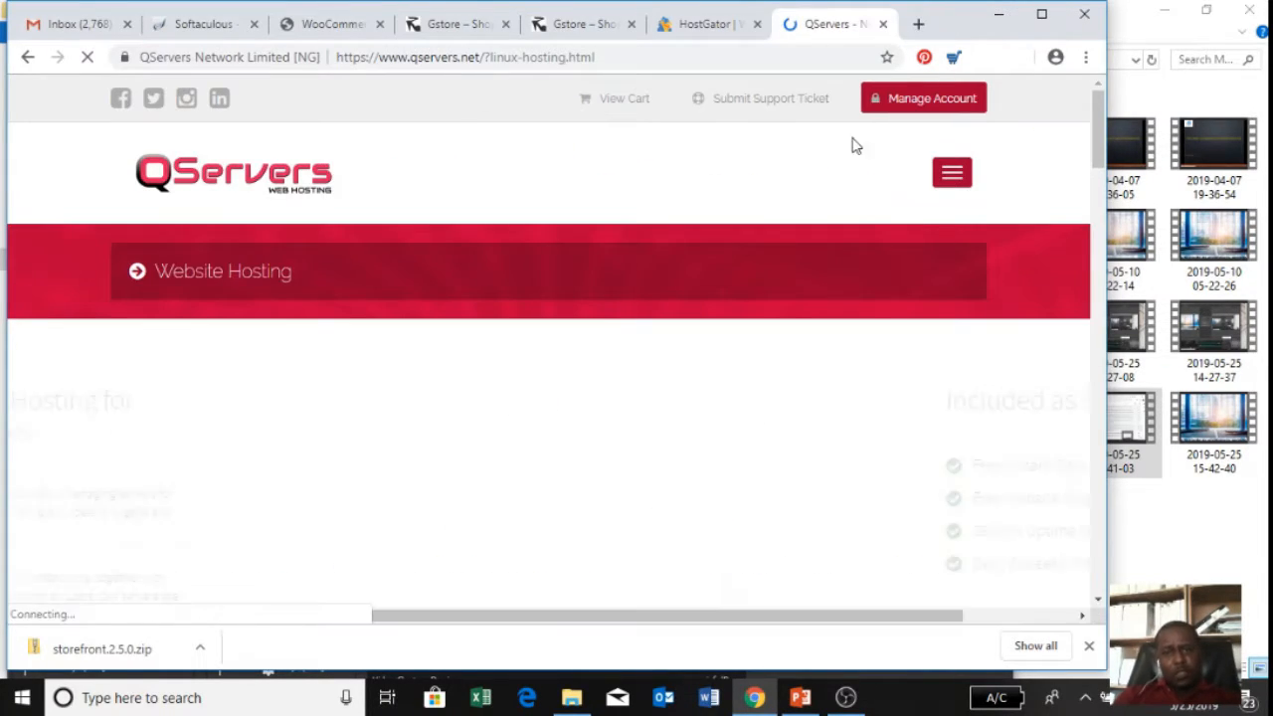
left_click_drag(1095, 106, 1111, 181)
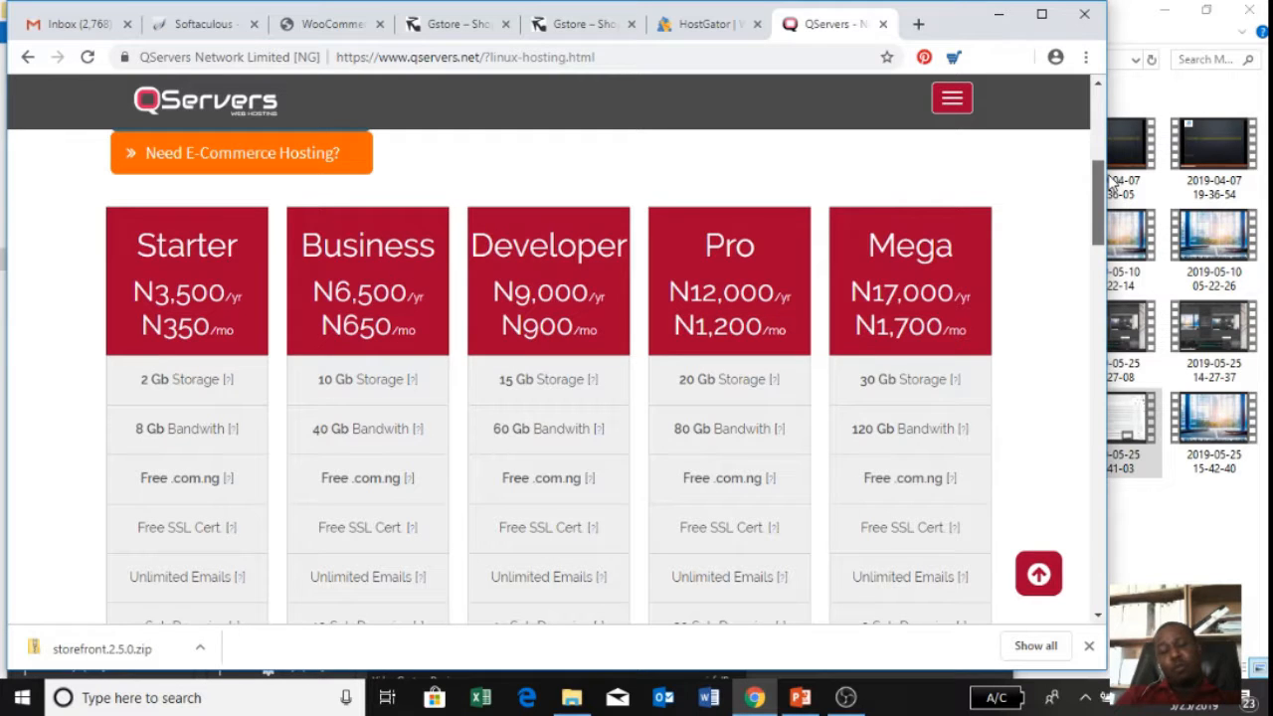
left_click_drag(1112, 181, 1124, 294)
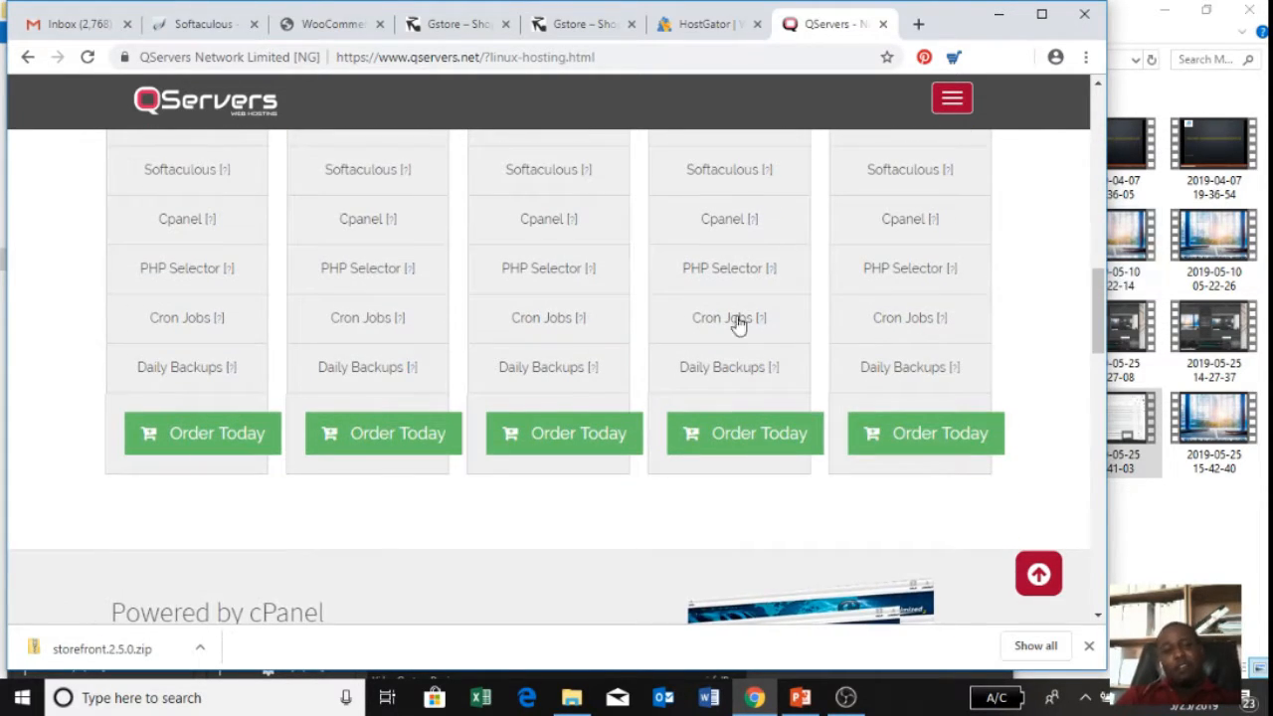
Order the Starter hosting plan and choose the Starter Pack in the Linux Web Hosting cart
left_click(213, 432)
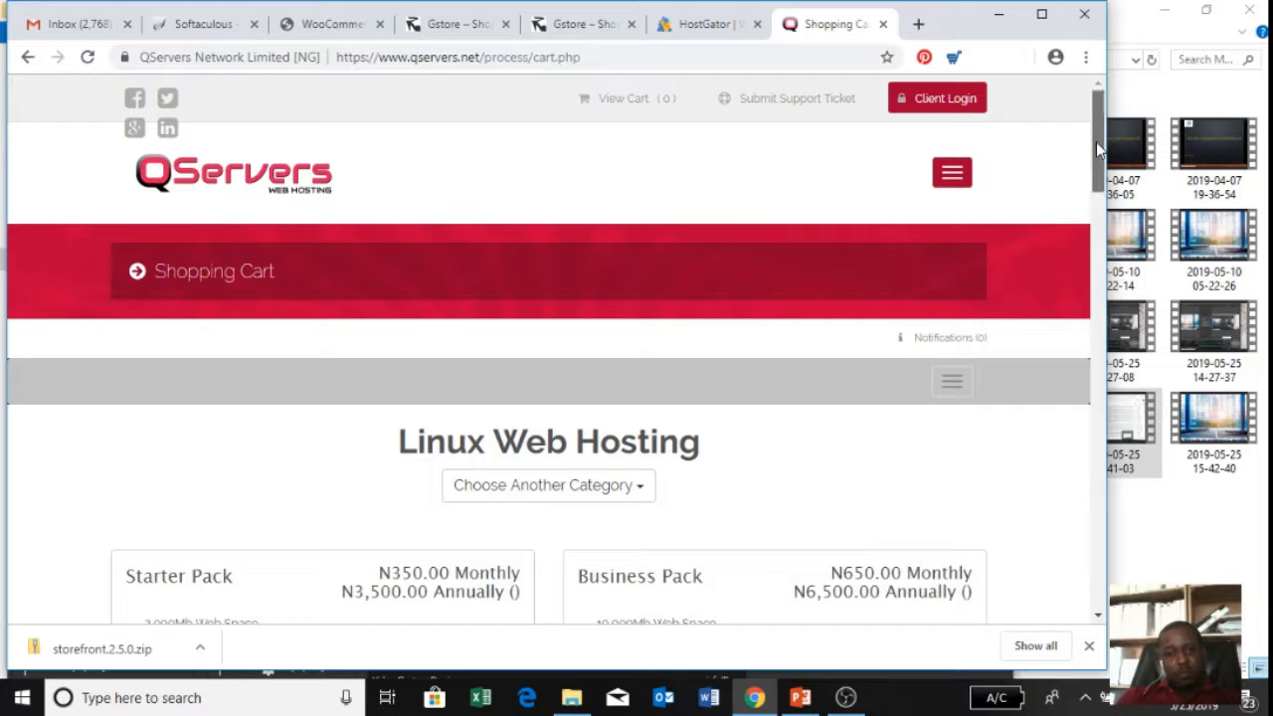
left_click_drag(1096, 141, 1104, 194)
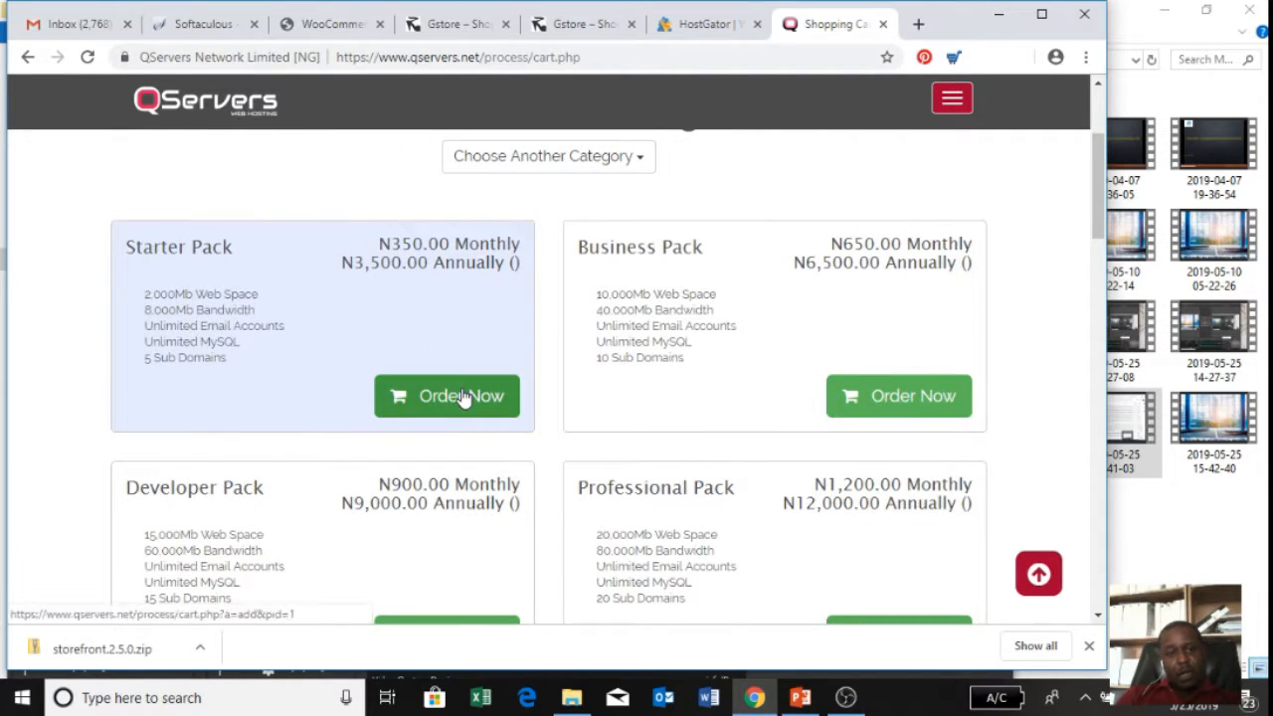
left_click(464, 396)
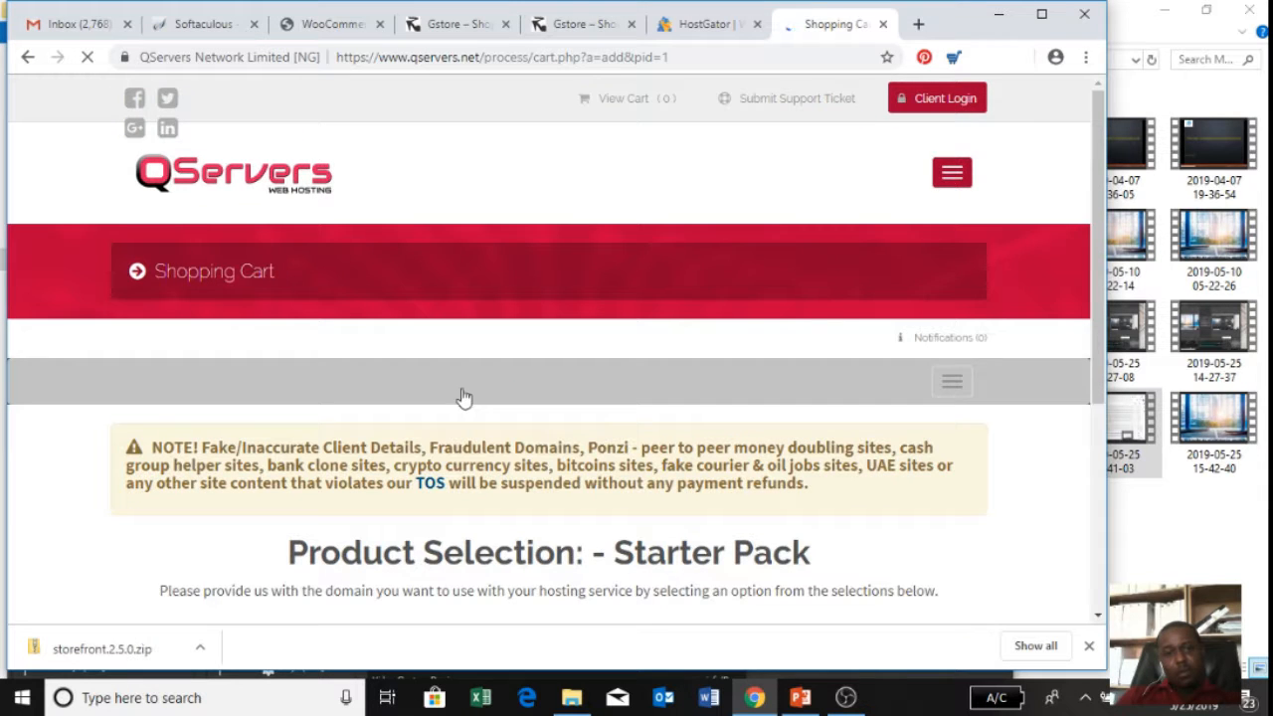
Submit ecomtraining with the .com.ng extension as the new domain to register for the Starter Pack
left_click_drag(1098, 157, 1102, 220)
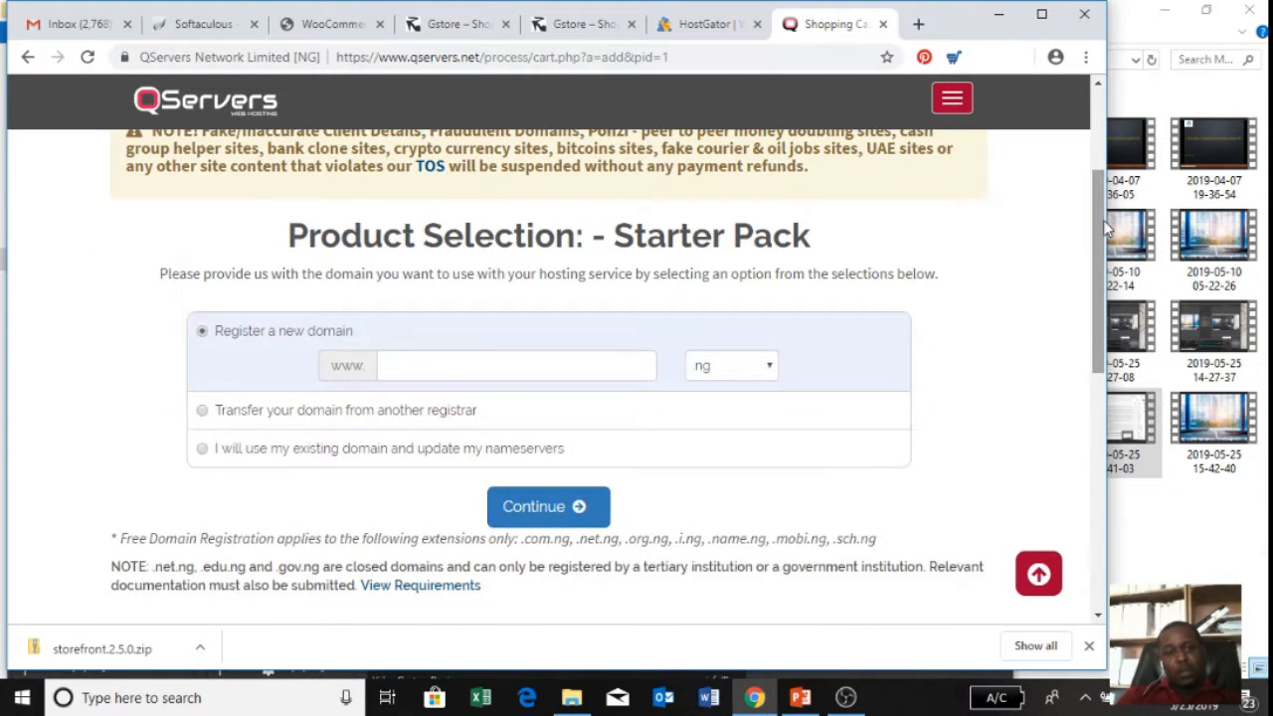
left_click(441, 372)
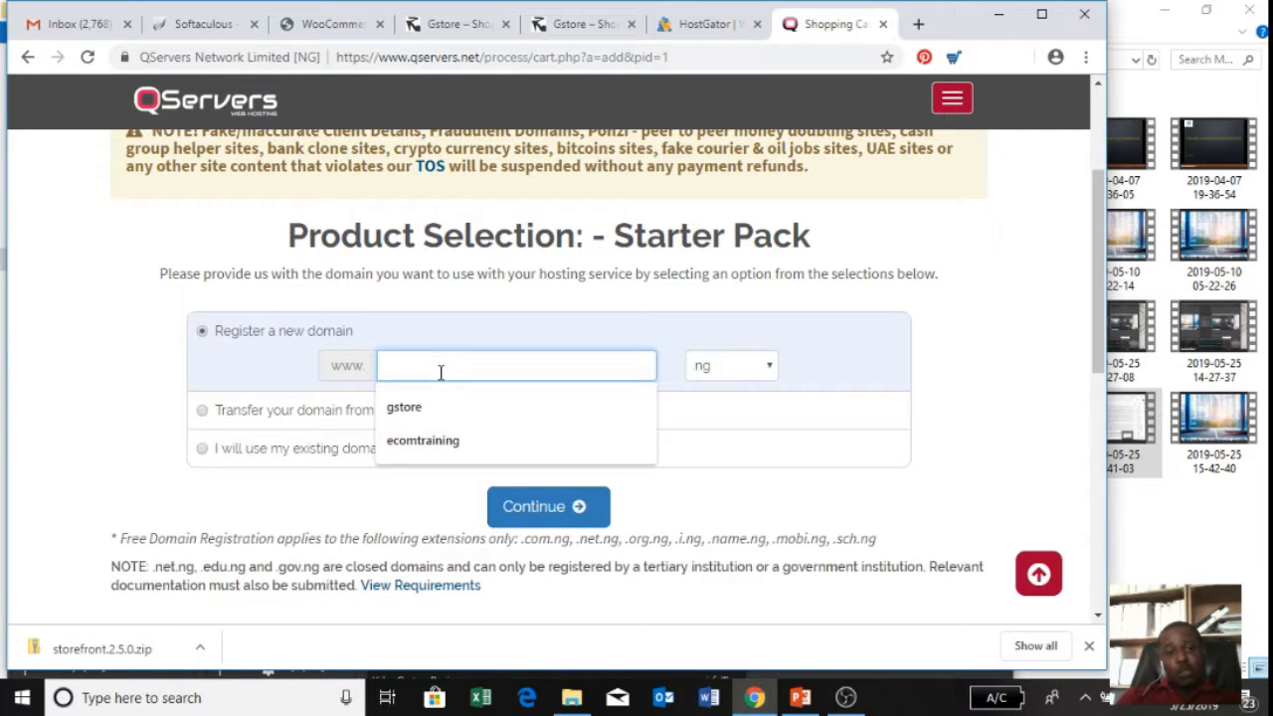
left_click(435, 442)
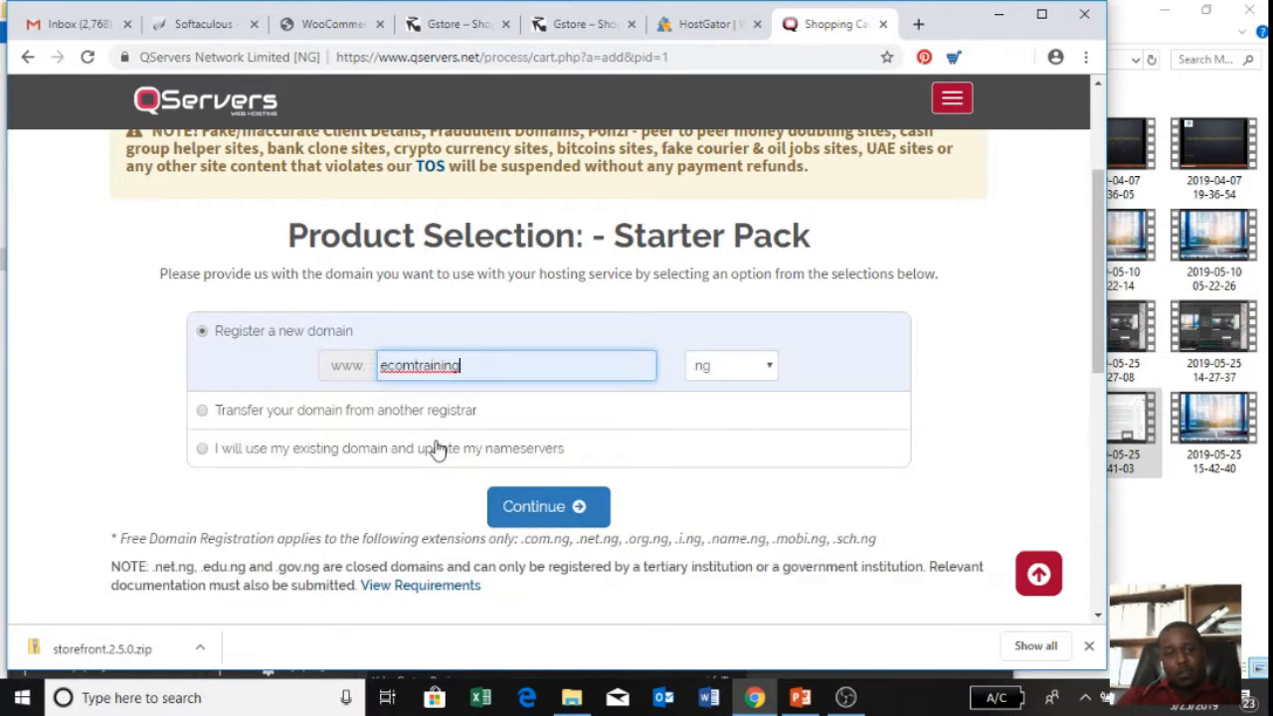
left_click(773, 370)
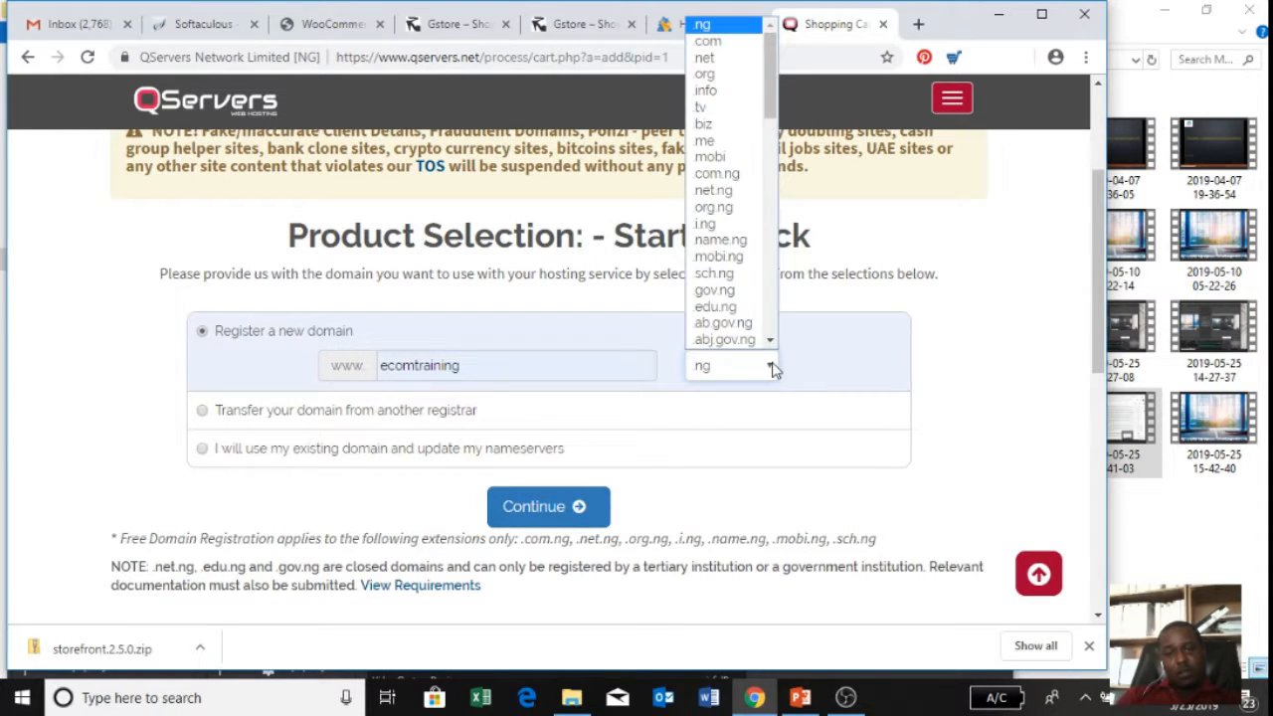
left_click(713, 42)
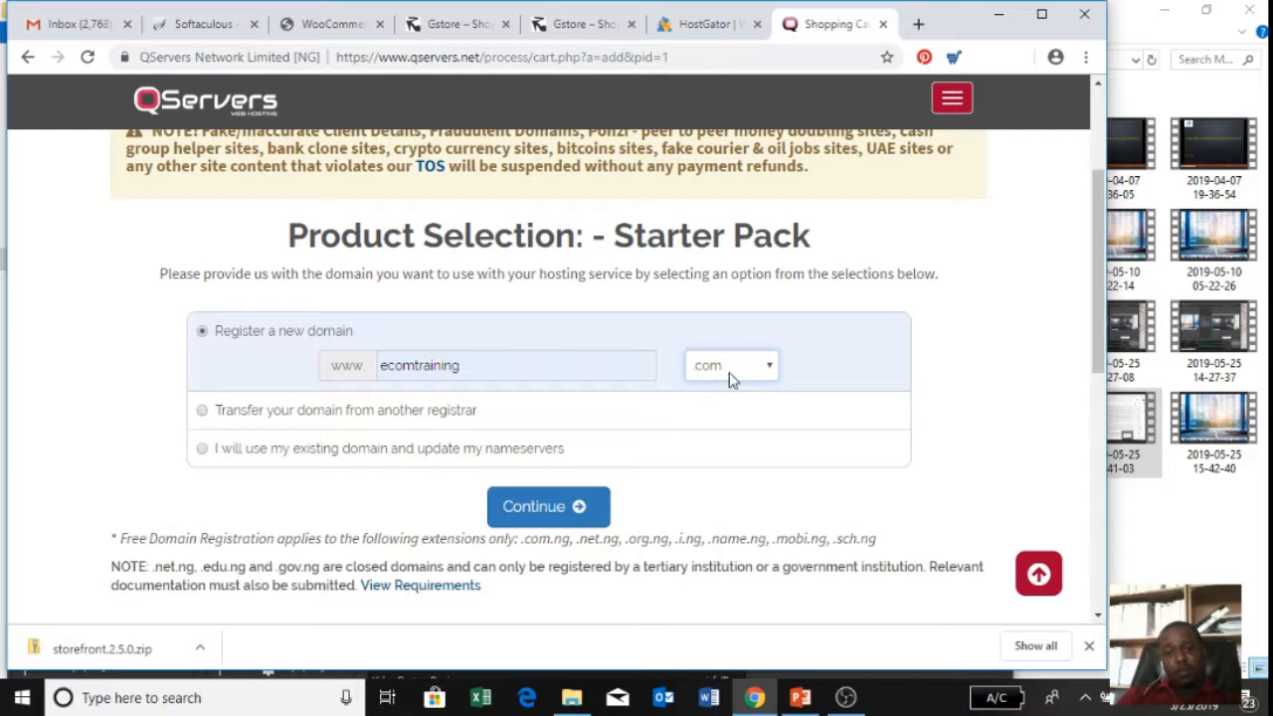
left_click(772, 371)
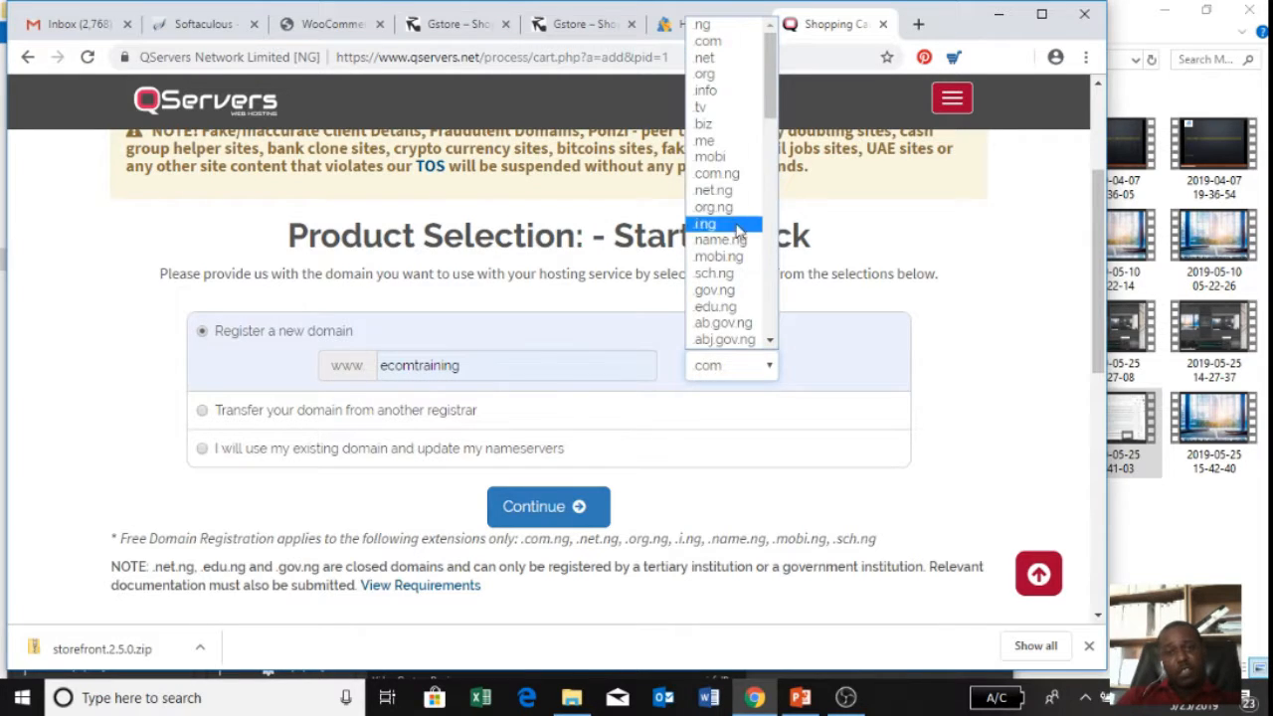
left_click(718, 175)
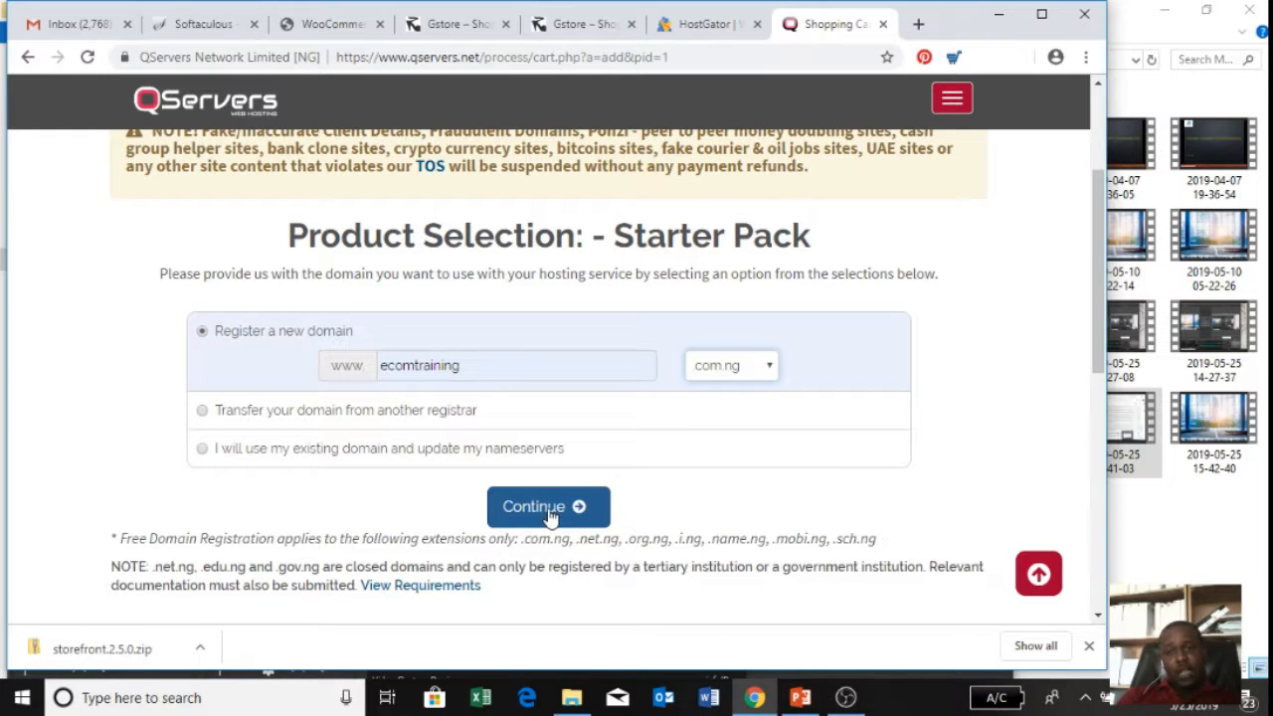
mouse_move(1098, 276)
left_mouse_down()
mouse_move(1097, 298)
mouse_move(1094, 285)
left_mouse_up()
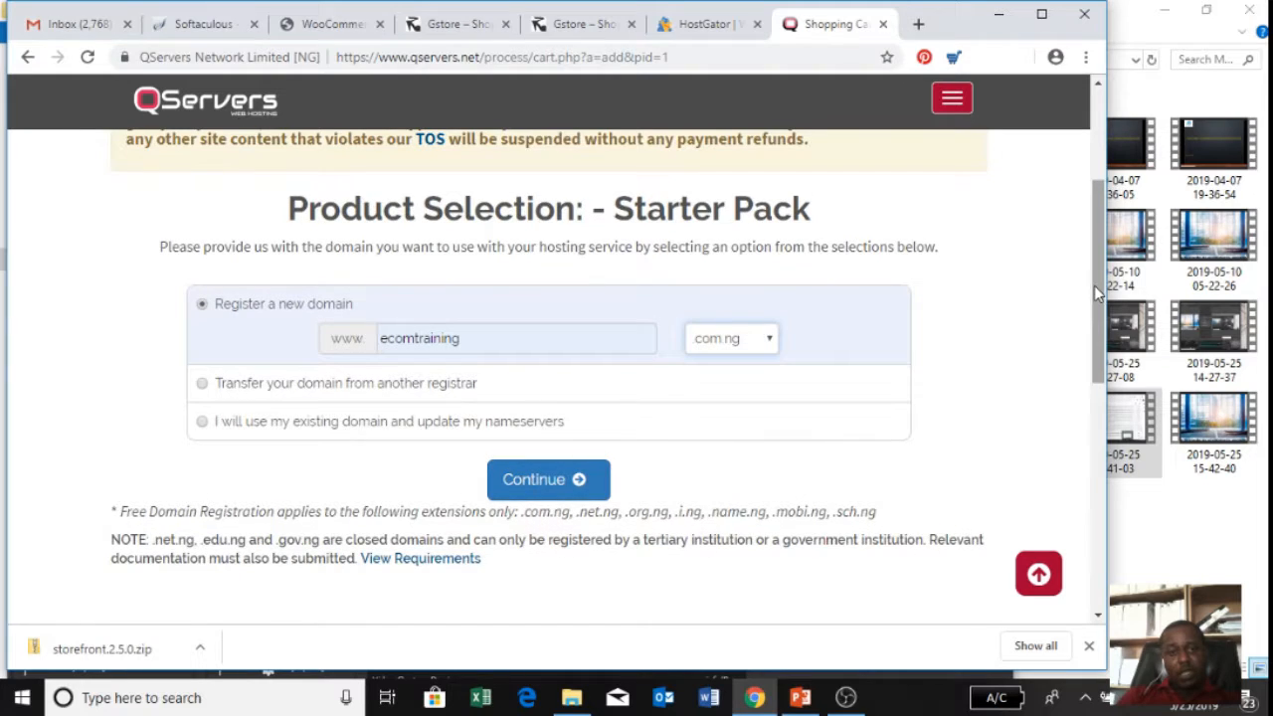
left_click(528, 480)
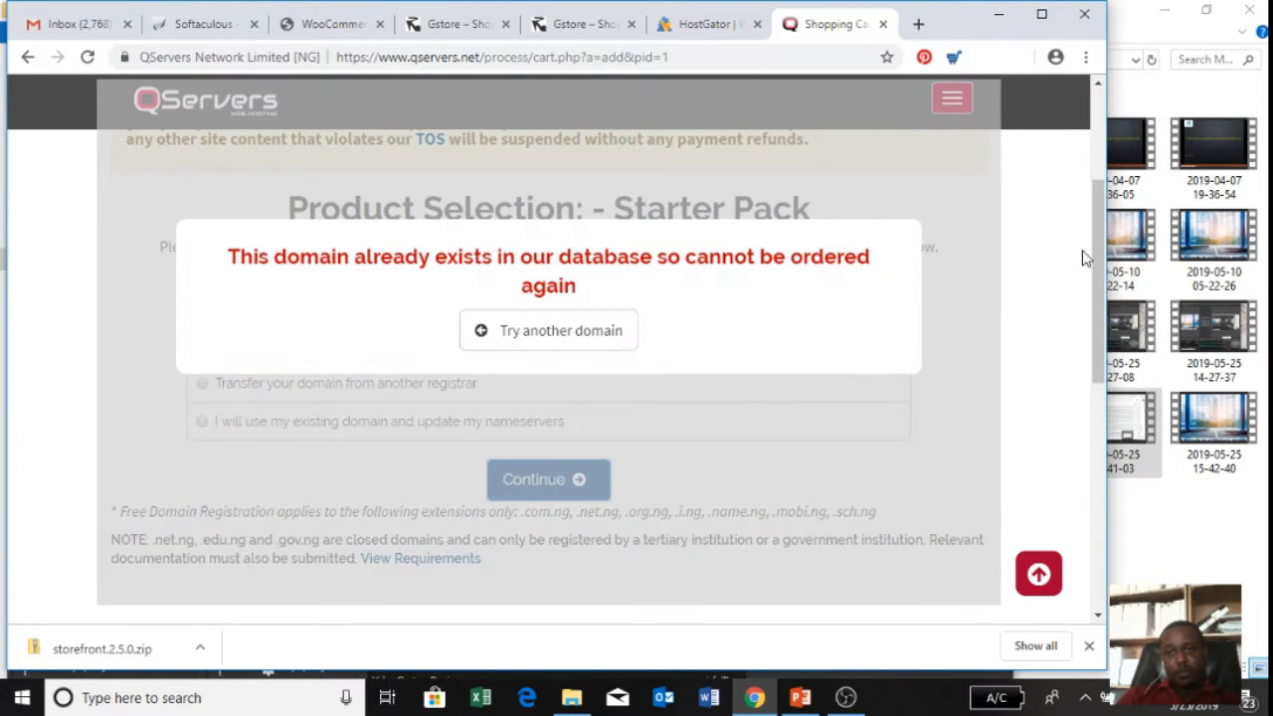
left_click_drag(1097, 264, 1097, 277)
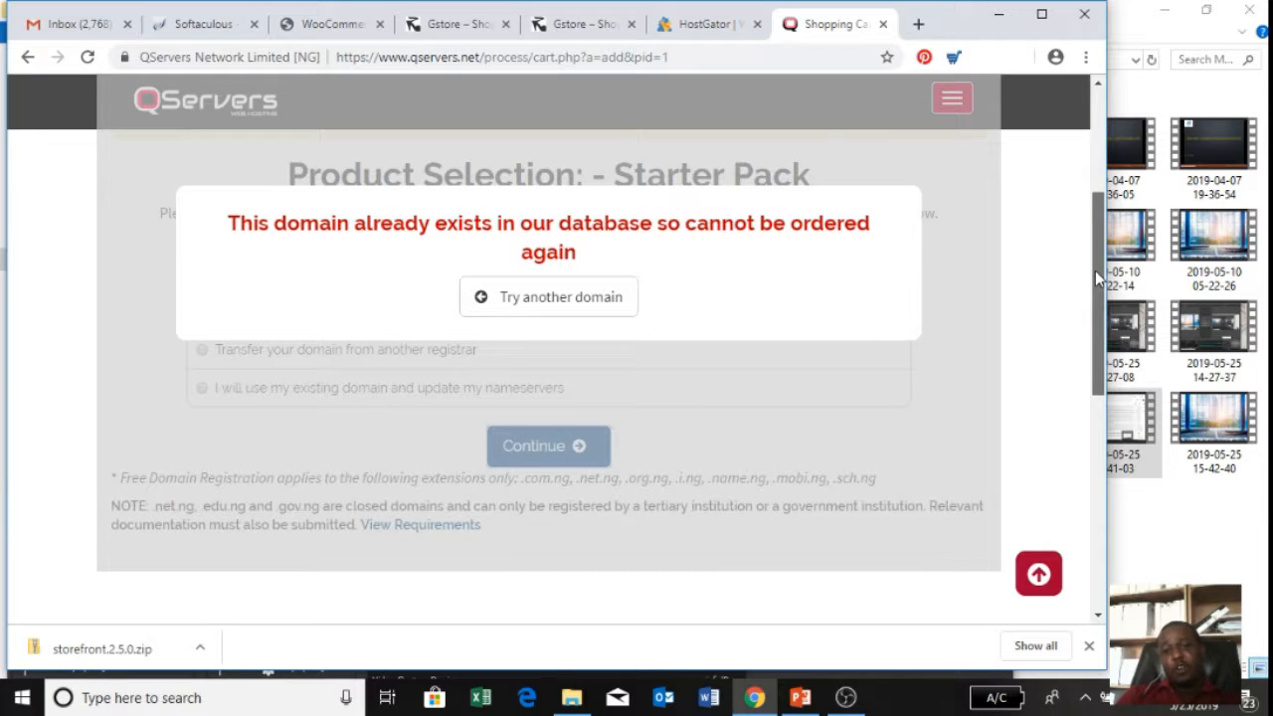
left_click_drag(1098, 279, 1105, 368)
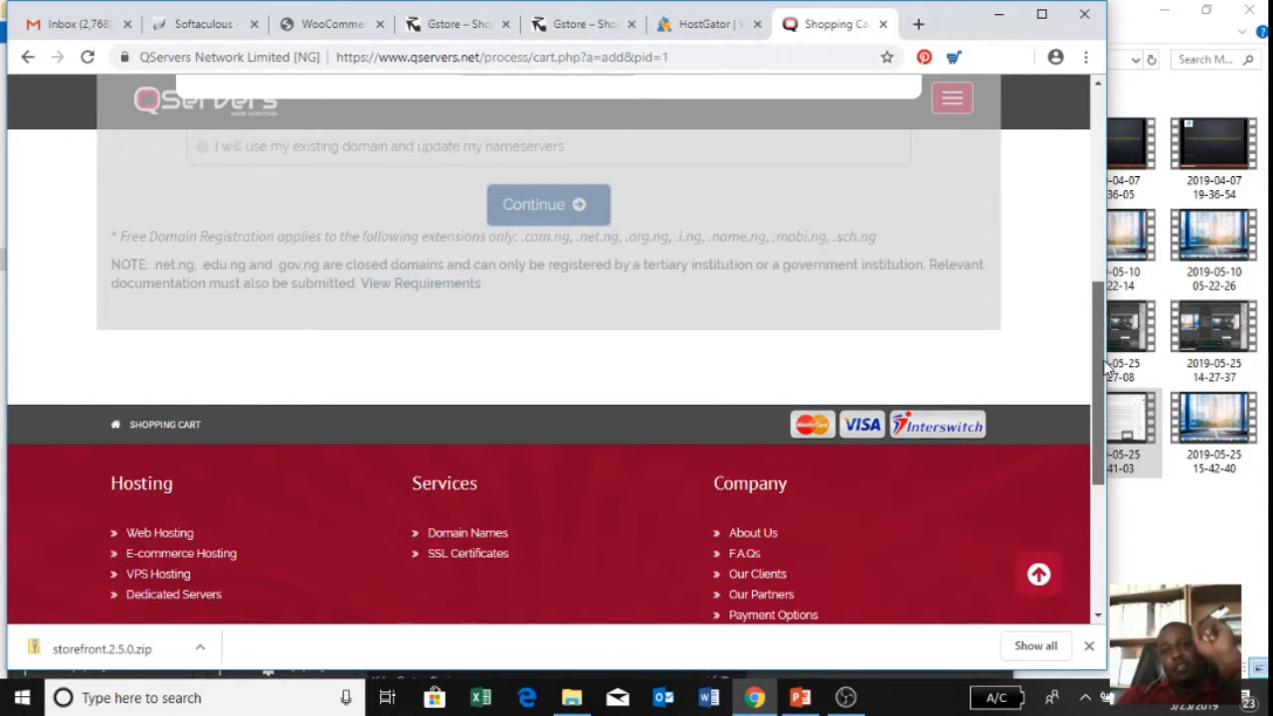
left_click_drag(1106, 369, 1106, 376)
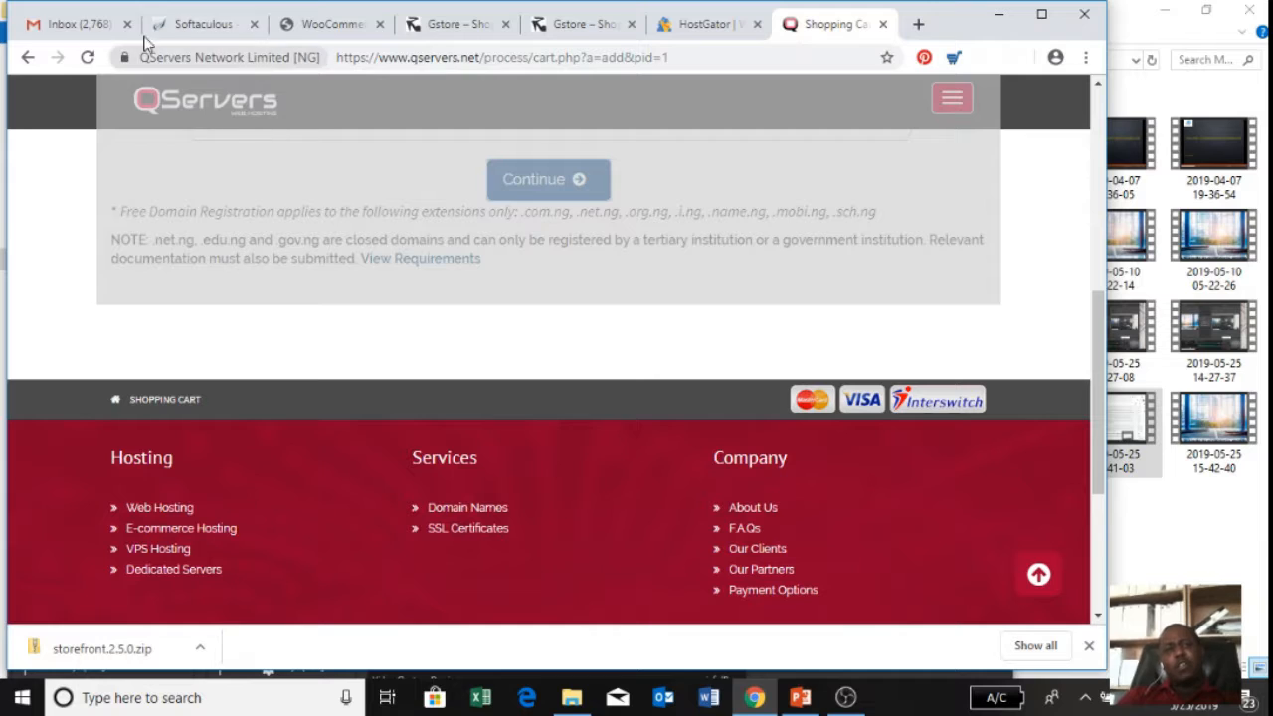
Switch to the Gmail inbox and open the QServers Web Hosting email with the web space details for ecomtraining.com.ng
left_click(70, 26)
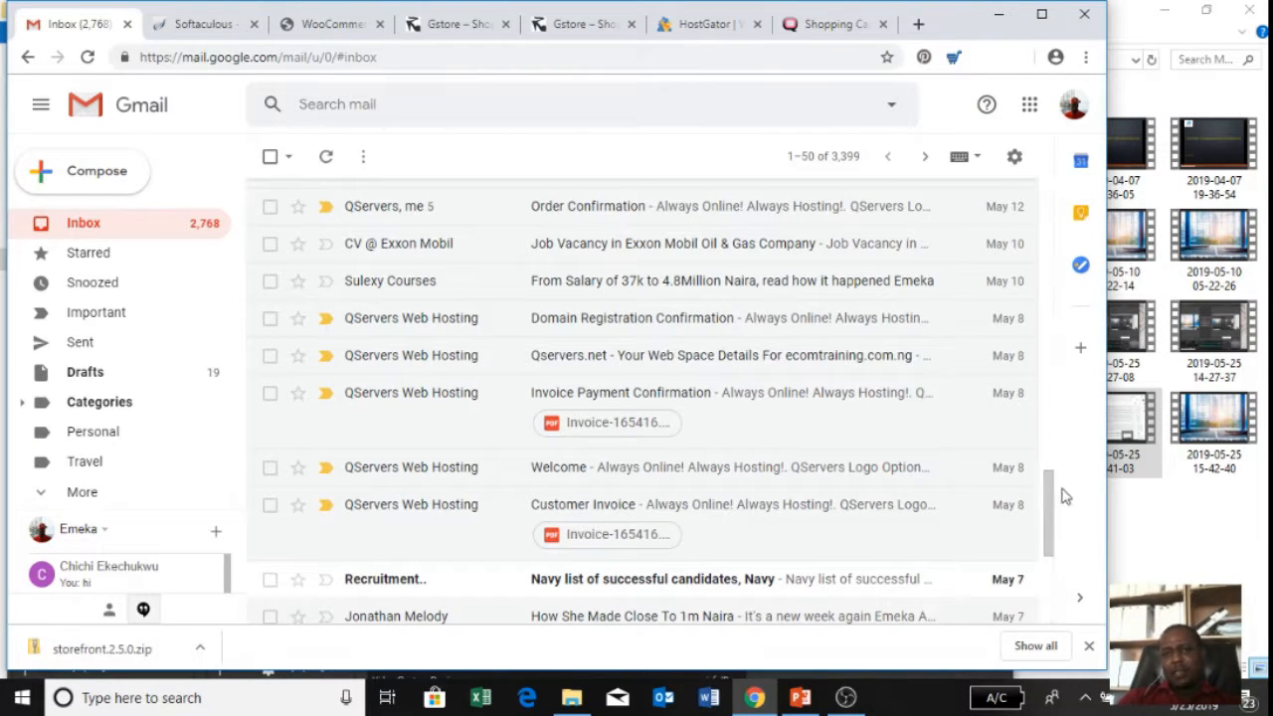
mouse_move(1056, 504)
left_mouse_down()
mouse_move(1054, 476)
mouse_move(1052, 487)
left_mouse_up()
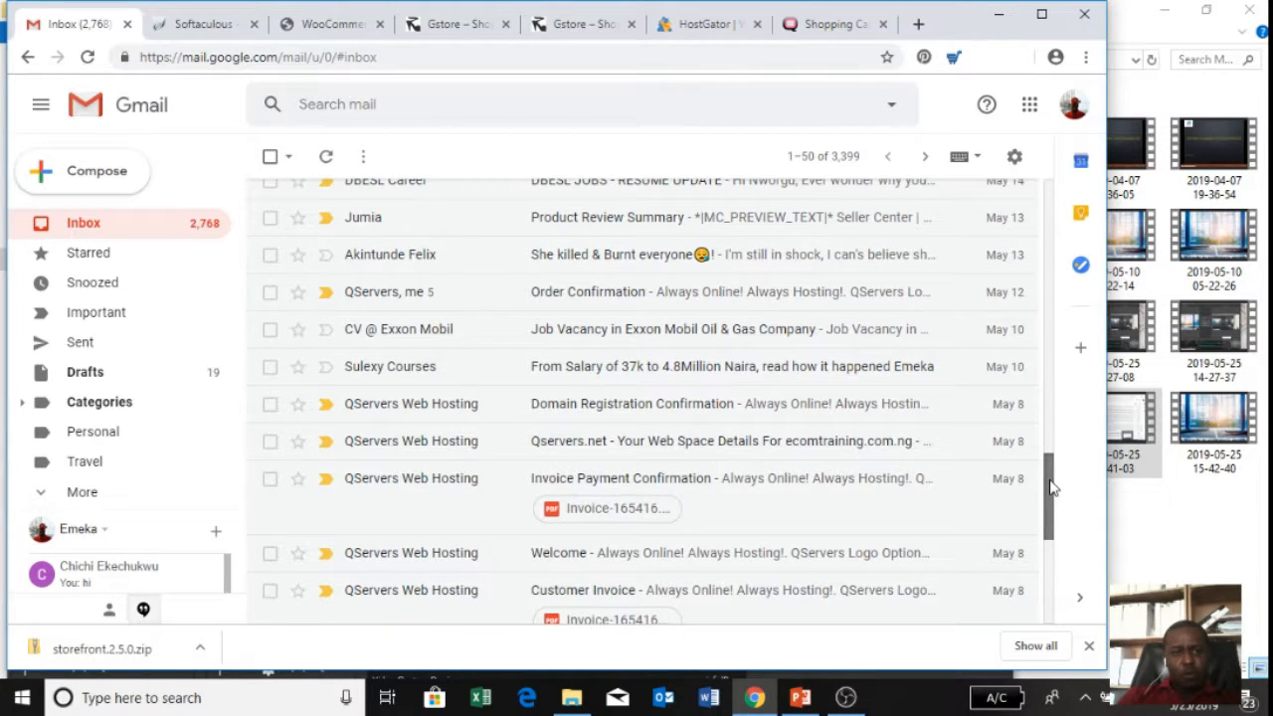
left_click_drag(1052, 487, 1054, 481)
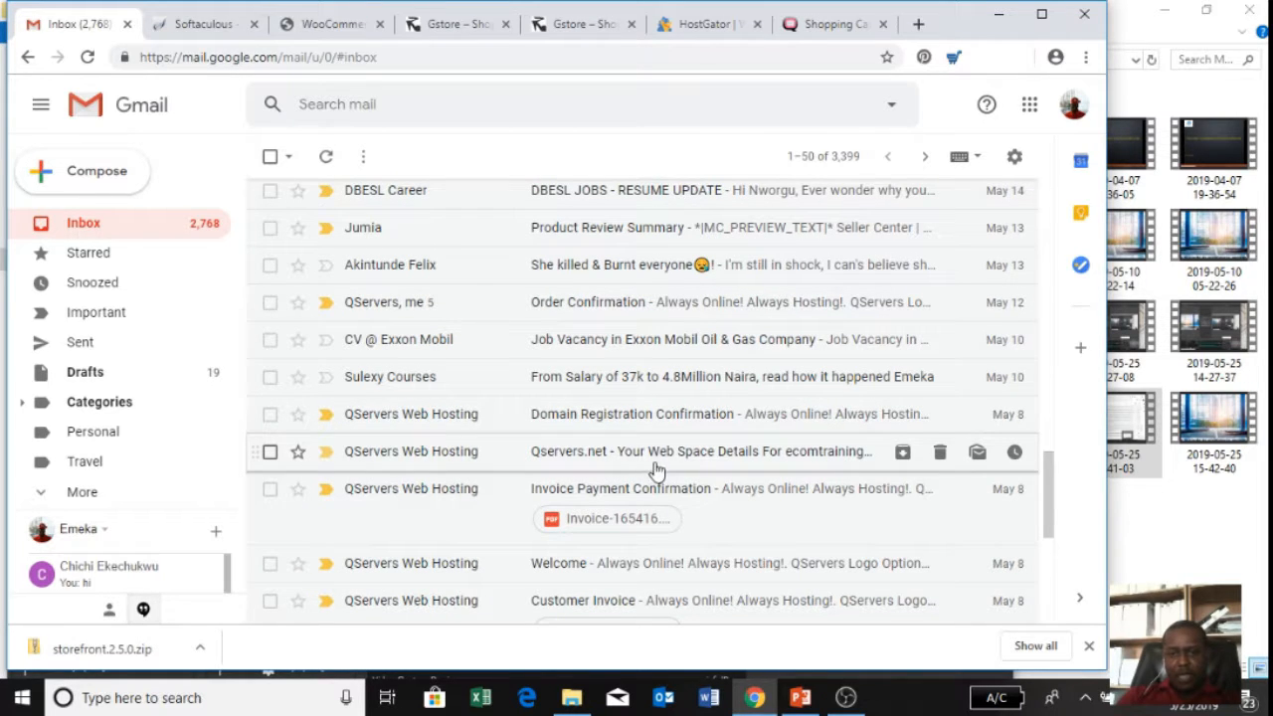
left_click(744, 457)
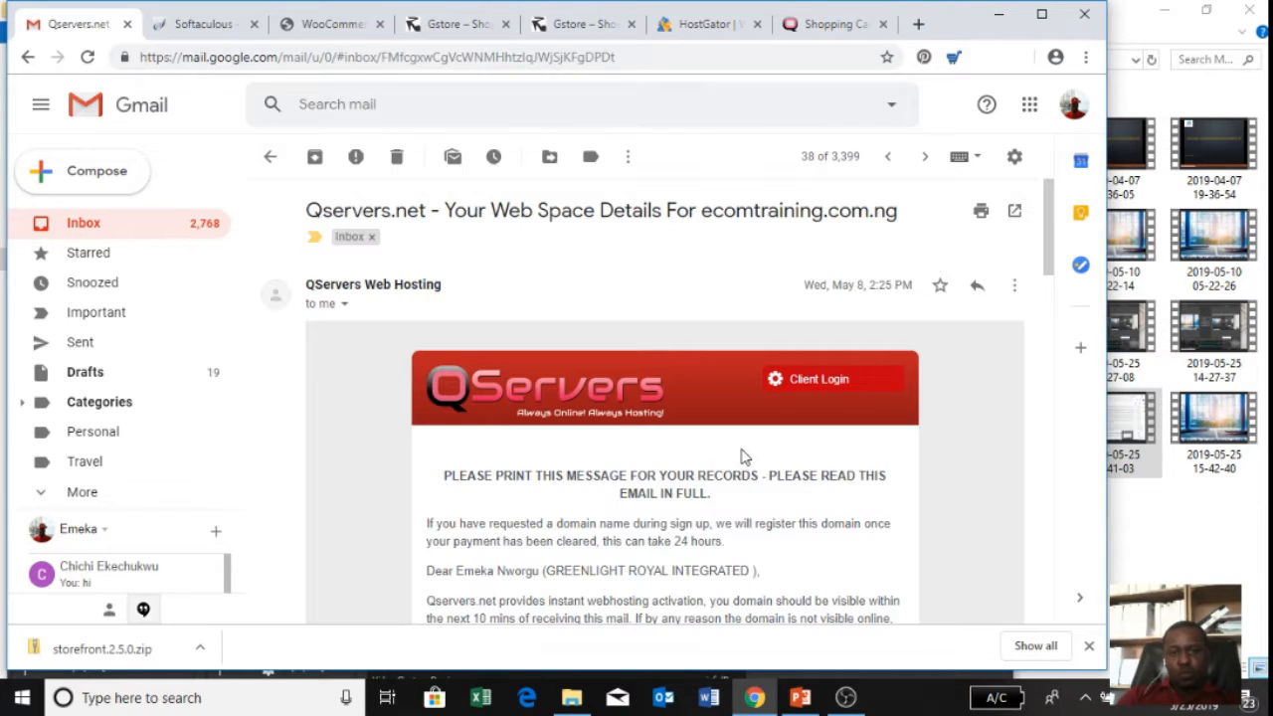
Find the control panel link in the email's account details and open it, proceeding to the untrusted site
left_click_drag(1046, 217, 1059, 329)
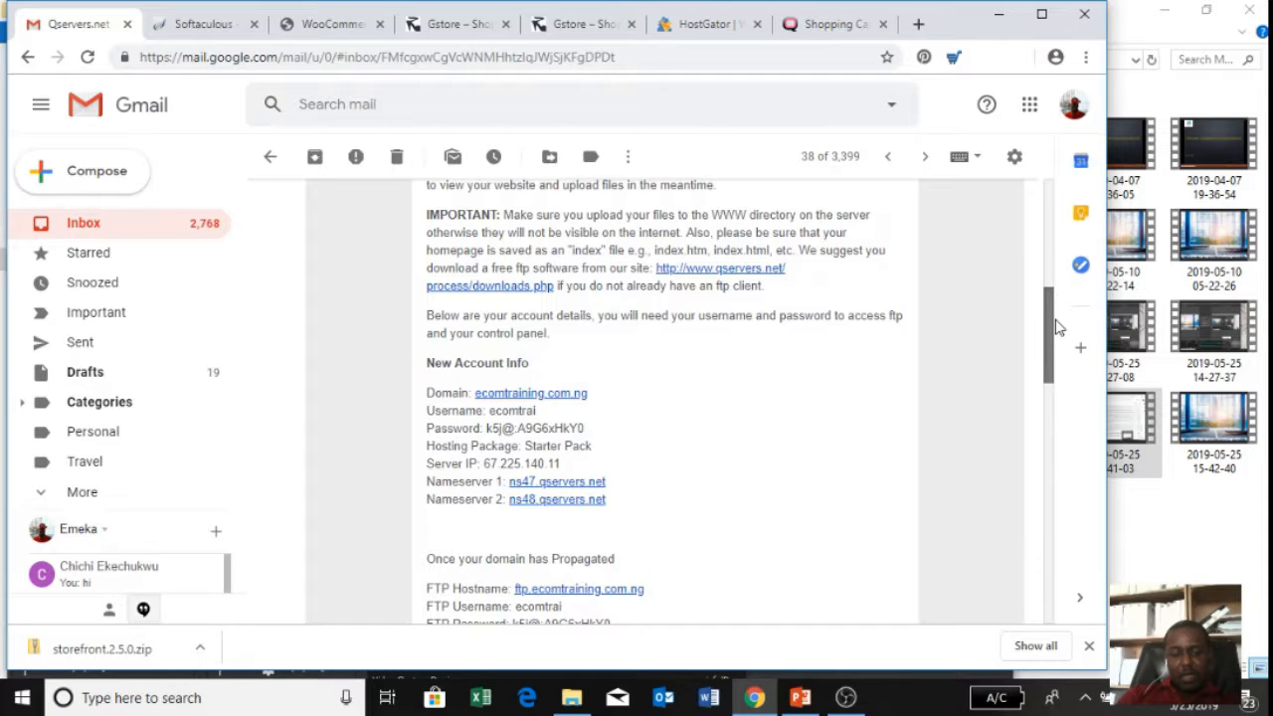
left_click_drag(1058, 328, 1064, 408)
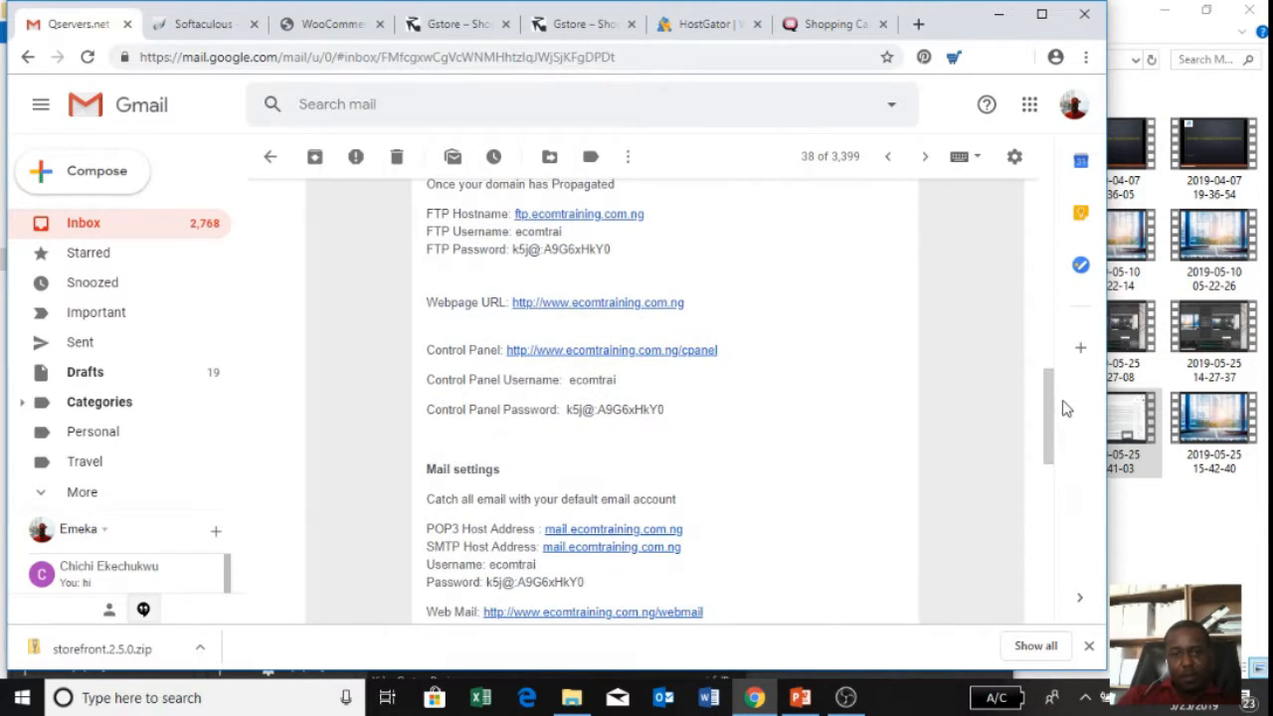
left_click(656, 364)
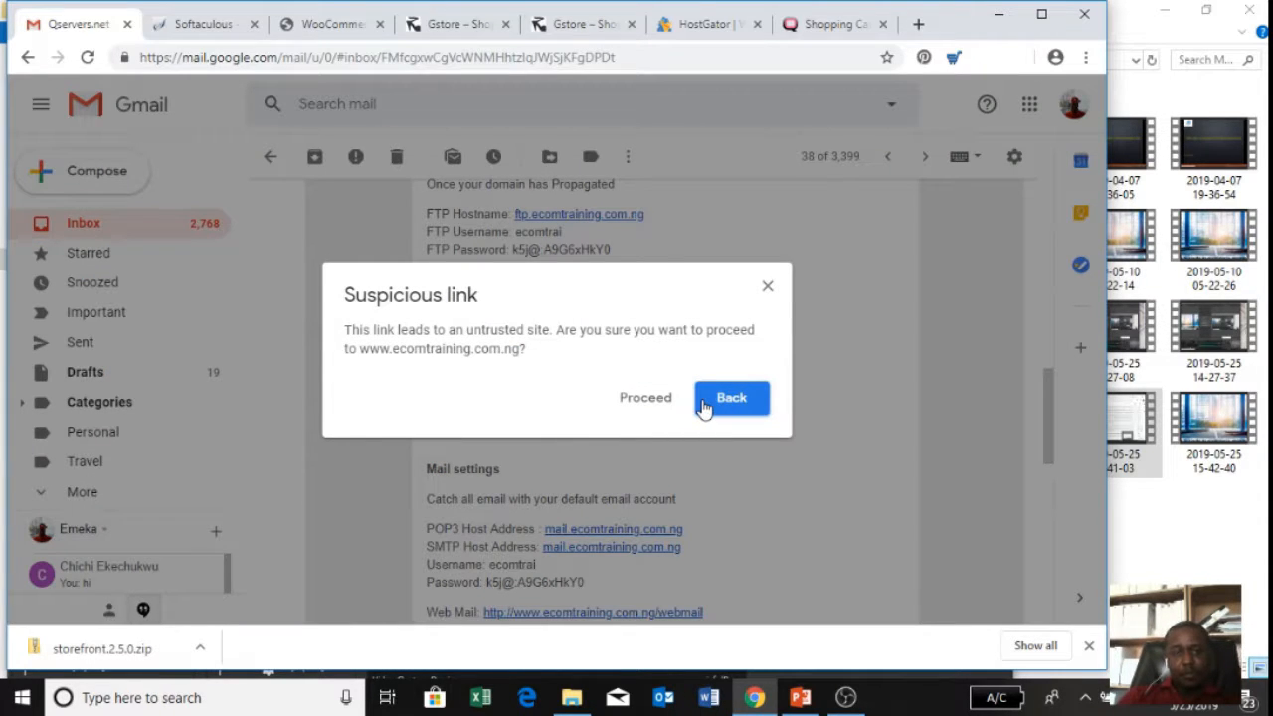
left_click(645, 398)
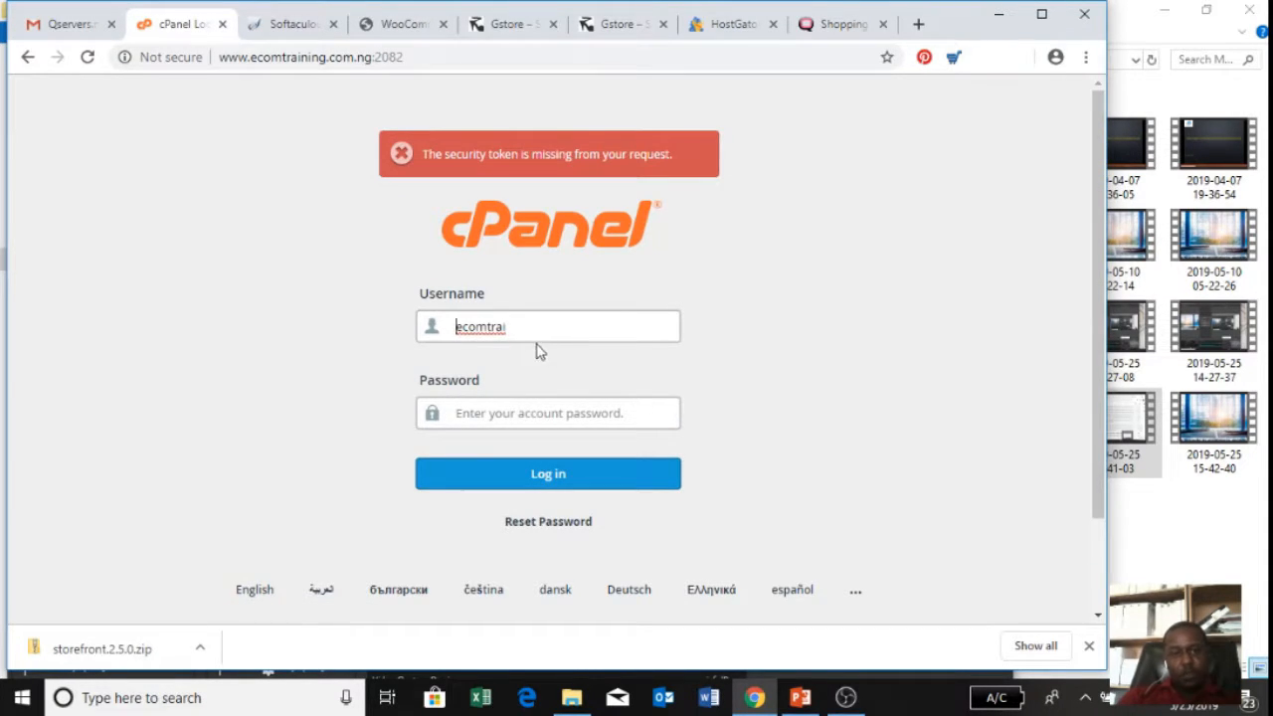
Clear the prefilled username from the cPanel login form
key("BackSpace")
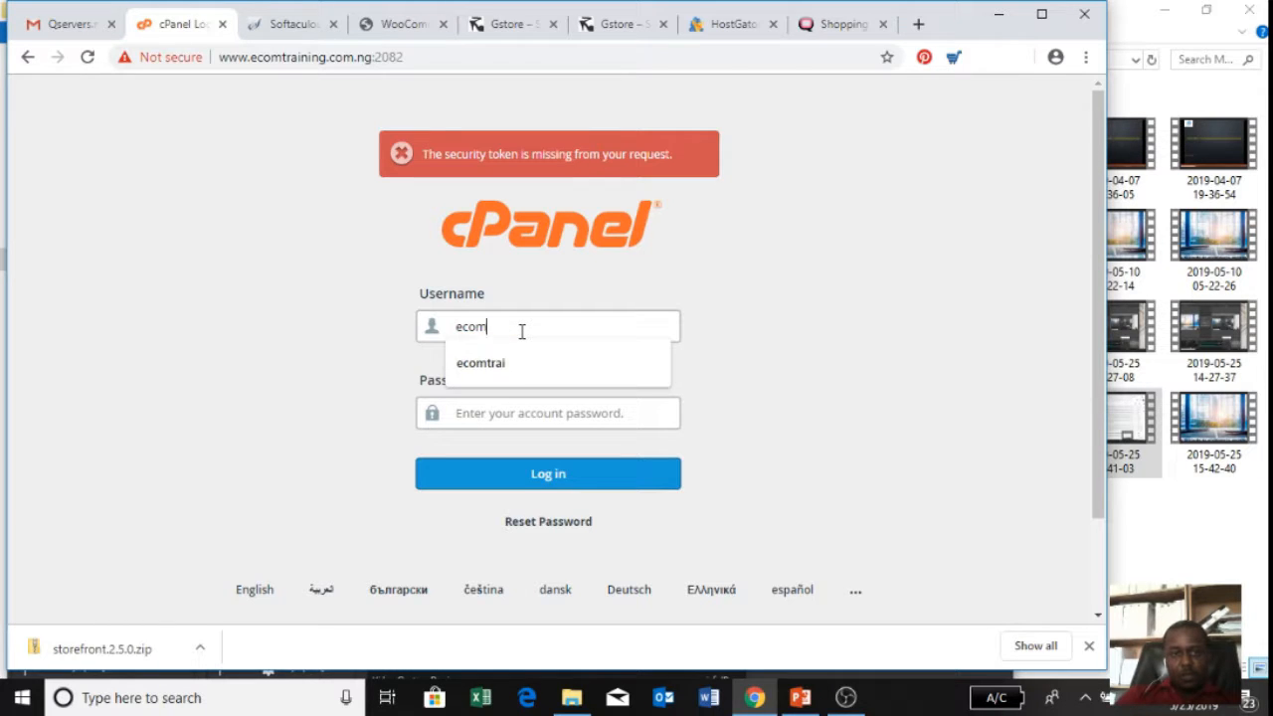
key("BackSpace")
key("BackSpace")
key("BackSpace")
key("BackSpace")
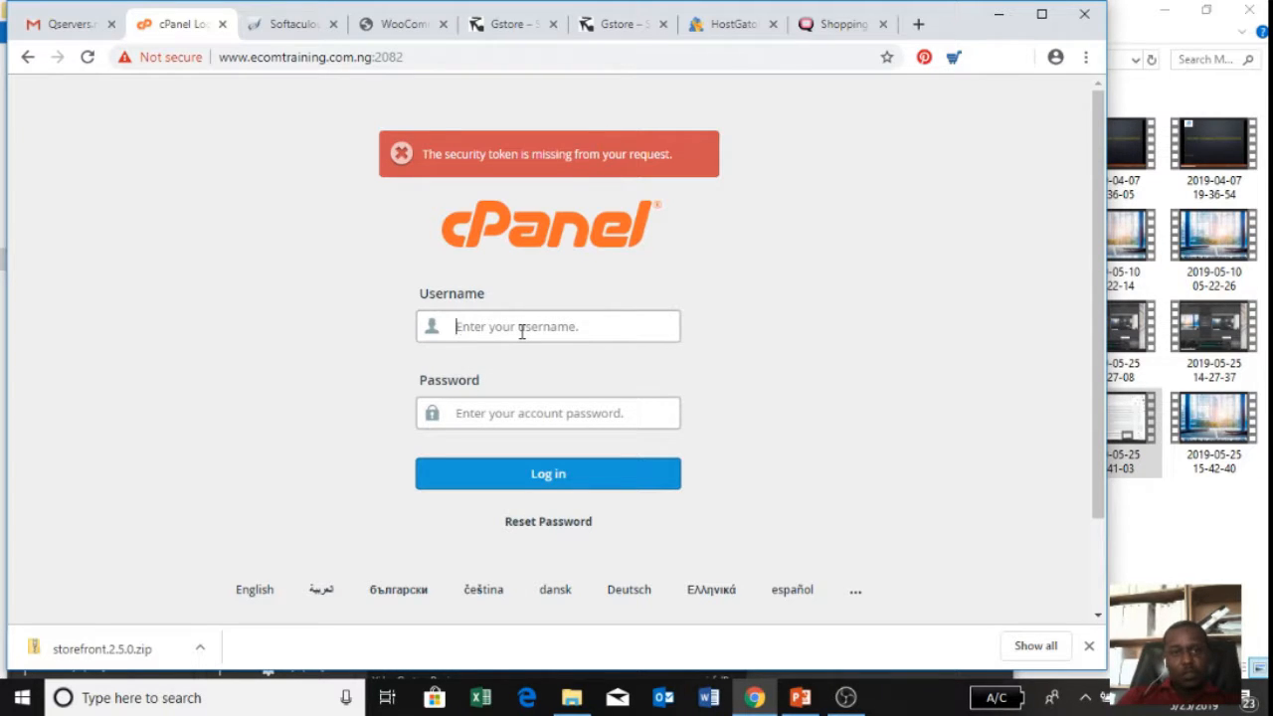
Copy the control panel username from the QServers email and paste it into the cPanel login's Username field
left_click(84, 26)
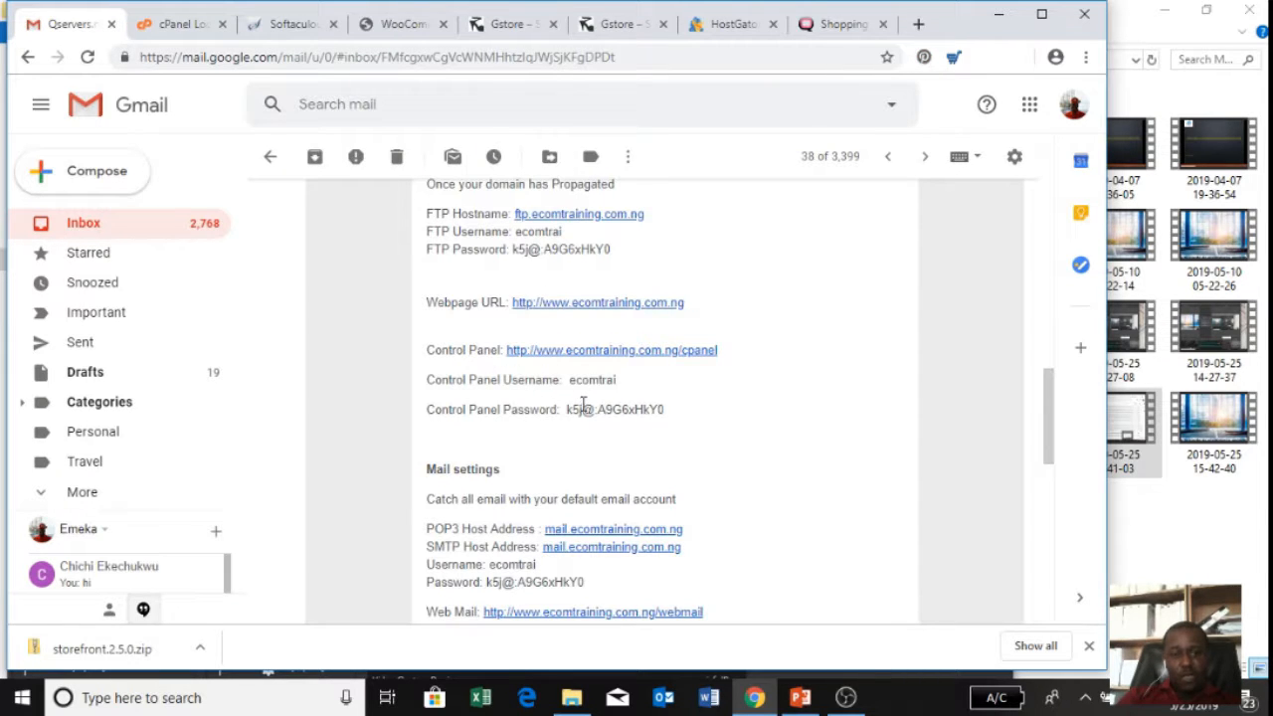
left_click_drag(569, 379, 603, 384)
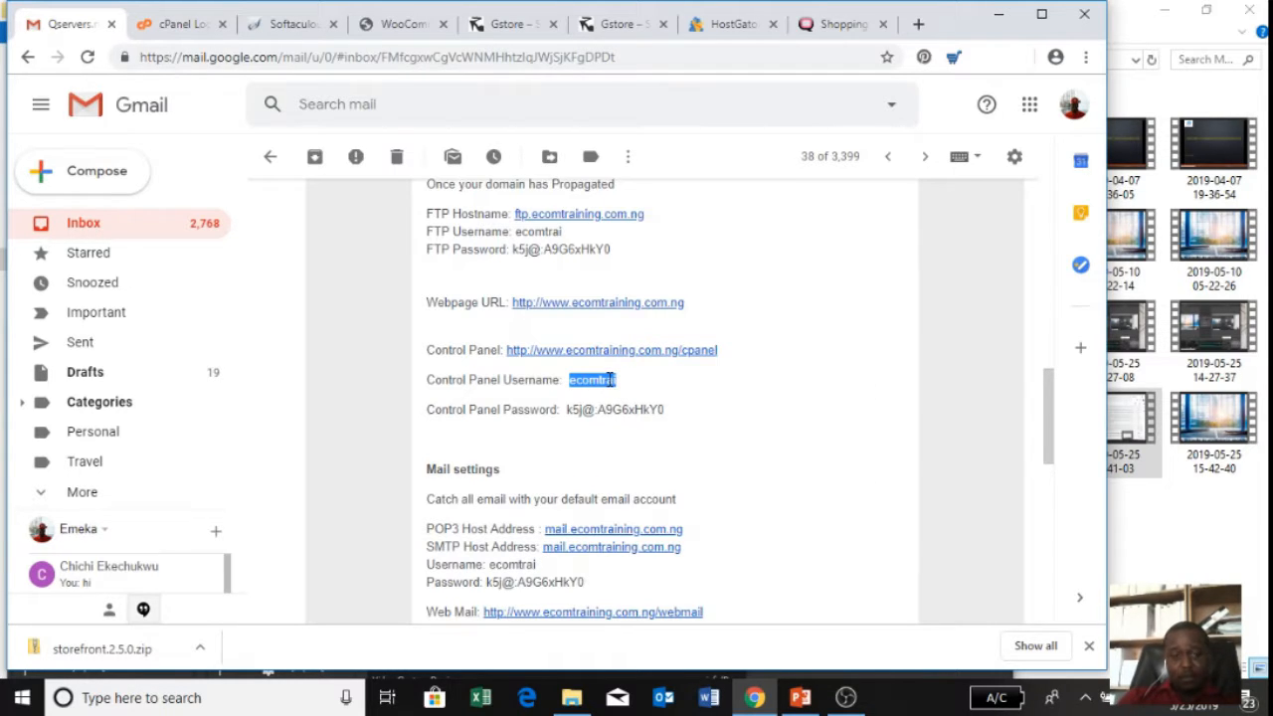
right_click(609, 379)
left_click(642, 390)
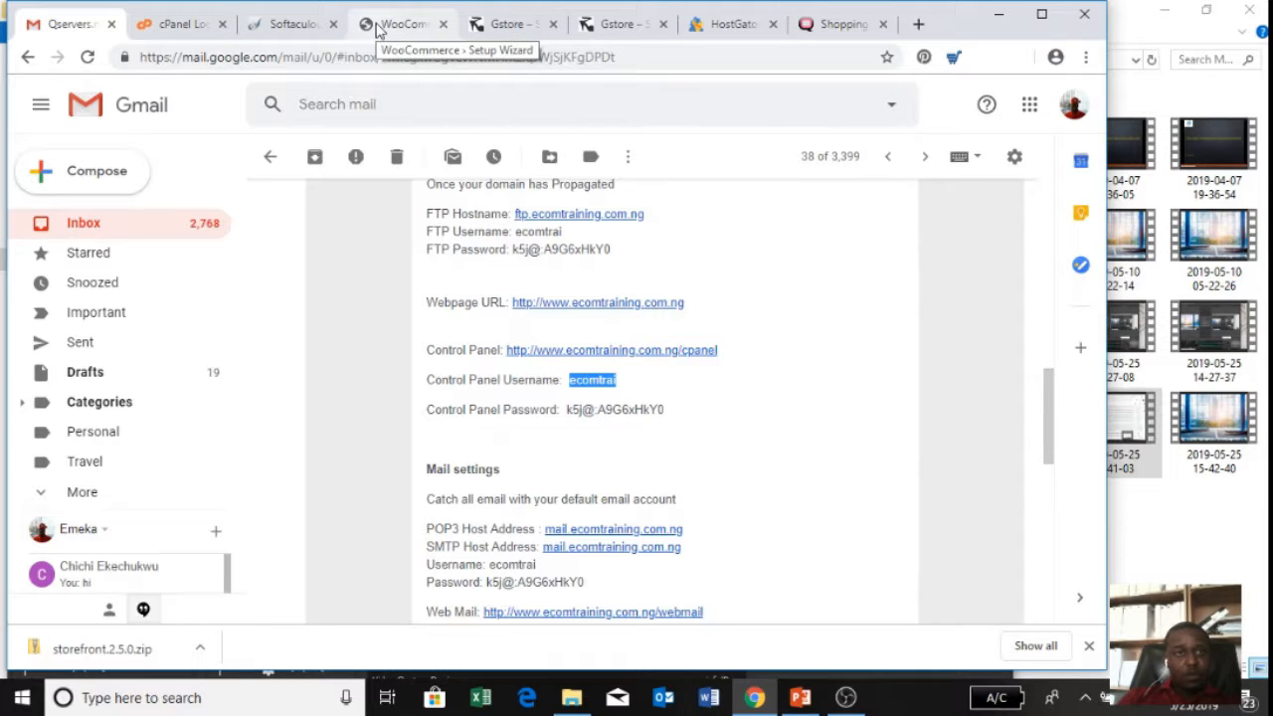
left_click(187, 28)
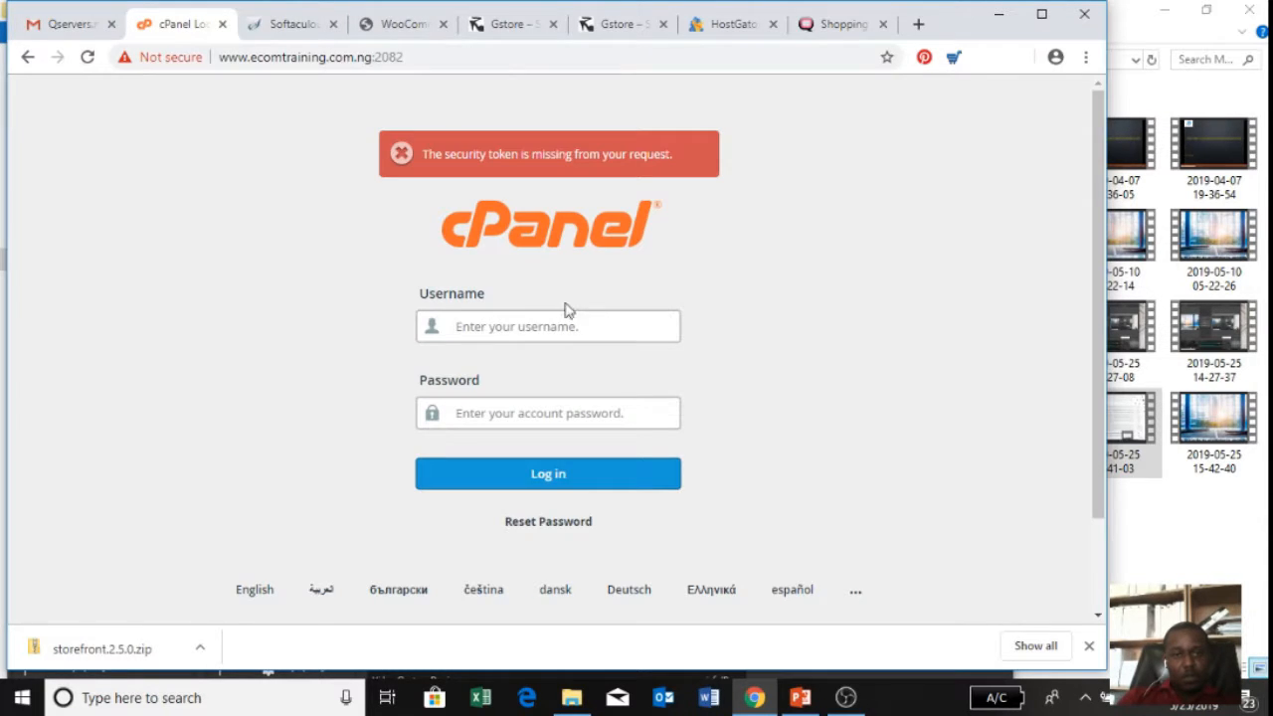
left_click(540, 321)
right_click(540, 321)
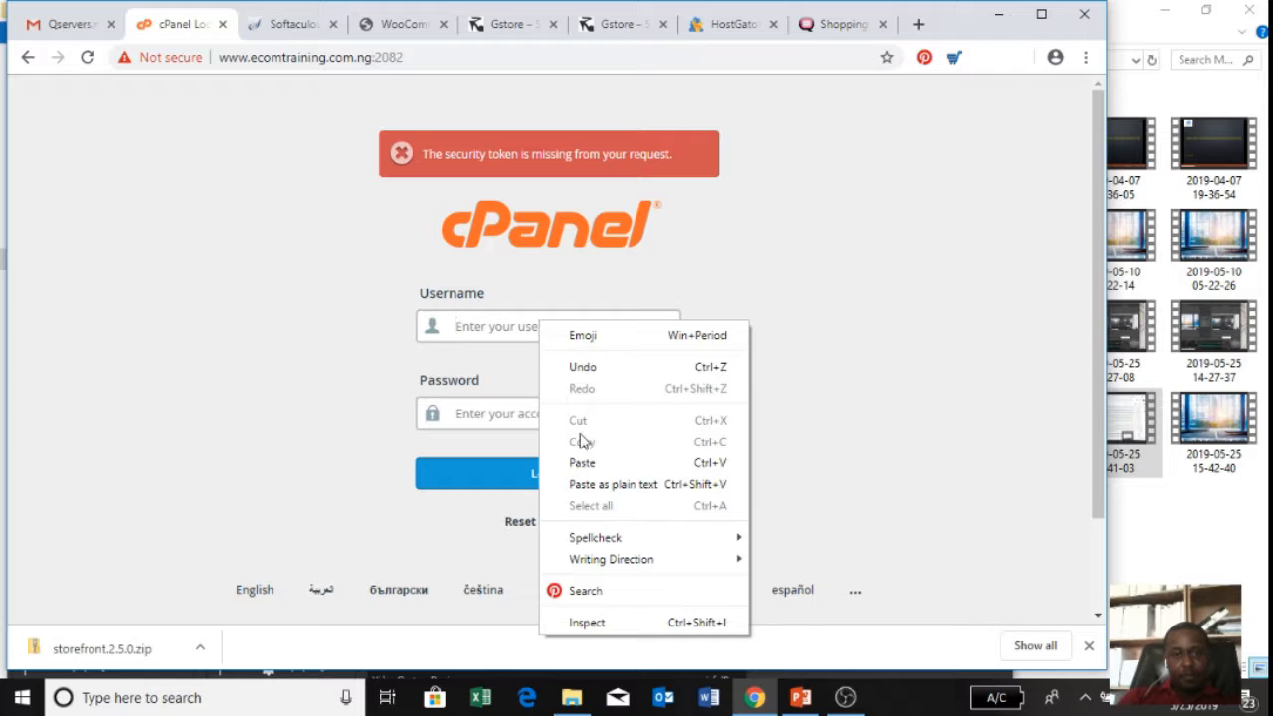
left_click(582, 464)
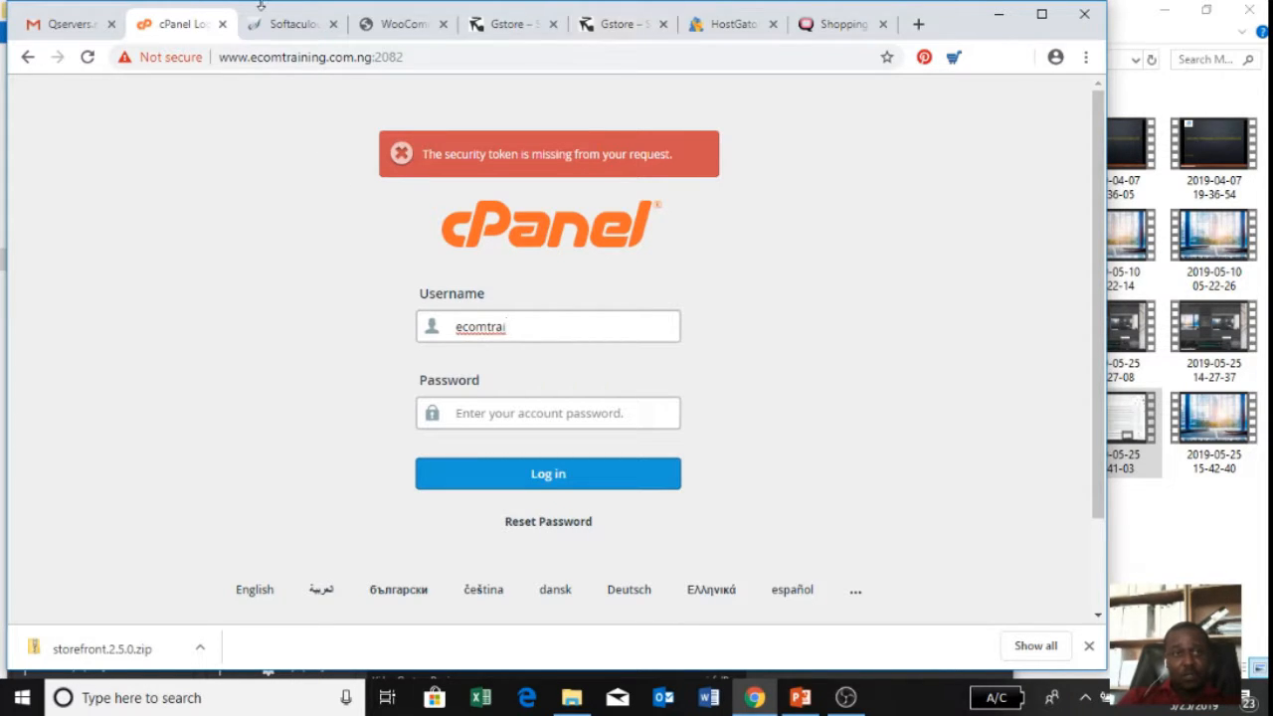
Log in to cPanel with the control panel password copied from the QServers email, and dismiss the offer to save it
left_click(87, 22)
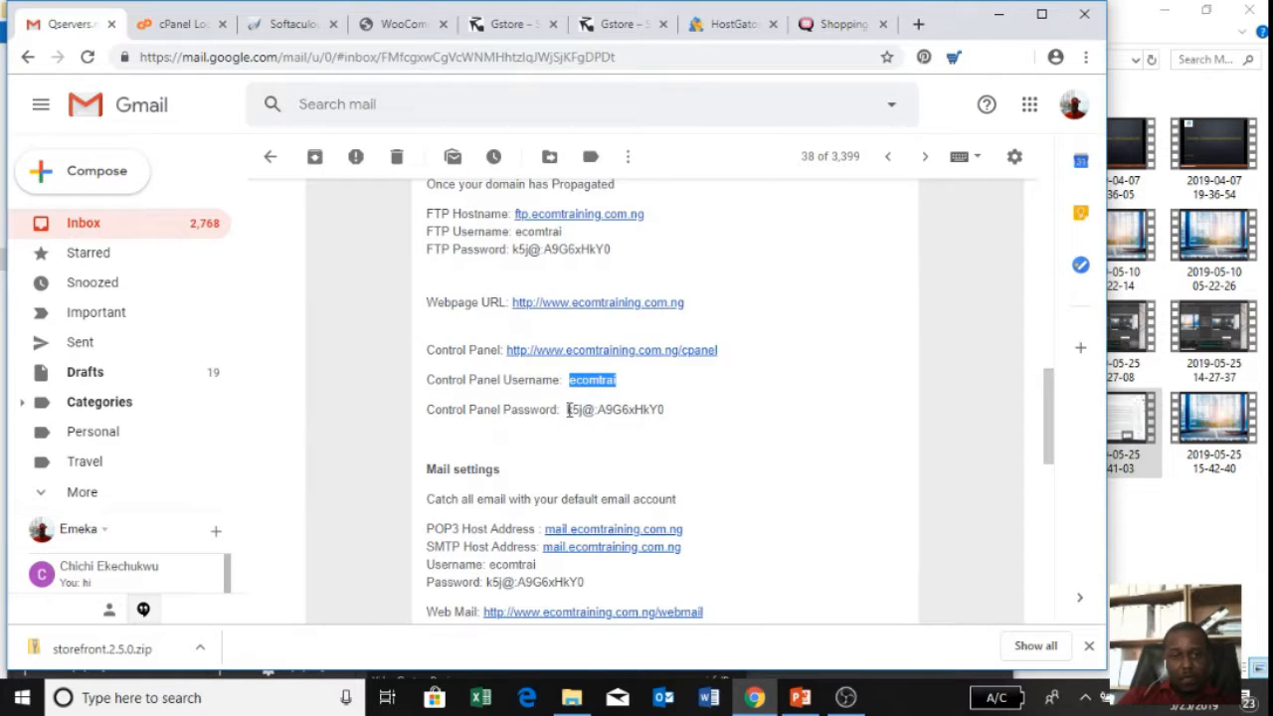
left_click_drag(568, 410, 662, 410)
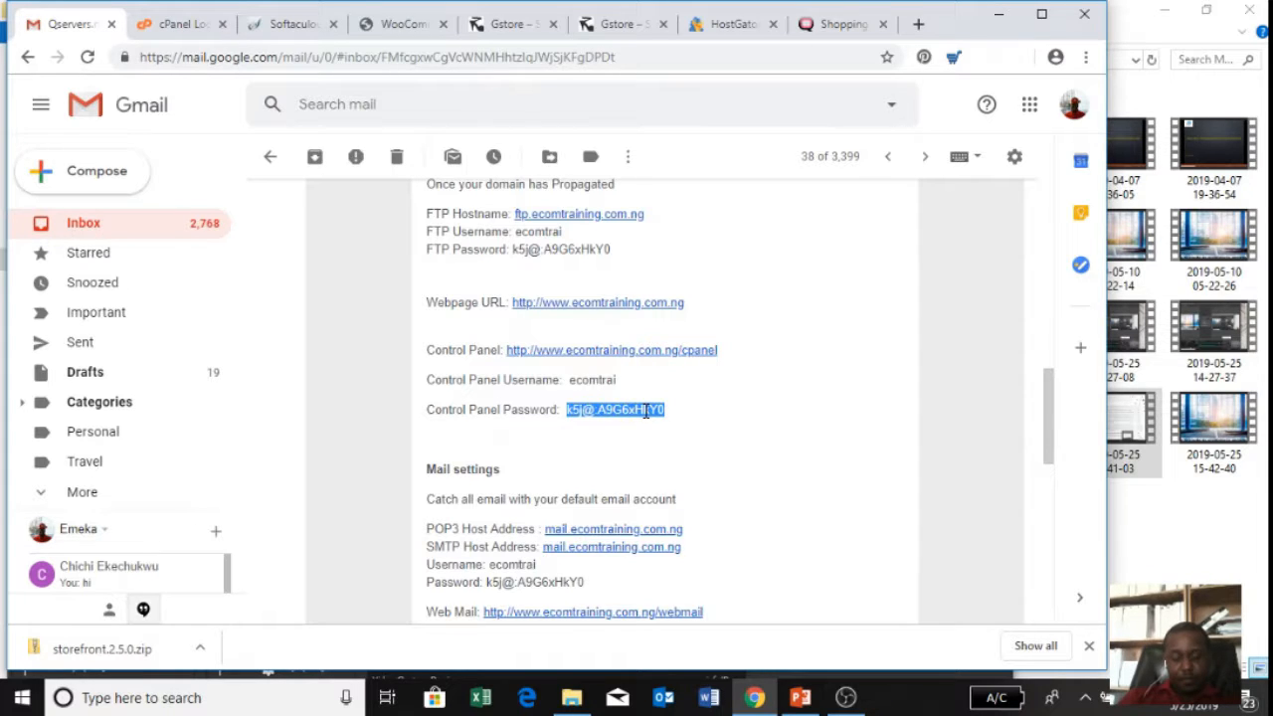
right_click(647, 411)
left_click(671, 426)
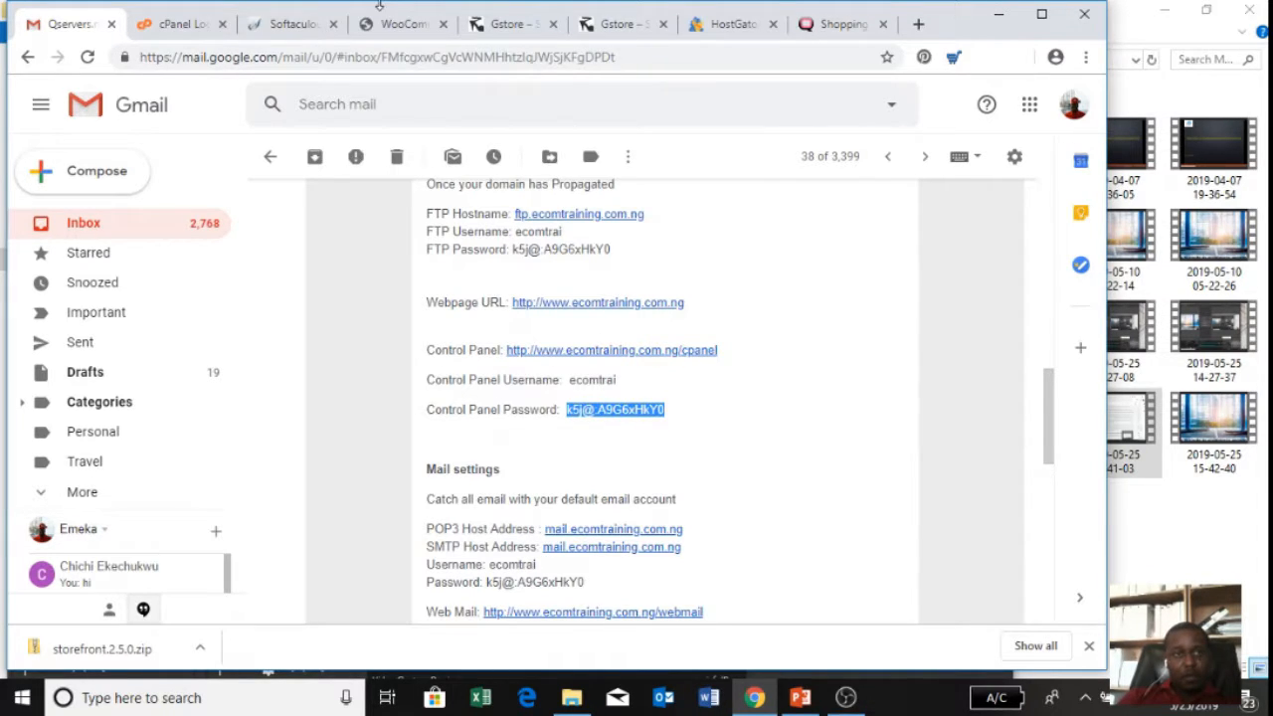
left_click(202, 29)
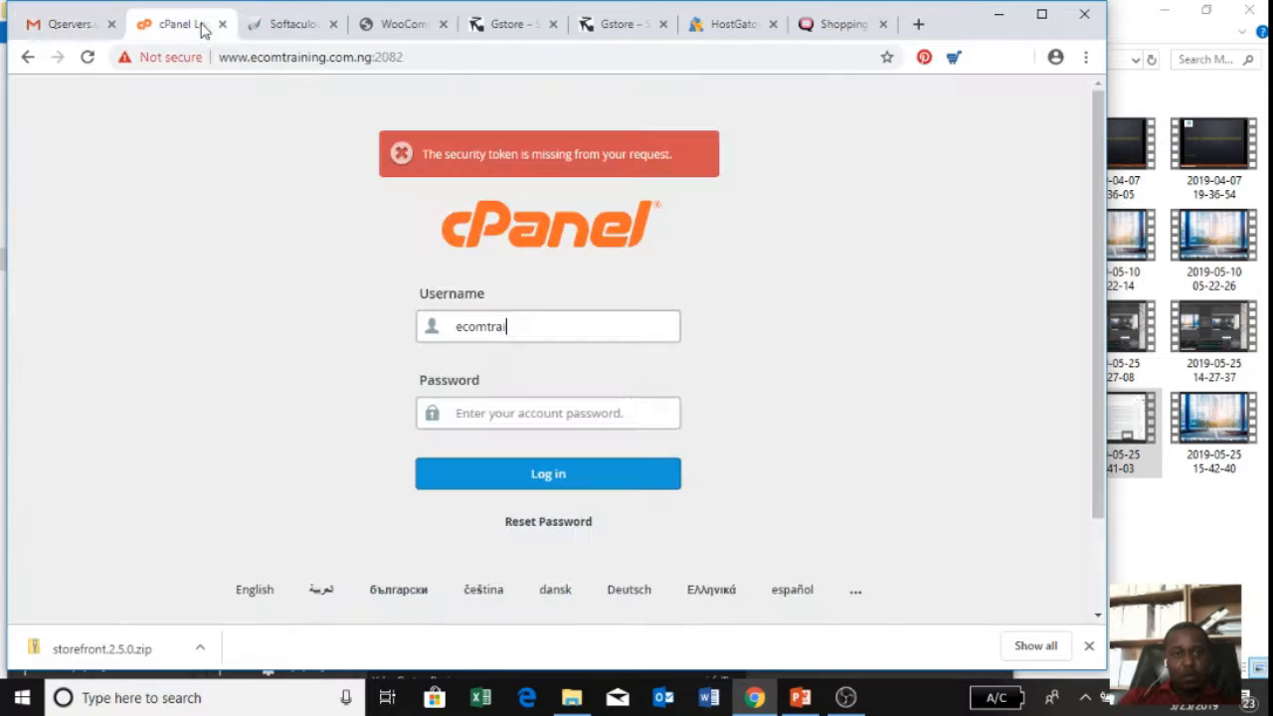
right_click(496, 408)
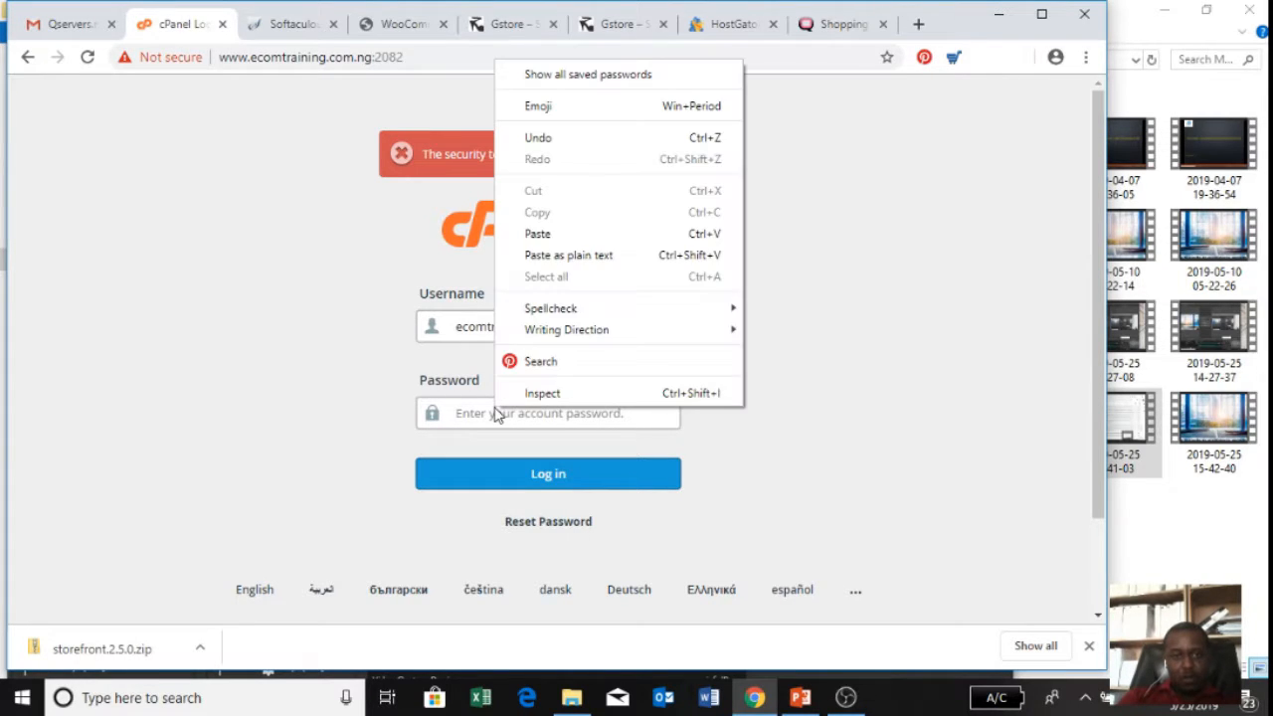
left_click(538, 233)
left_click(538, 475)
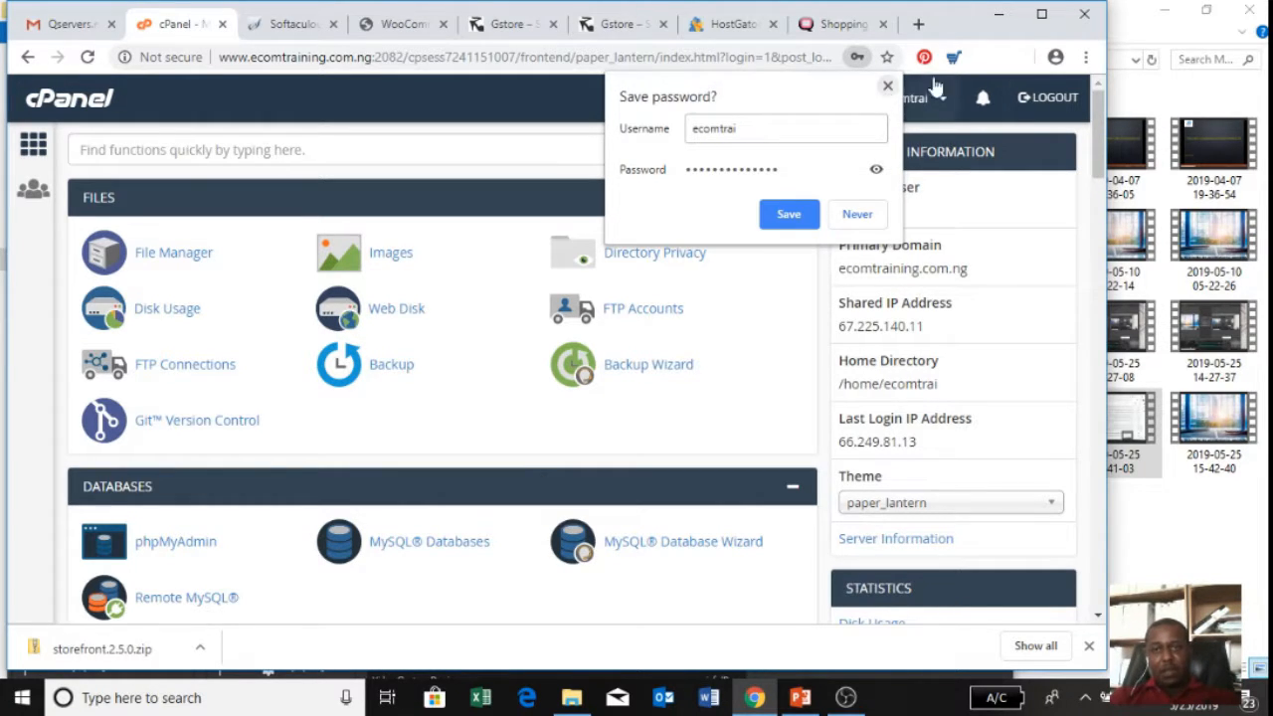
left_click(887, 91)
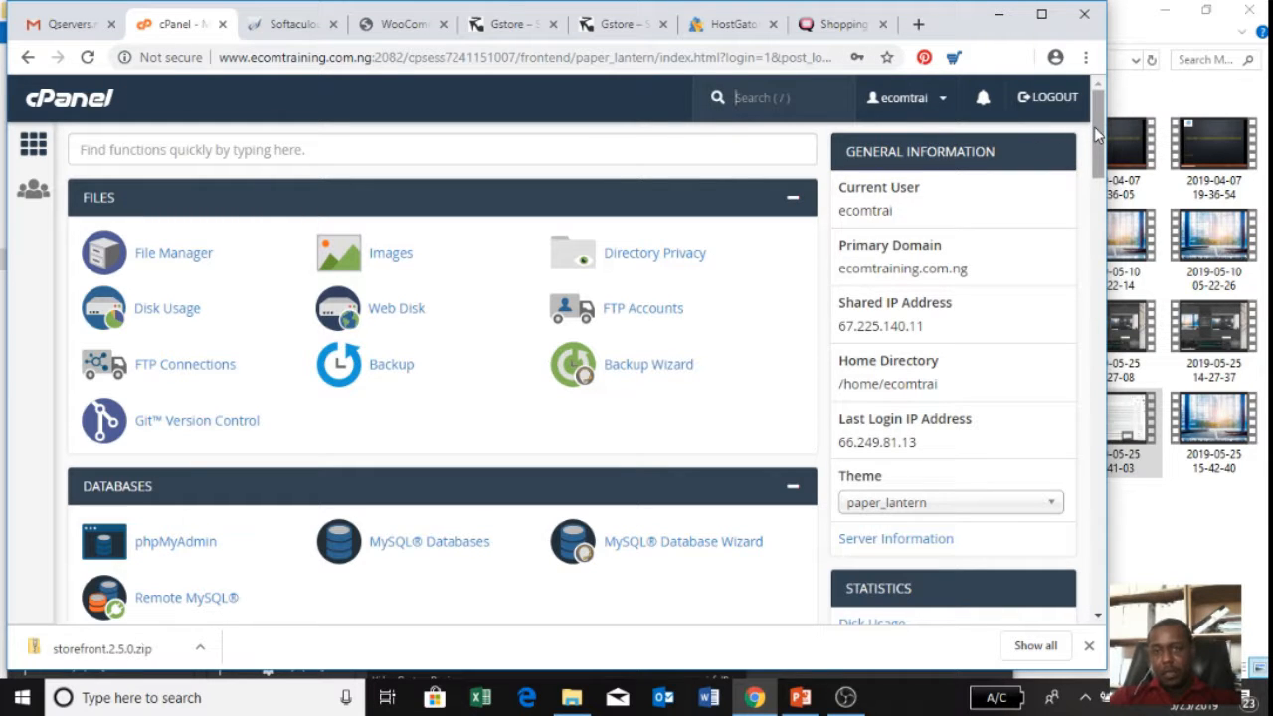
Open WordPress from cPanel's Softaculous Apps Installer section and view its Install Now option and current installations
left_click_drag(1096, 131, 1107, 177)
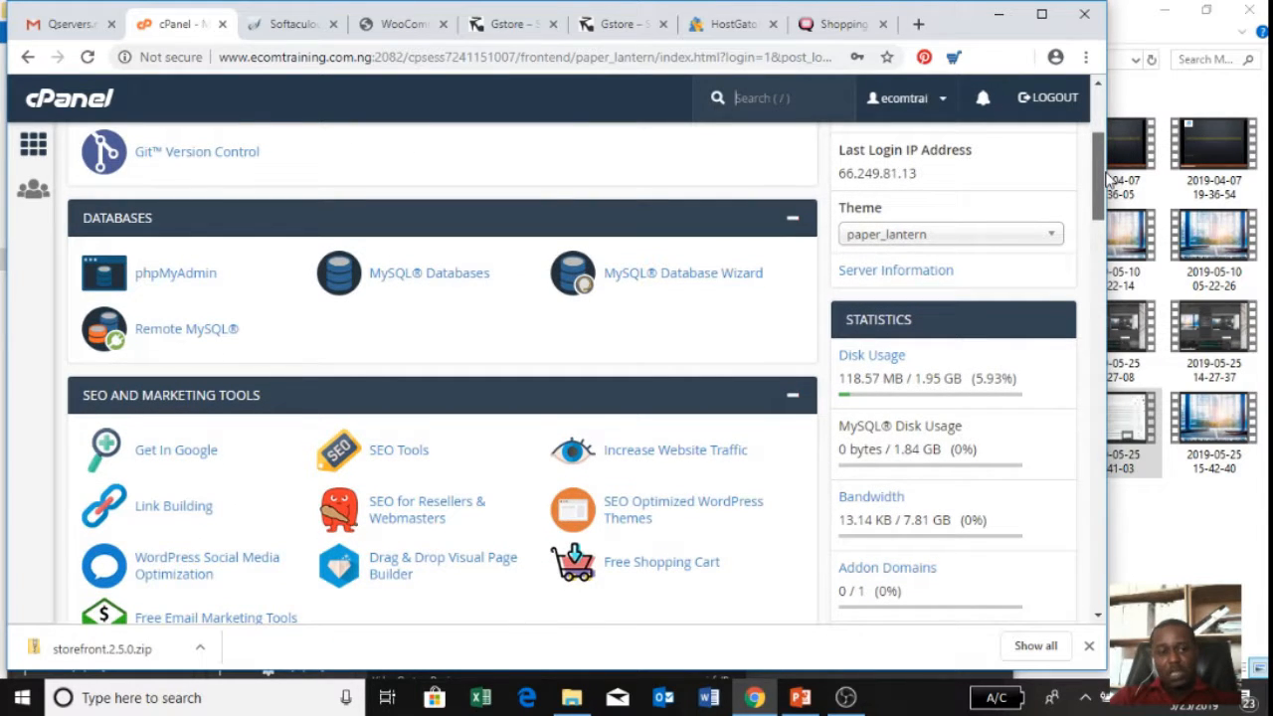
left_click_drag(1107, 177, 1127, 264)
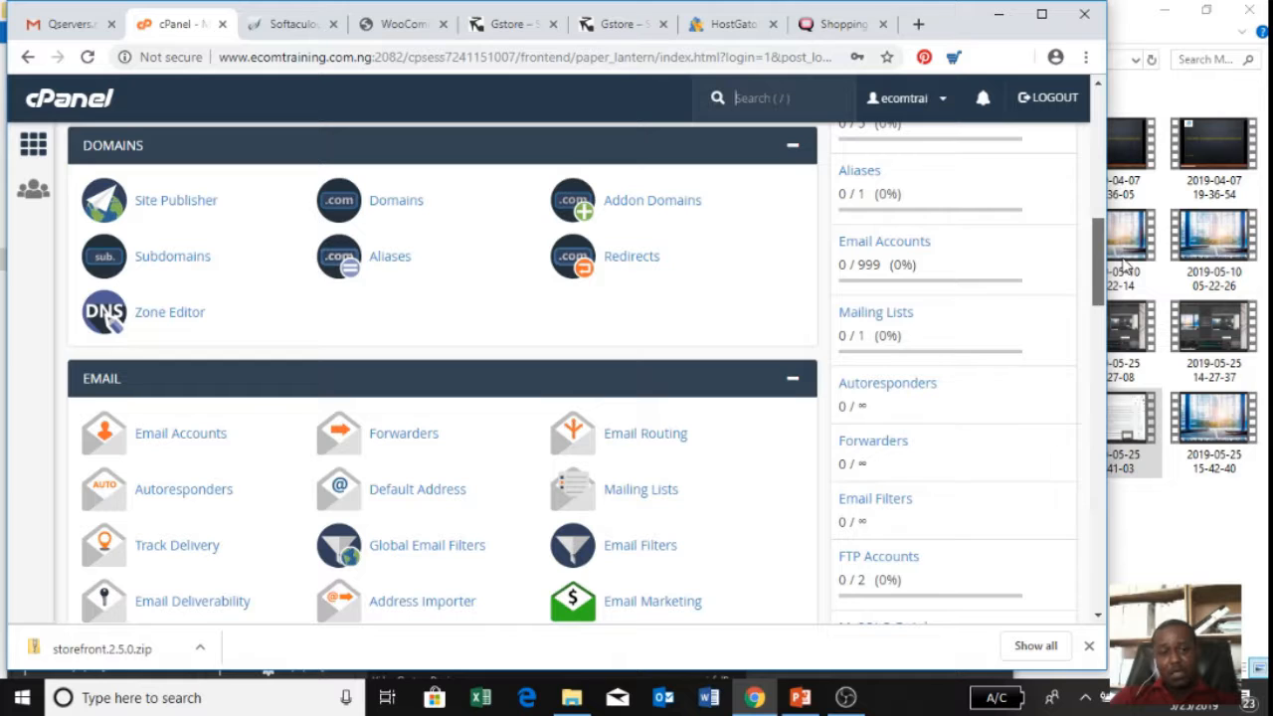
left_click_drag(1125, 262, 1128, 318)
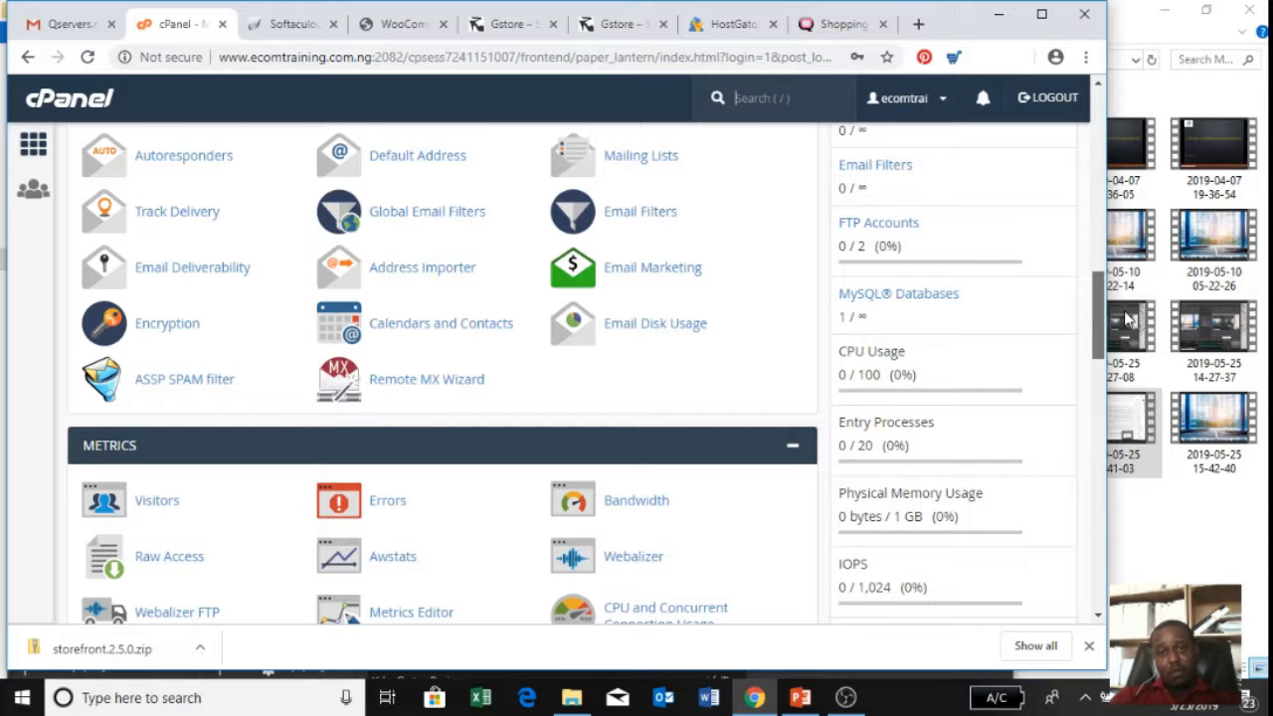
left_click_drag(1129, 318, 1162, 511)
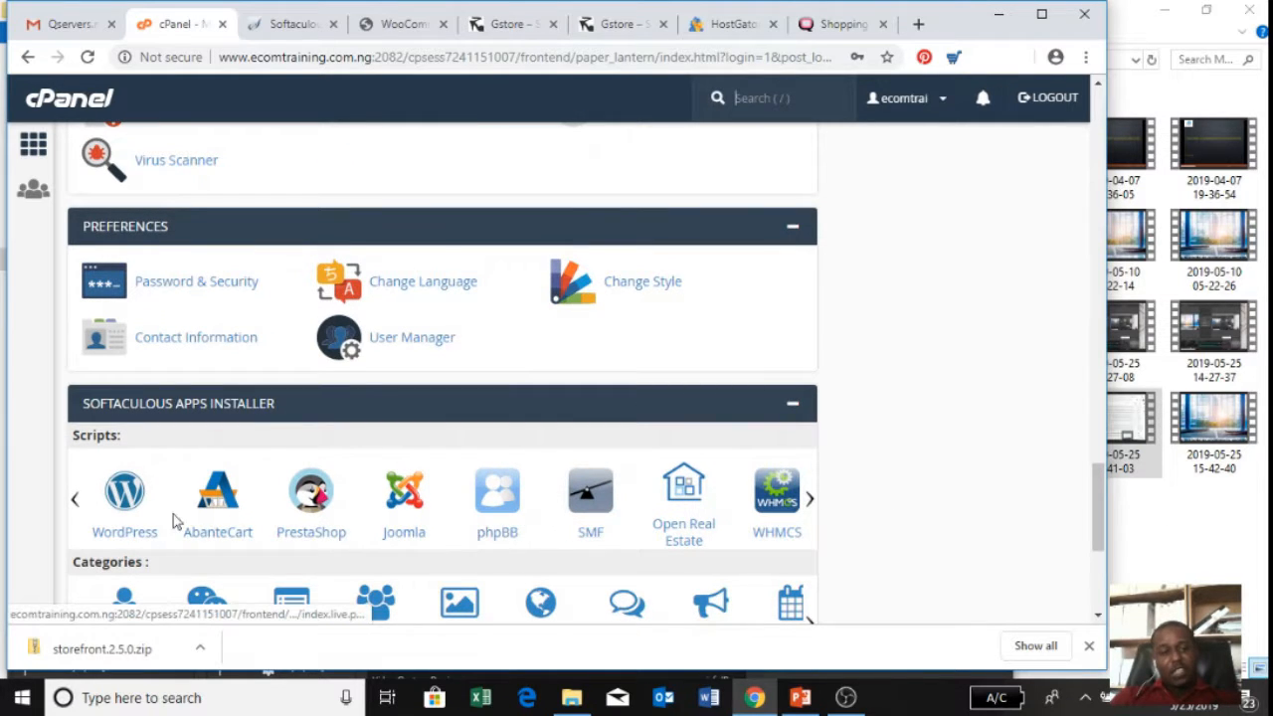
left_click(136, 513)
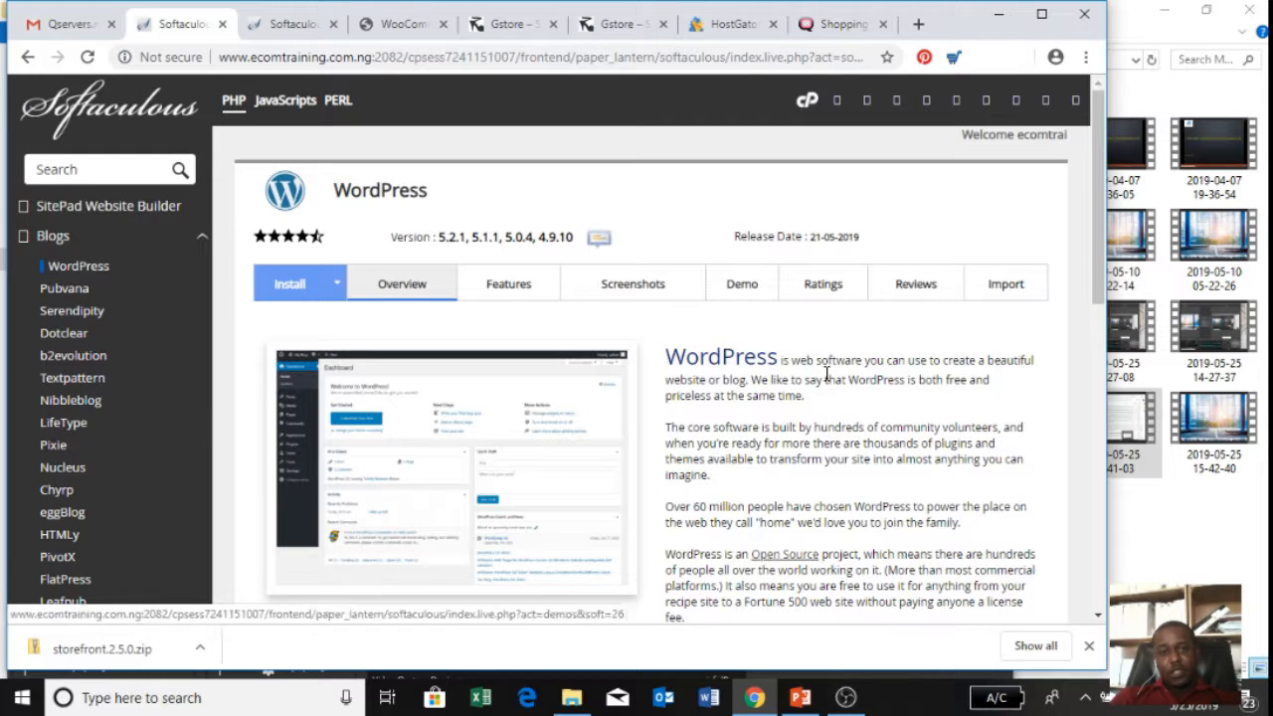
left_click_drag(1103, 217, 1107, 289)
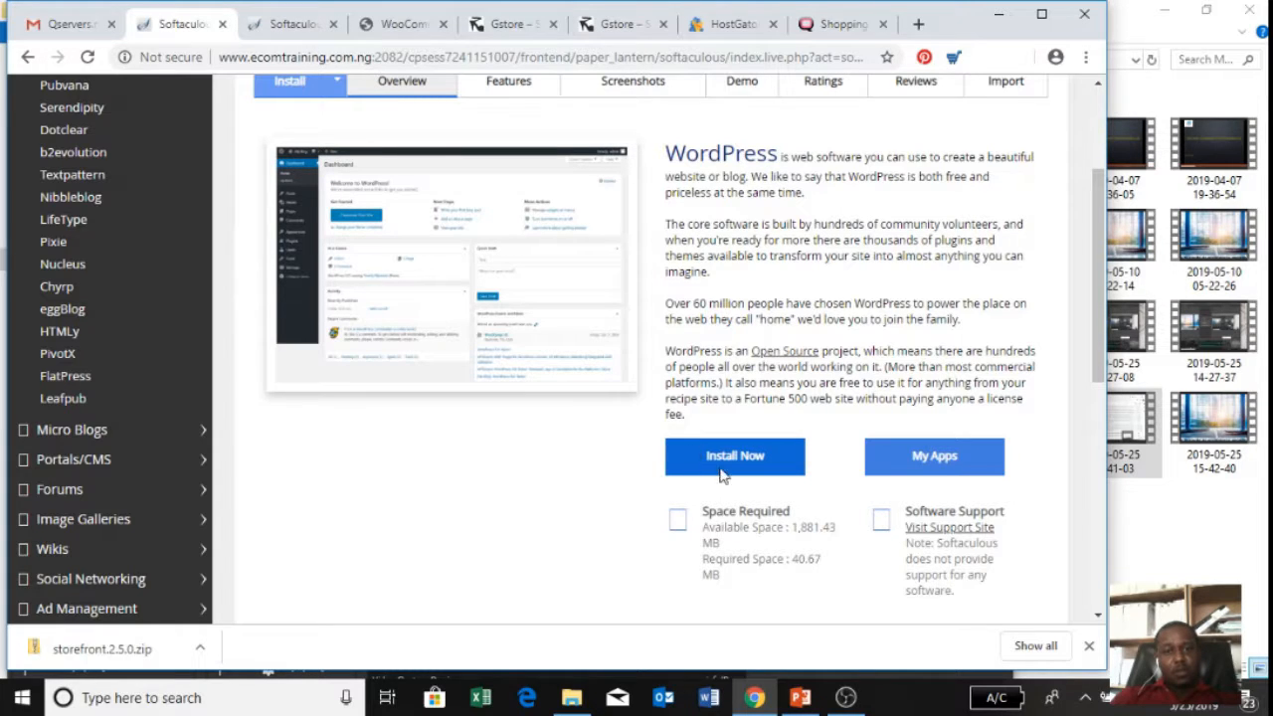
left_click_drag(1095, 339, 1105, 528)
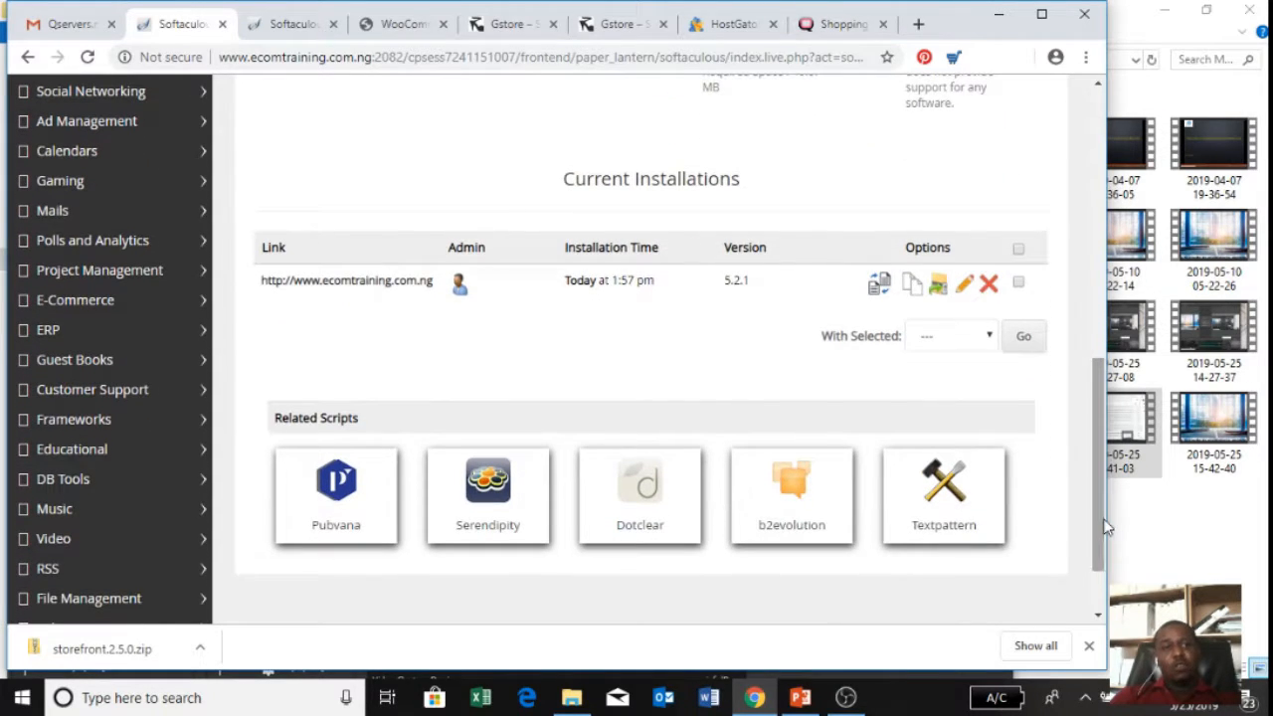
Open the administrative URL from the already open Softaculous installation success page and go to the WordPress Dashboard home
left_click(265, 28)
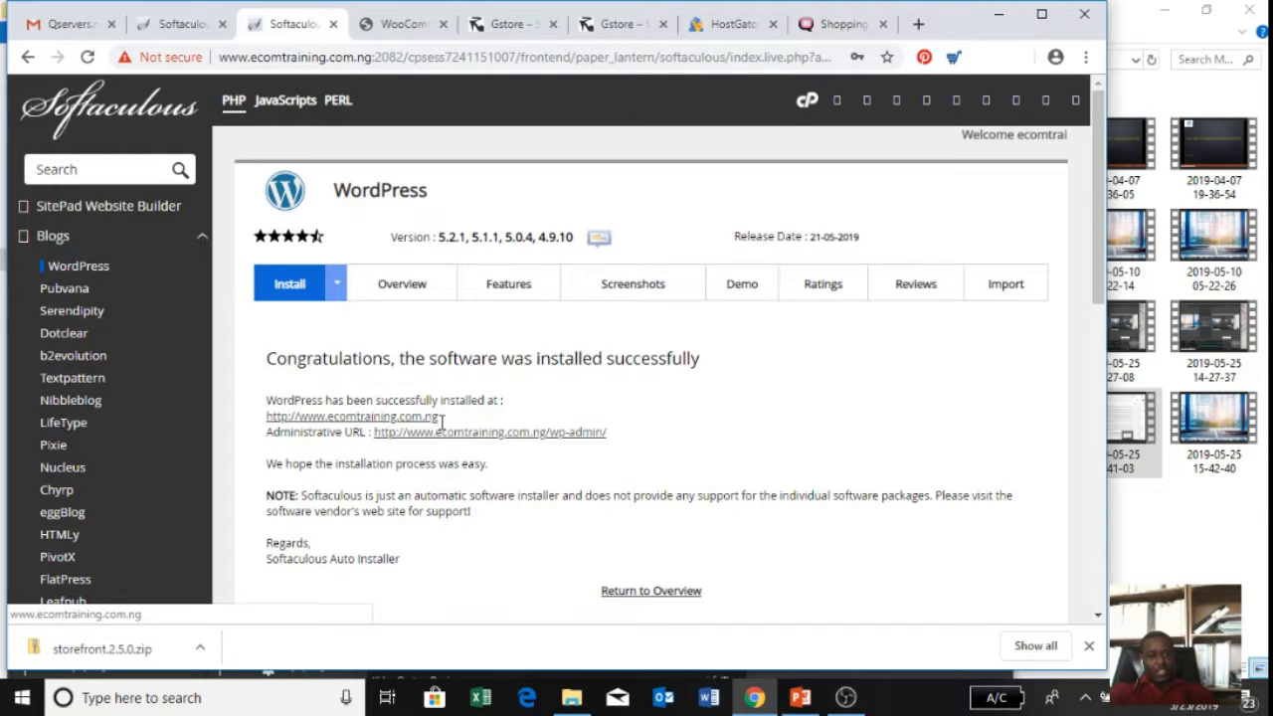
left_click(548, 435)
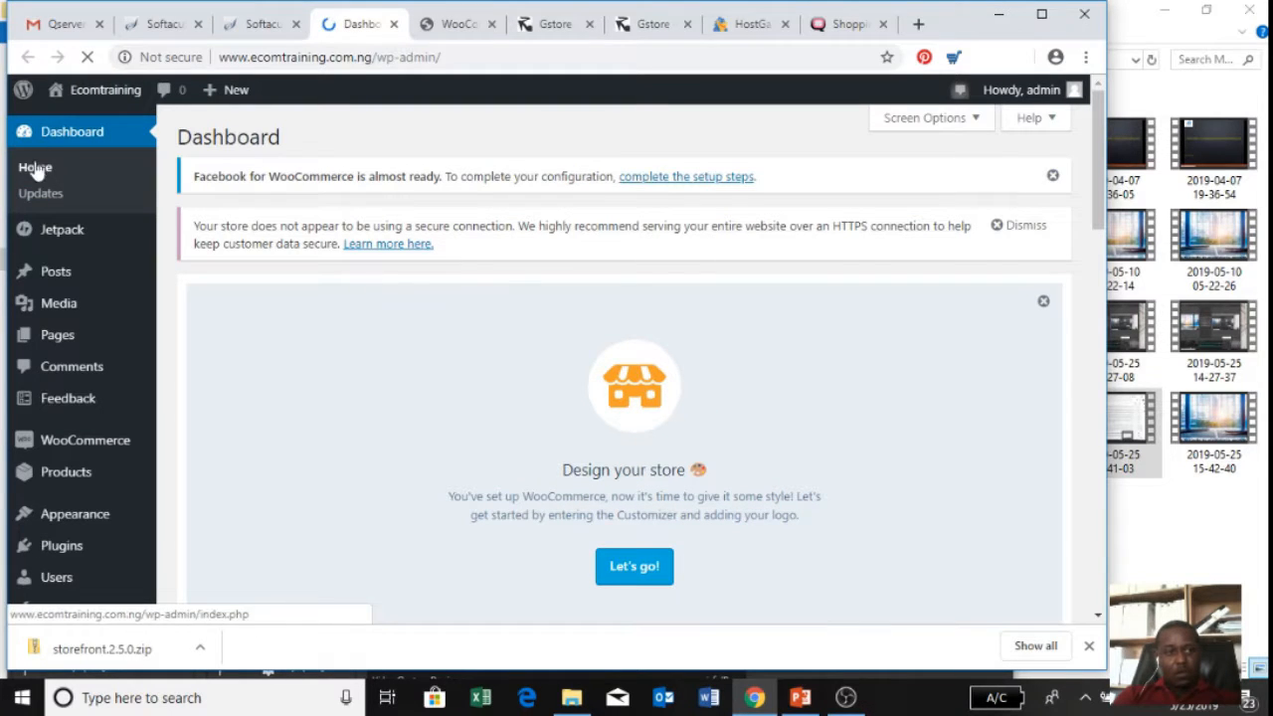
left_click(33, 168)
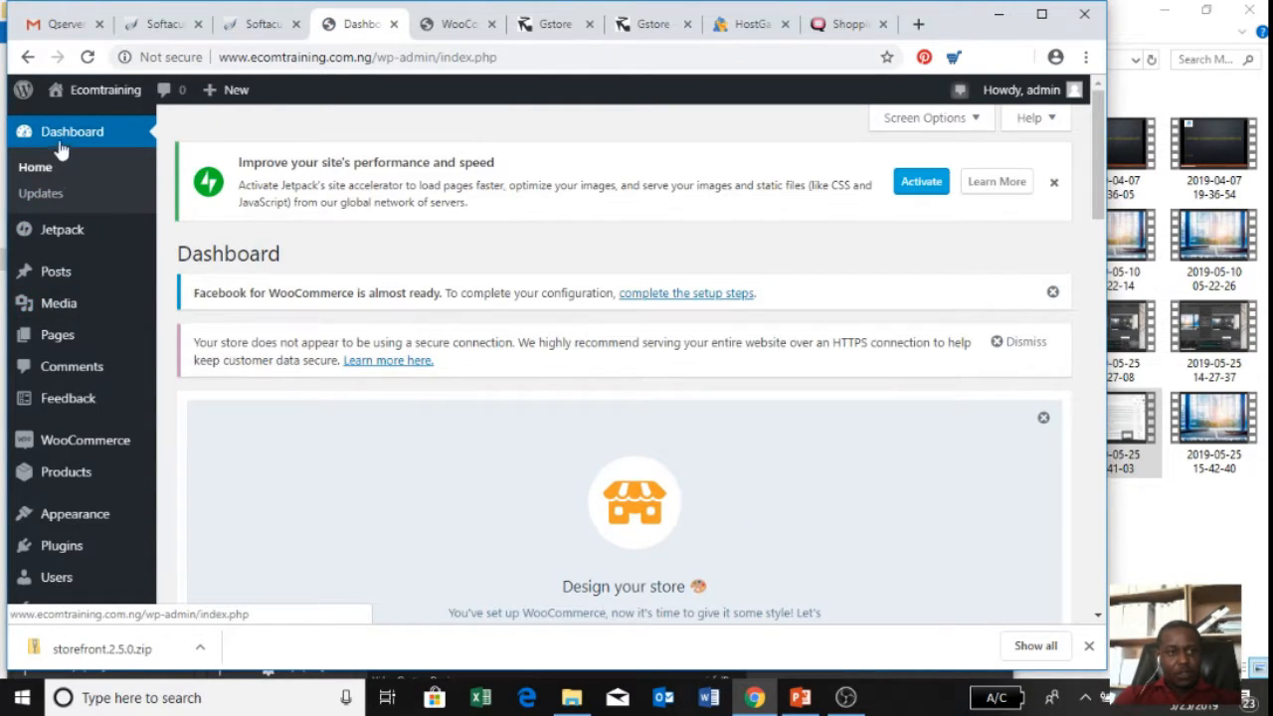
left_click(63, 146)
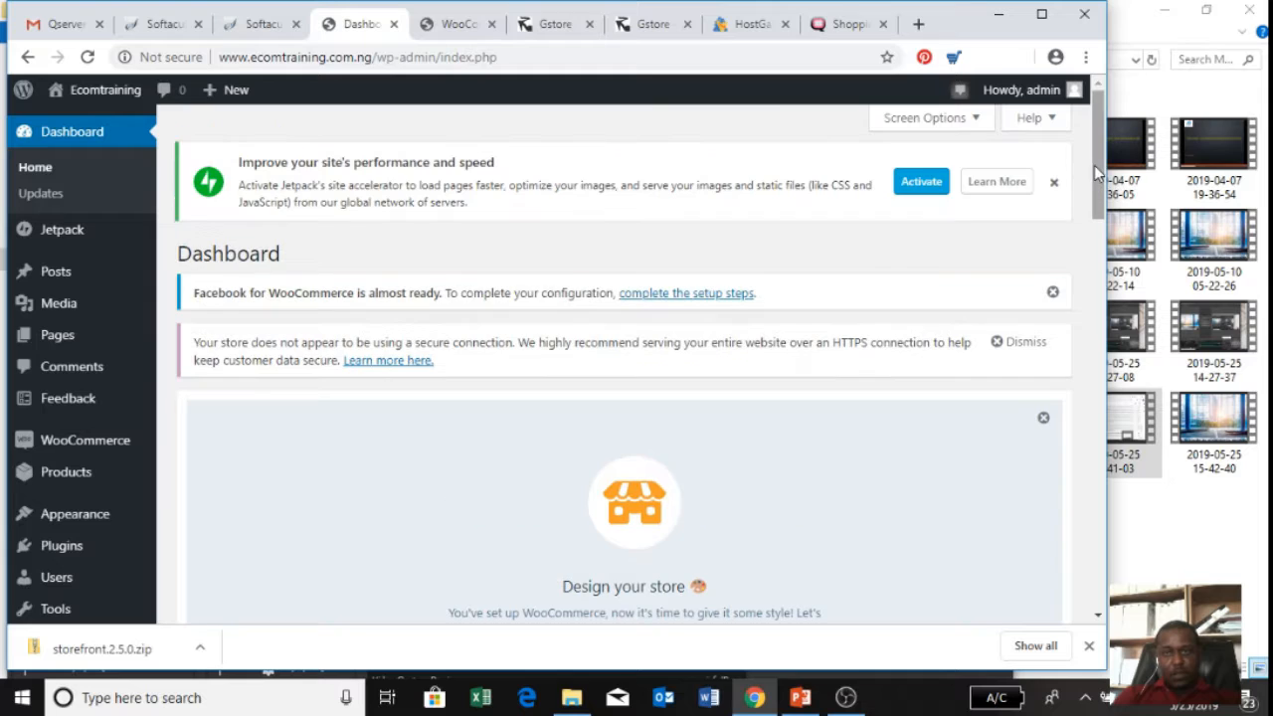
Look through the WordPress dashboard and open the Your Profile page under Users
left_click_drag(1095, 159, 1088, 343)
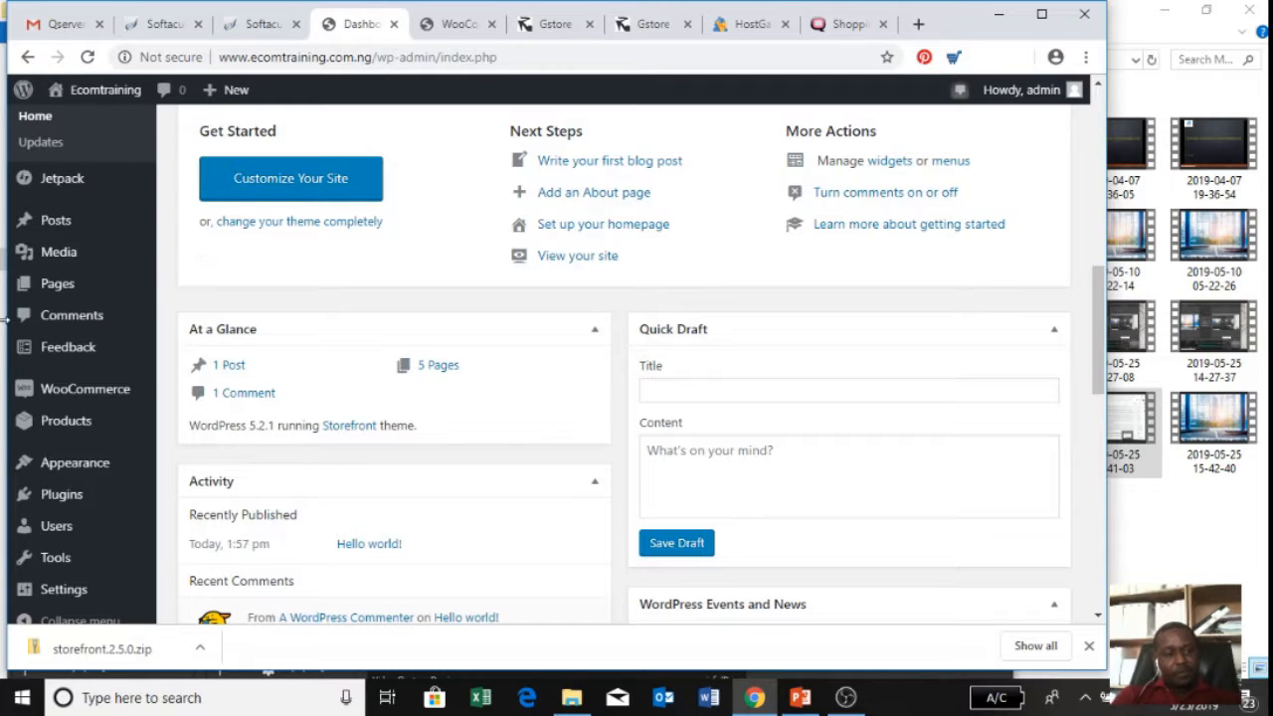
mouse_move(78, 537)
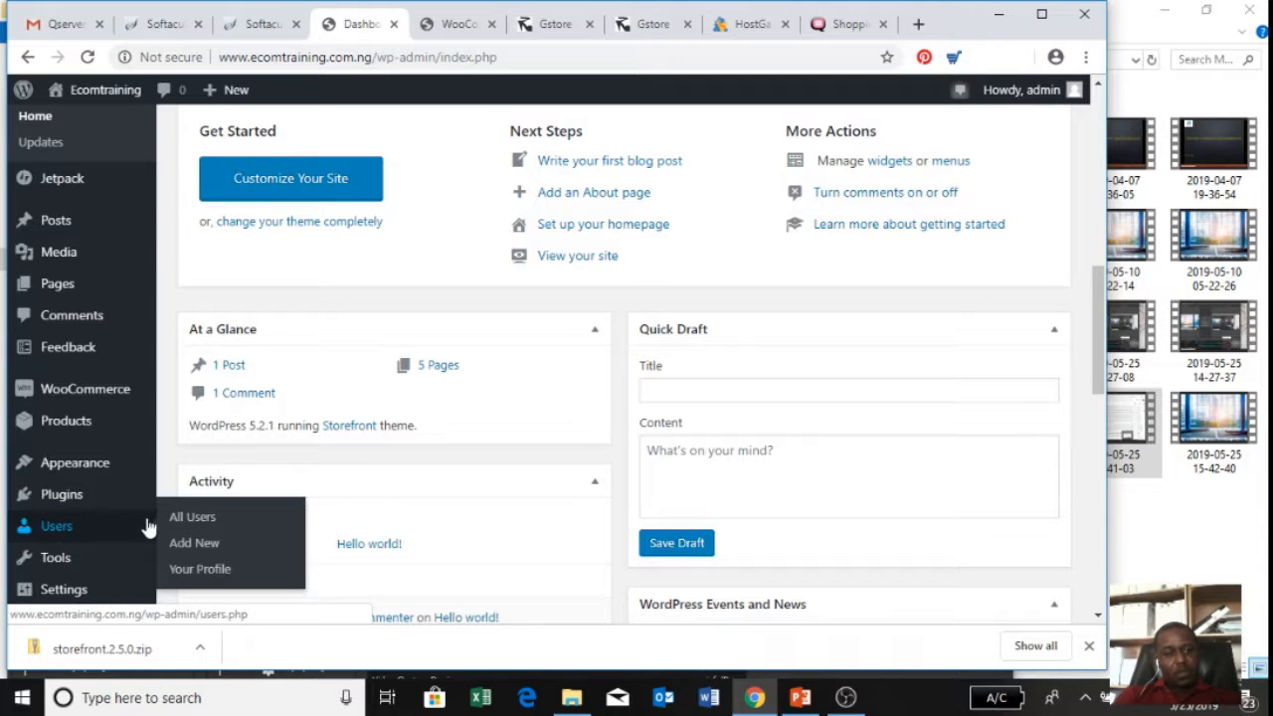
left_click(182, 575)
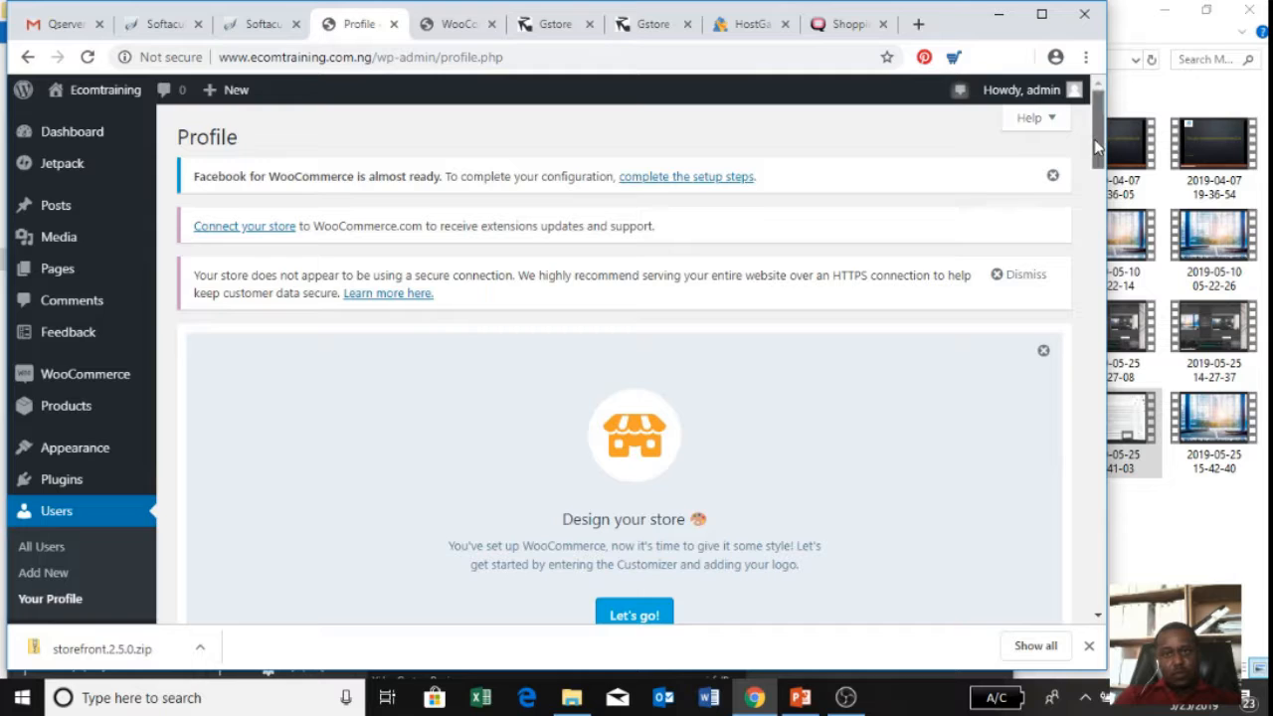
Start a new password for the admin account under Account Management, hide it from view, and replace the generated one with a custom password
left_click_drag(1093, 139, 1091, 265)
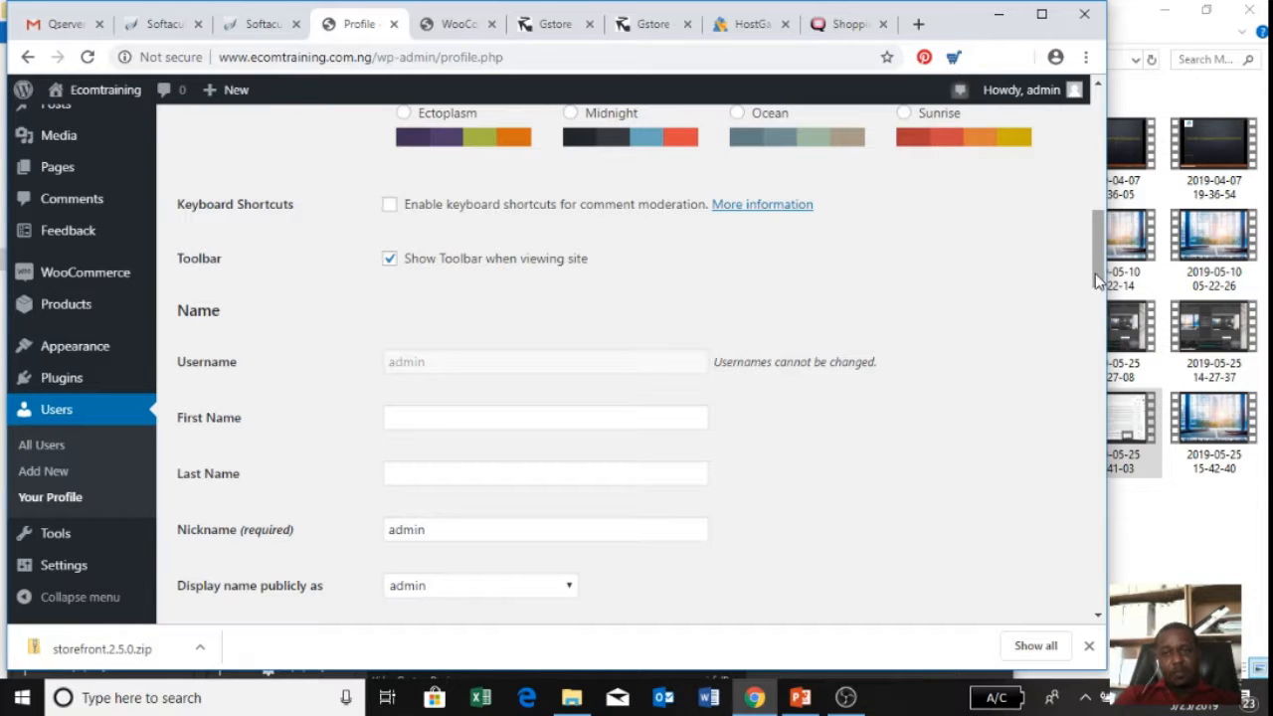
left_click_drag(1097, 275, 1102, 422)
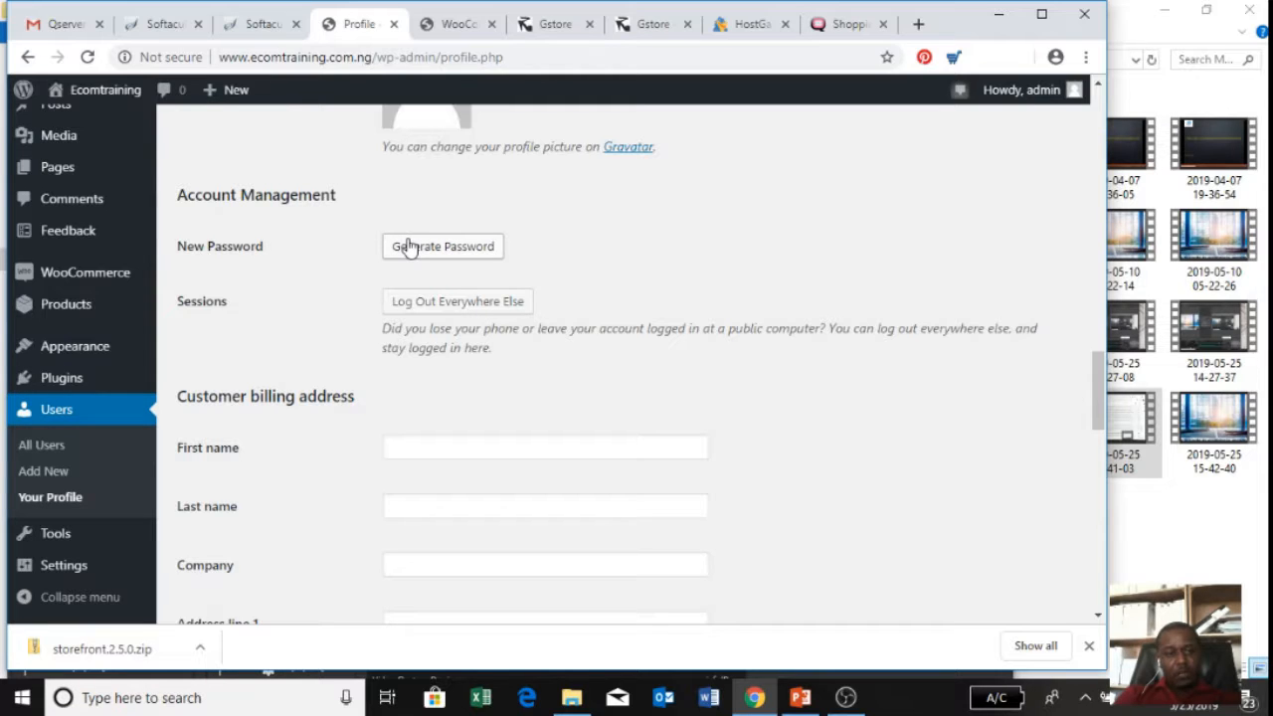
left_click(409, 248)
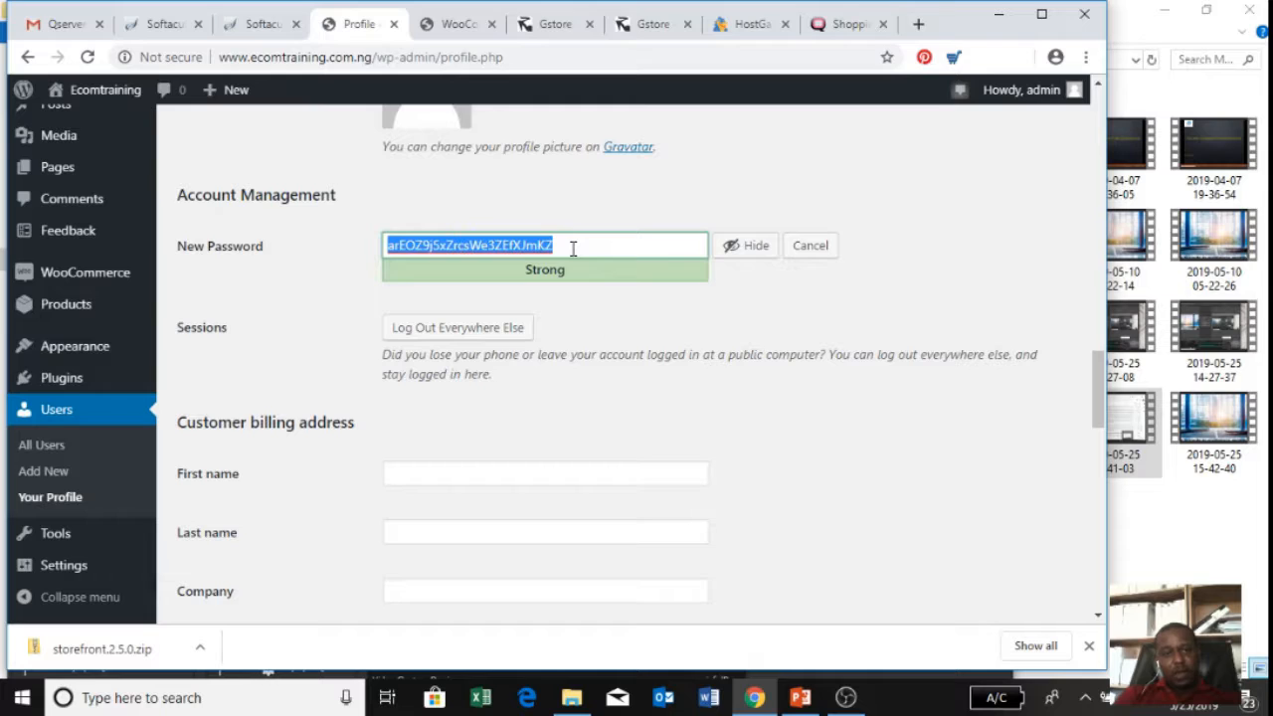
key("BackSpace")
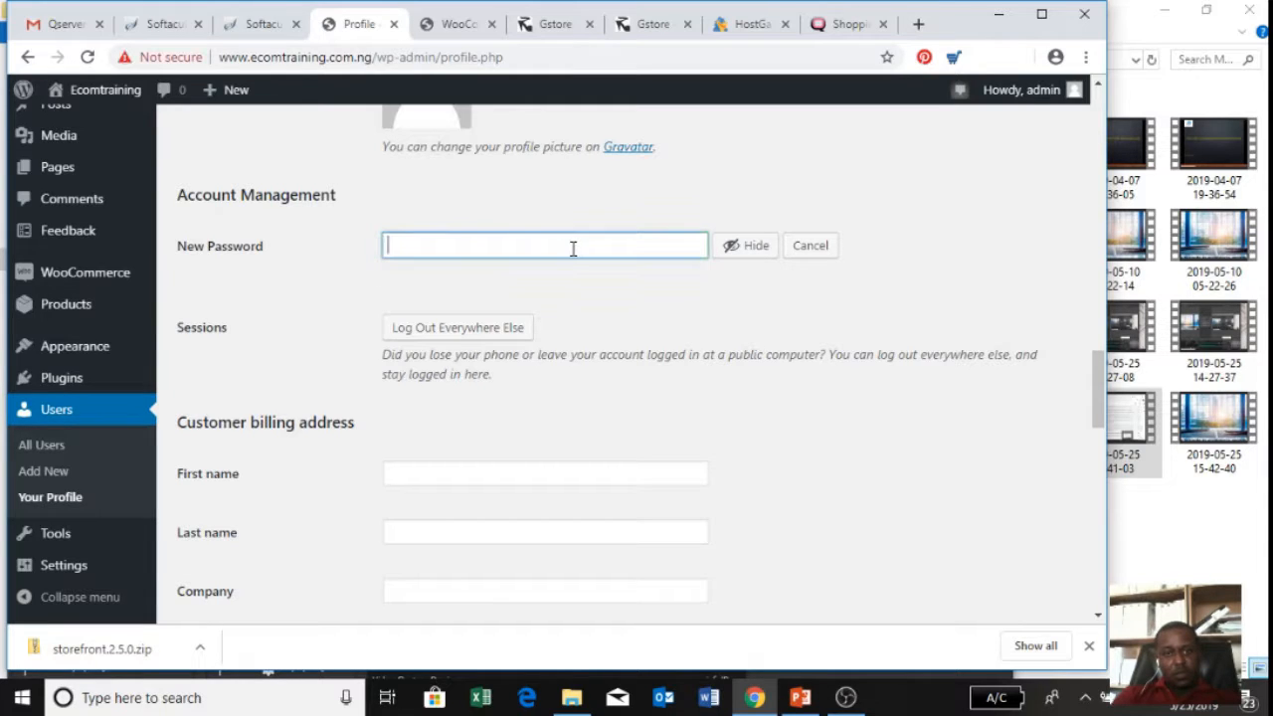
left_click(756, 244)
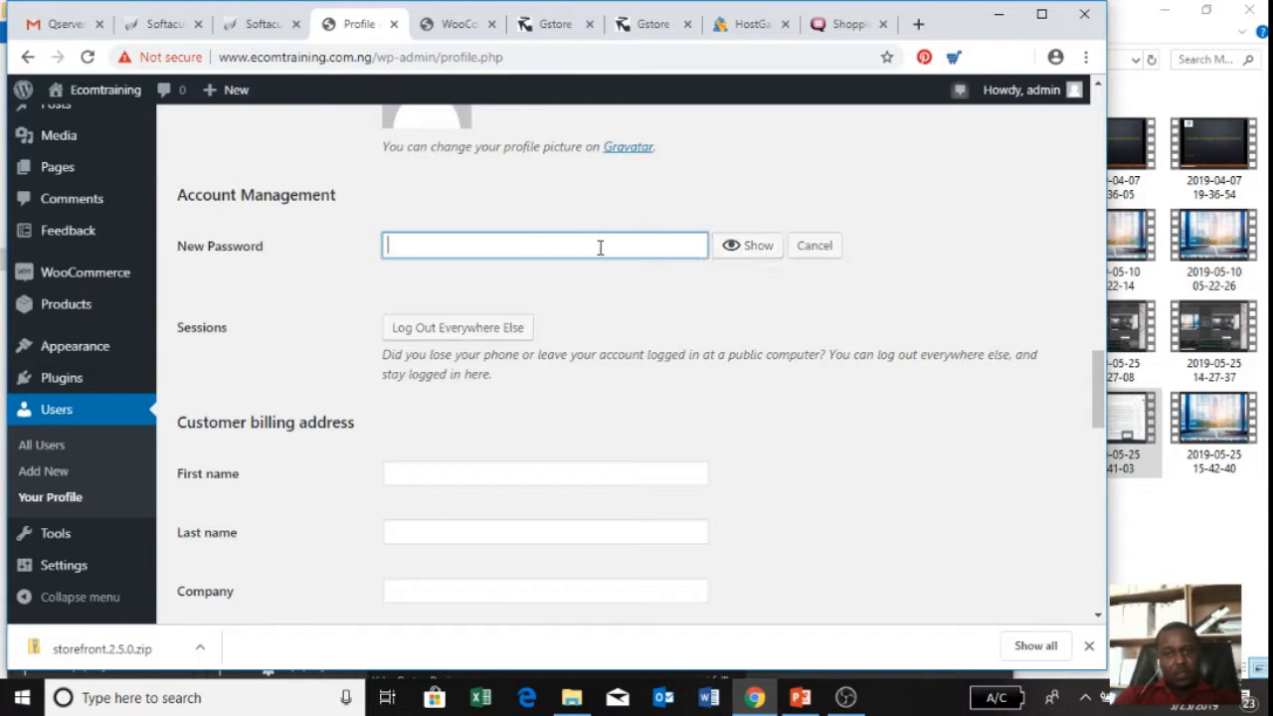
type("p")
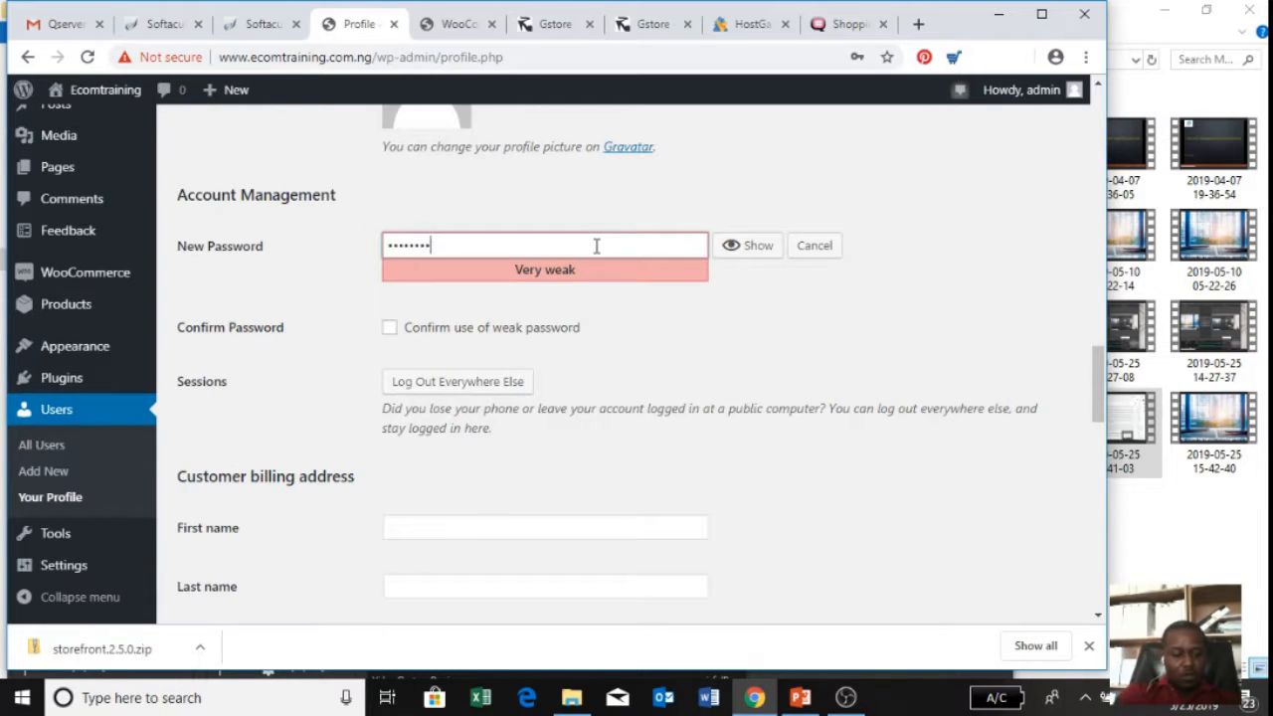
type("•••••••••")
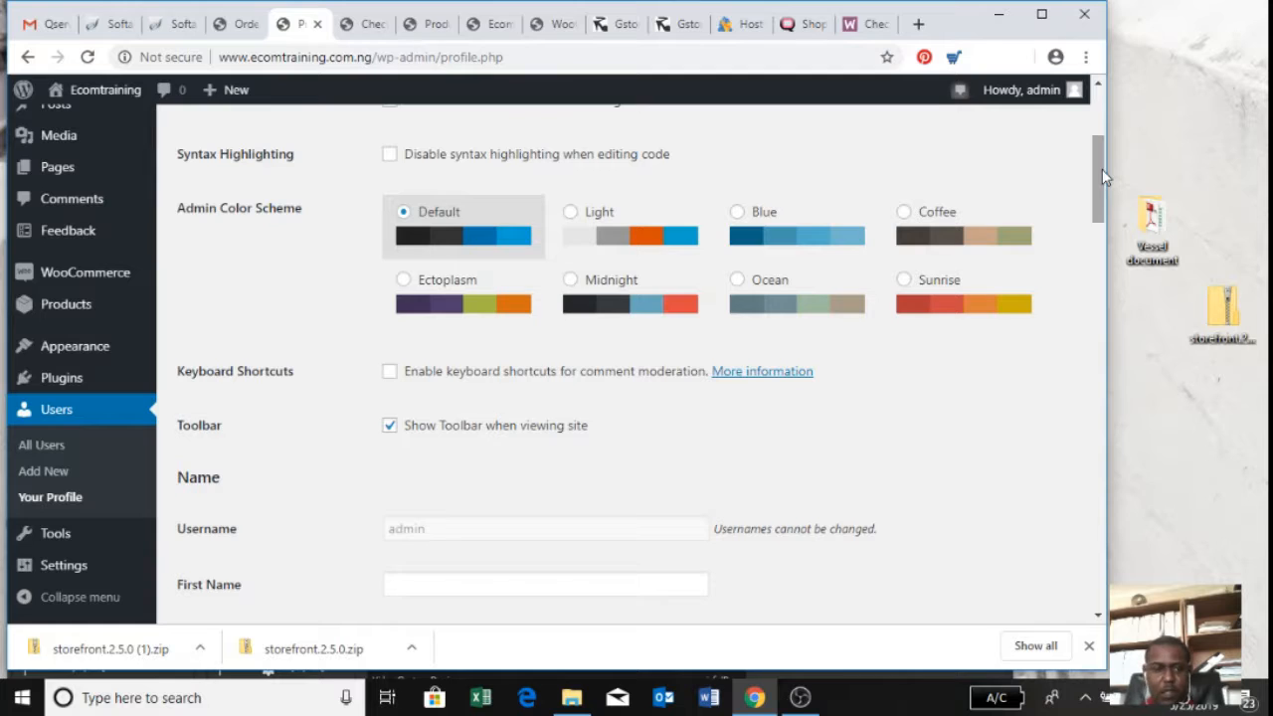
left_click_drag(1102, 169, 1074, 301)
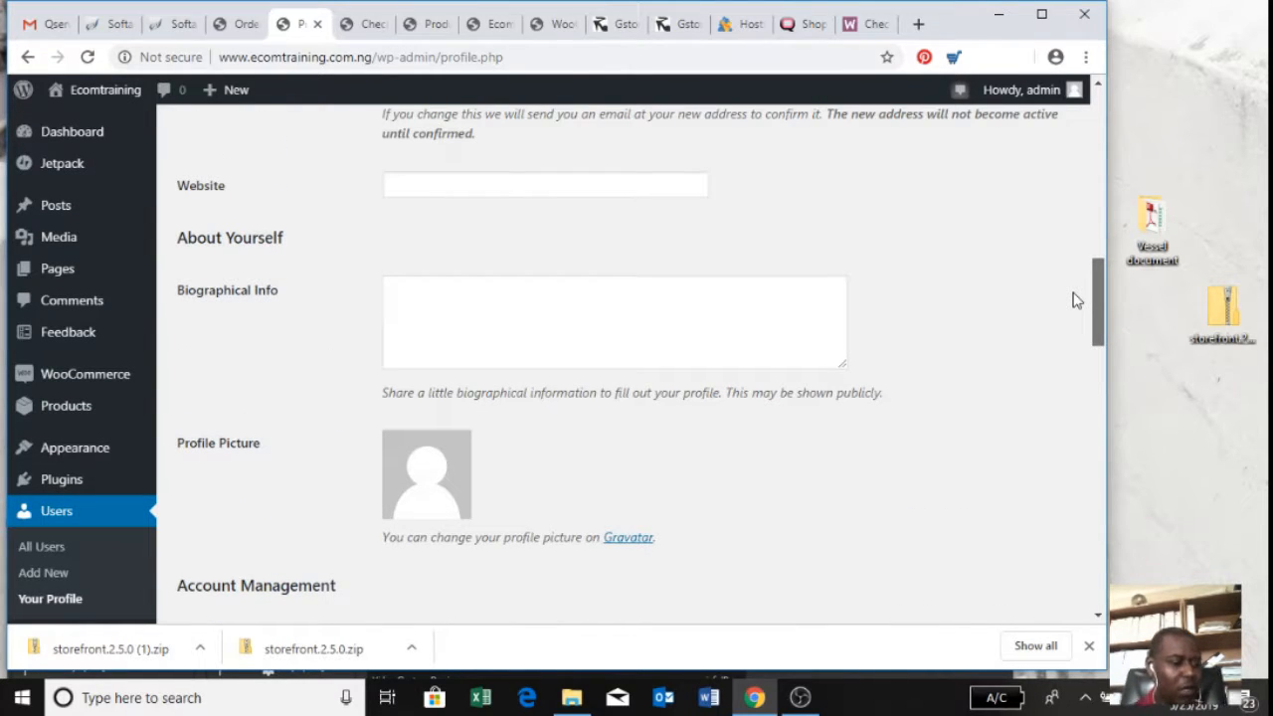
left_click_drag(1074, 300, 1075, 300)
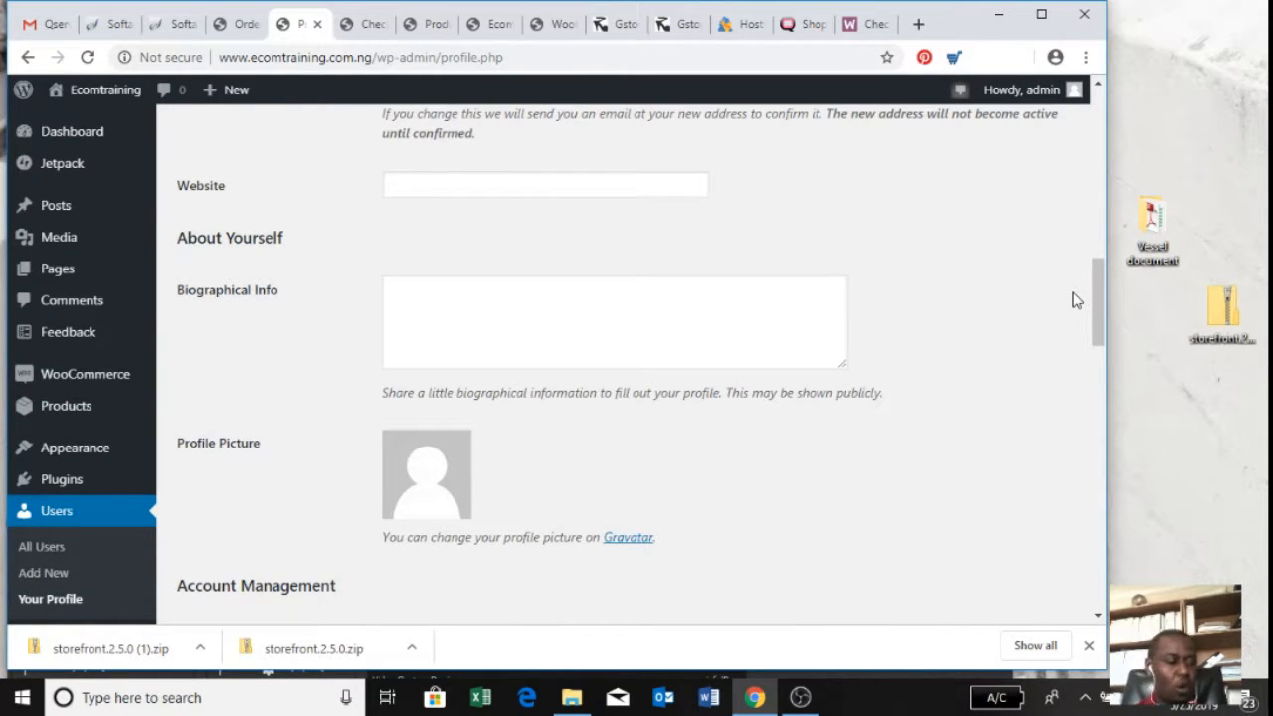
left_click(916, 26)
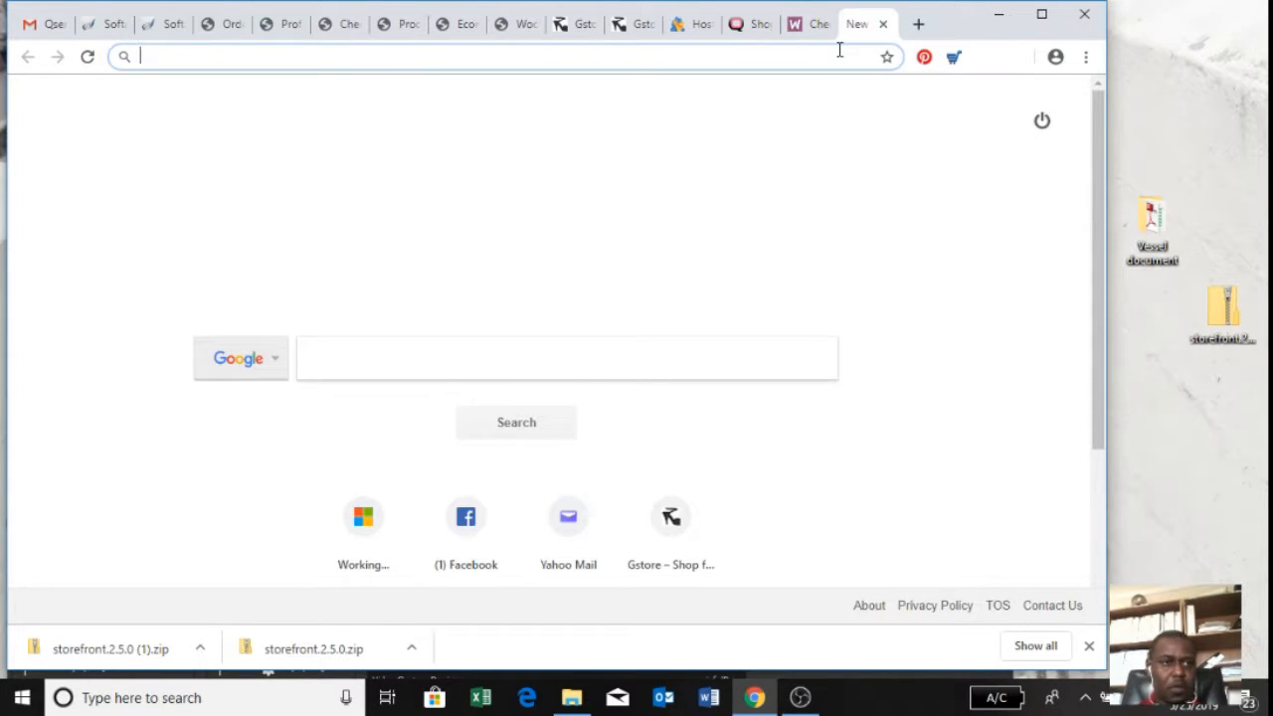
type("www.")
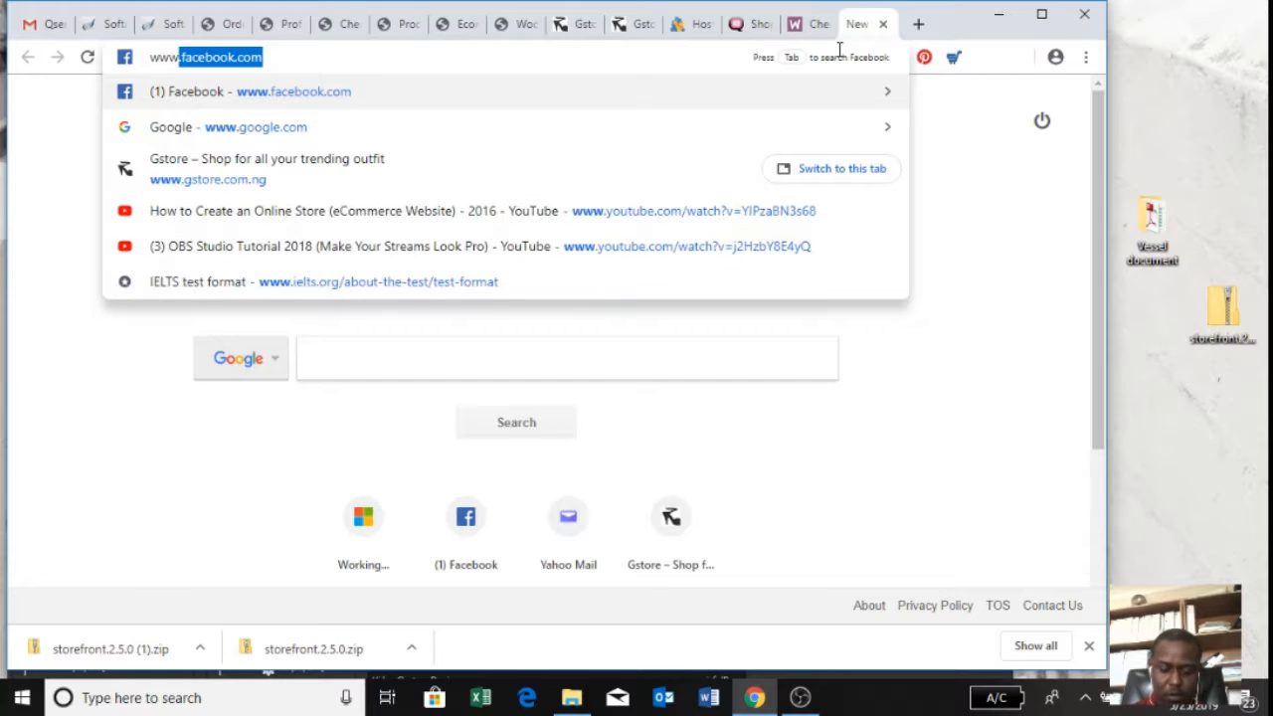
type("w")
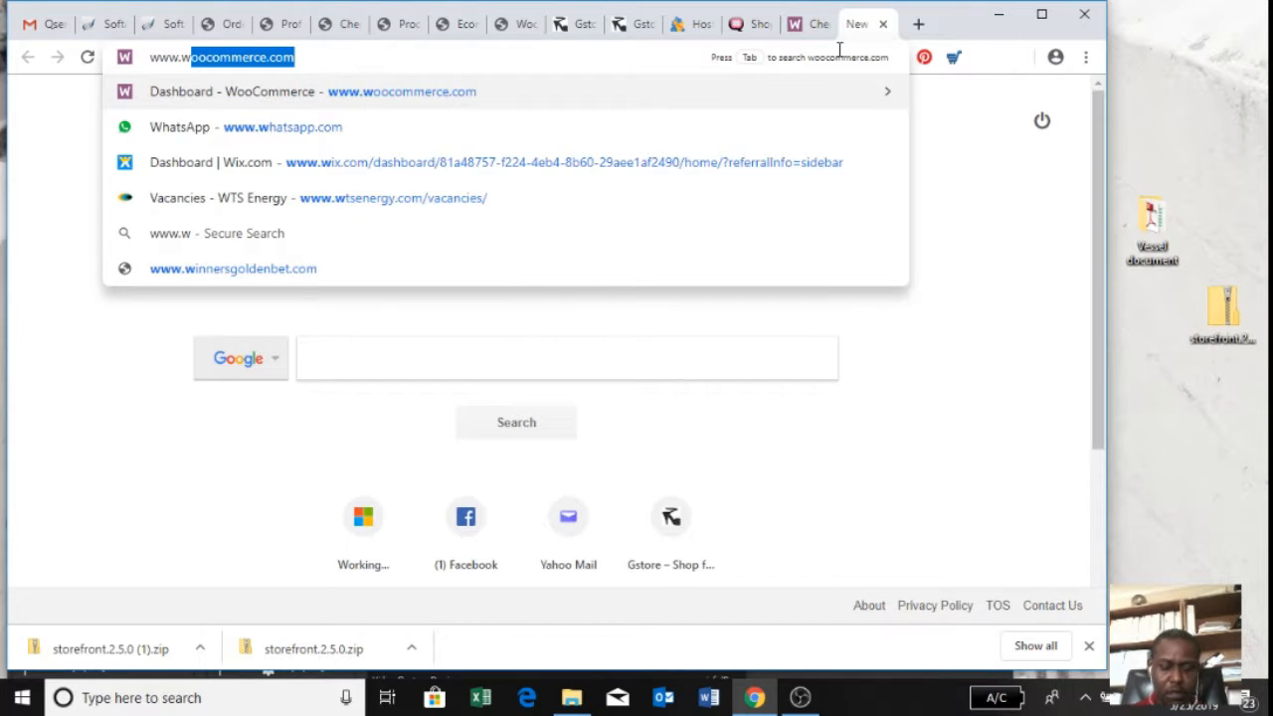
key("Return")
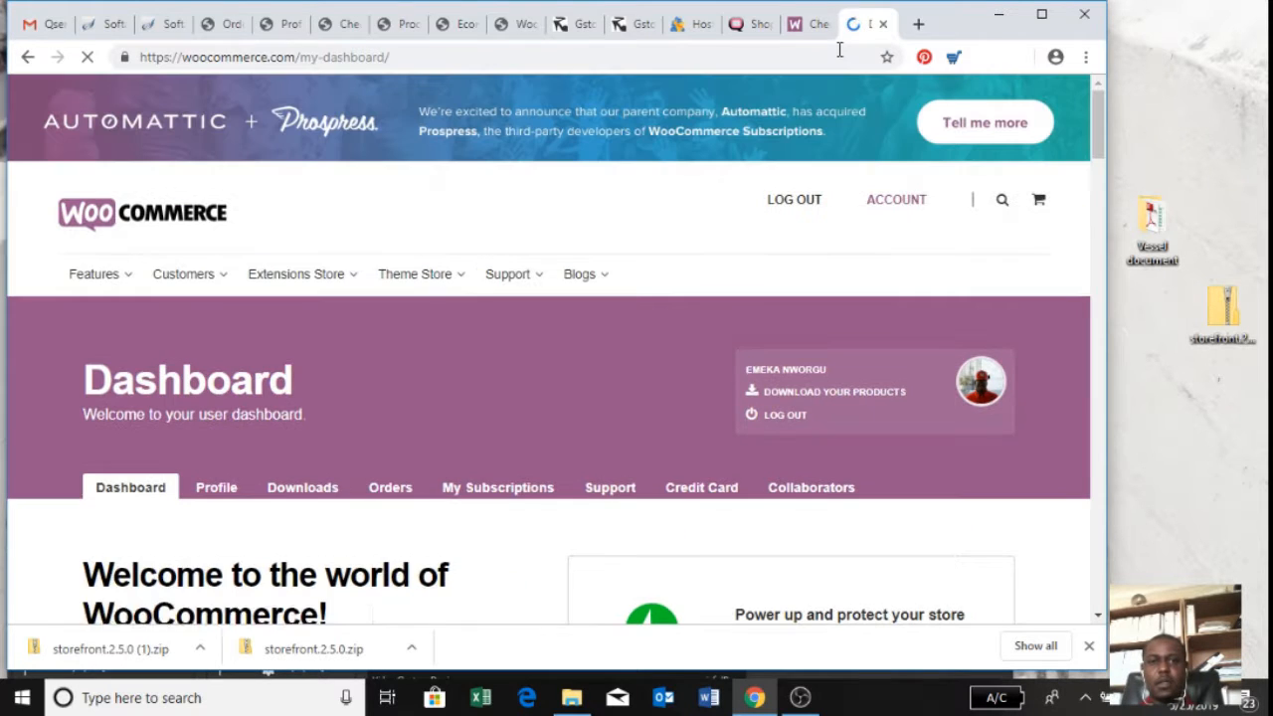
Browse all themes in the WooCommerce Theme Store and open the Storefront theme's page
mouse_move(455, 279)
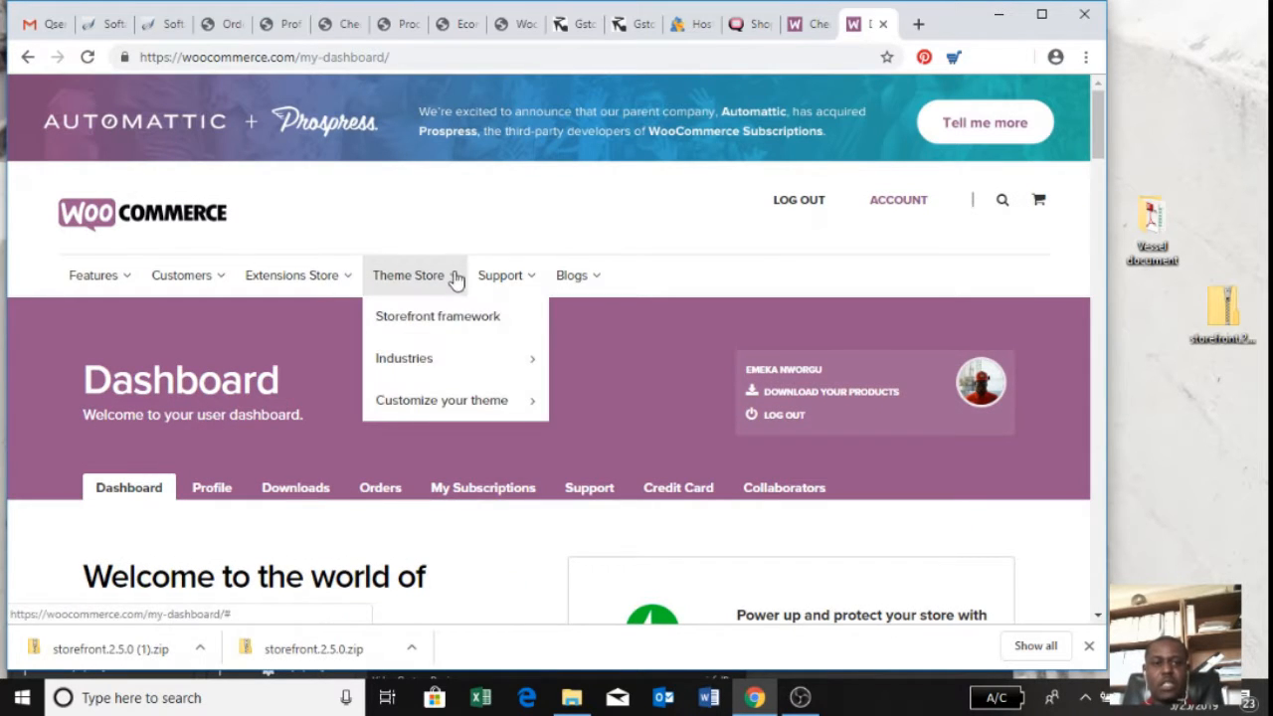
mouse_move(435, 361)
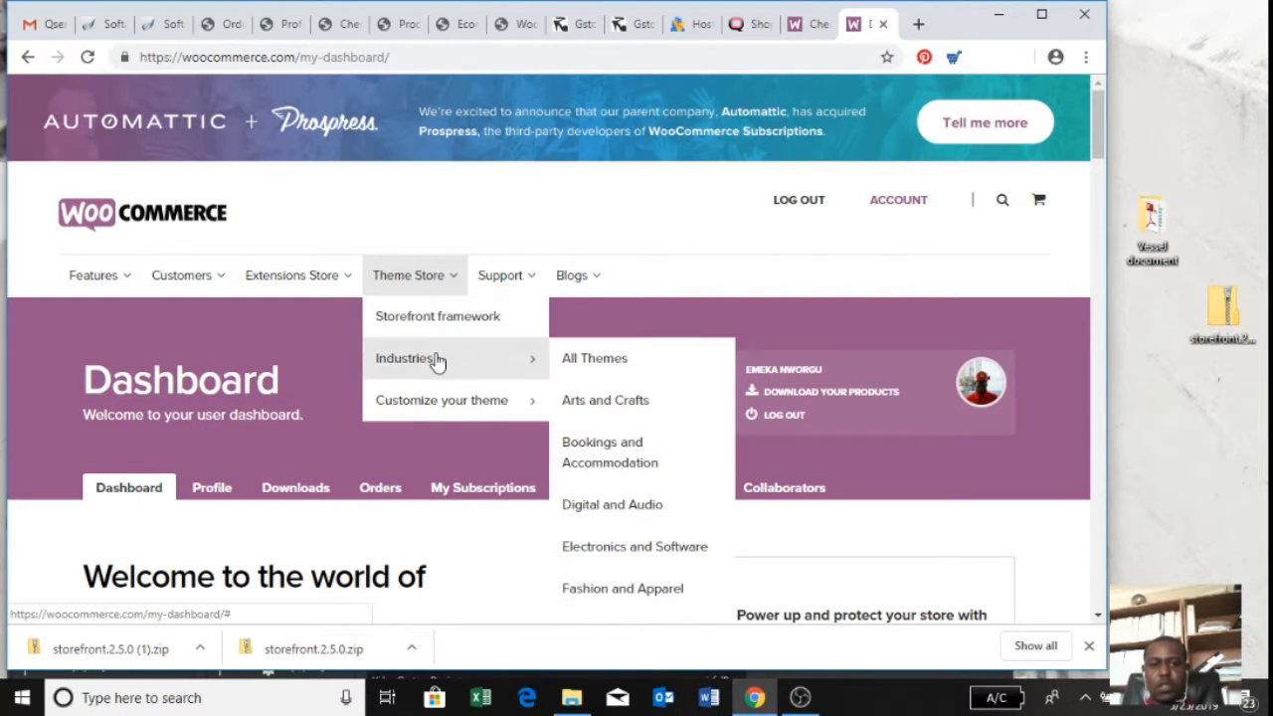
left_click(569, 366)
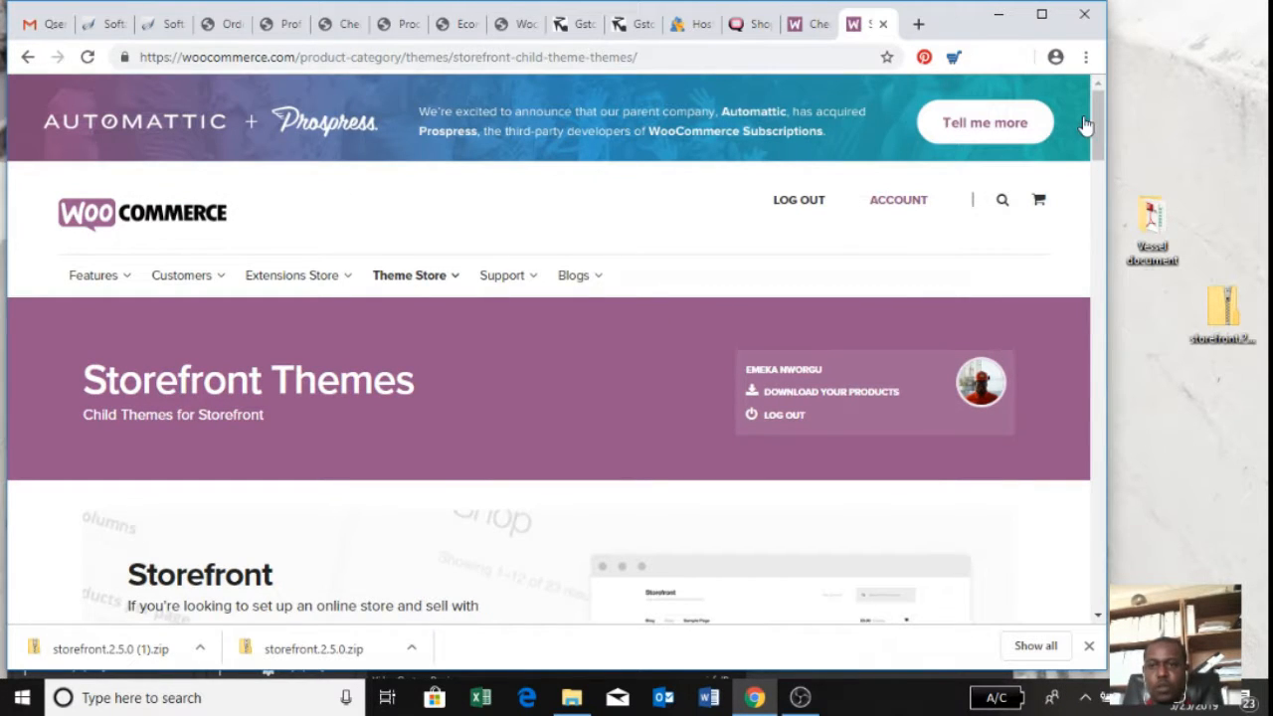
left_click_drag(1095, 126, 1093, 200)
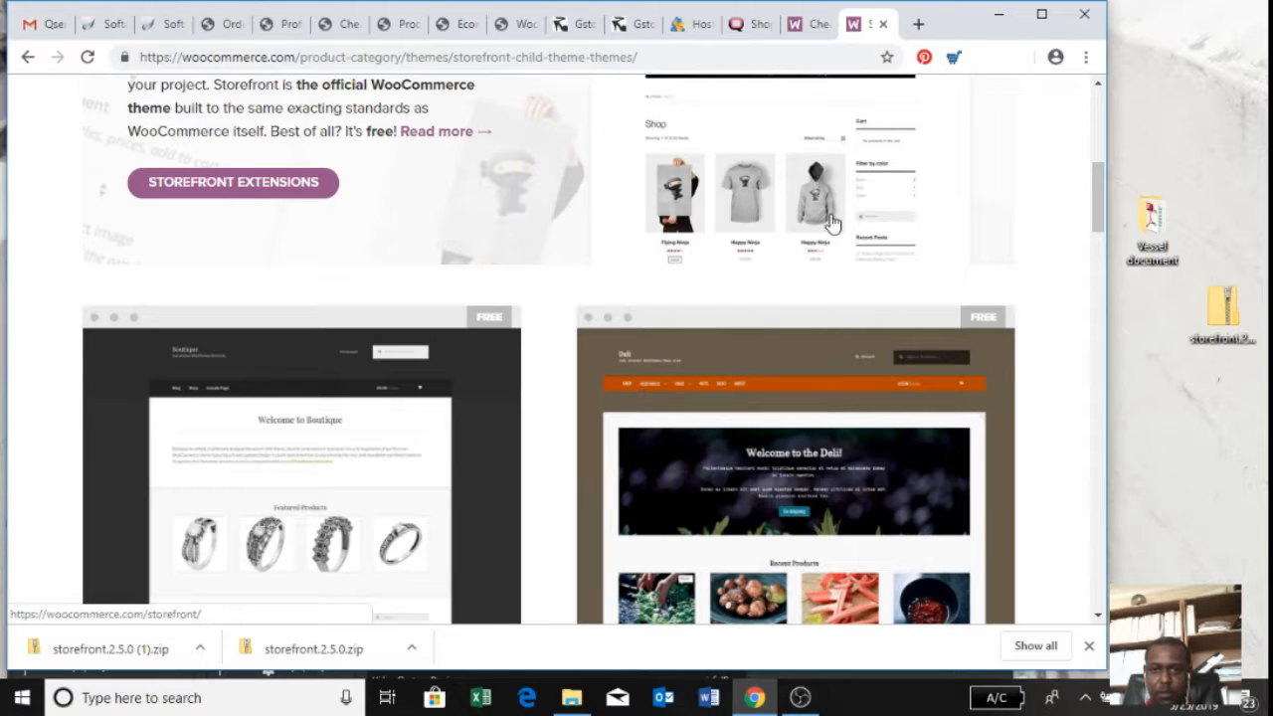
left_click(834, 222)
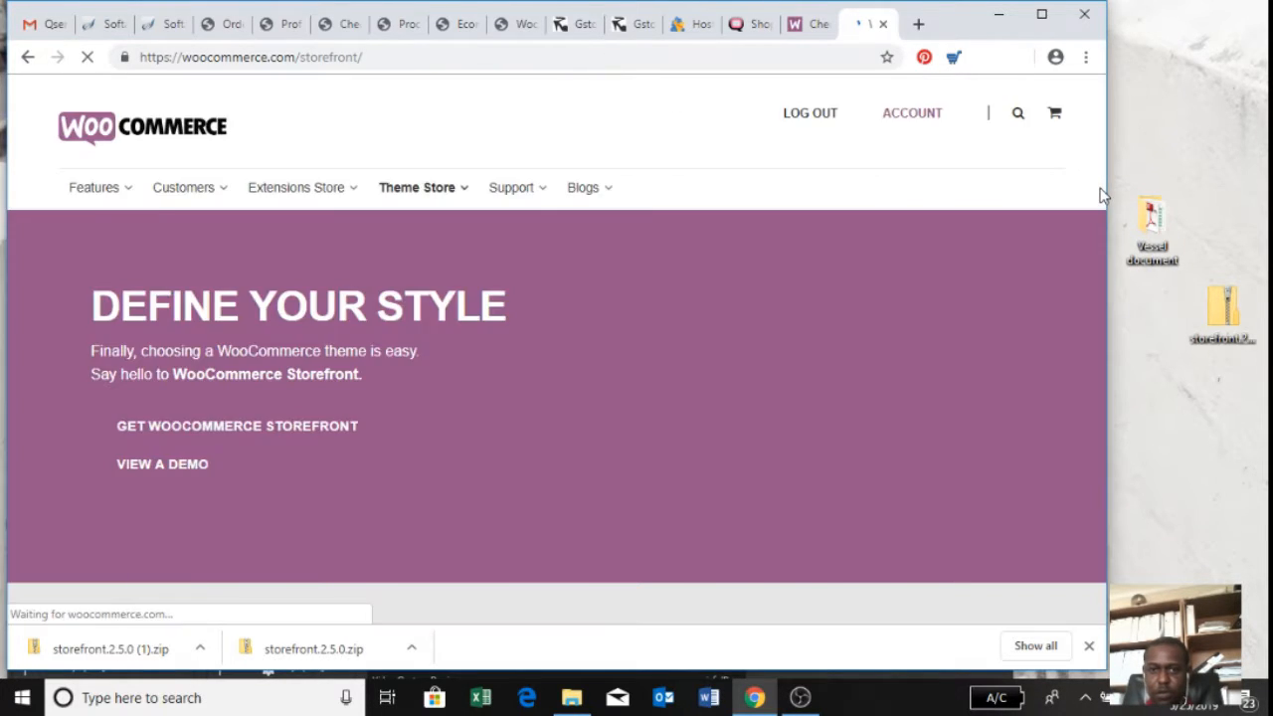
Get the free WooCommerce Storefront theme by adding it to the cart and completing the checkout with the prefilled customer details
left_click_drag(1100, 194, 1096, 312)
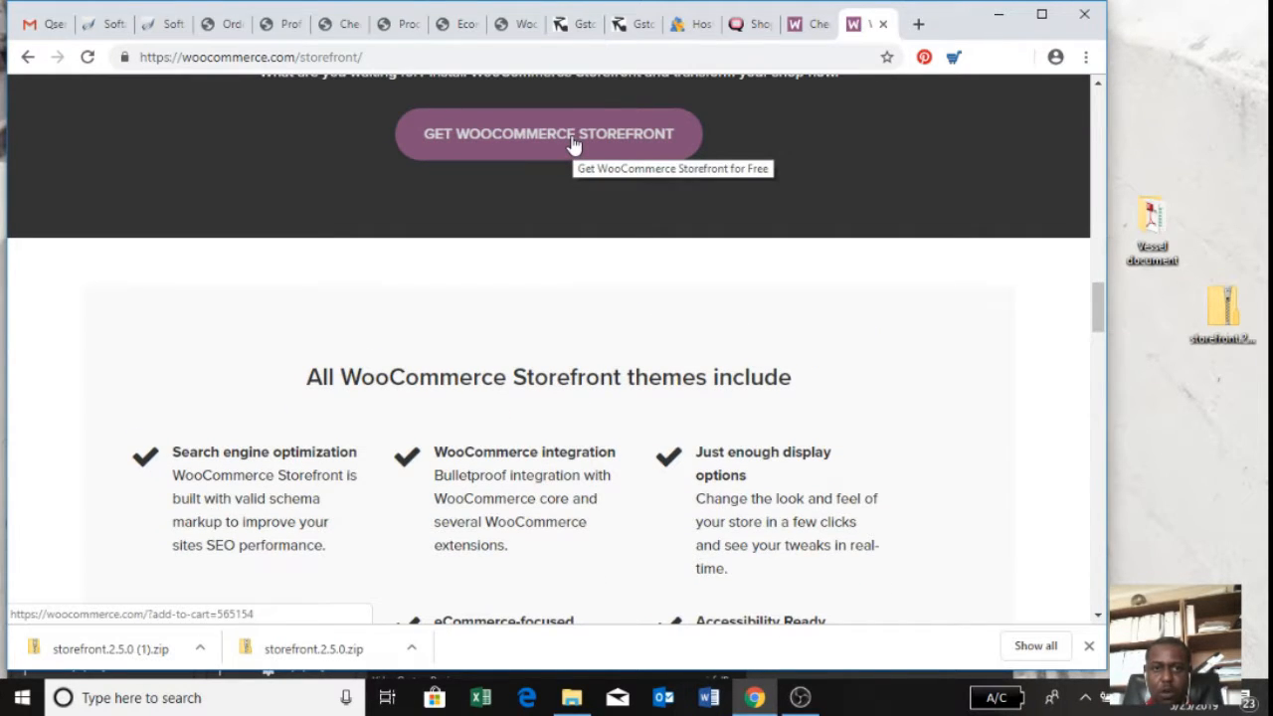
left_click(574, 146)
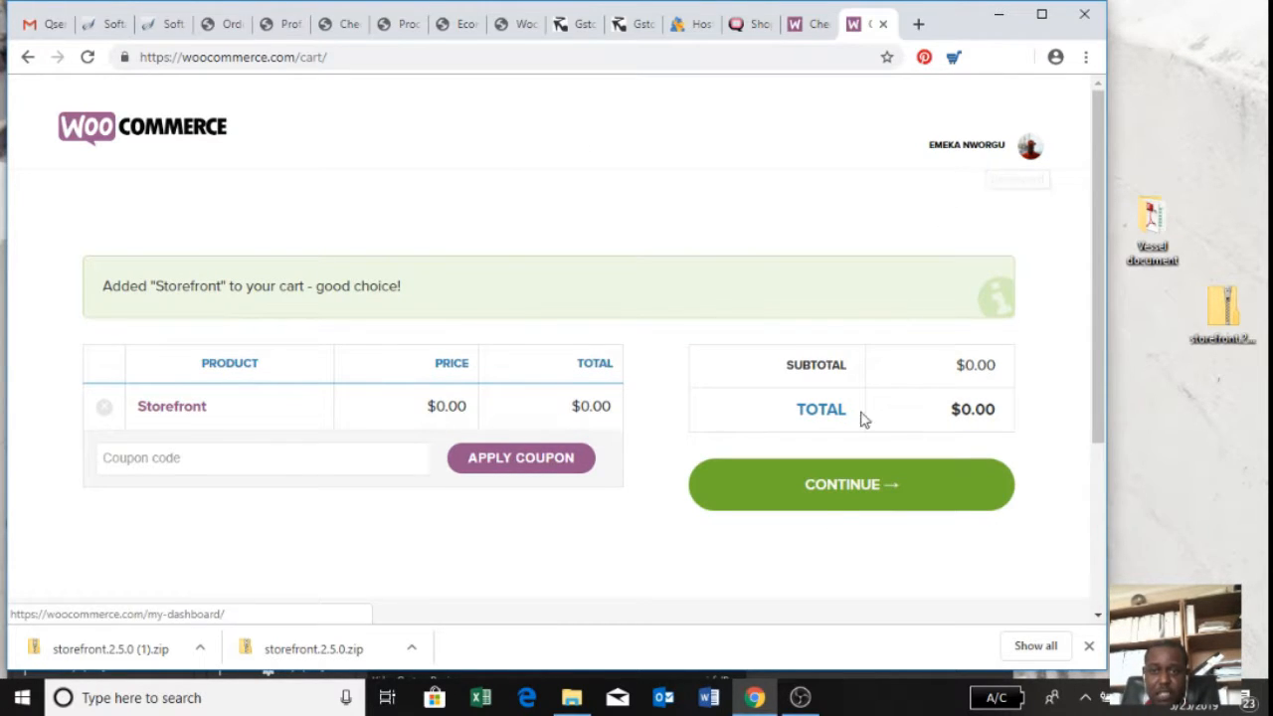
left_click(836, 507)
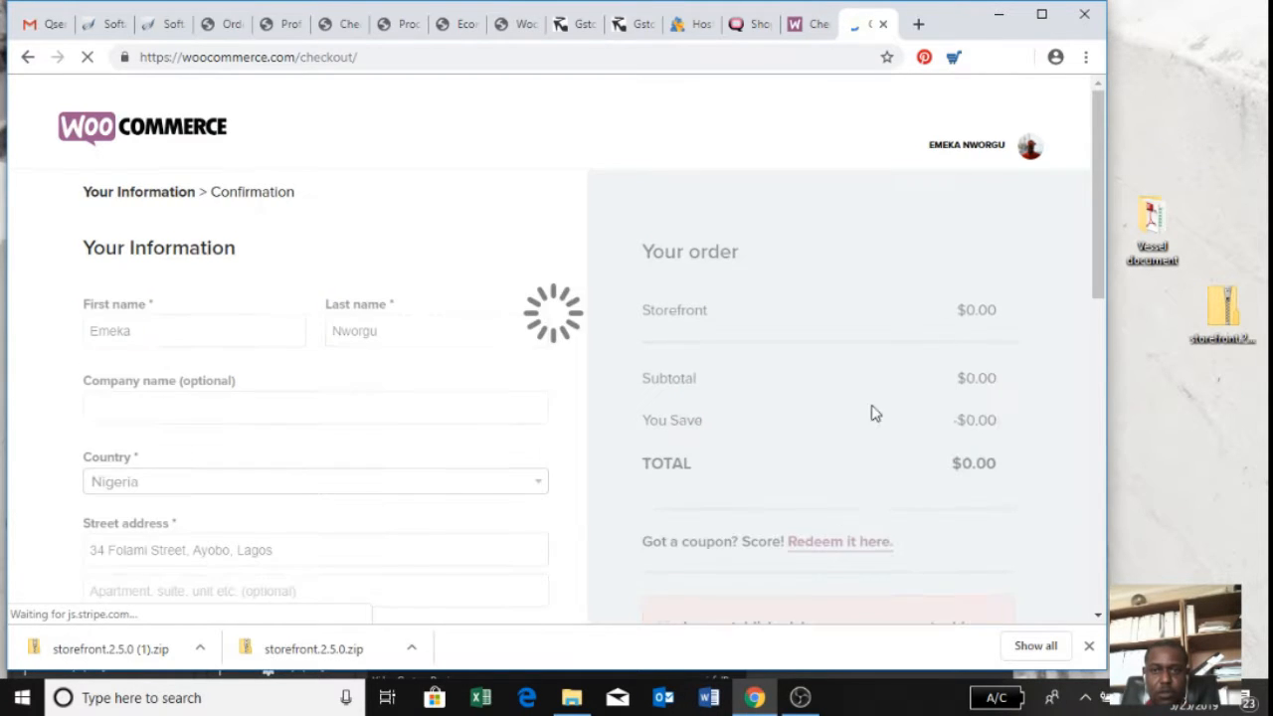
left_click_drag(1098, 199, 1086, 255)
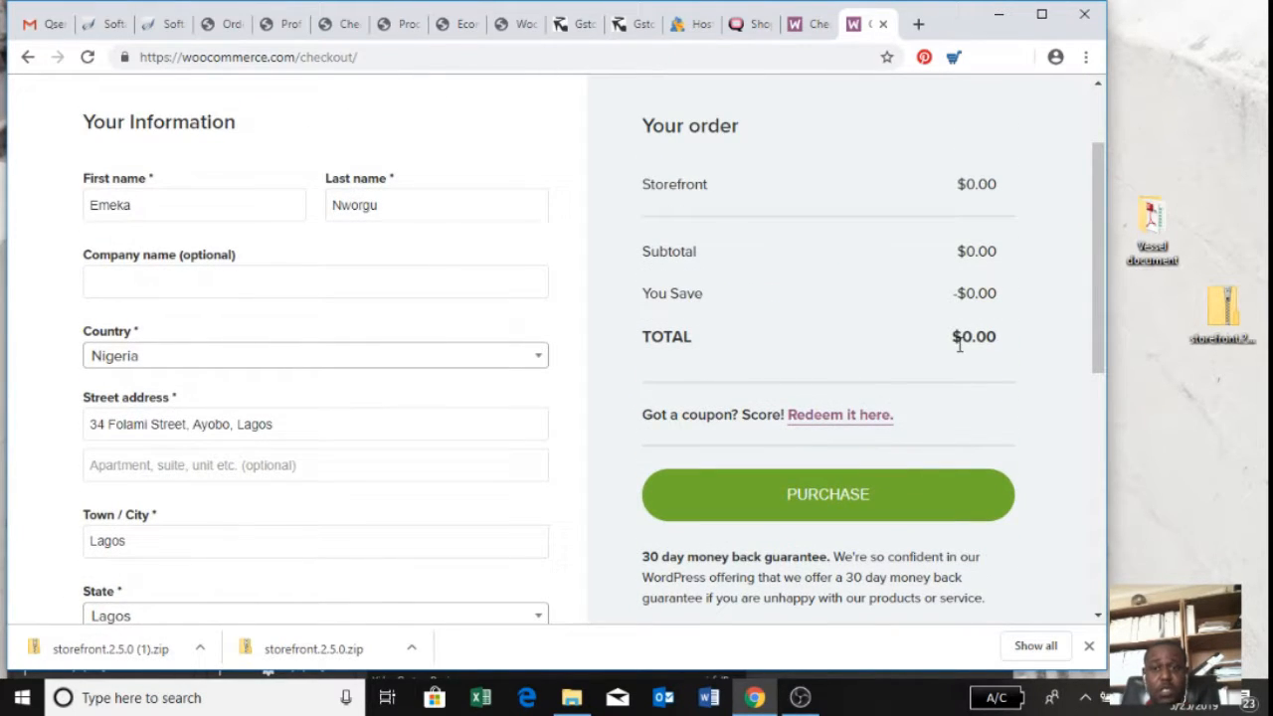
left_click(857, 523)
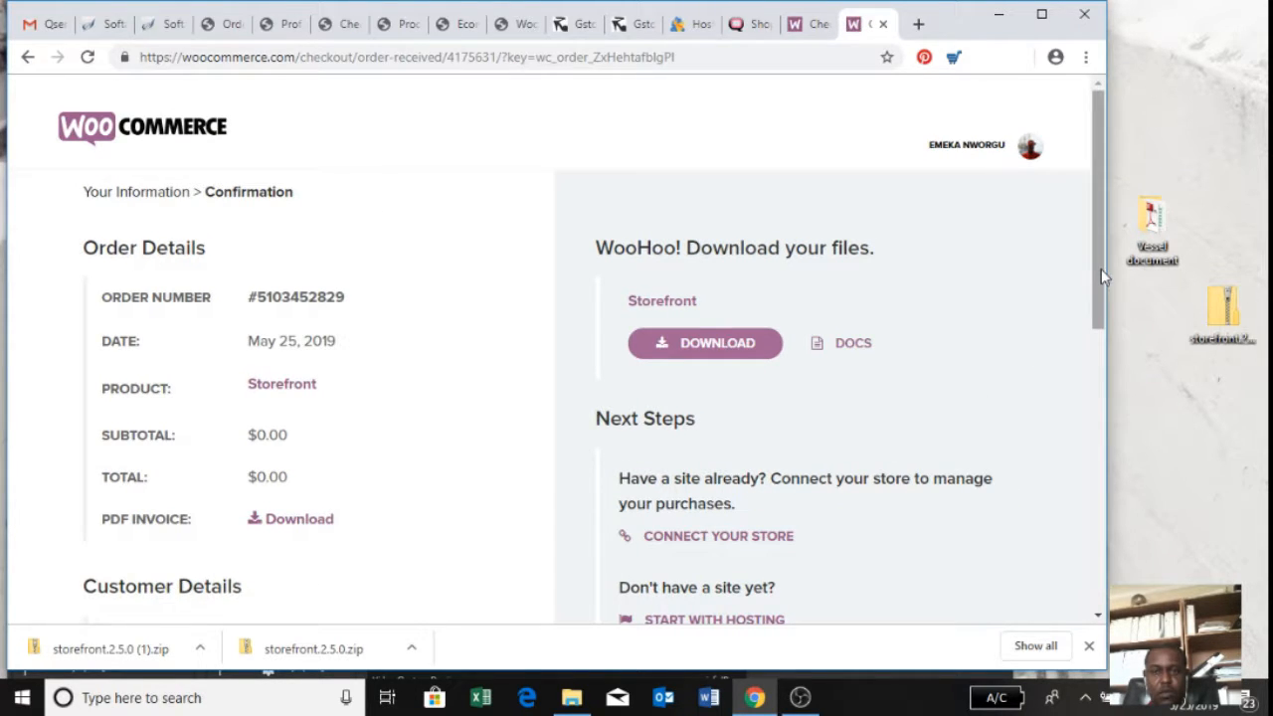
Download the Storefront theme zip from the order confirmation page
left_click_drag(1101, 268, 1100, 298)
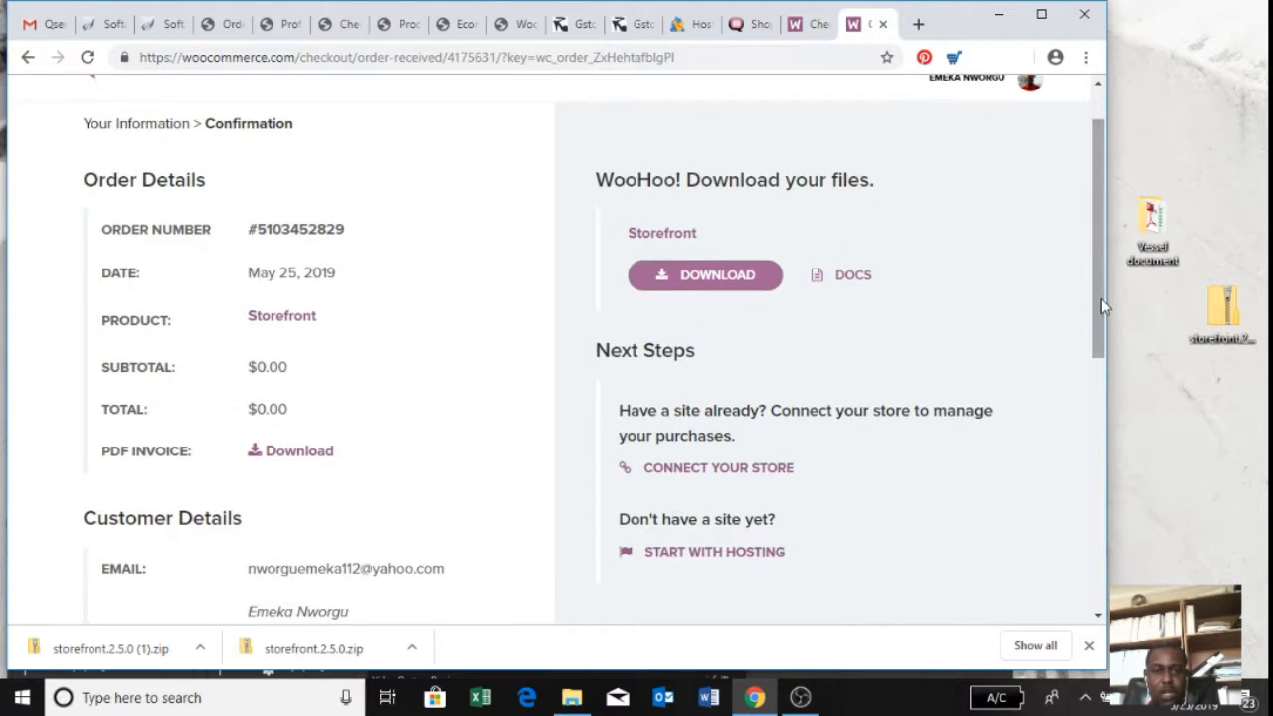
left_click(736, 287)
mouse_move(793, 704)
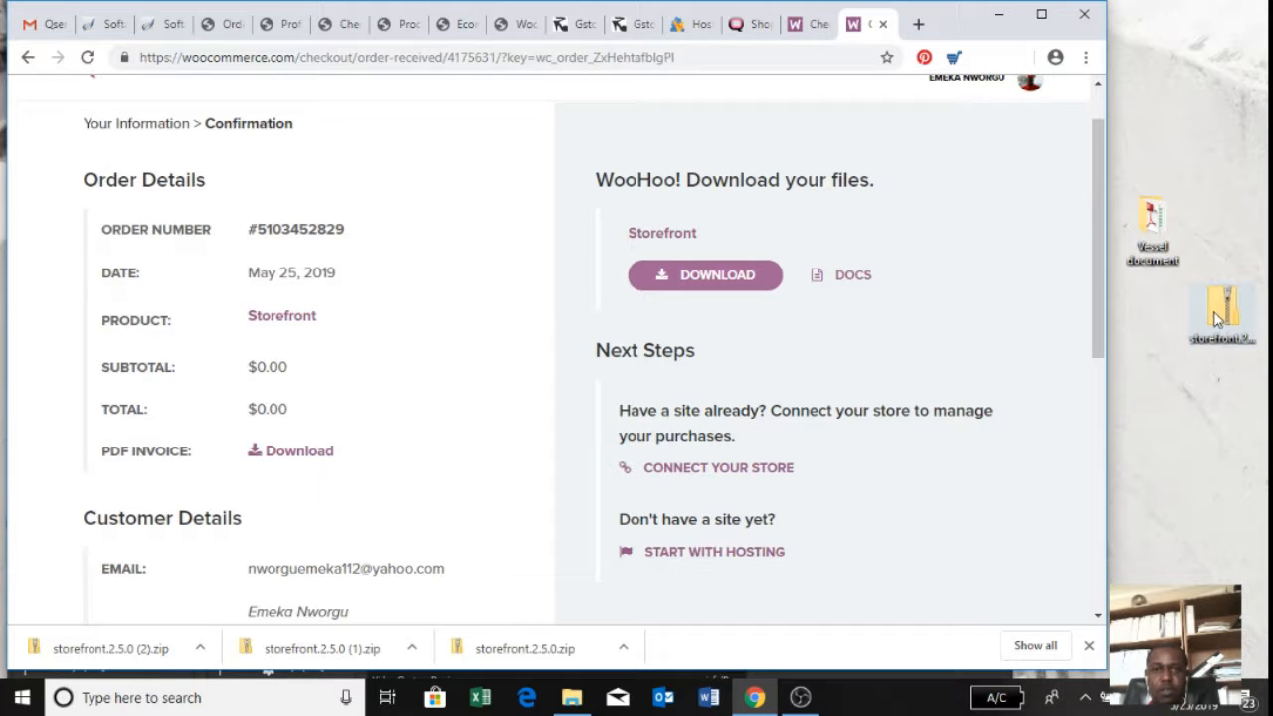
Return to the Ecomtraining WordPress admin and open the zip upload form for adding a new theme under Appearance
left_click(284, 28)
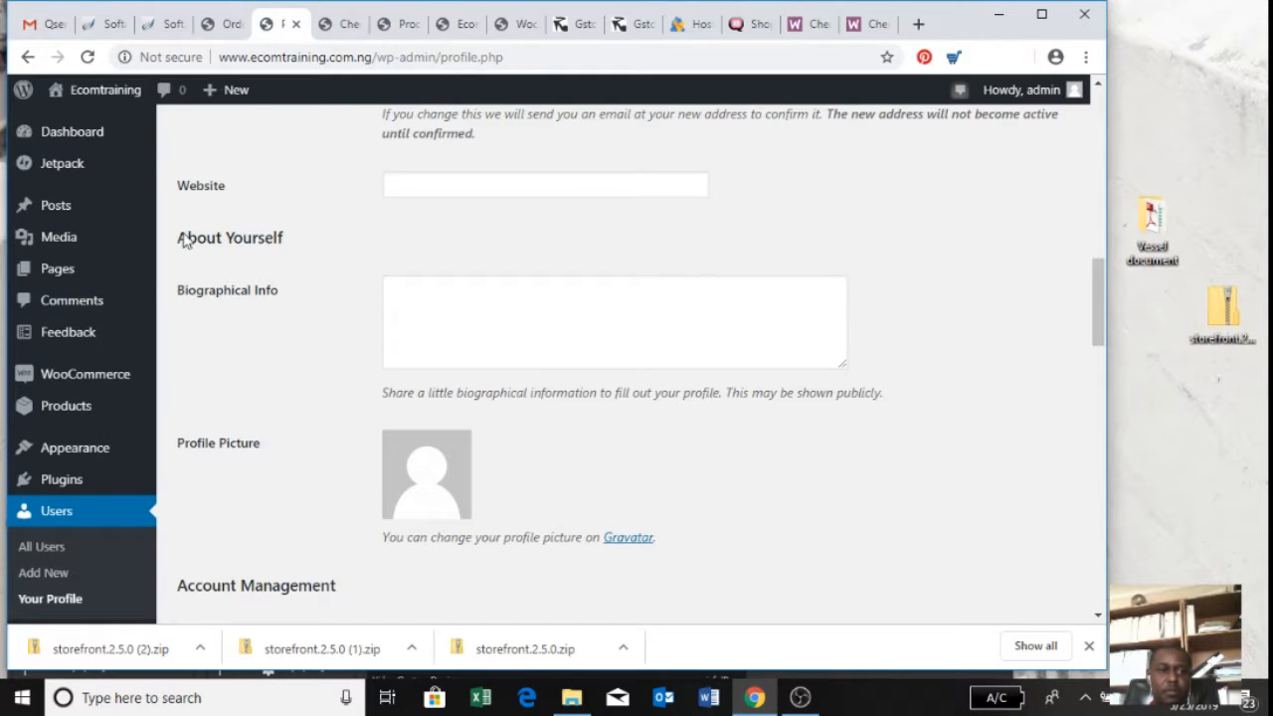
left_click(91, 140)
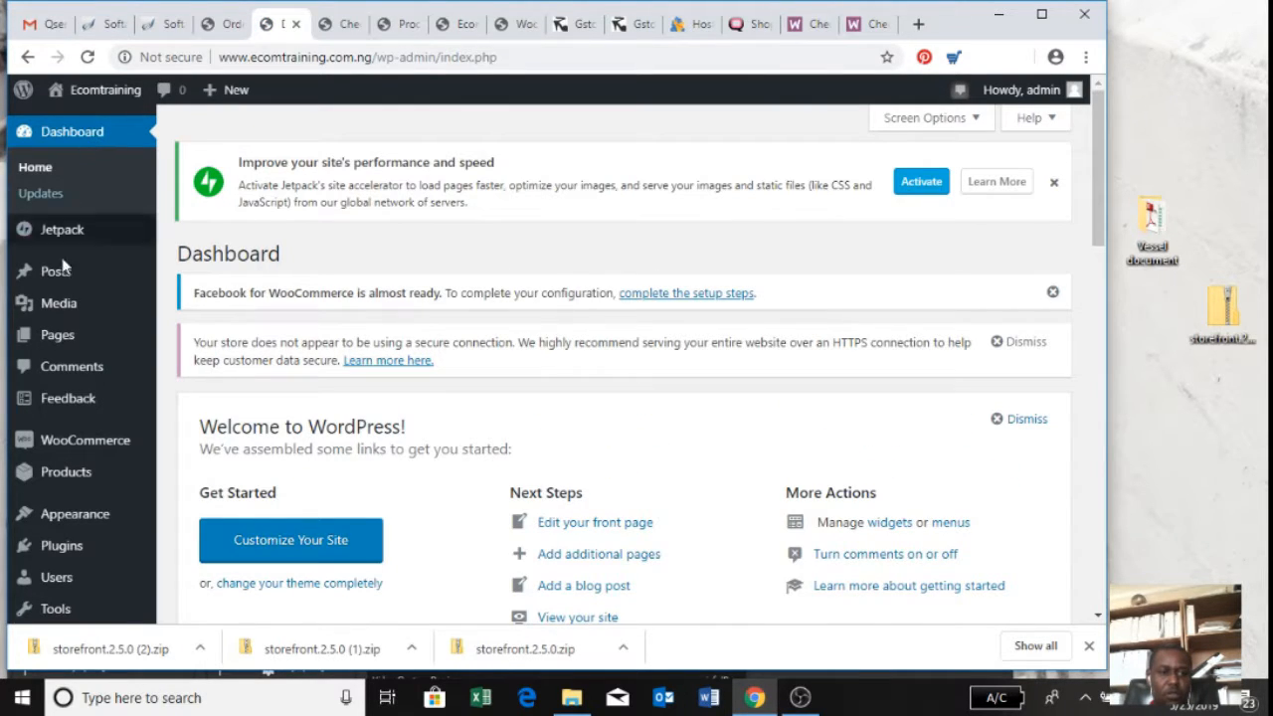
mouse_move(67, 517)
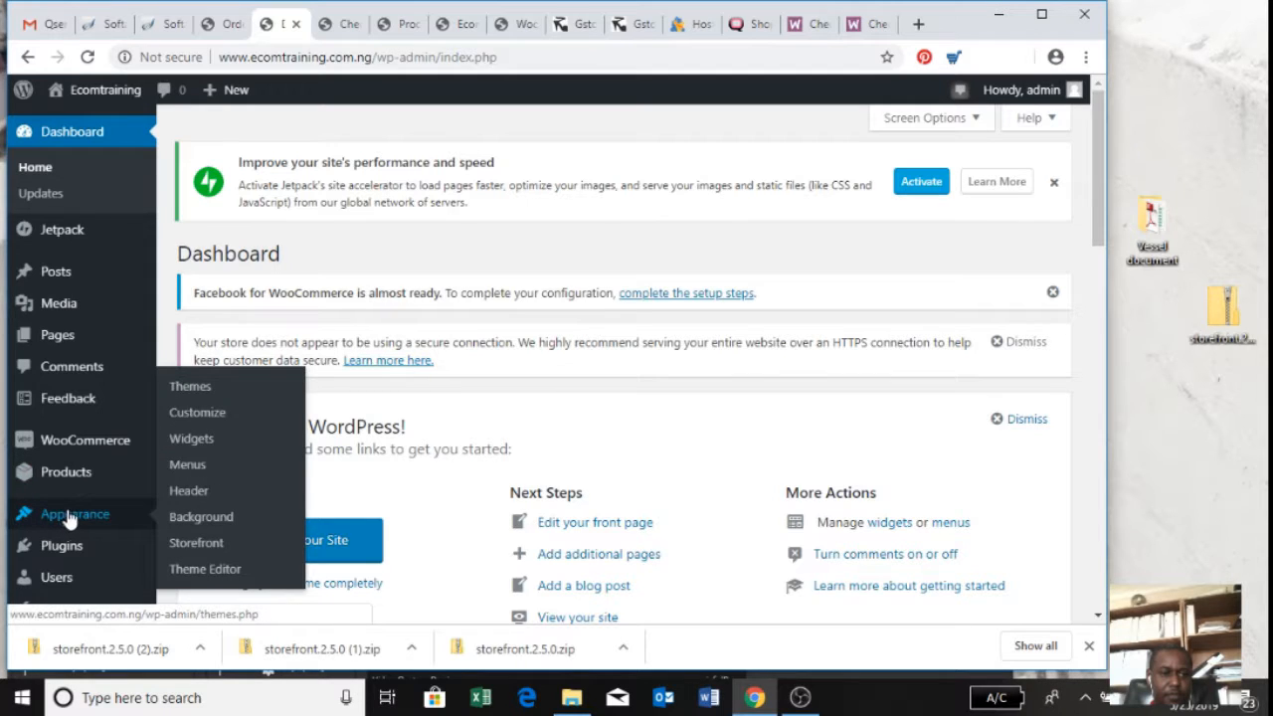
left_click(204, 394)
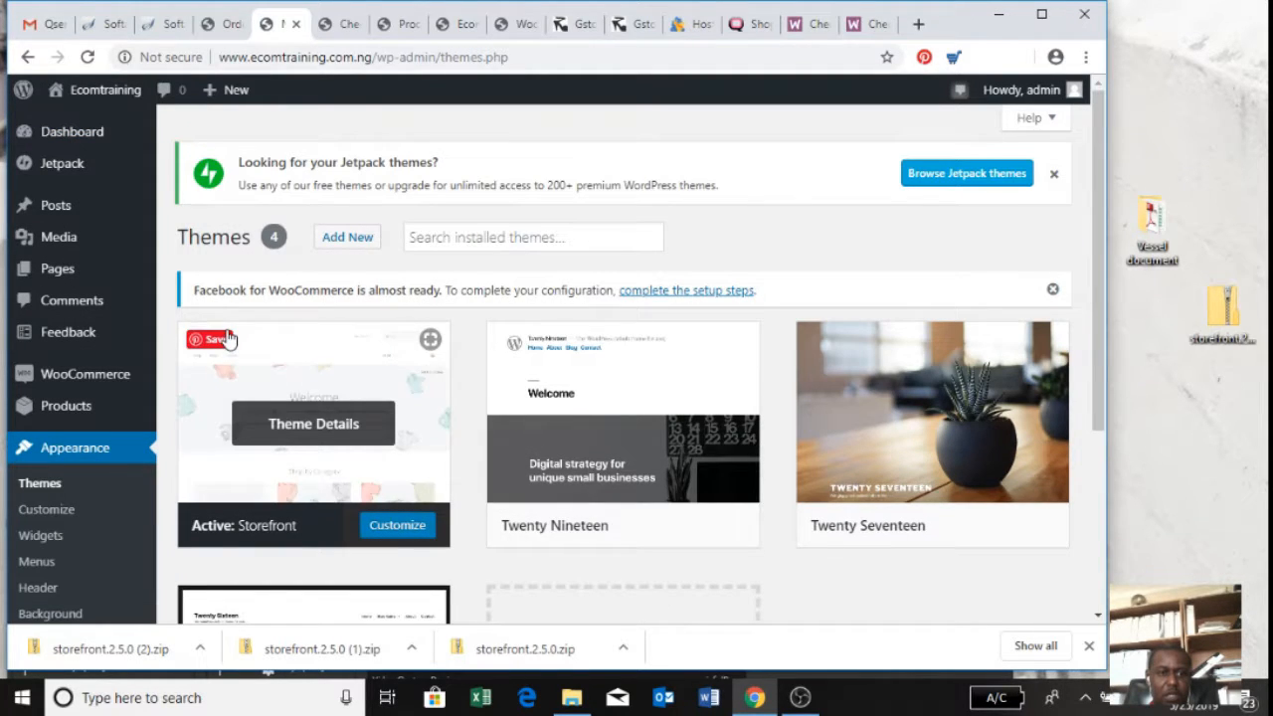
left_click(350, 241)
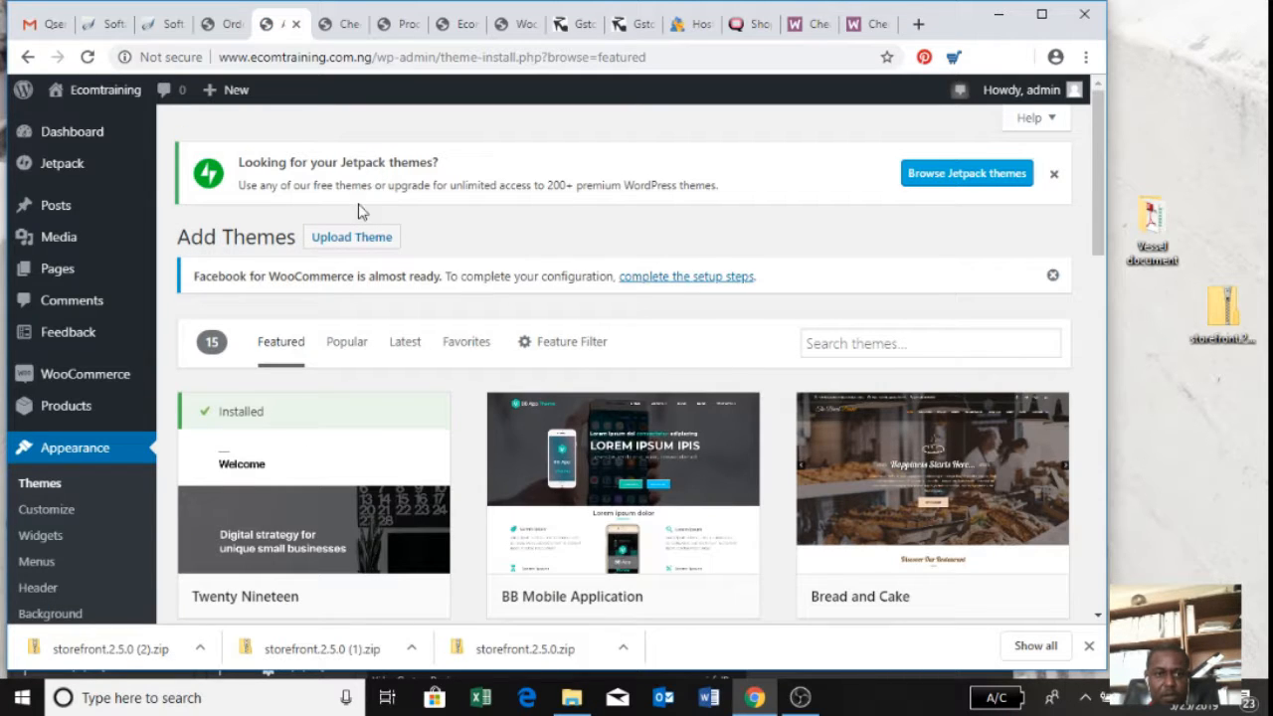
left_click(358, 238)
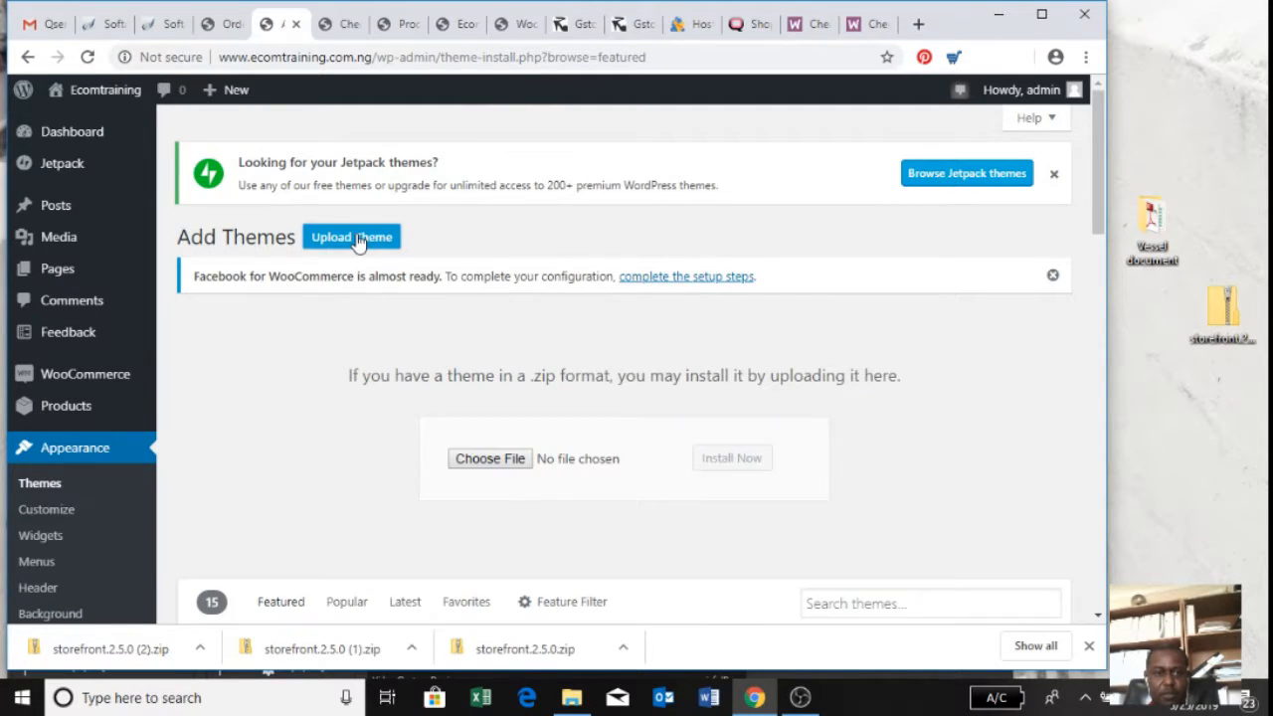
Choose the storefront.2.5.0 zip from the Desktop as the theme file to upload
left_click(487, 460)
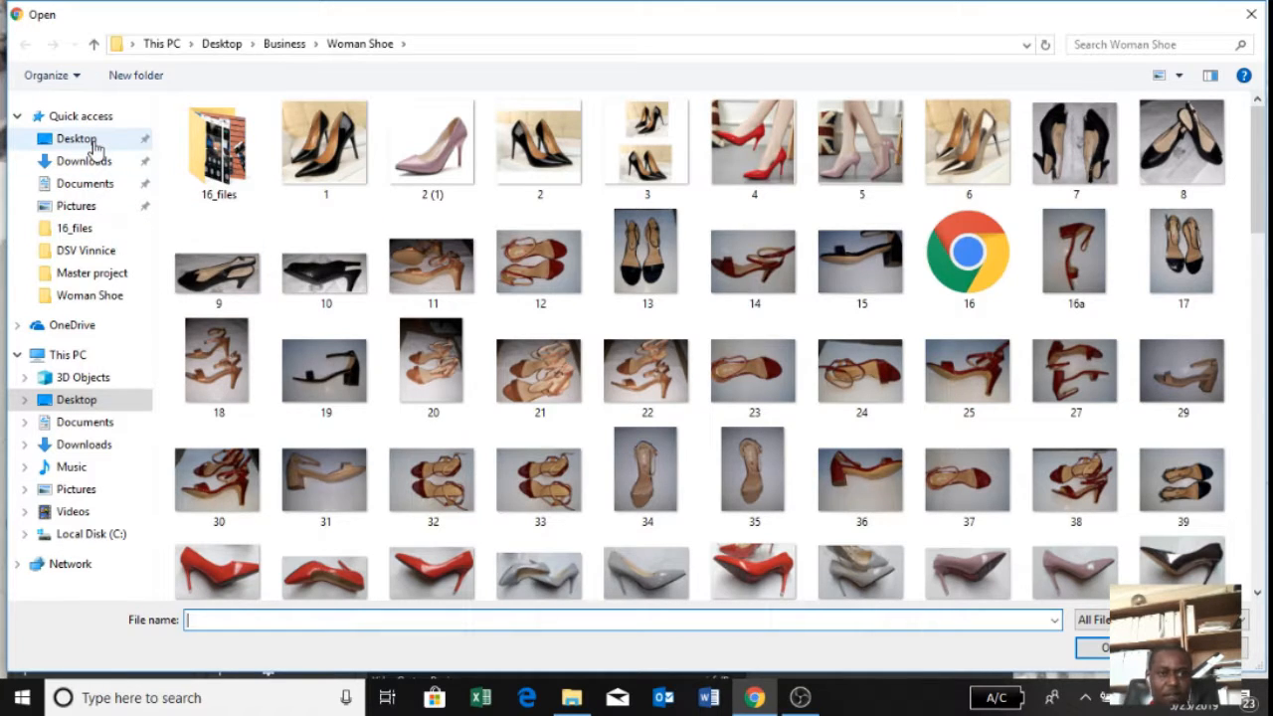
left_click(77, 139)
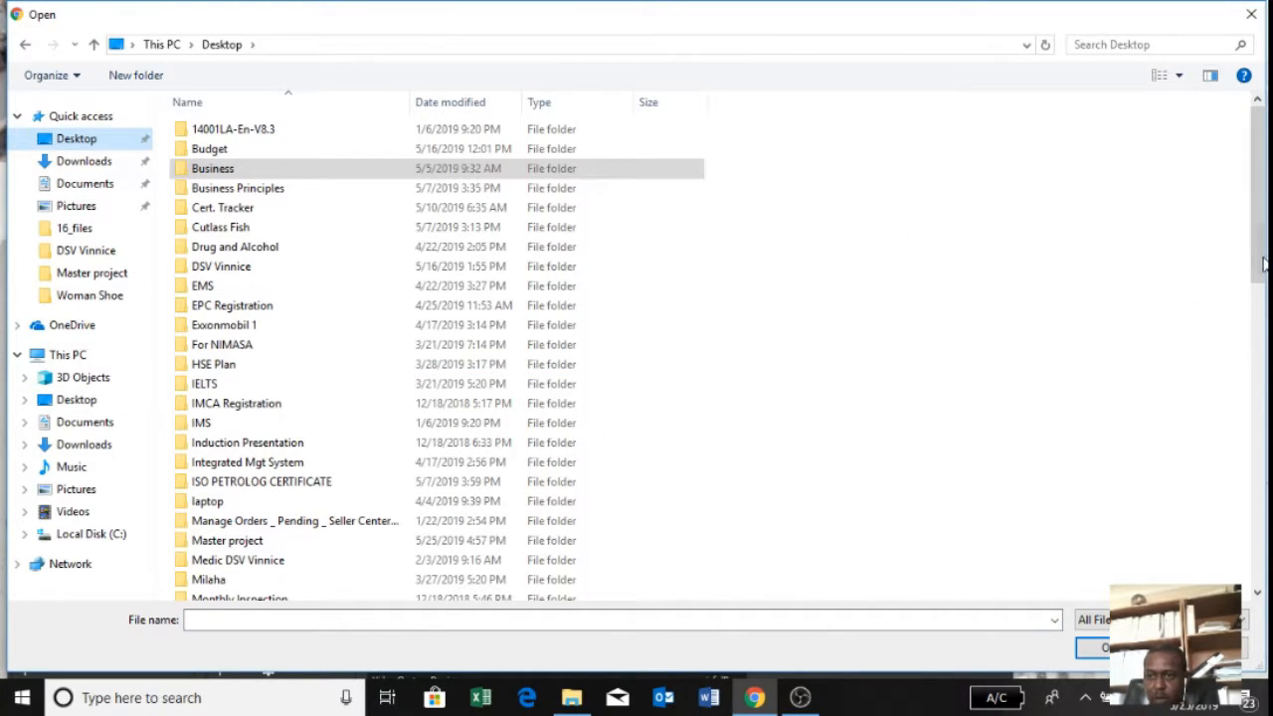
left_click_drag(1263, 263, 1265, 418)
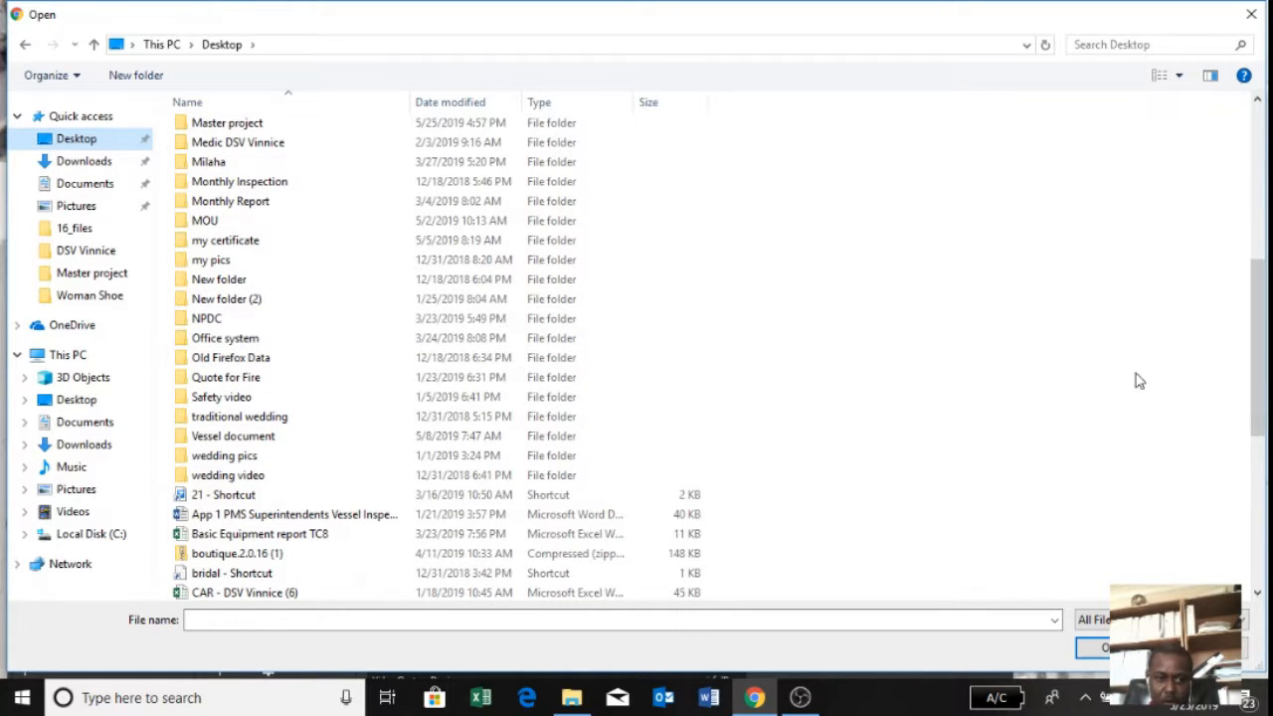
left_click_drag(1261, 367, 1264, 509)
left_click(291, 519)
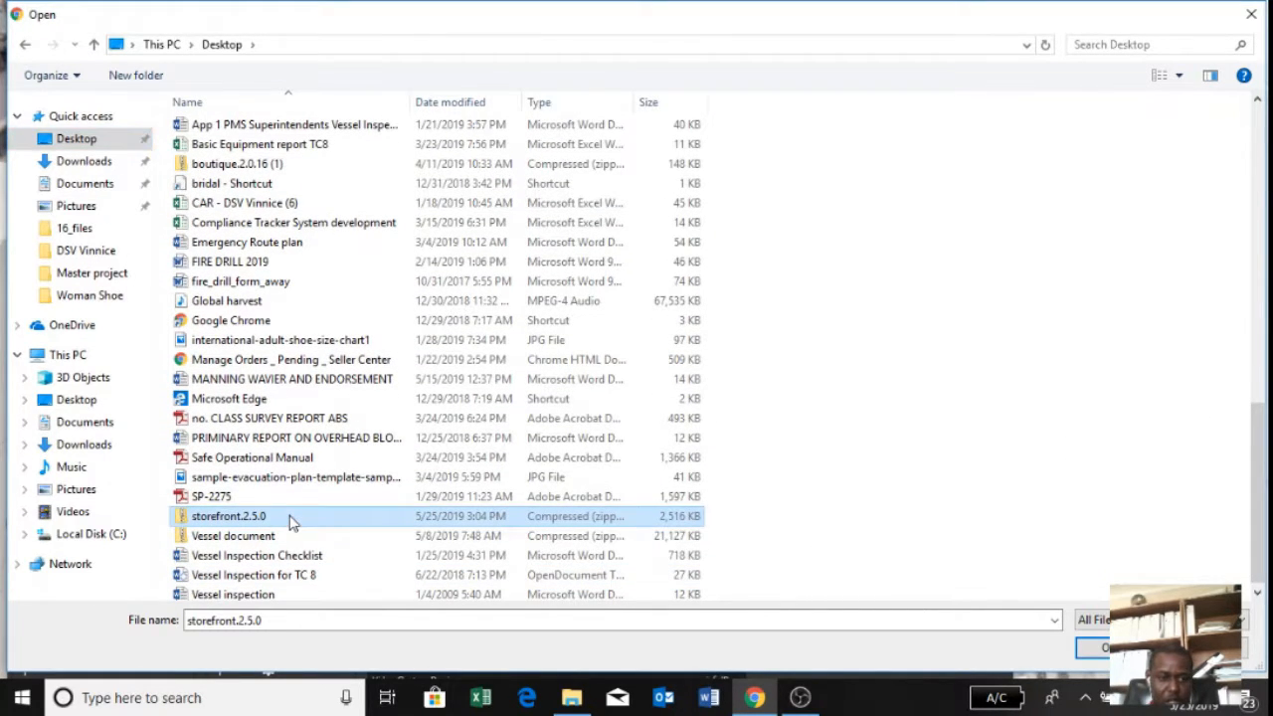
left_click(1097, 647)
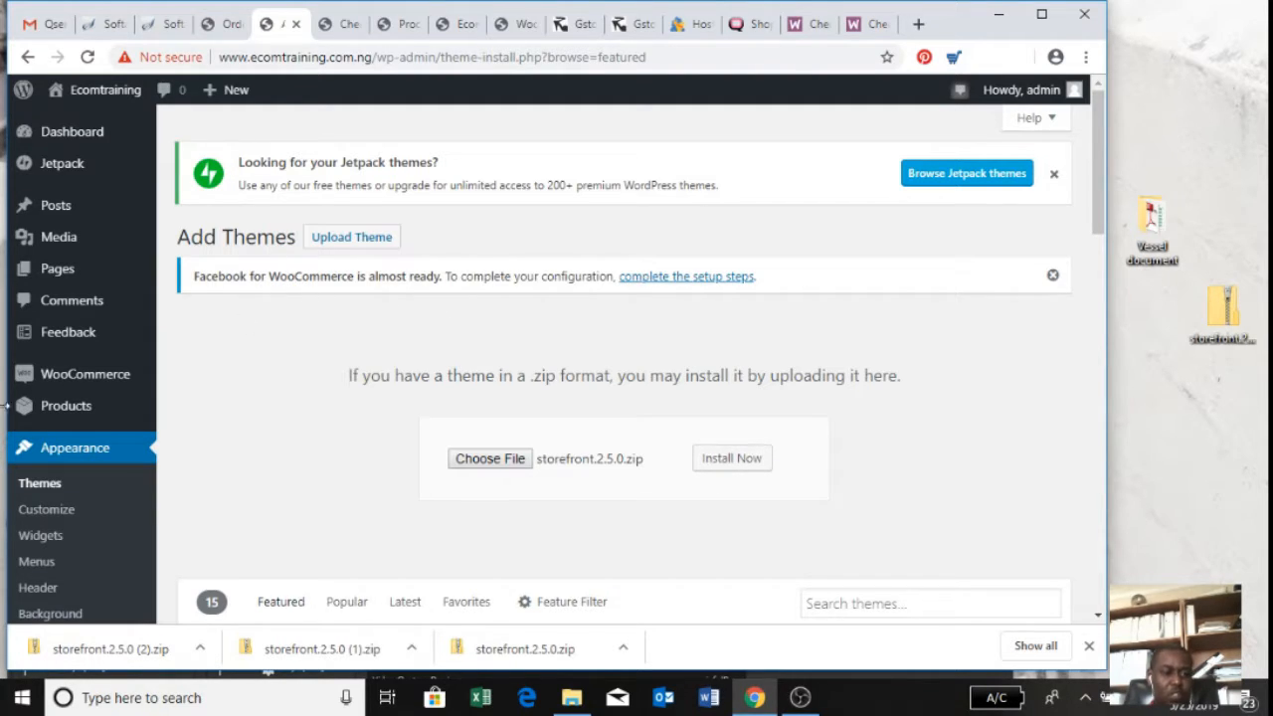
Go to the installed themes and view the details of the active Storefront theme
left_click(47, 449)
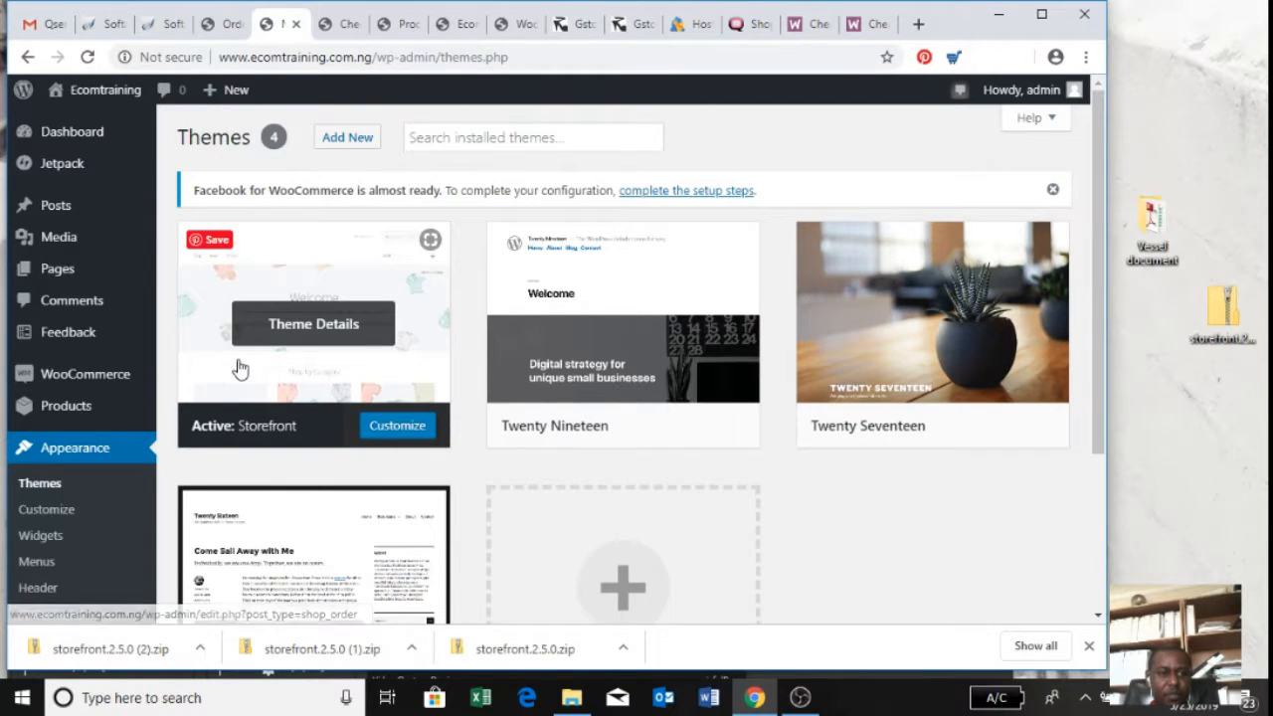
left_click(244, 367)
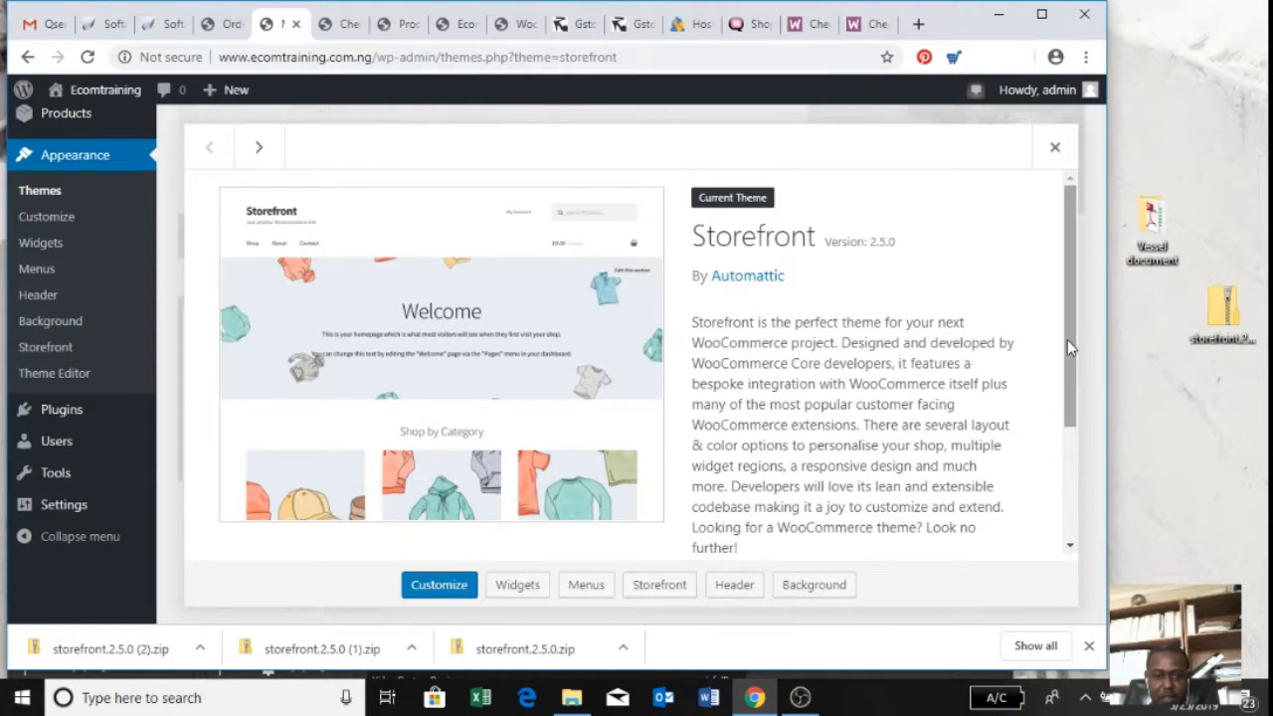
left_click_drag(1067, 339, 1065, 289)
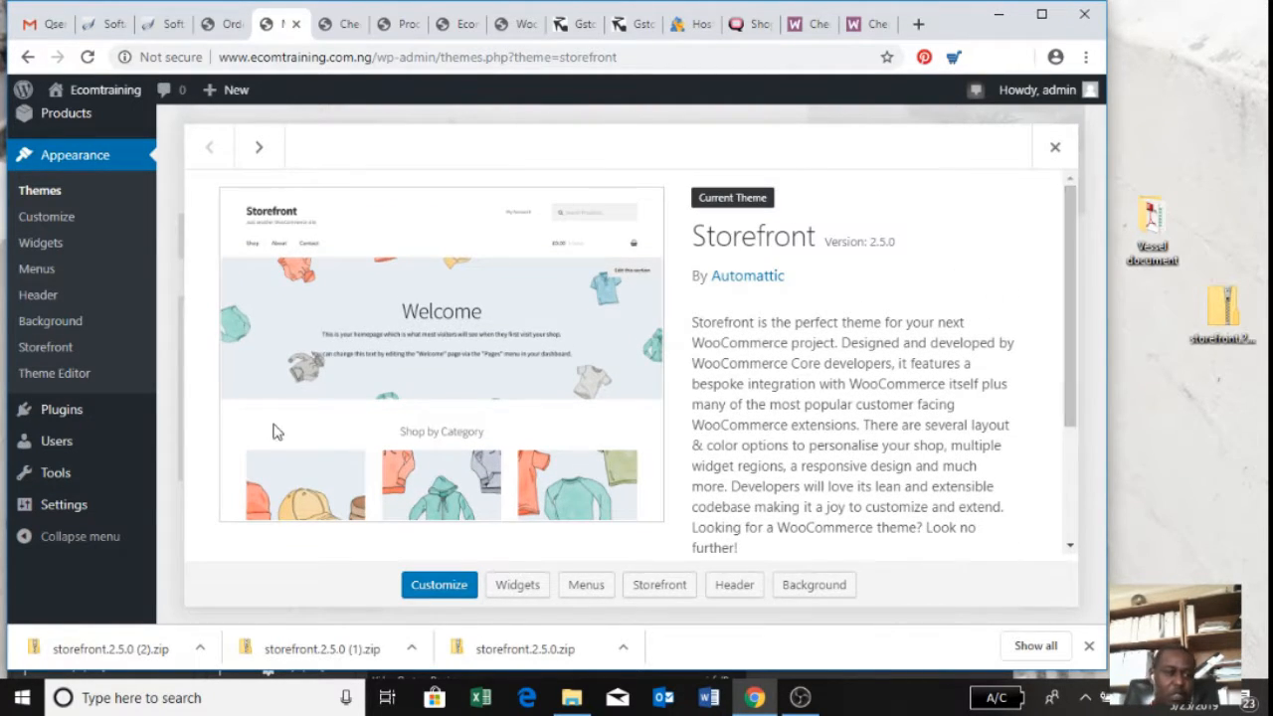
Search the installed plugins for "woocommerce" and look through the matching entries
left_click(71, 415)
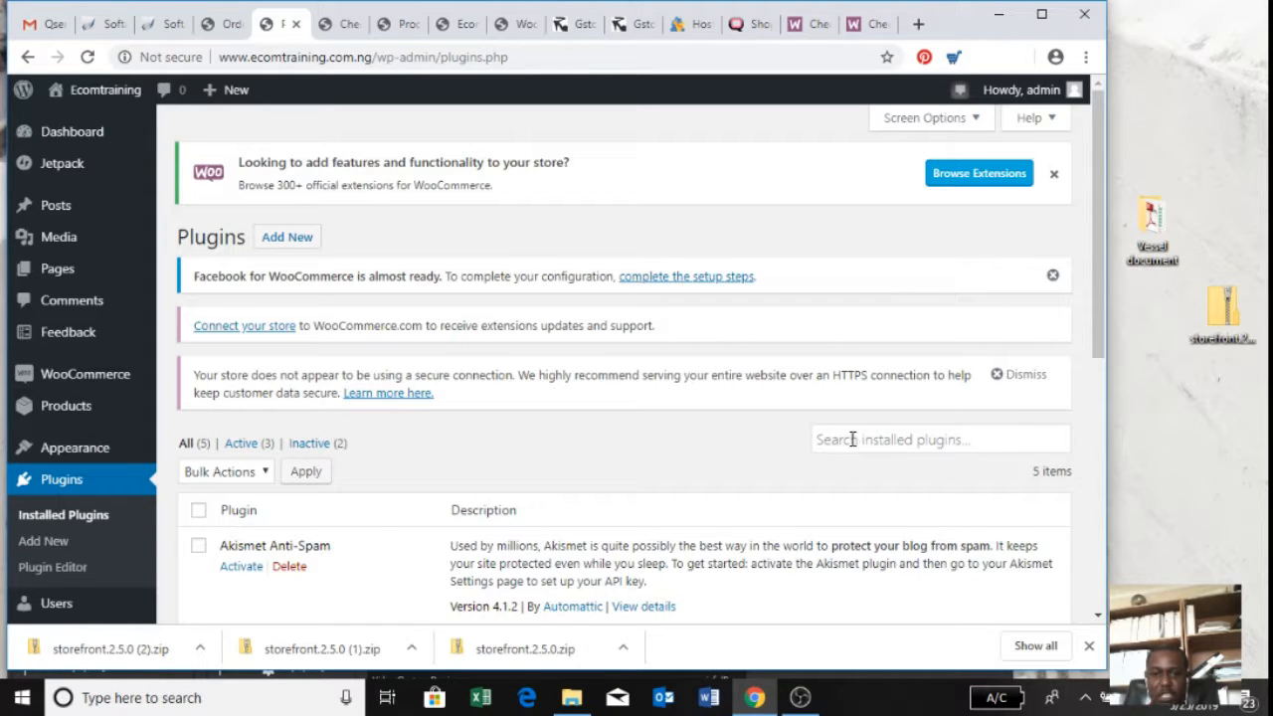
left_click(852, 439)
type("w")
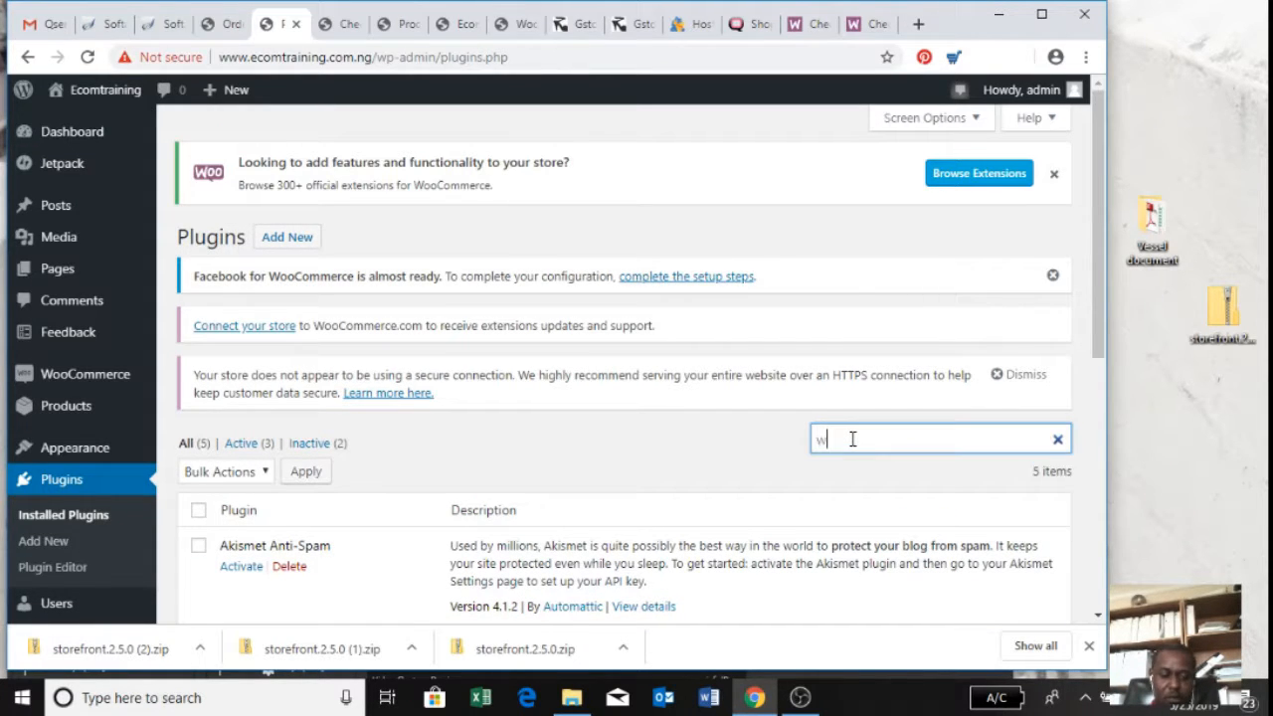
type("oocer")
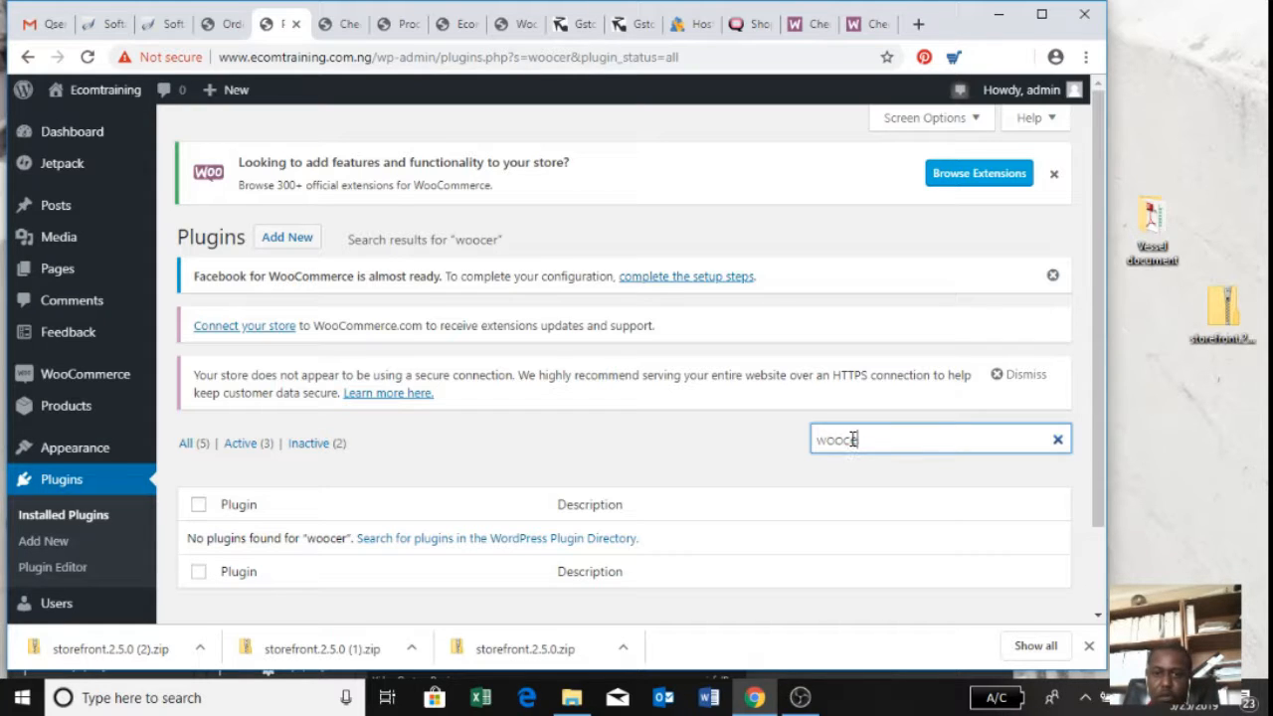
key("BackSpace")
key("BackSpace")
type("omm")
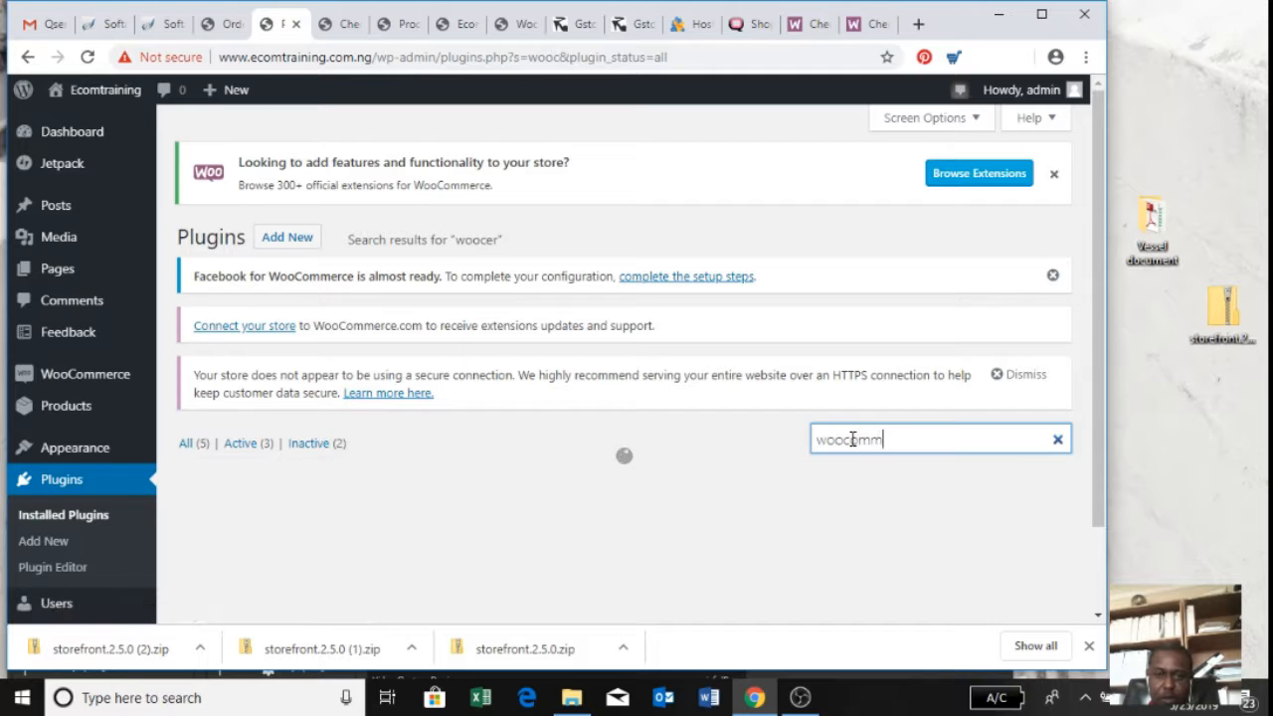
type("erce")
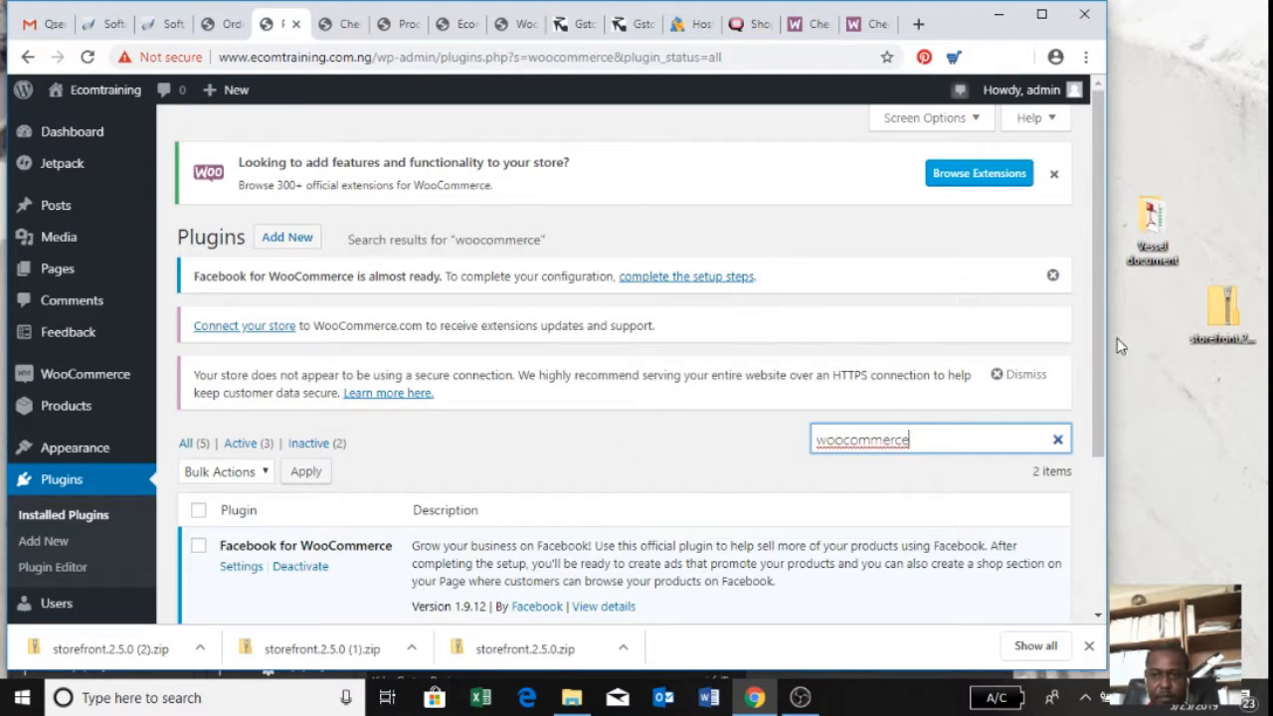
left_click_drag(1101, 343, 1100, 483)
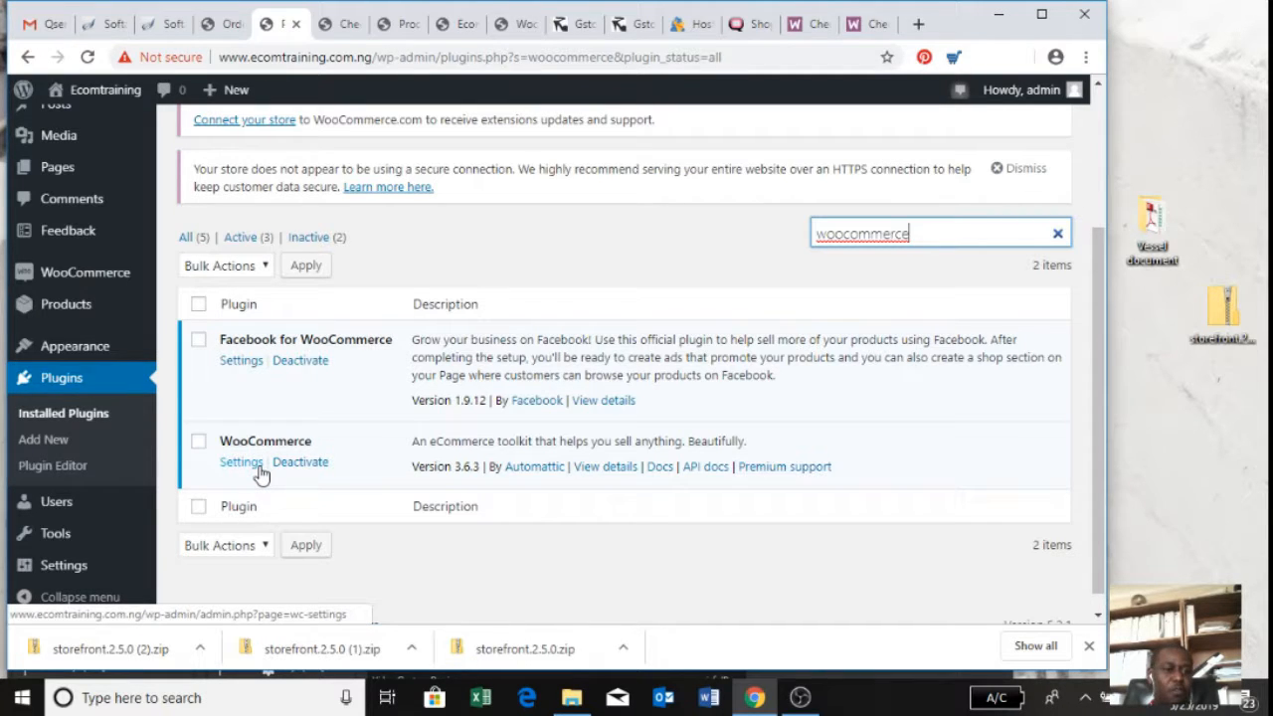
Open the WooCommerce general settings and review the store address and the selling and shipping location options
left_click(123, 391)
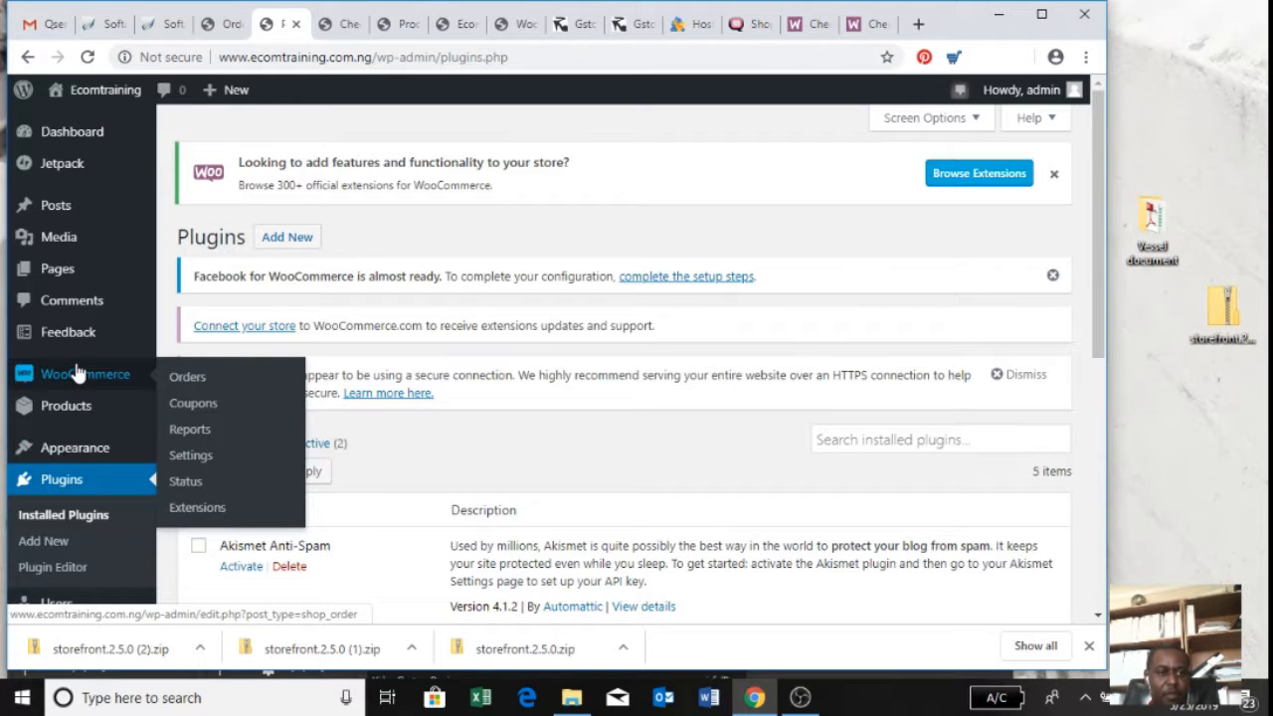
left_click(79, 370)
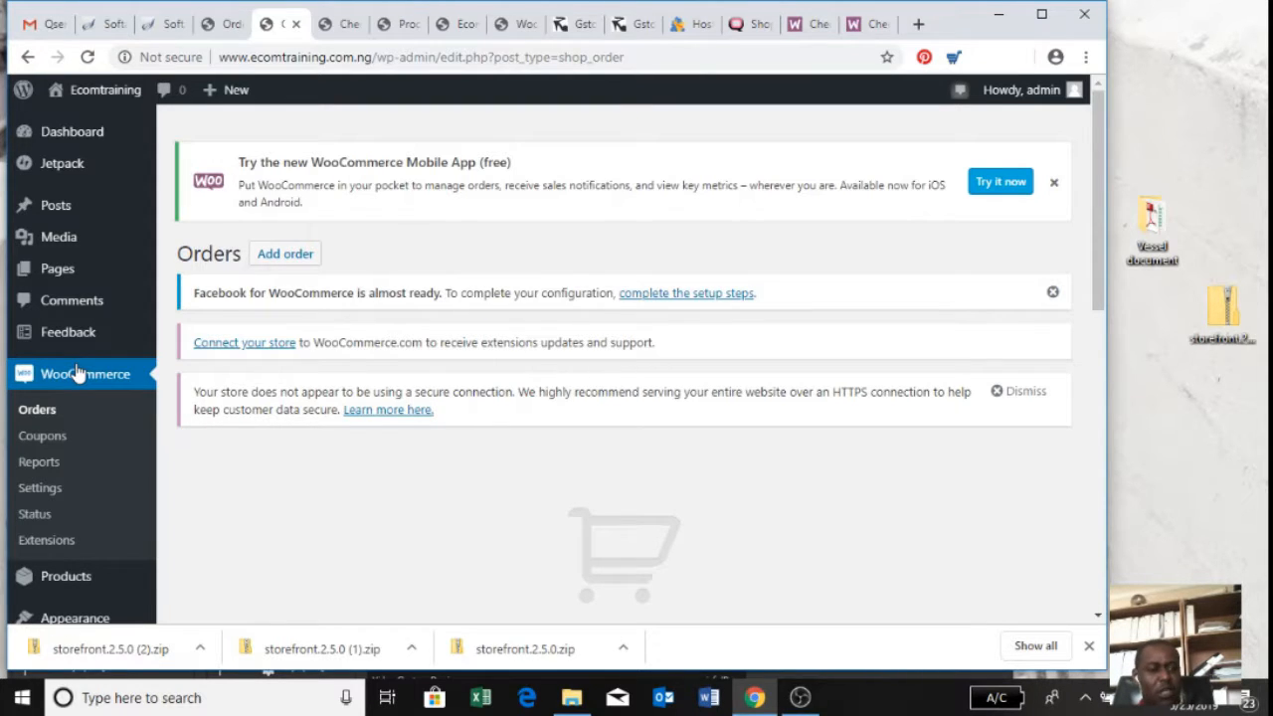
left_click(42, 488)
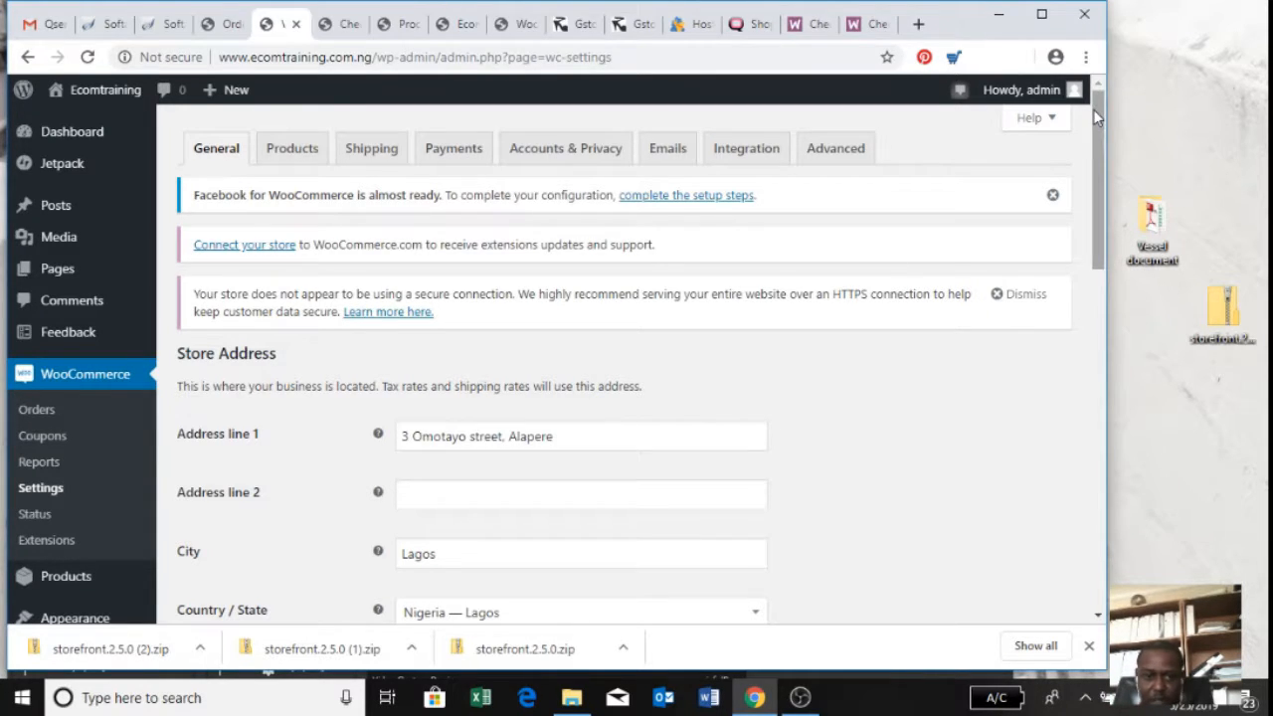
left_click_drag(1093, 110, 1088, 233)
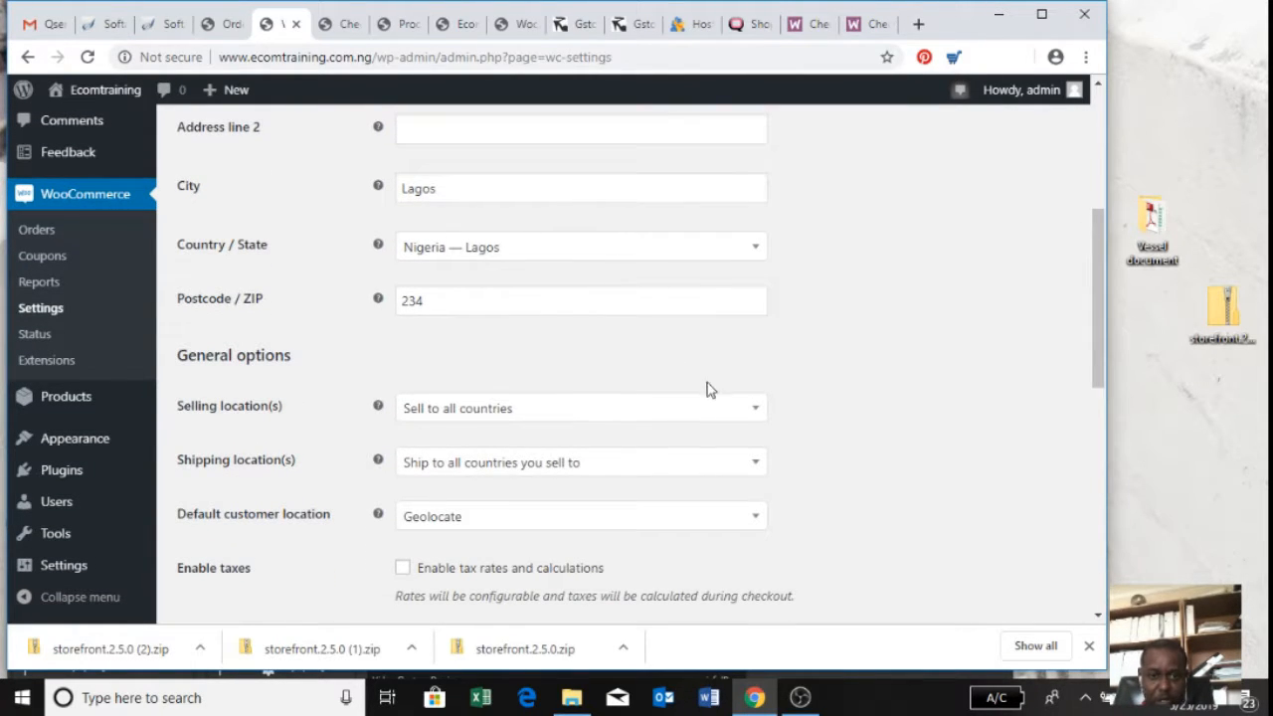
left_click(725, 414)
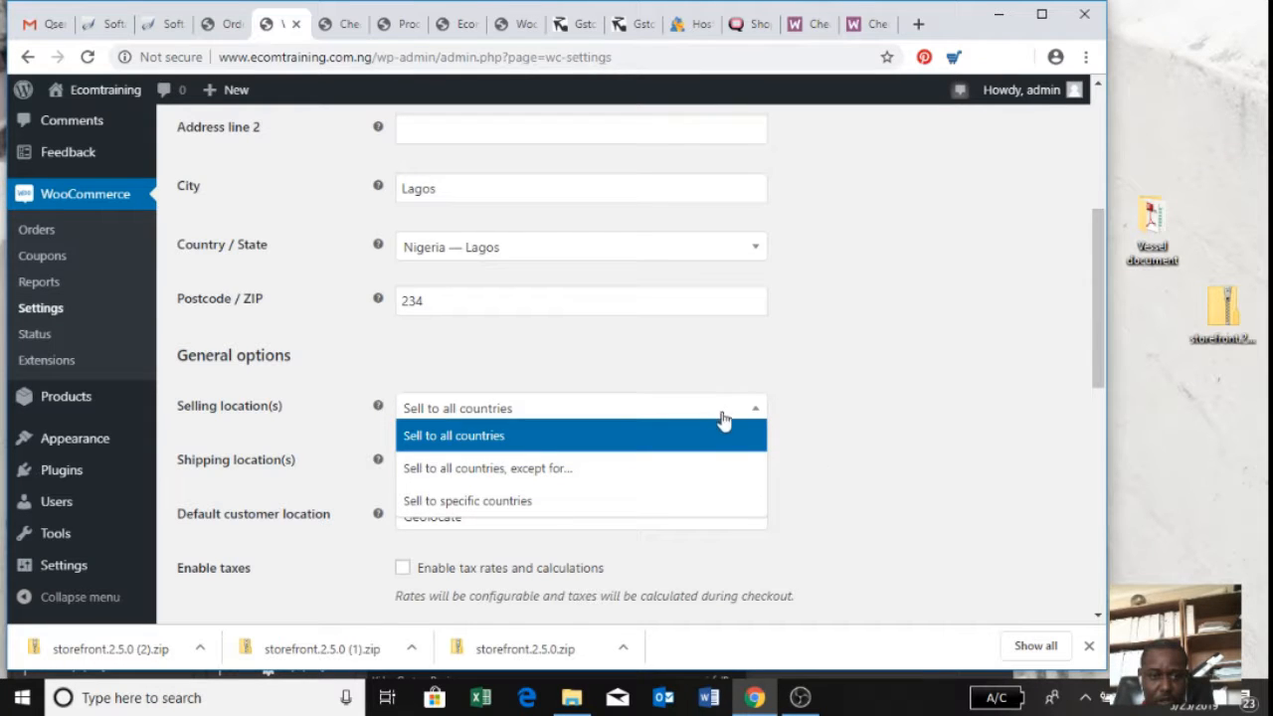
left_click(839, 443)
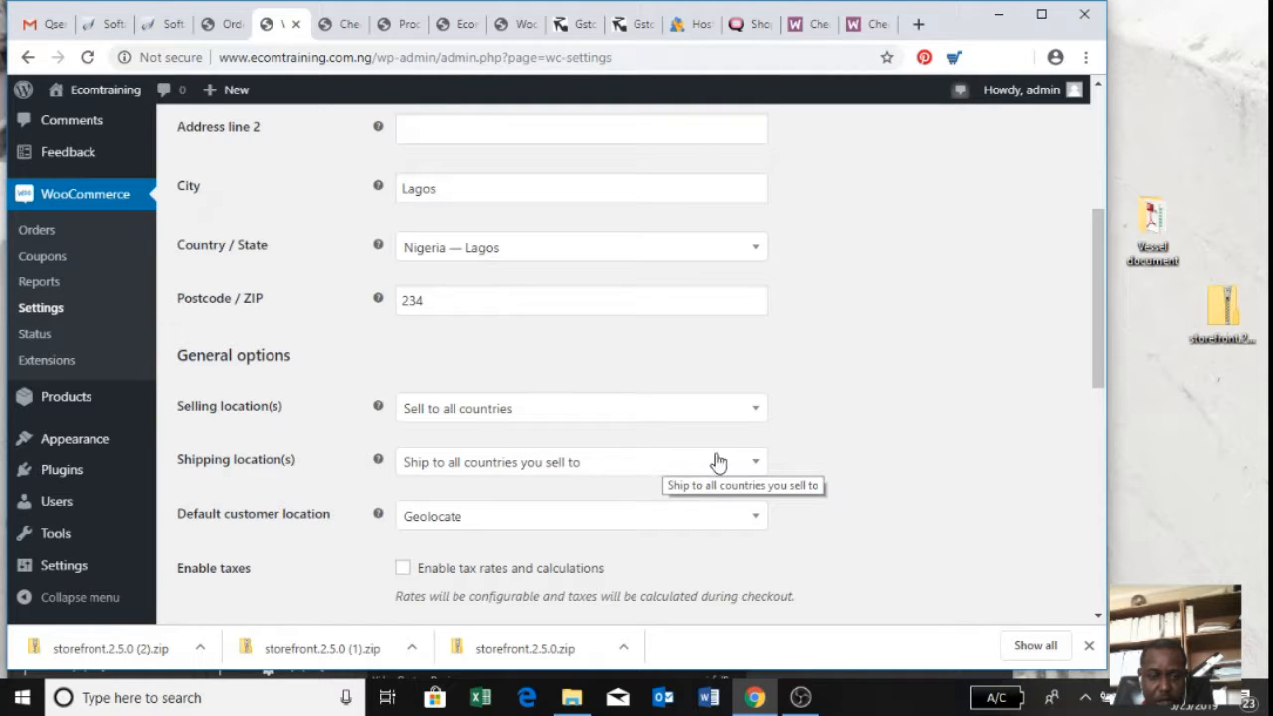
left_click(761, 462)
left_click(761, 462)
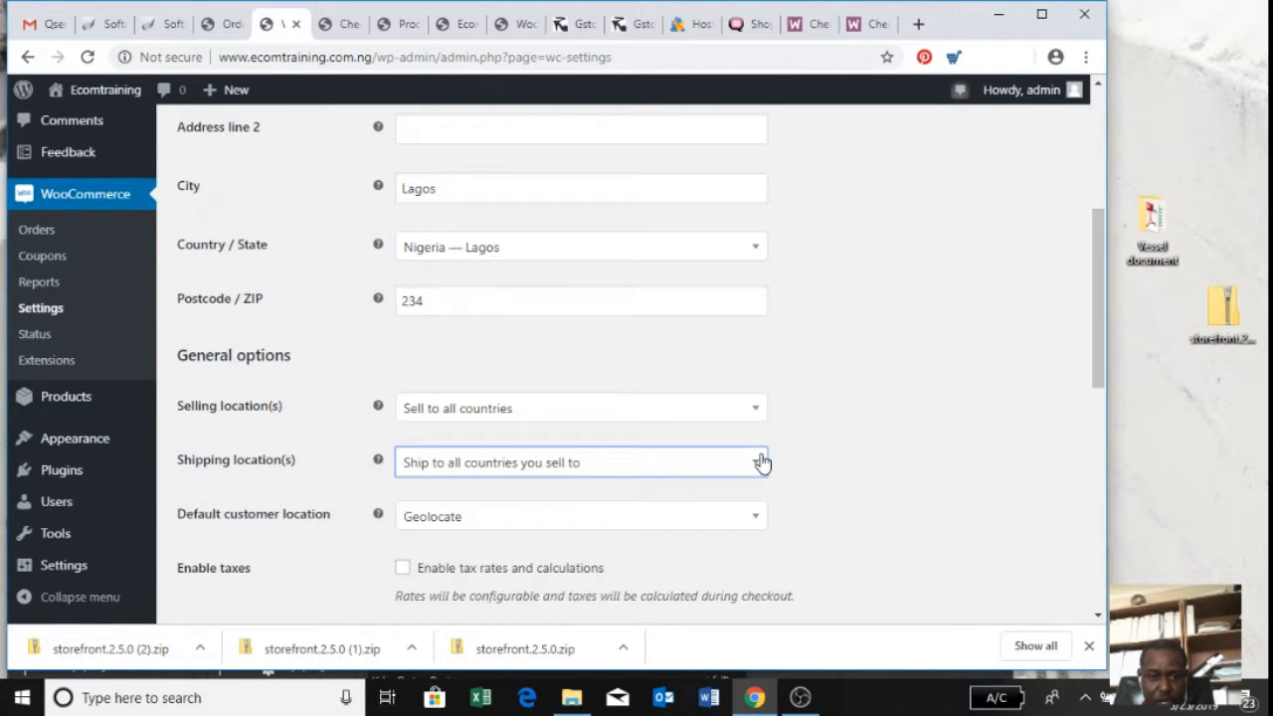
Review the coupon and currency options in the rest of the WooCommerce general settings
left_click_drag(1092, 313, 1101, 482)
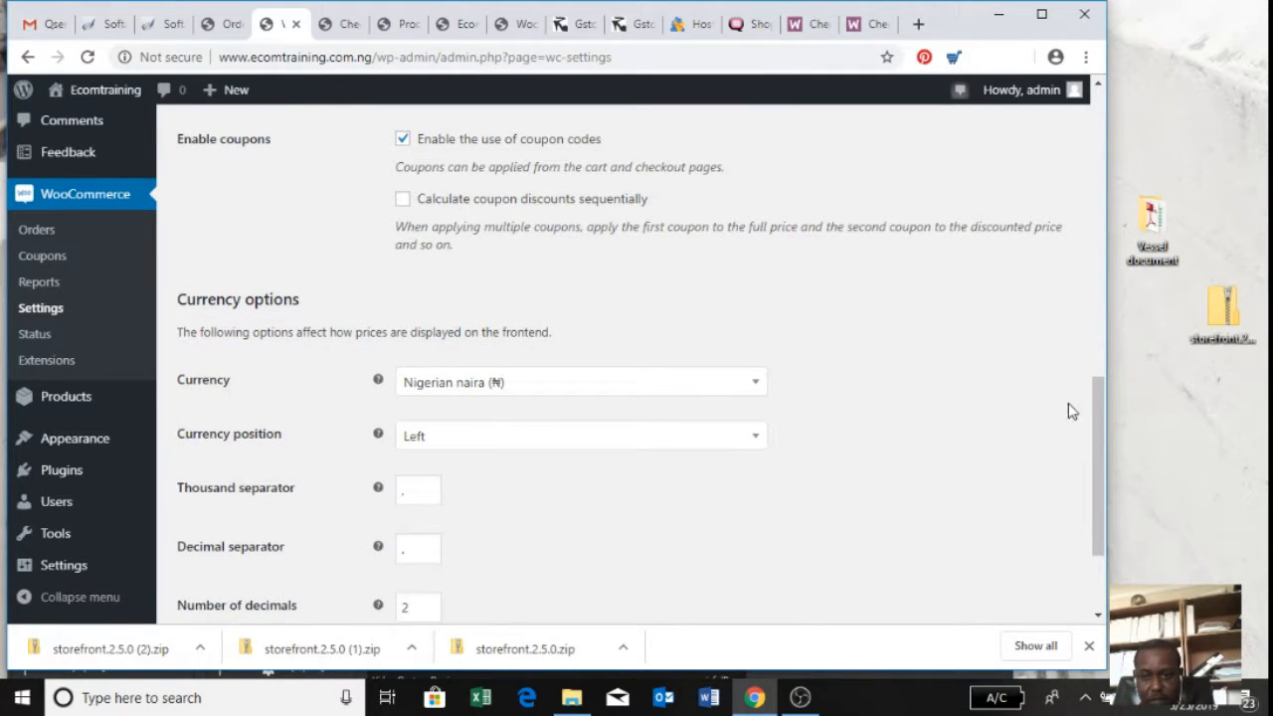
left_click_drag(1101, 422, 1107, 485)
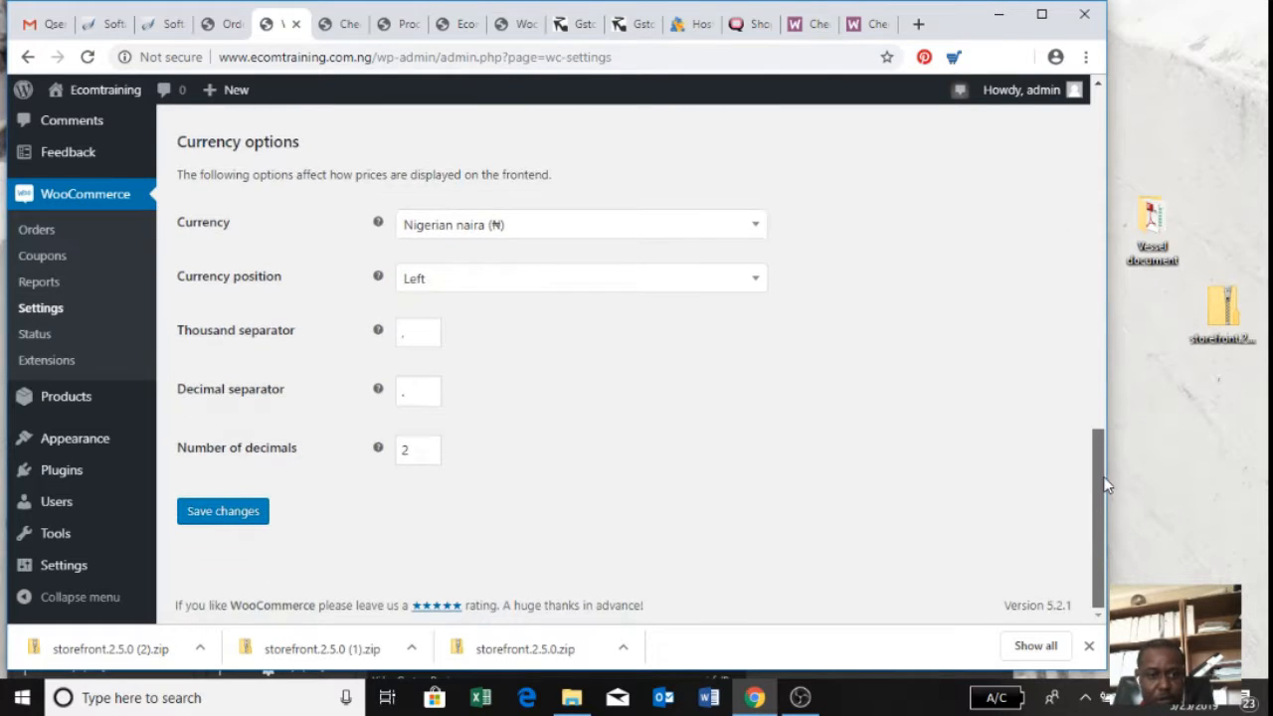
scroll(1088, 327, "up", 15)
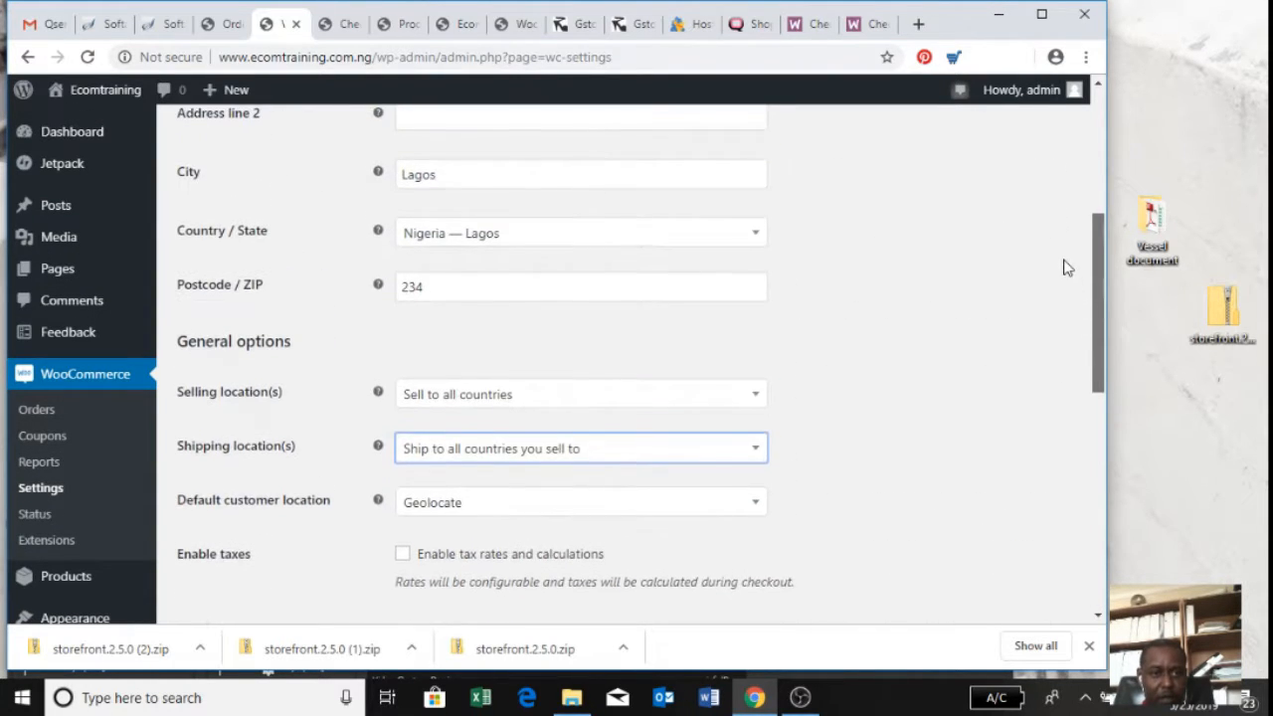
scroll(1044, 182, "up", 2)
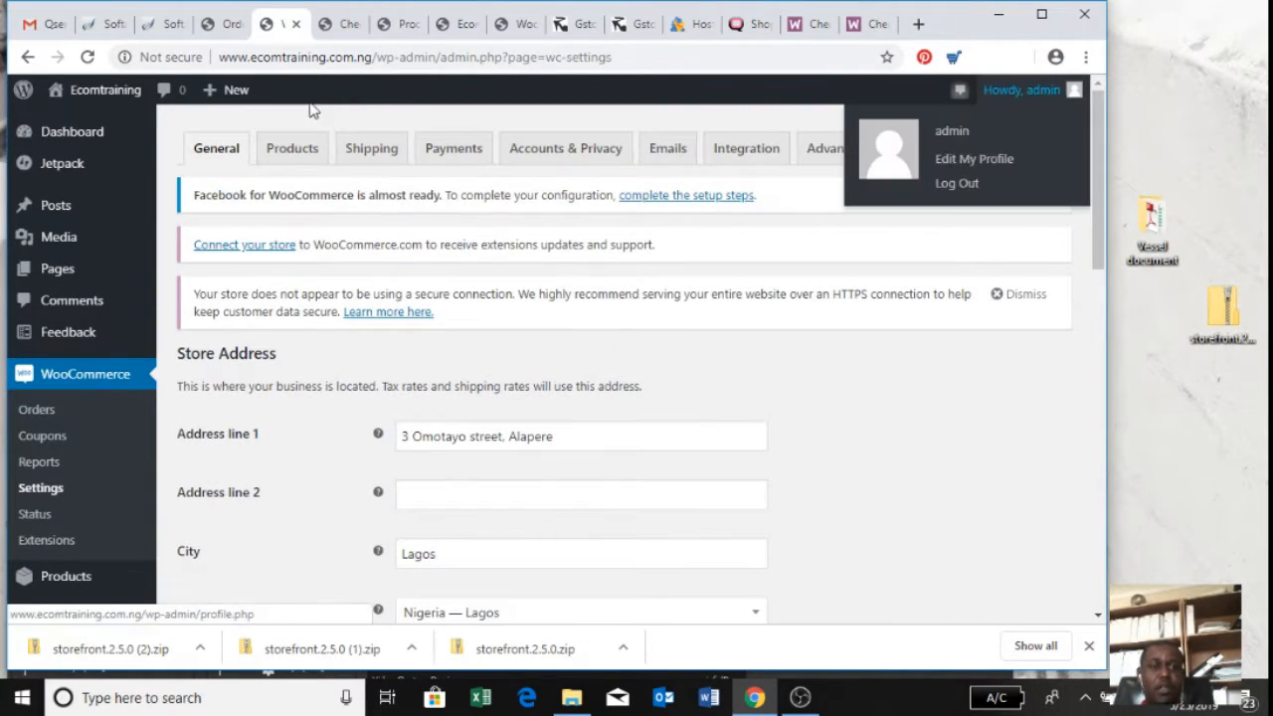
Look over the Products and Shipping sections of the WooCommerce settings
left_click(293, 147)
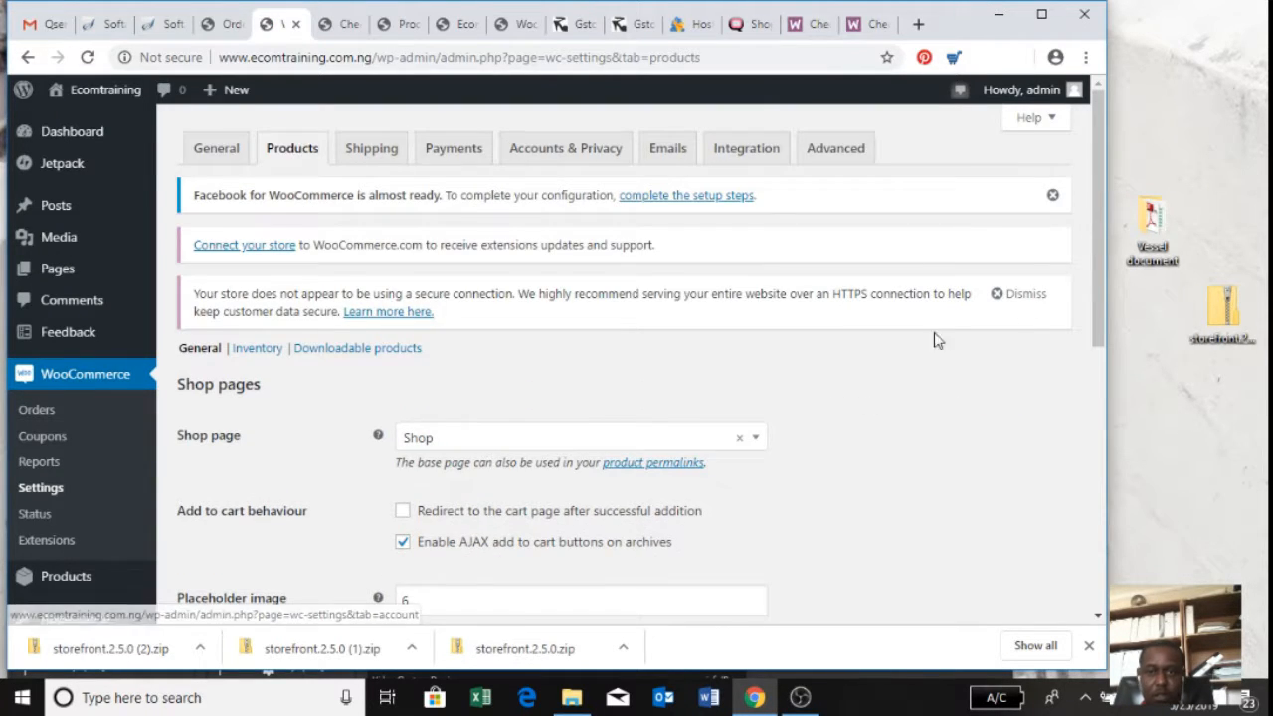
left_click_drag(1101, 270, 1103, 202)
left_click(377, 256)
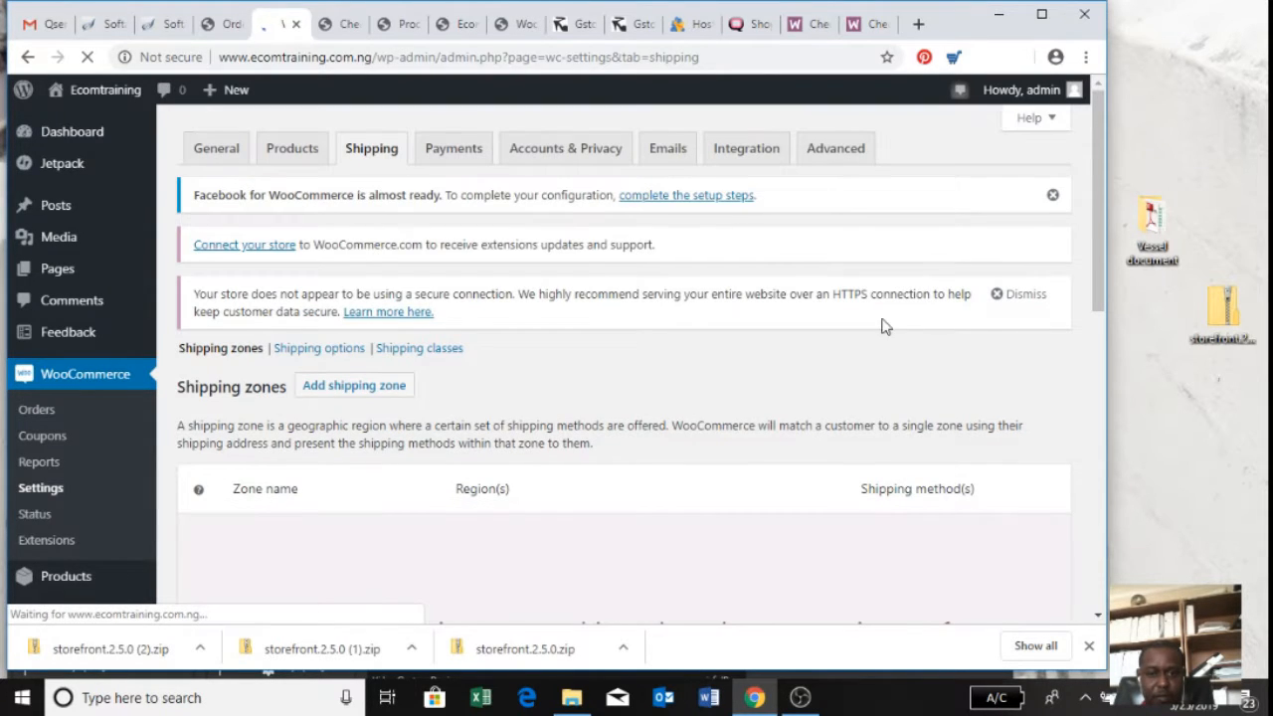
left_click_drag(1096, 227, 1082, 203)
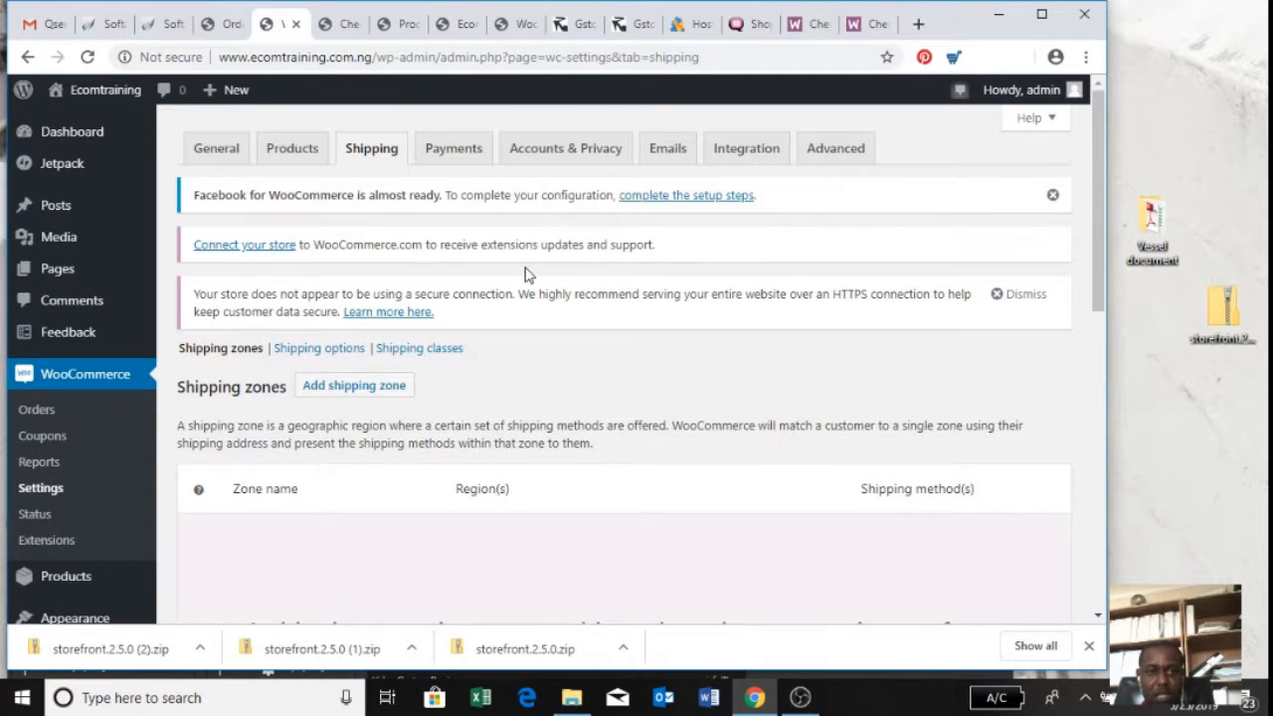
In the WooCommerce payment methods, switch PayPal on and back off, and enable Cash on delivery
left_click(463, 150)
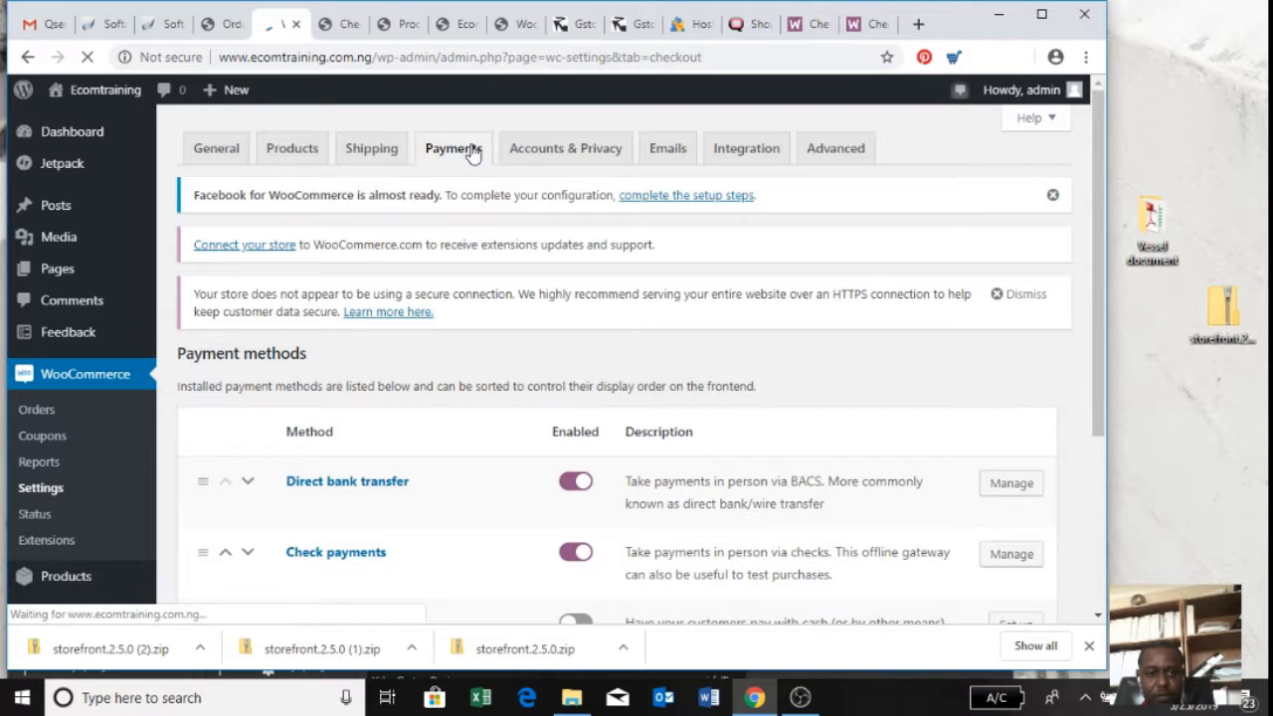
left_click_drag(1102, 256, 1105, 325)
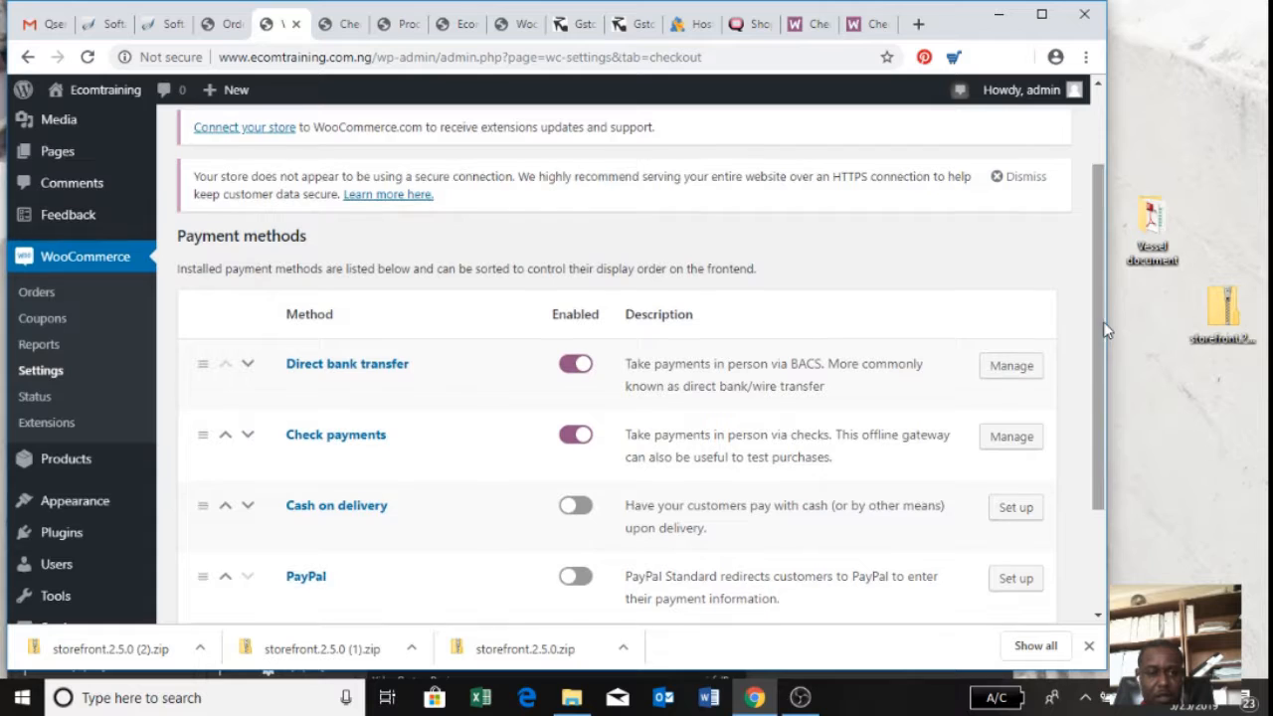
left_click(576, 581)
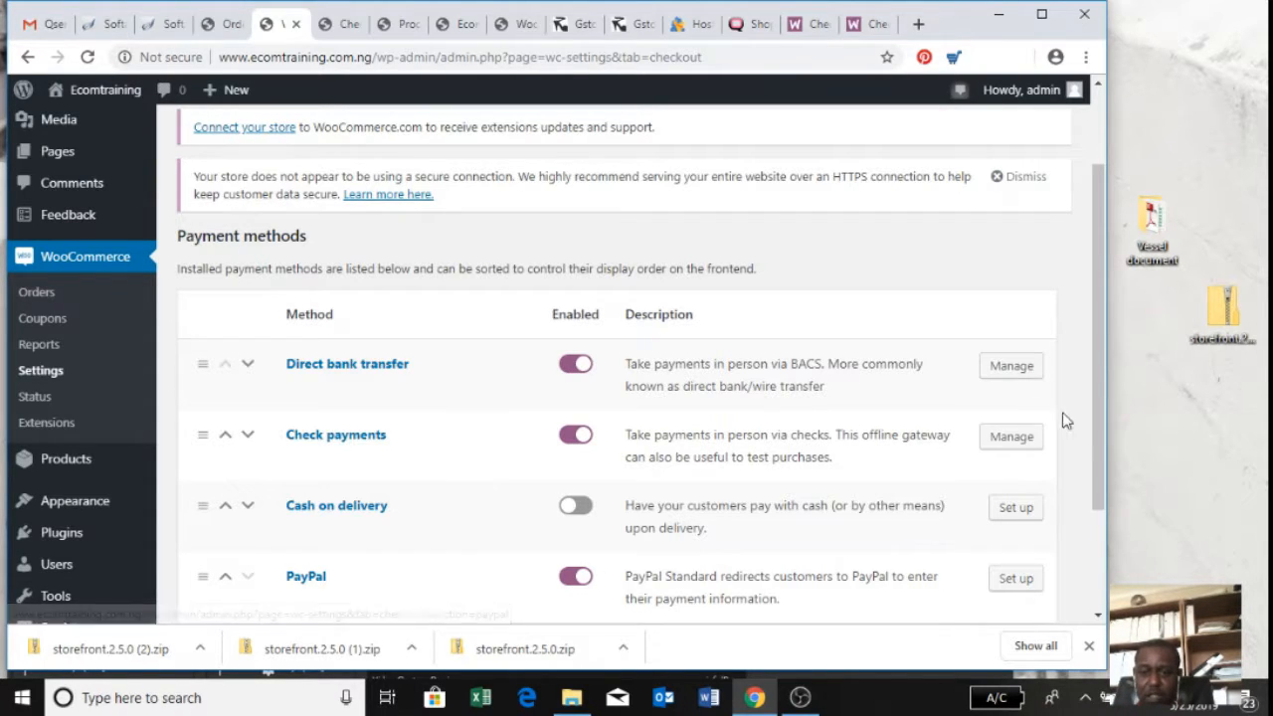
left_click_drag(1094, 433, 1096, 489)
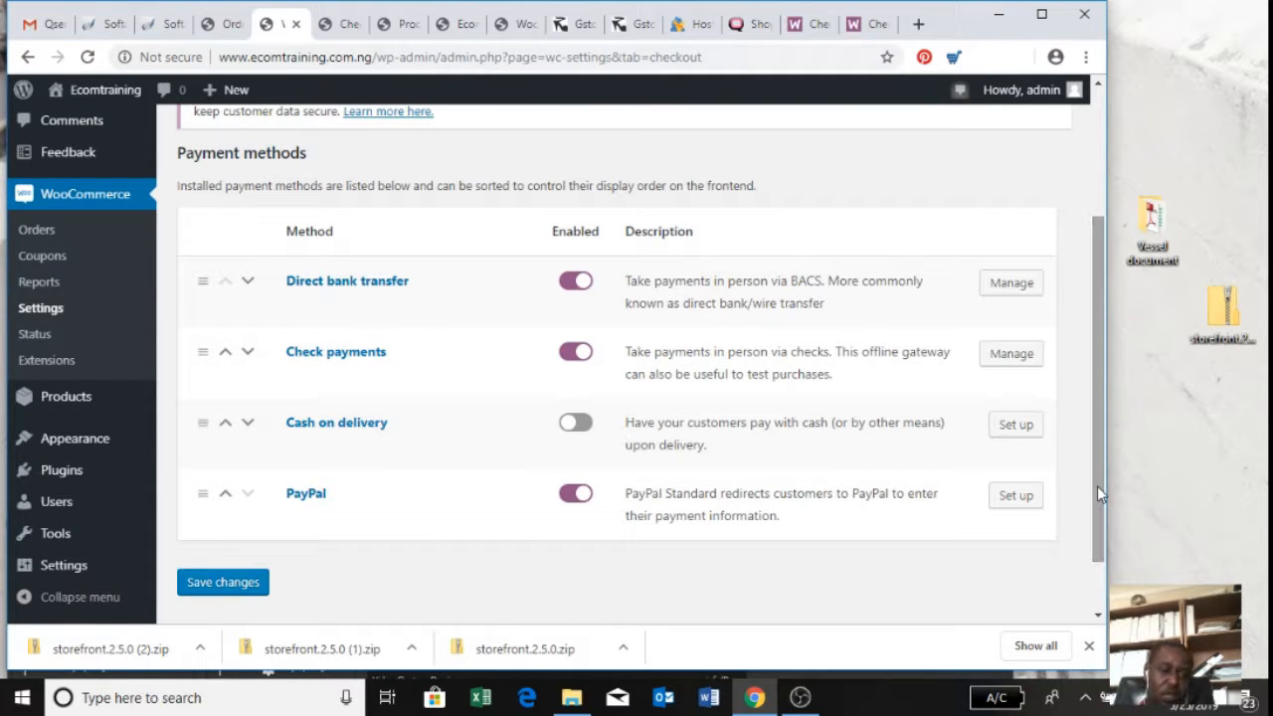
left_click(577, 495)
left_click(577, 427)
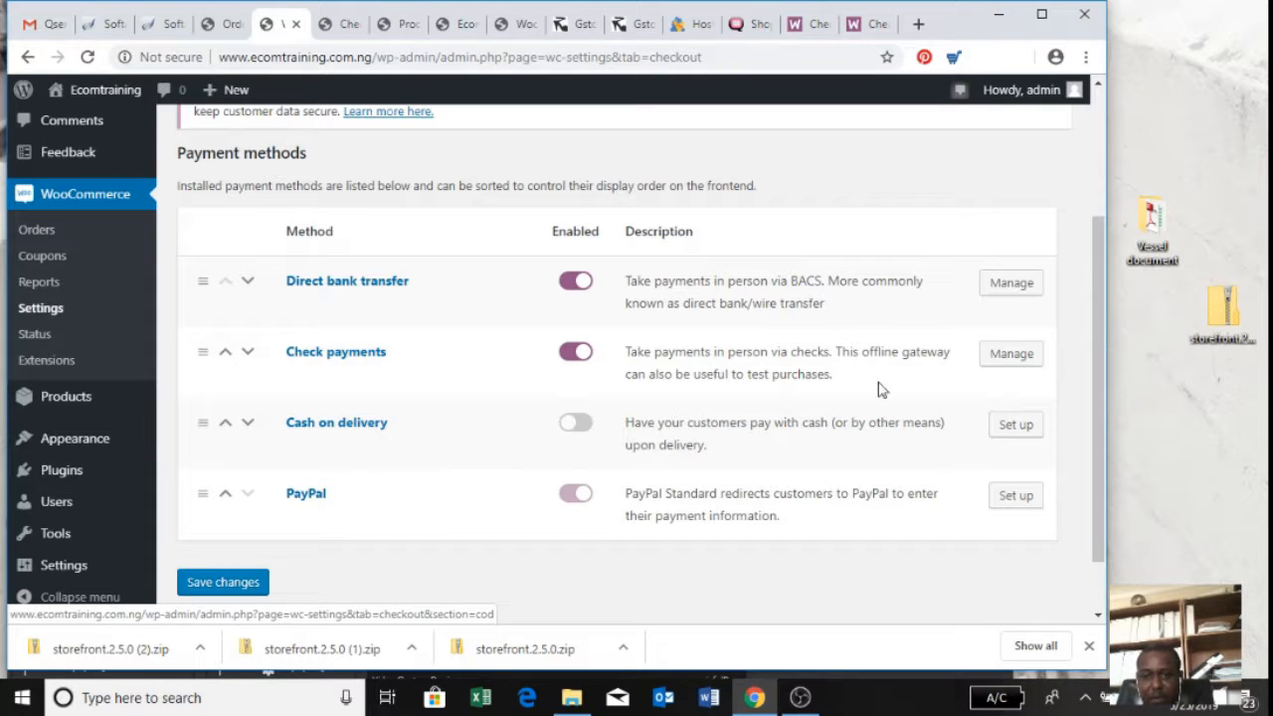
left_click_drag(1098, 411, 1094, 277)
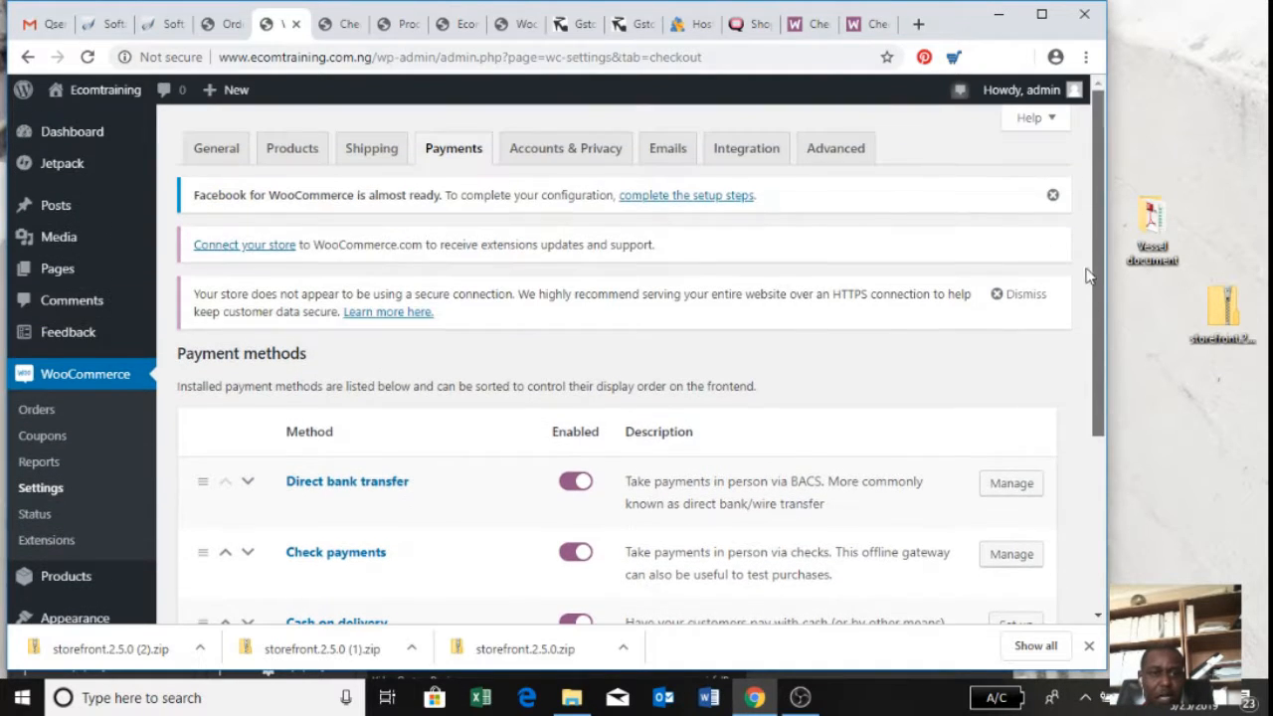
Open the Accounts & Privacy section of the WooCommerce settings
left_click(584, 155)
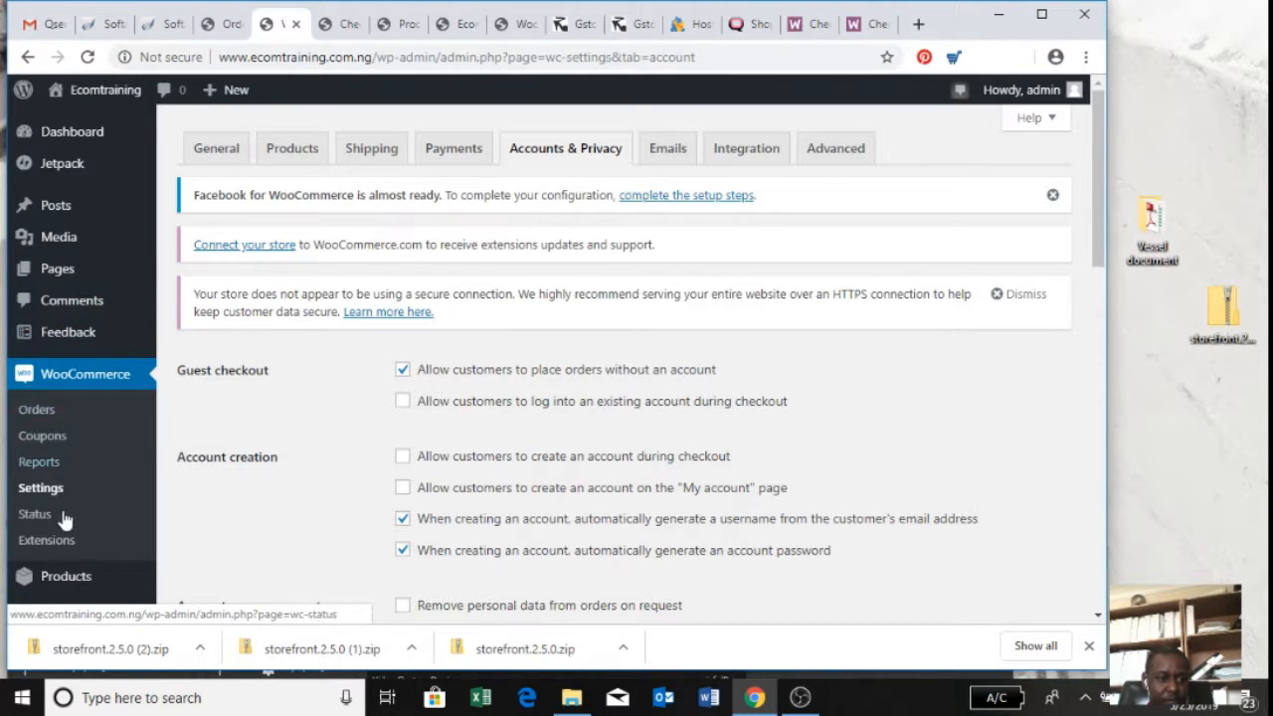
Open the list of all products in the store and look it over
mouse_move(68, 580)
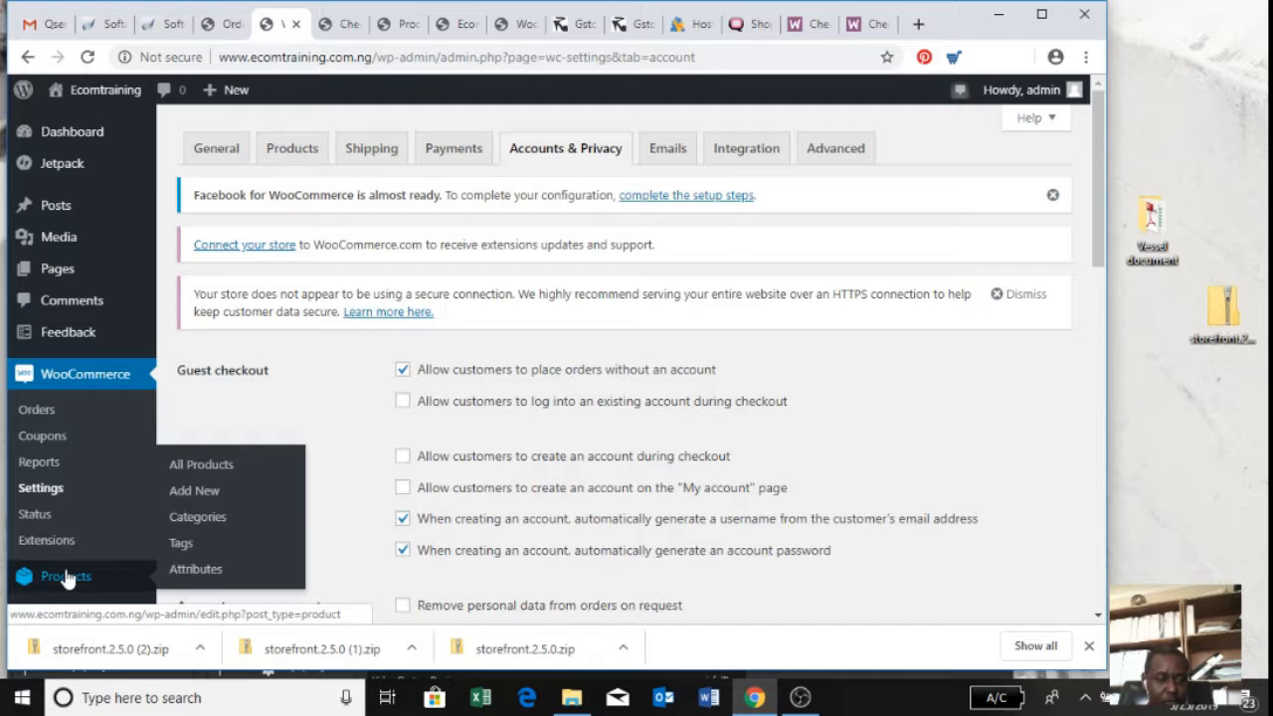
left_click(185, 469)
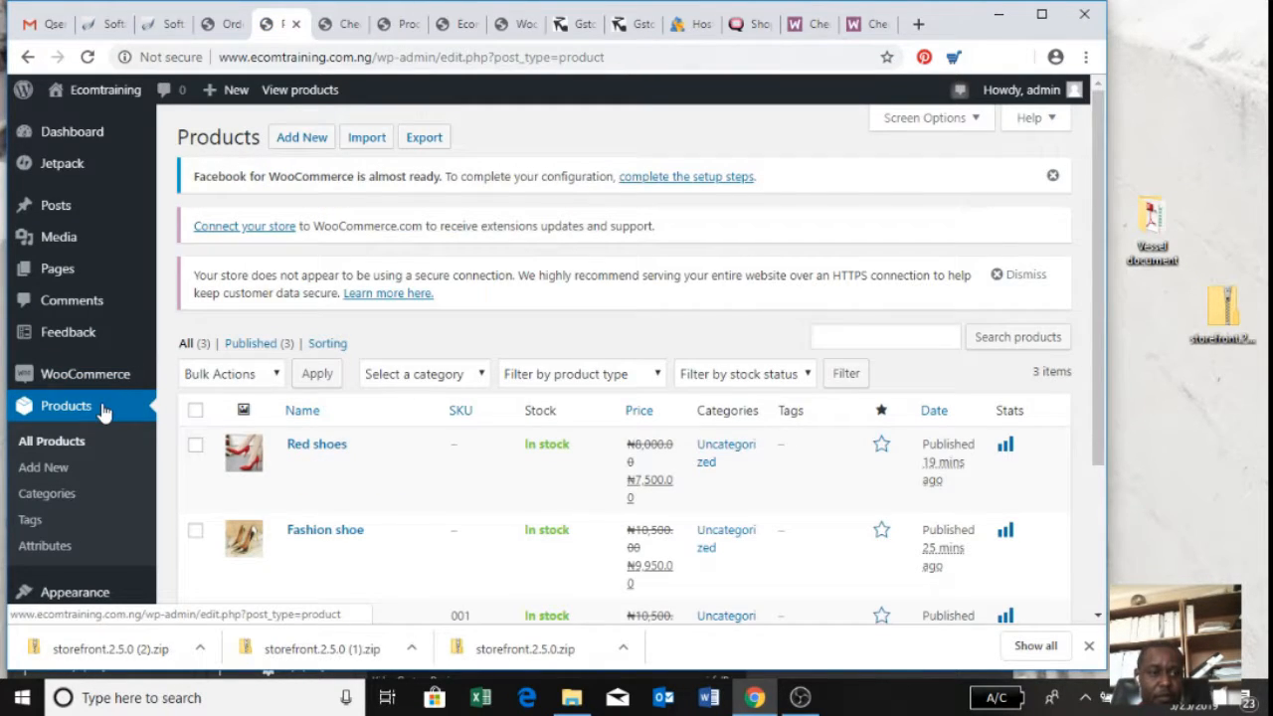
left_click(102, 410)
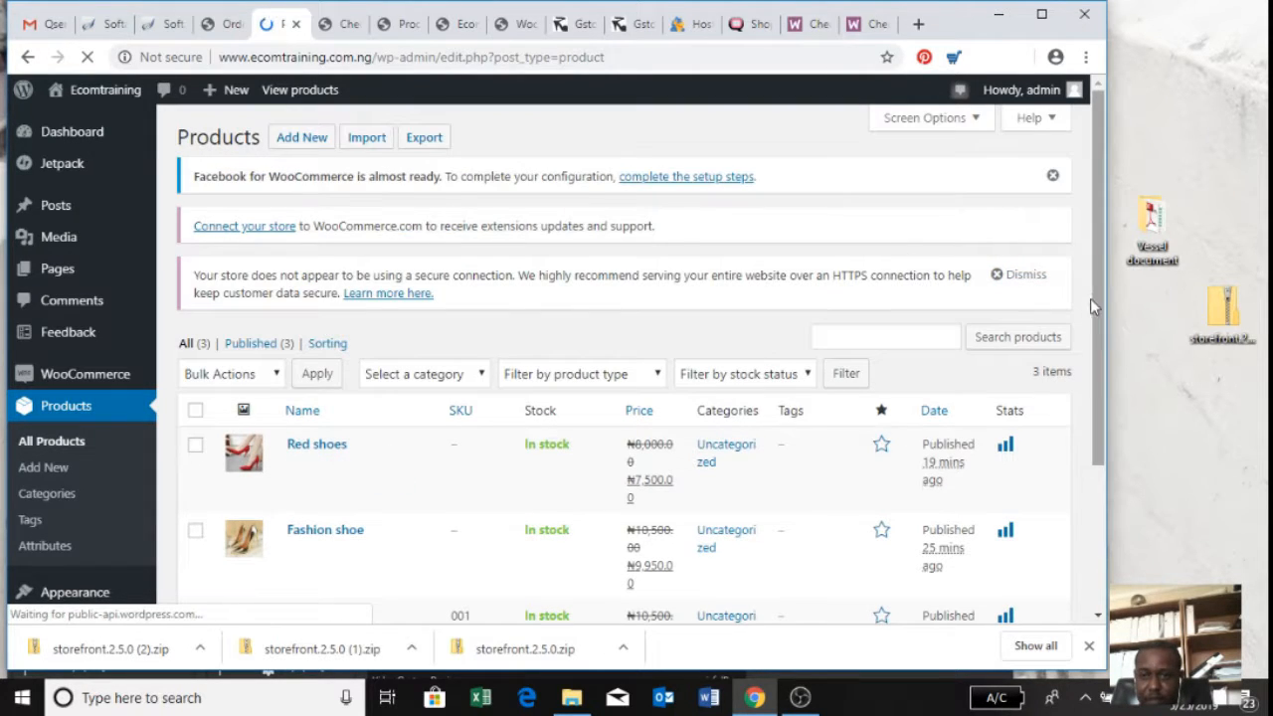
left_click_drag(1096, 321, 1065, 270)
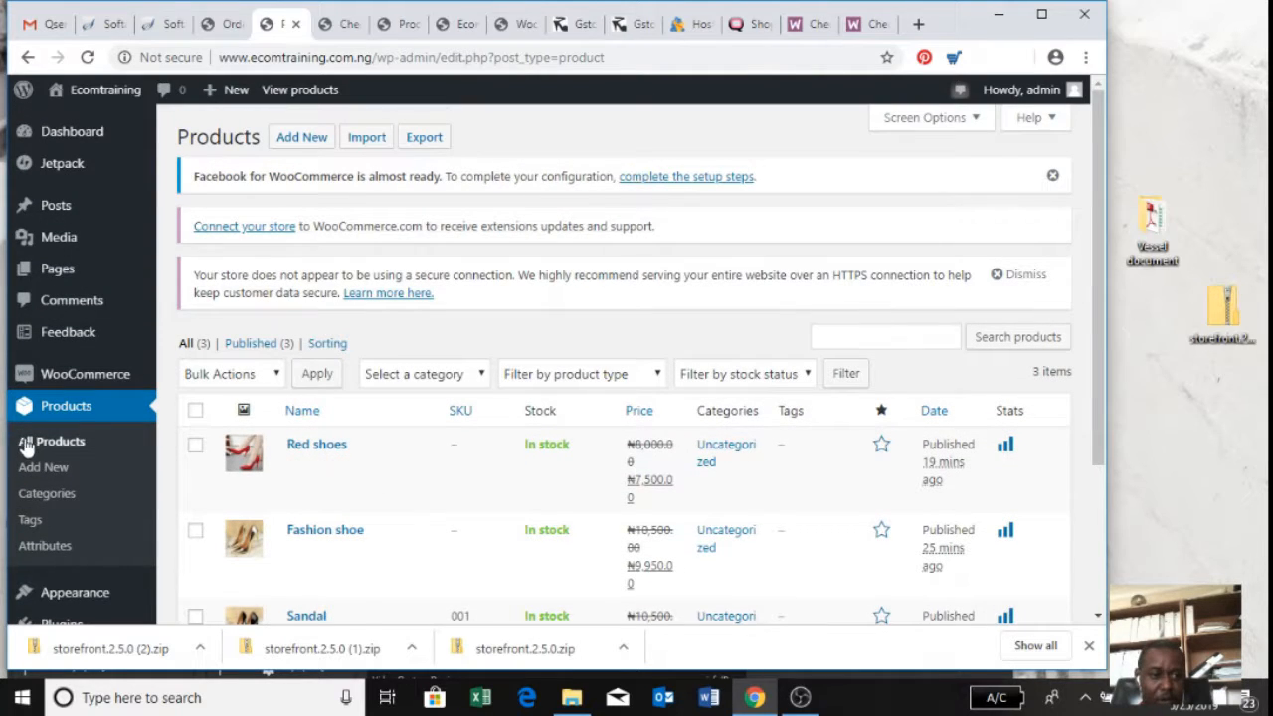
Start a new product and name it "Woman Shoe"
left_click(32, 473)
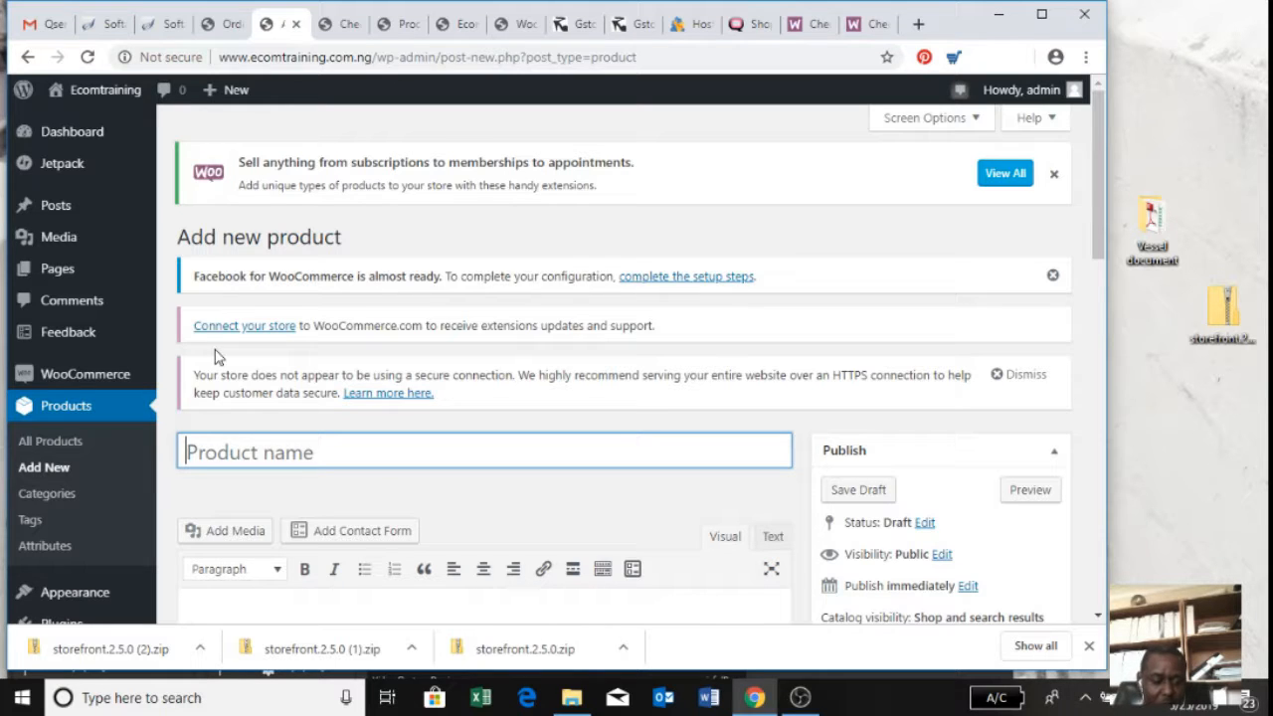
type("Sho")
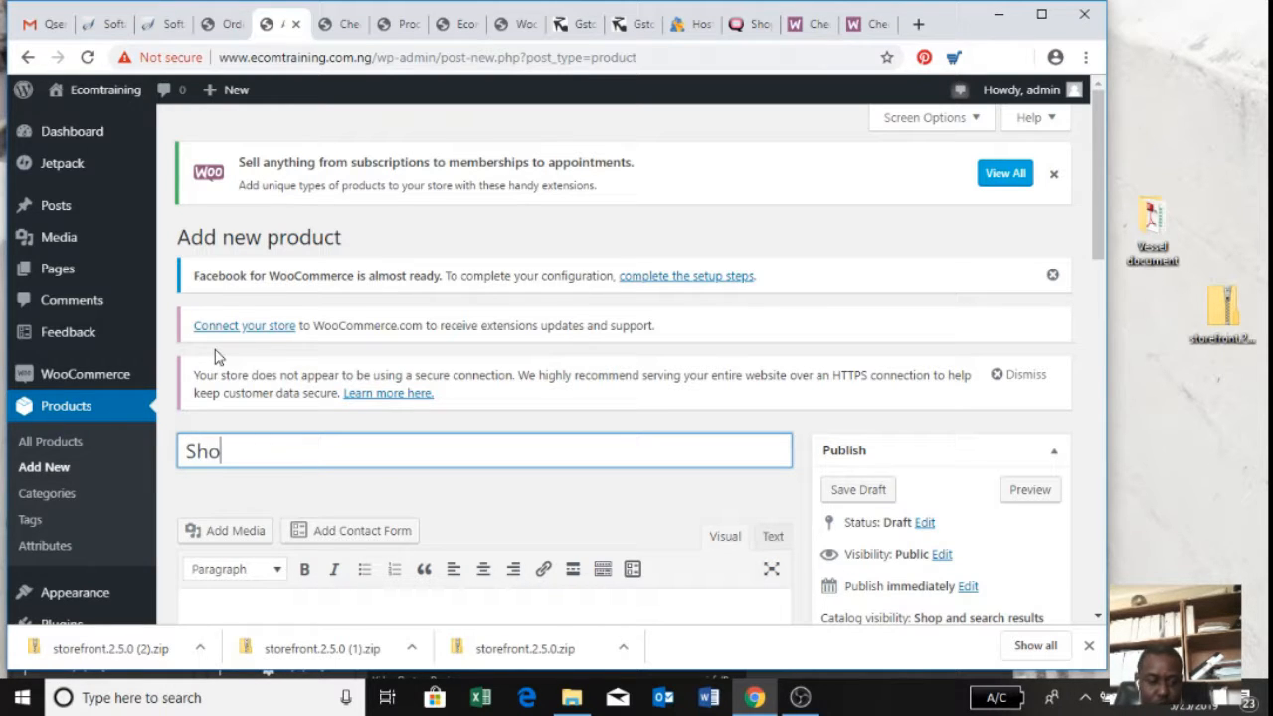
key("BackSpace")
key("BackSpace")
key("BackSpace")
type("W")
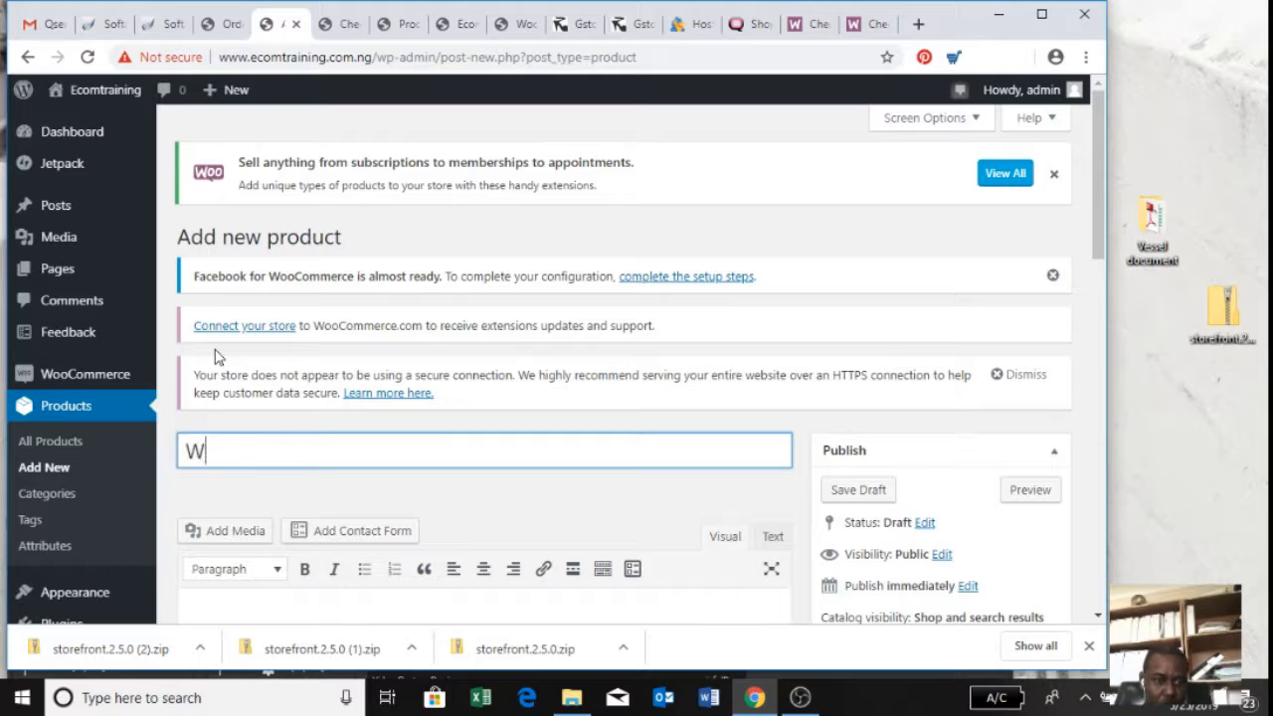
type("oman ")
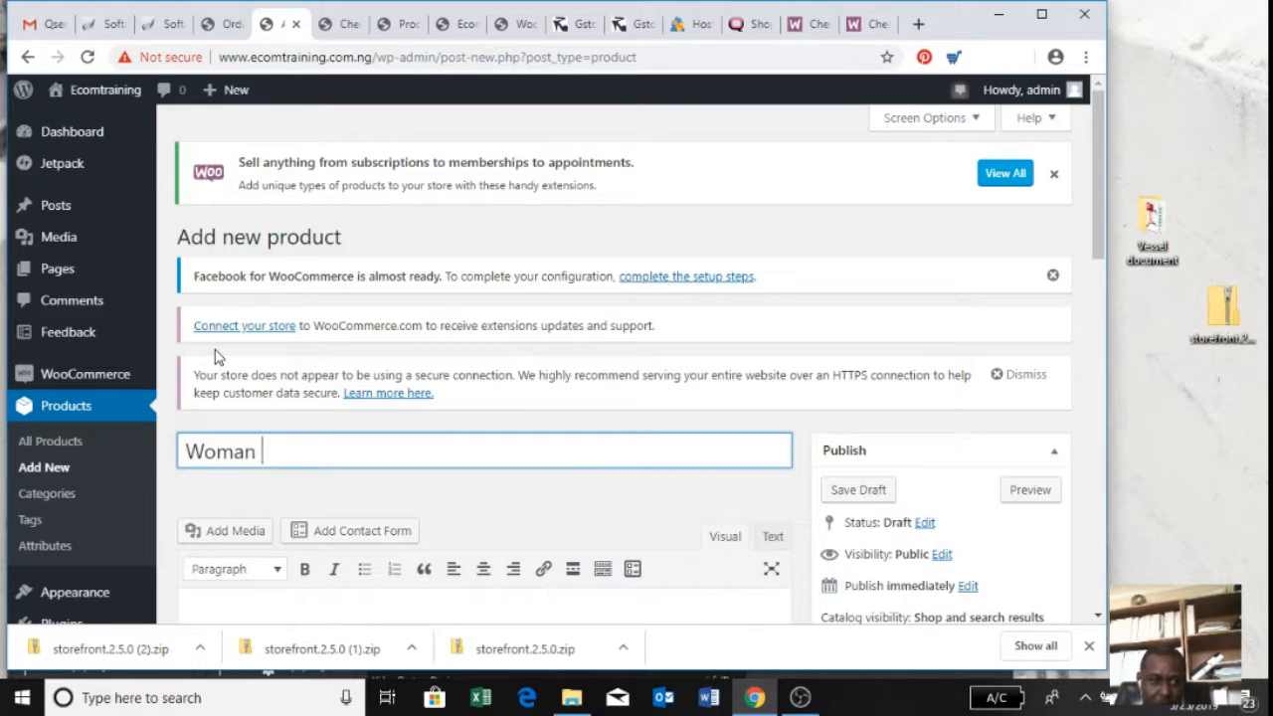
type("Sh")
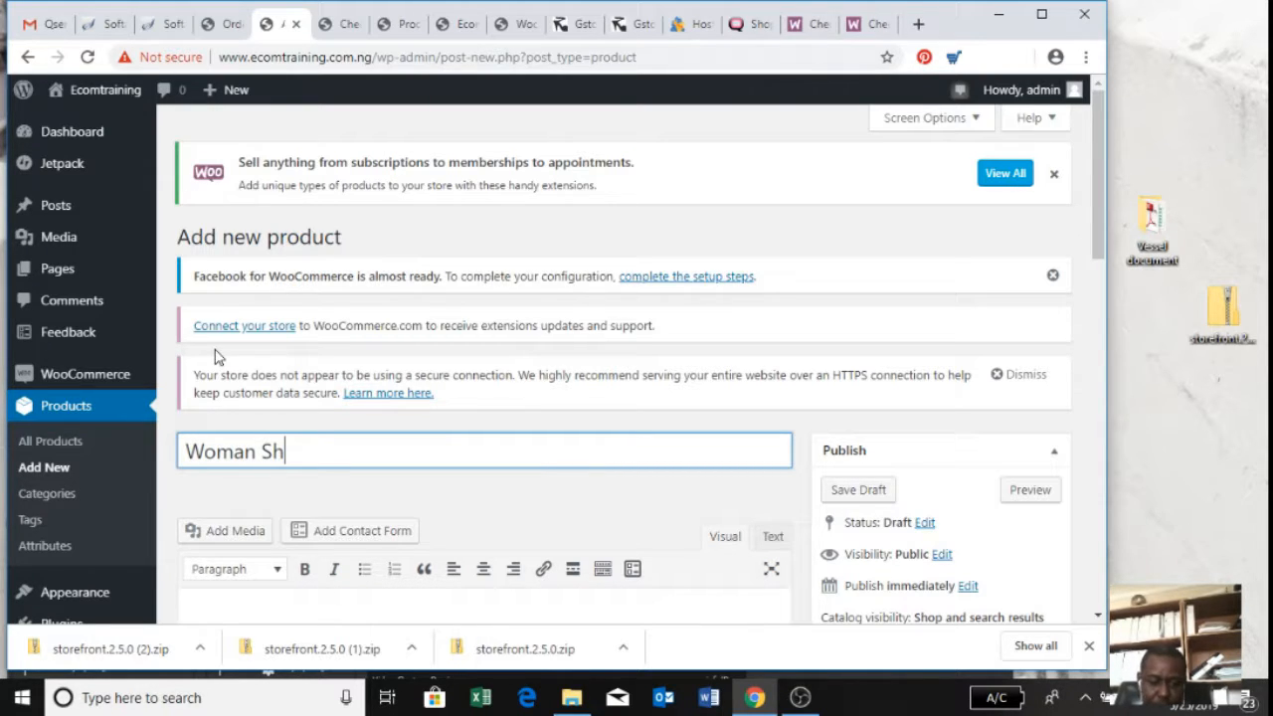
type("ioe")
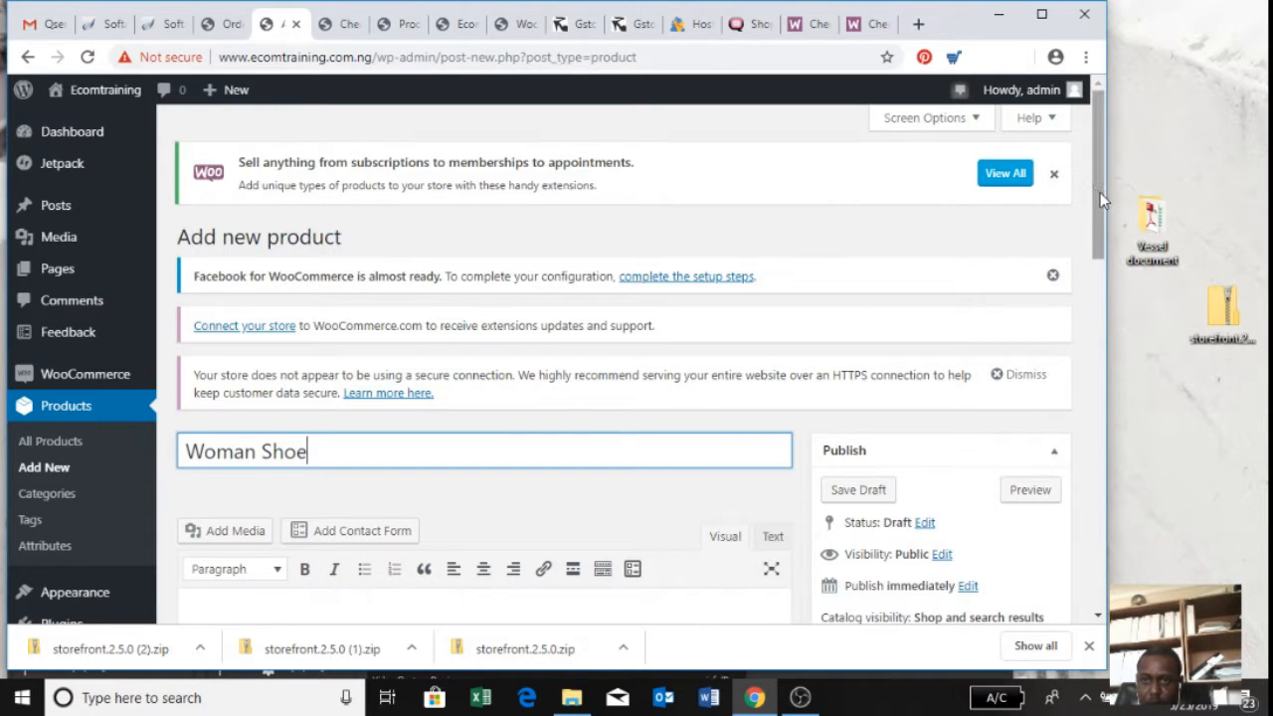
Enter "Fine woman shoe" as the product's main description
left_click_drag(1100, 192, 1102, 312)
left_click(531, 263)
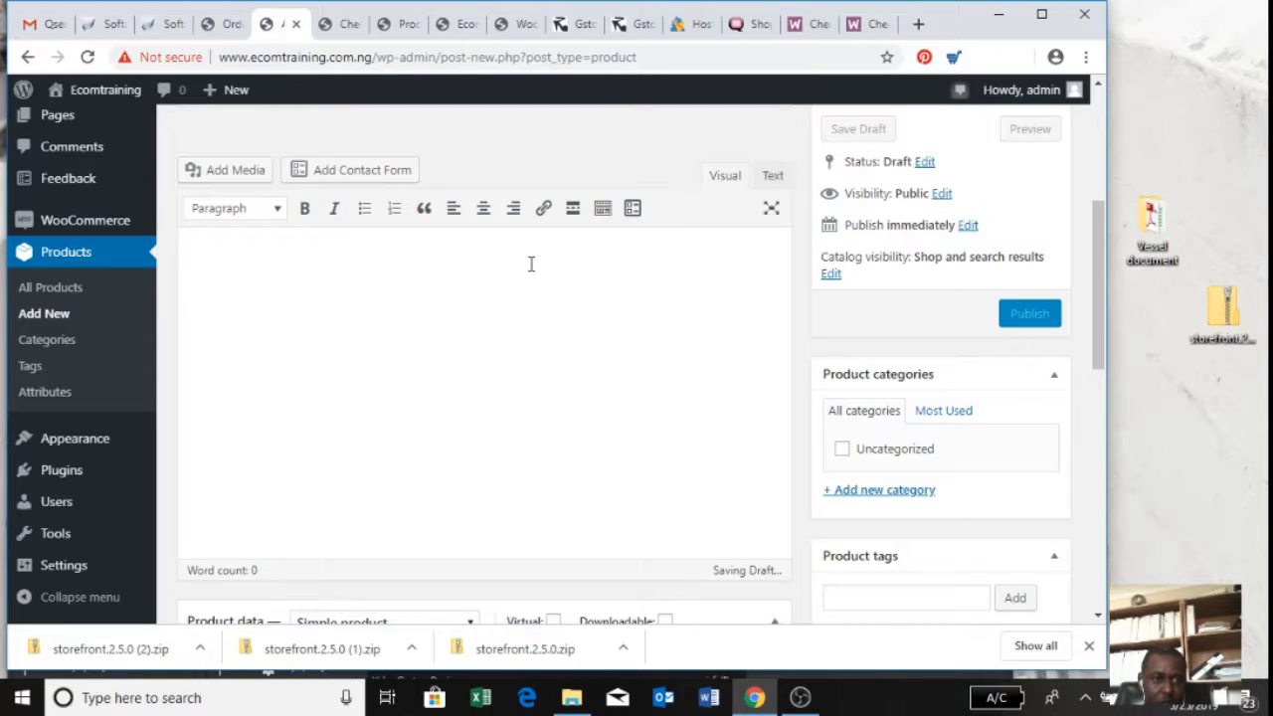
type("S")
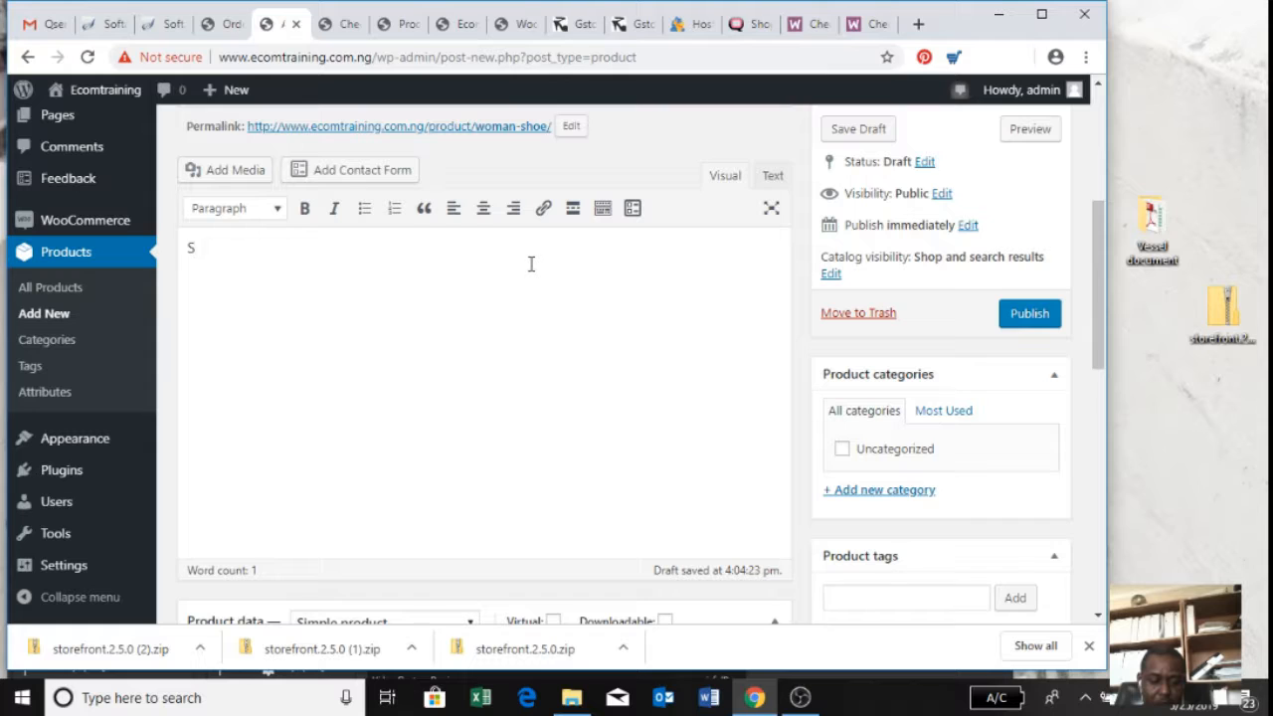
key("BackSpace")
type("F")
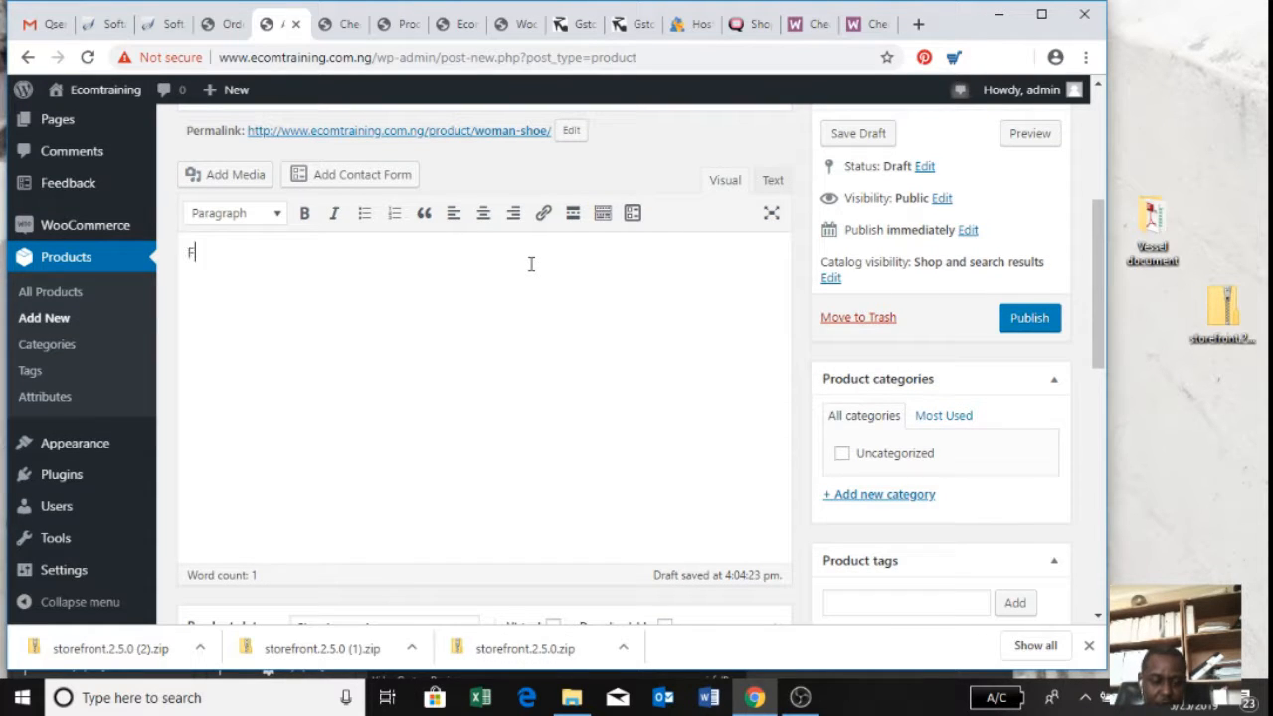
type("ine ")
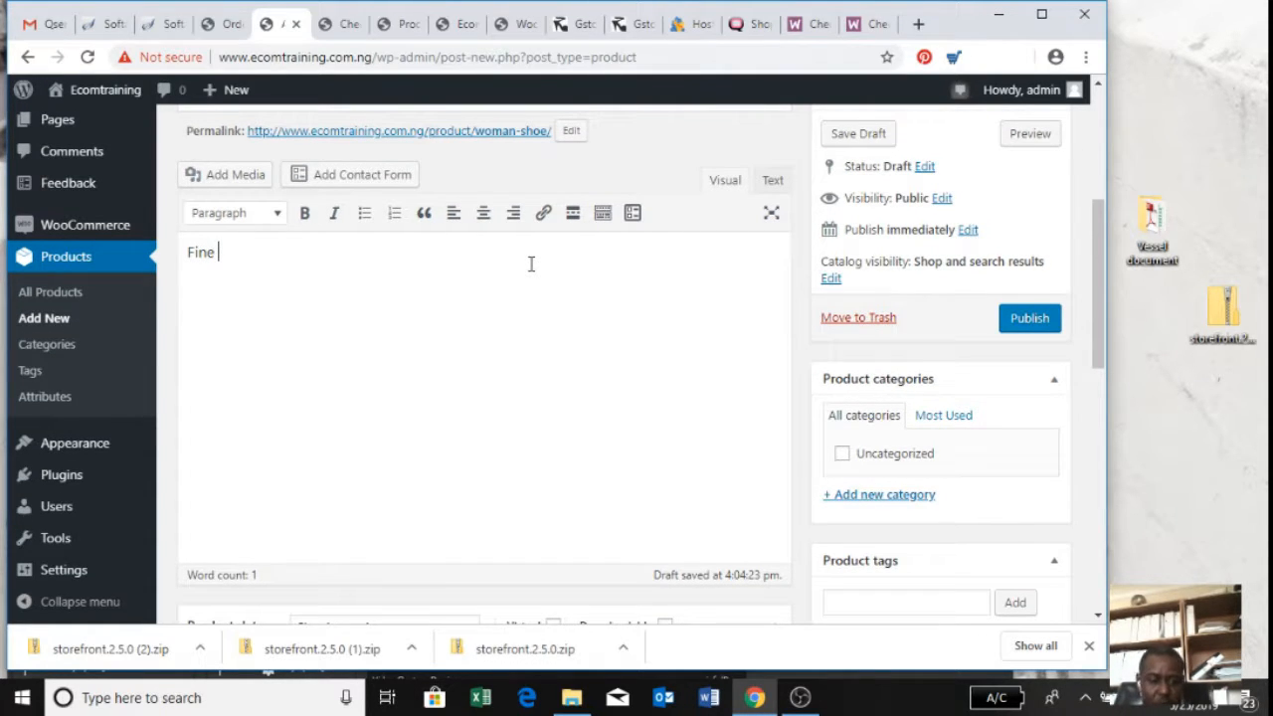
type("woman shoe")
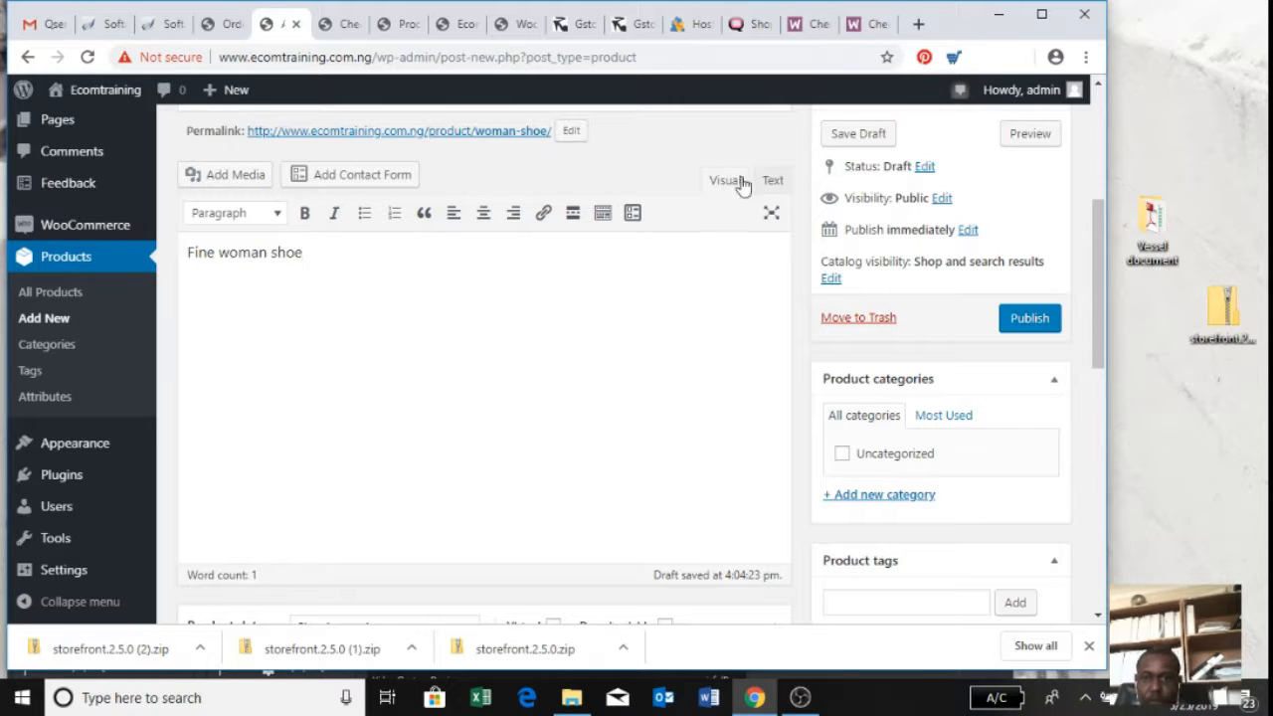
Set the product type in the product data to Variable product
left_click_drag(1100, 283, 1094, 381)
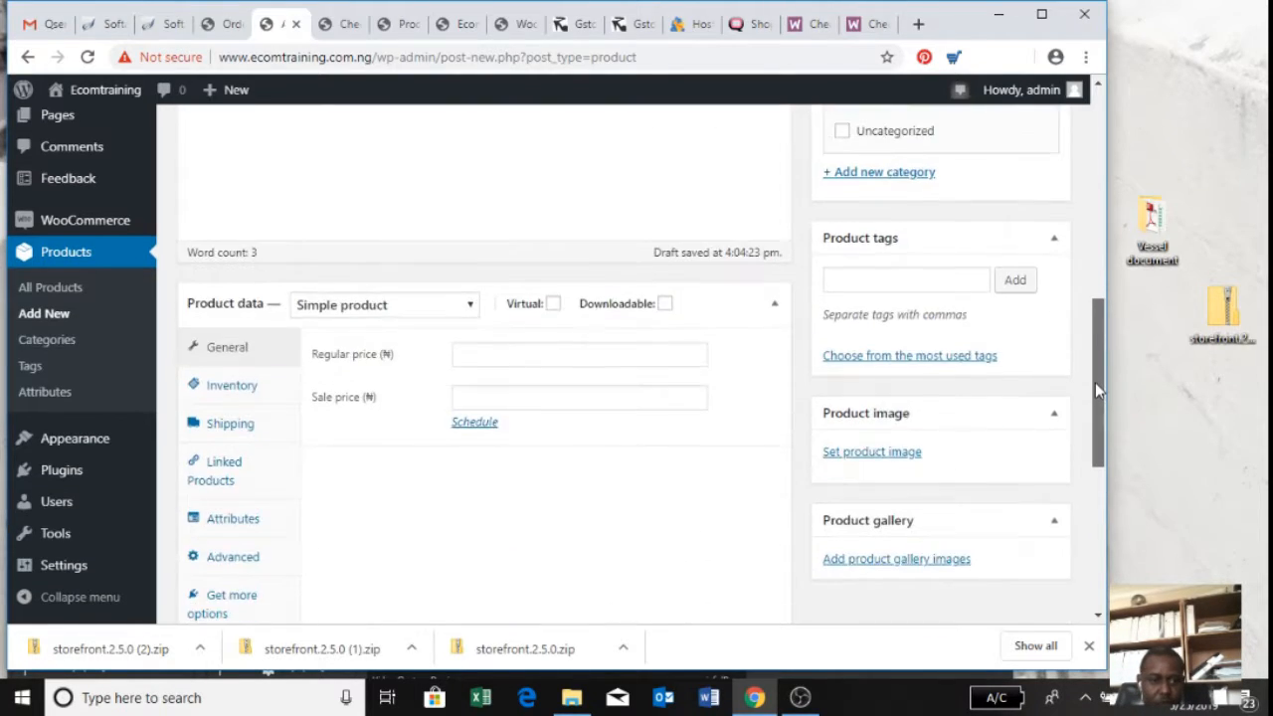
left_click(465, 309)
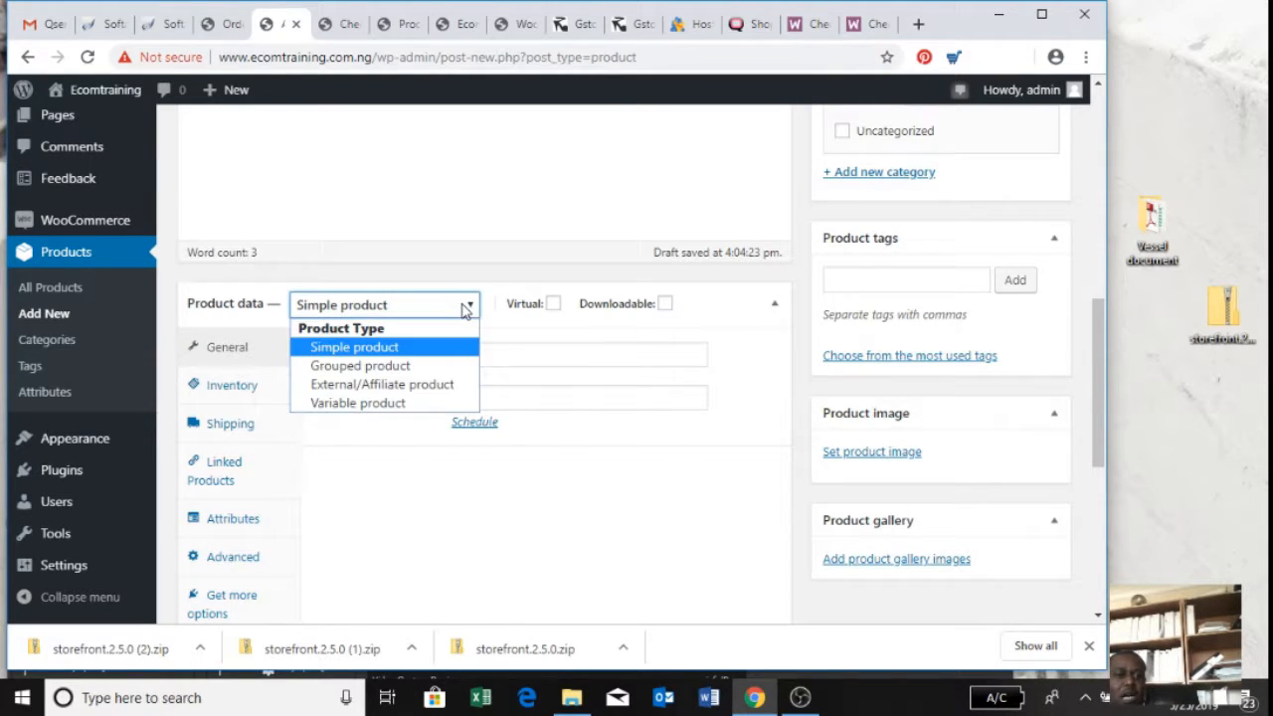
left_click(411, 404)
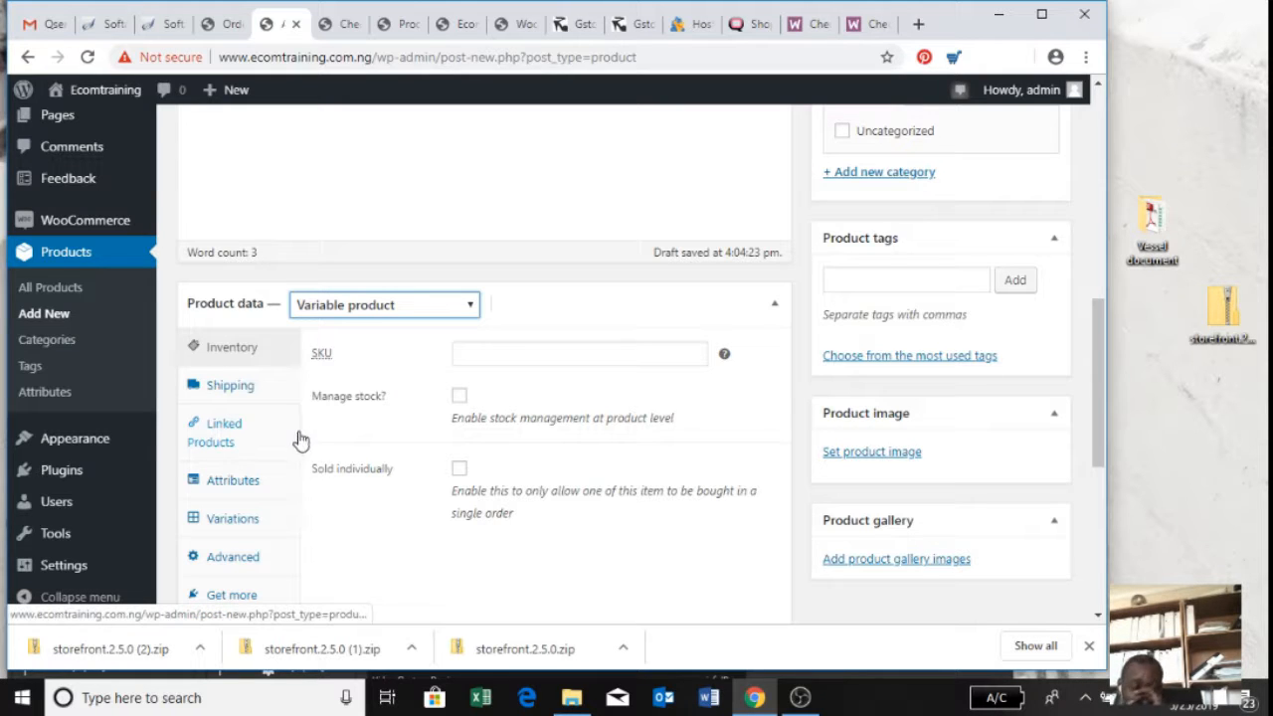
Add a custom product attribute named "Size" and enable it for variations
left_click(233, 484)
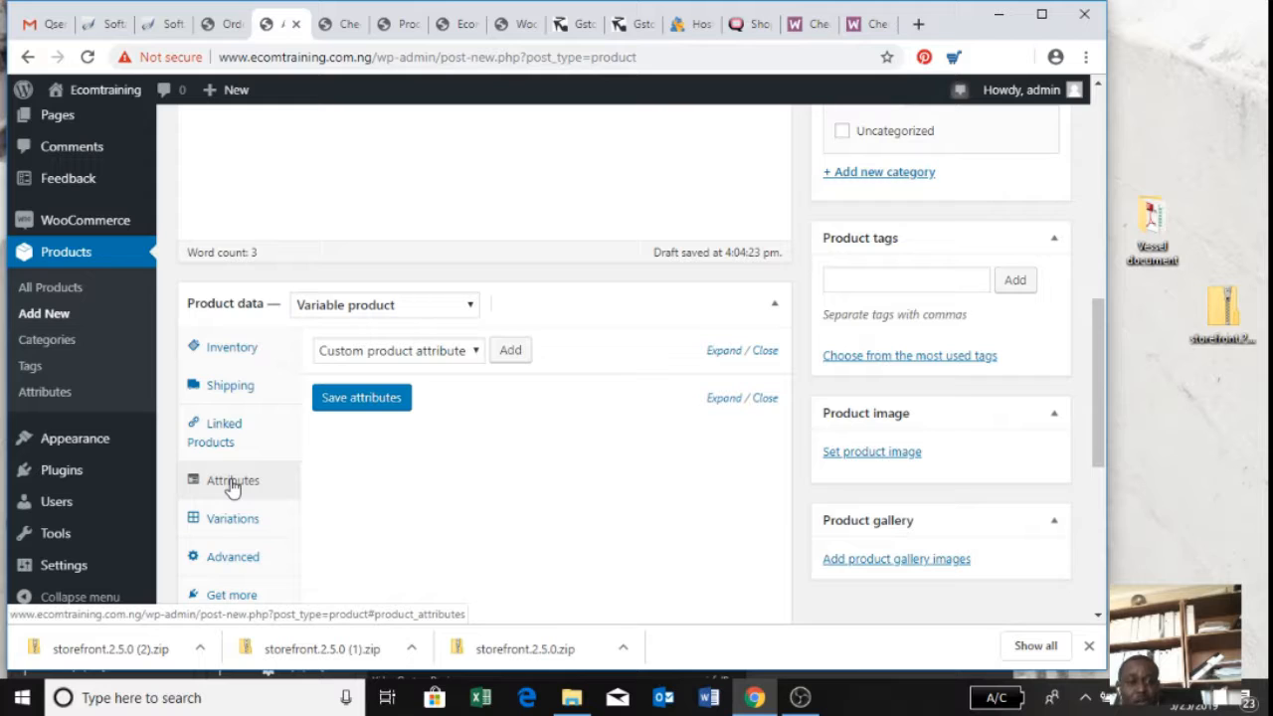
left_click(510, 353)
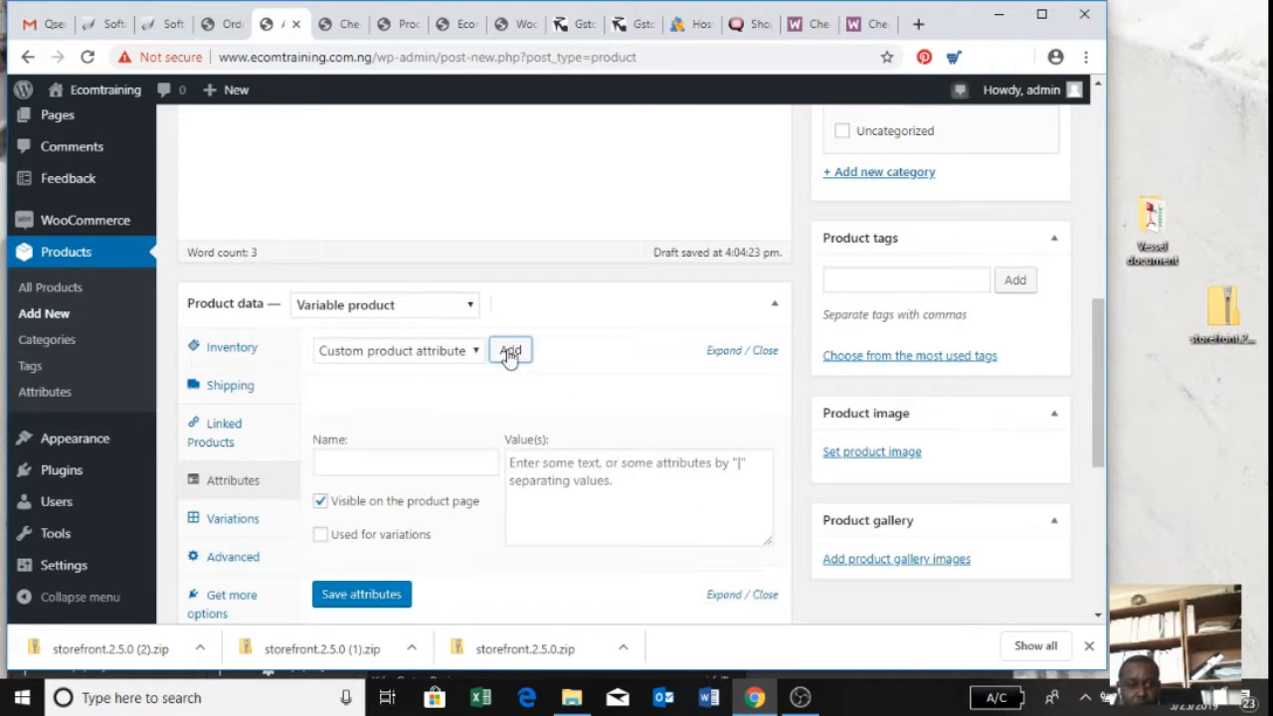
left_click(320, 534)
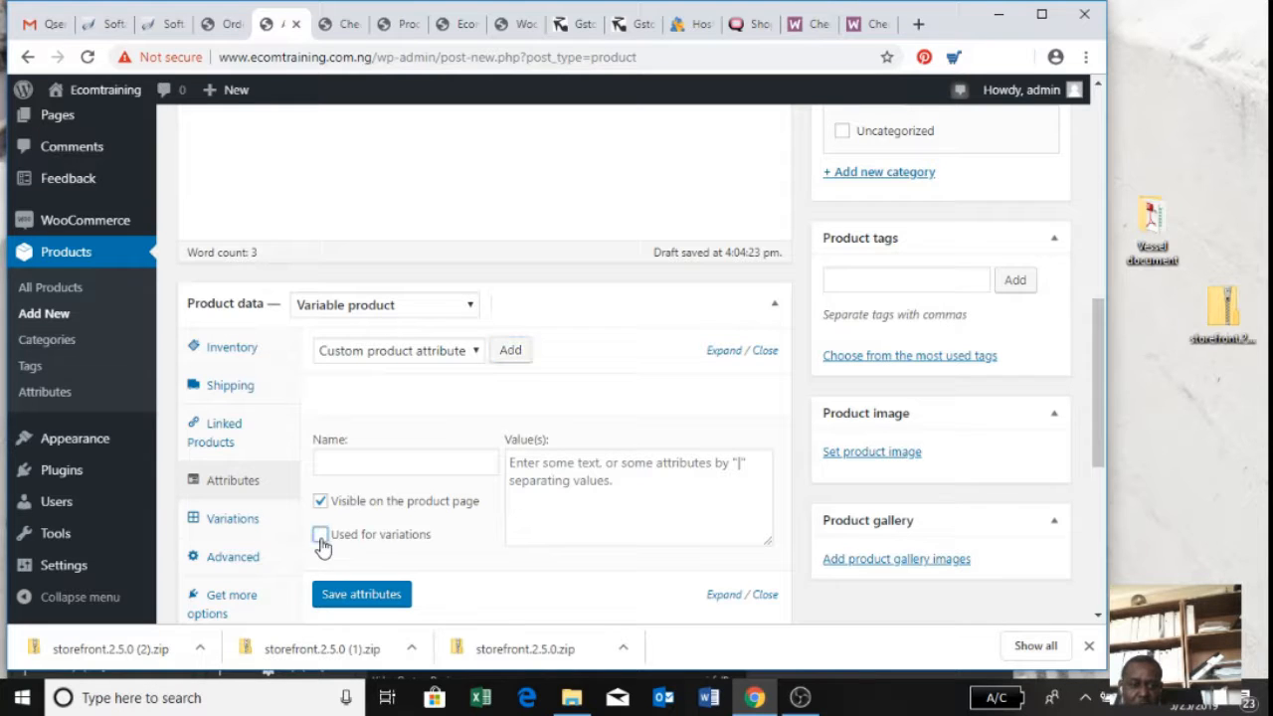
left_click(376, 458)
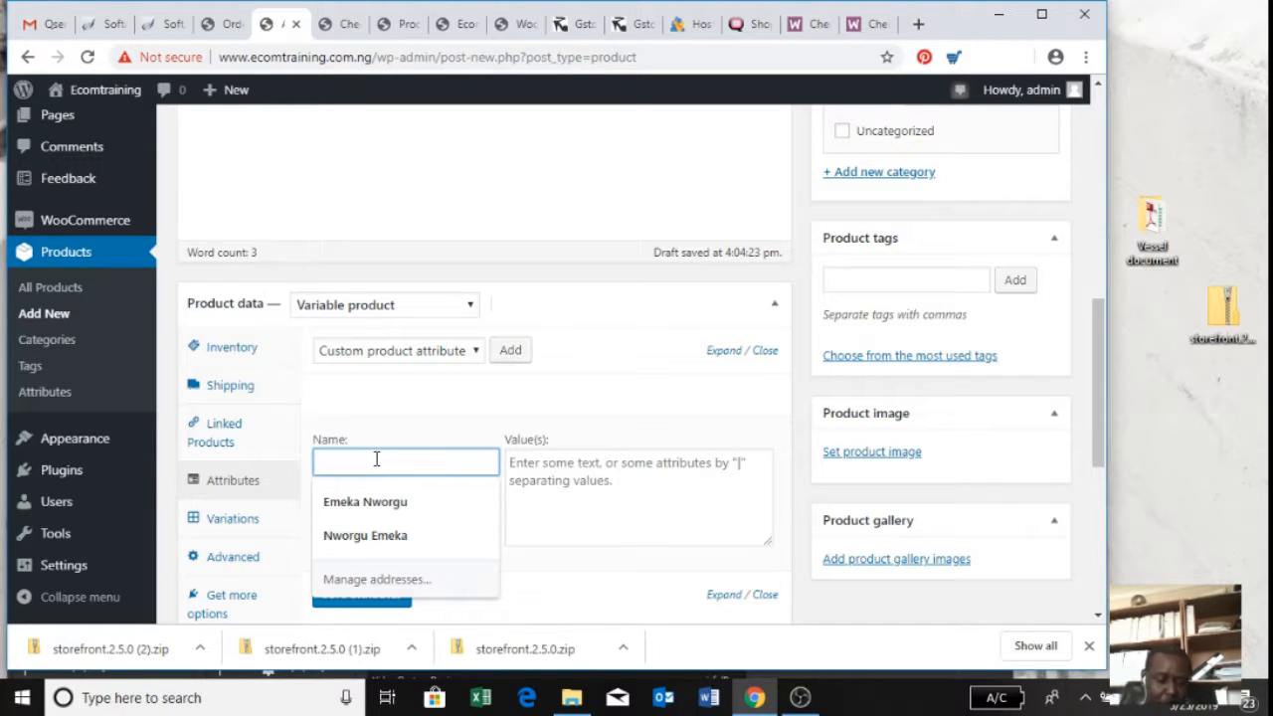
type("Siz")
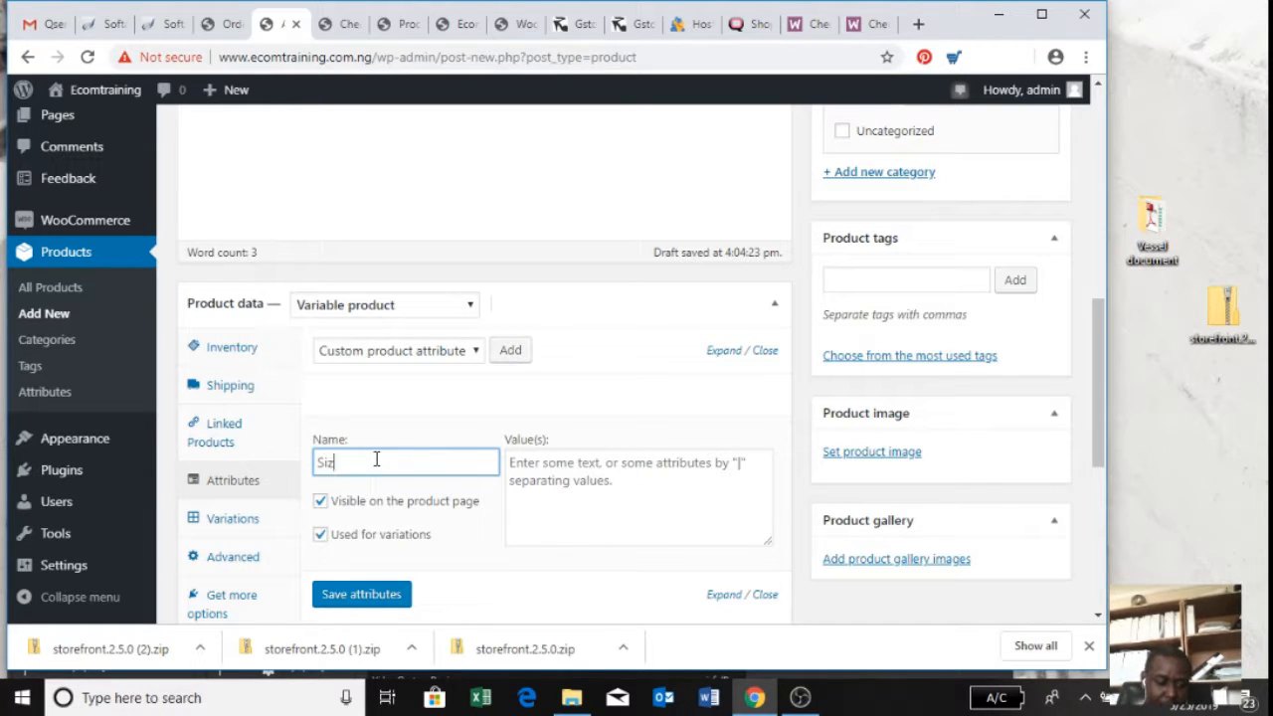
type("e")
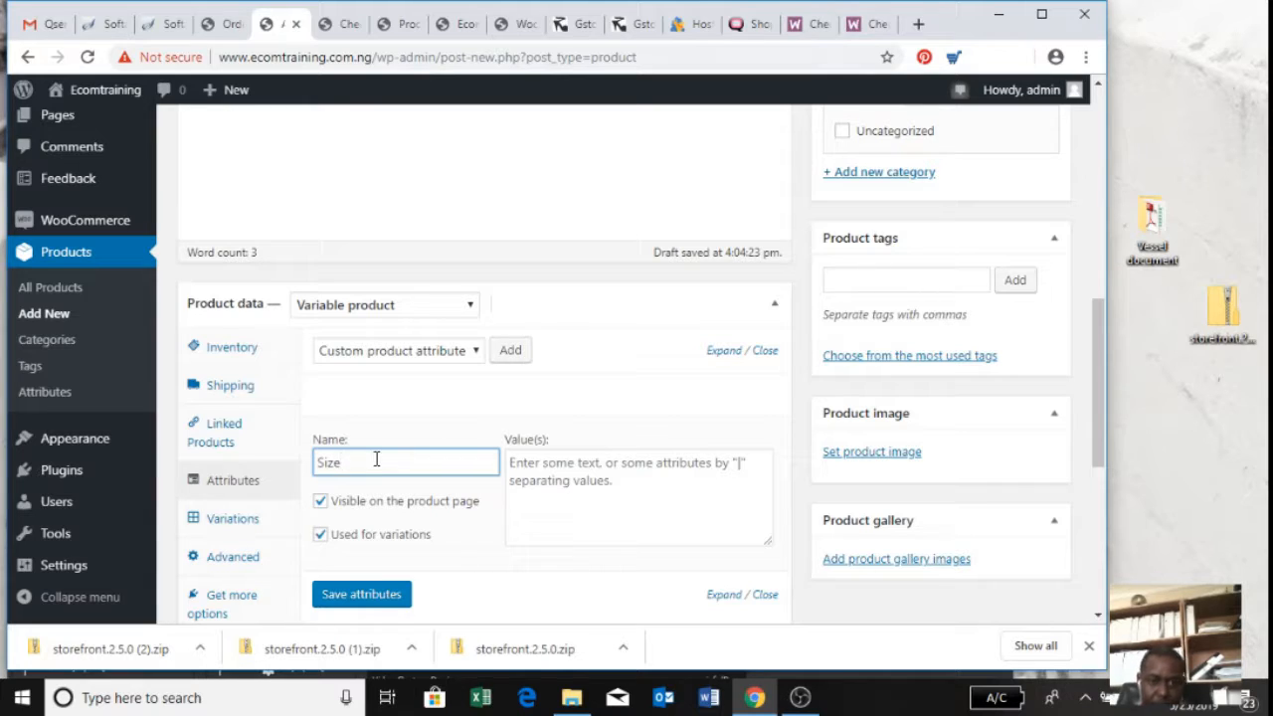
Give the Size attribute the values 37 | 38 | 40 and save the attributes
left_click(538, 470)
type("37 |")
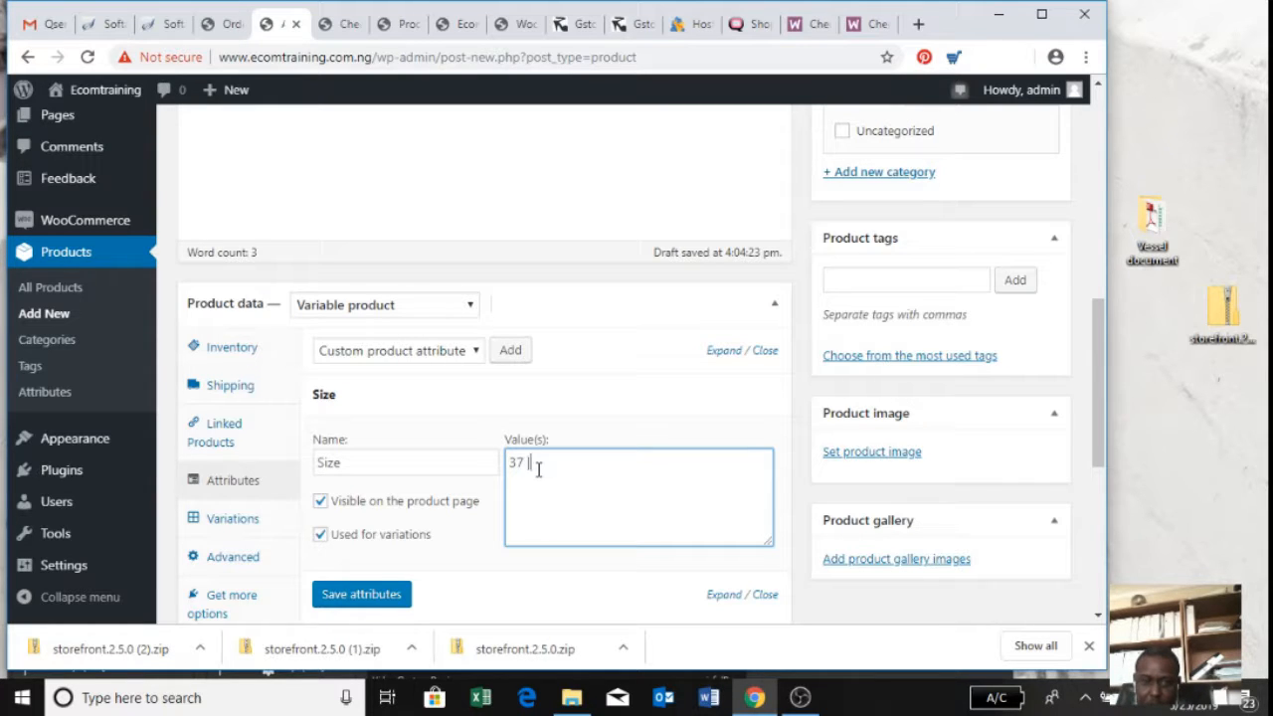
type("3")
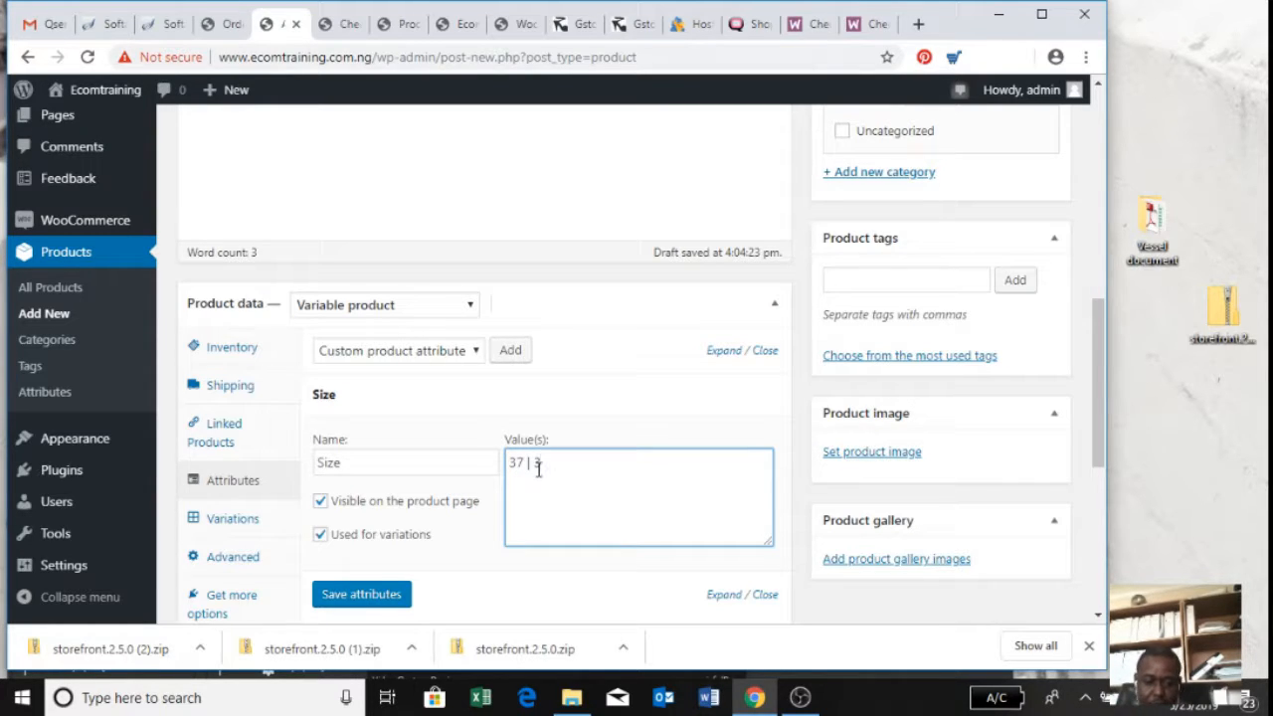
type("8")
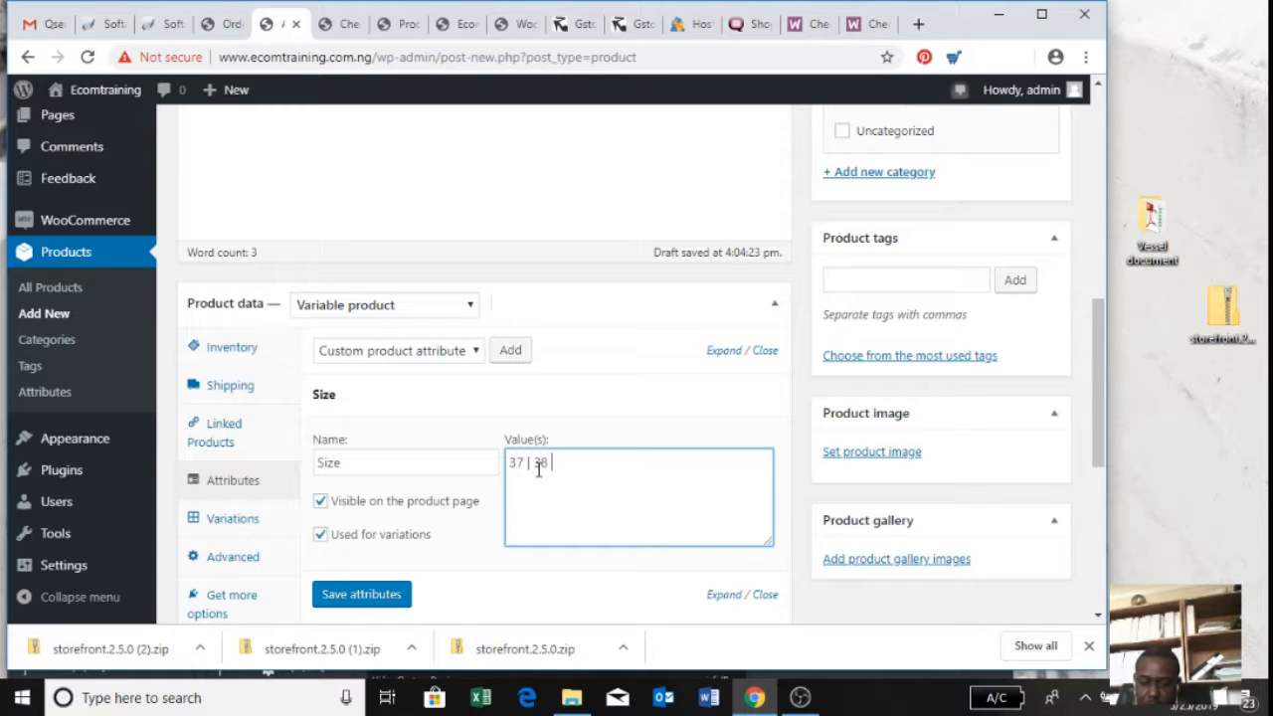
type(" | 40")
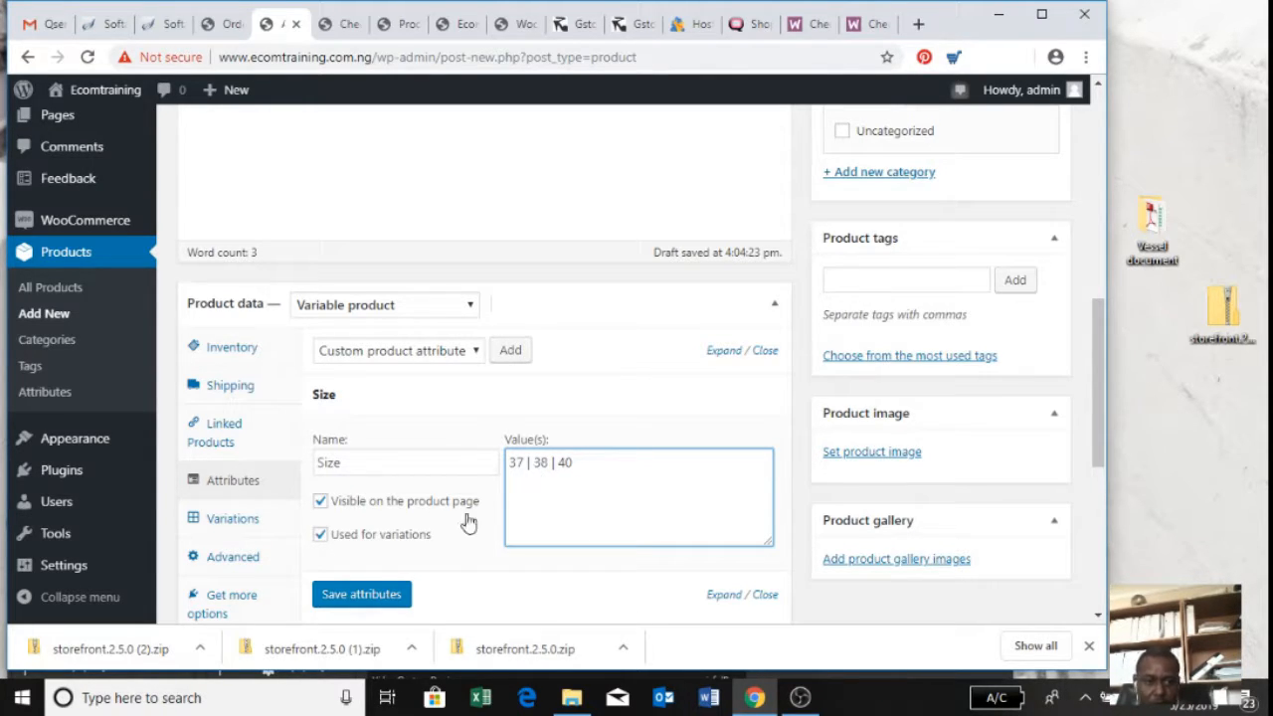
left_click(369, 594)
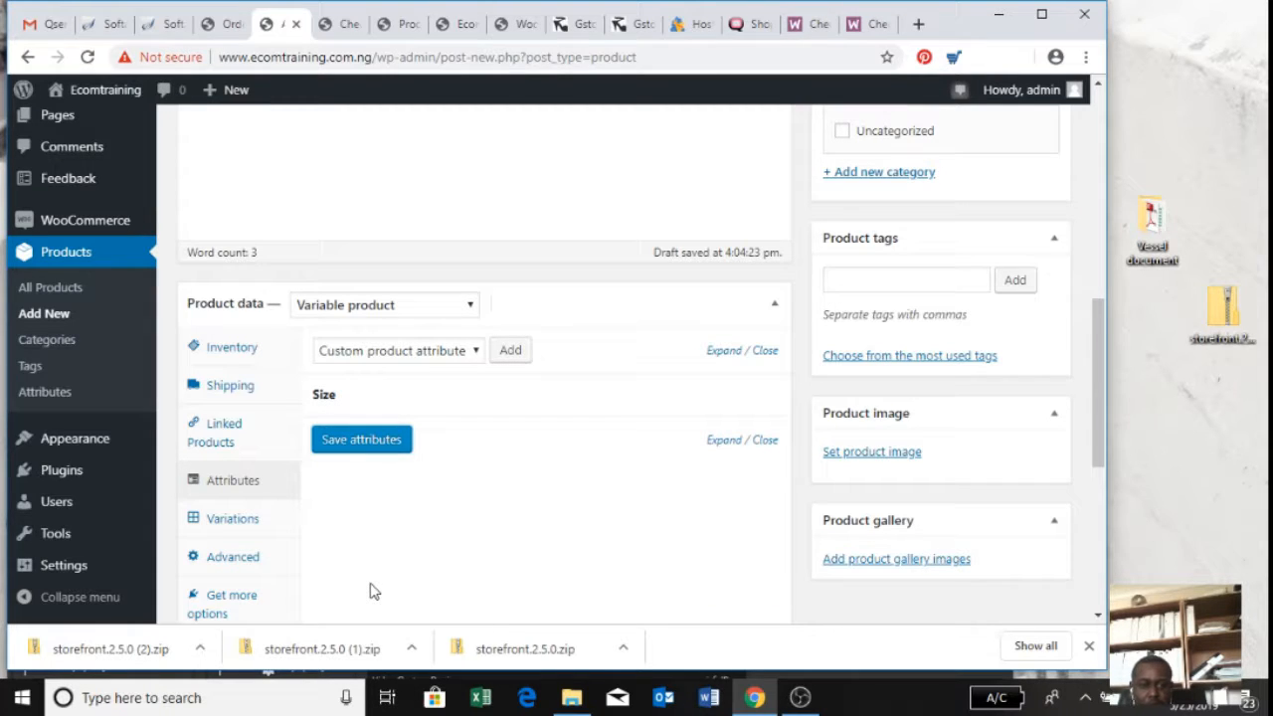
Add one variation to the product and expand its details
left_click(255, 517)
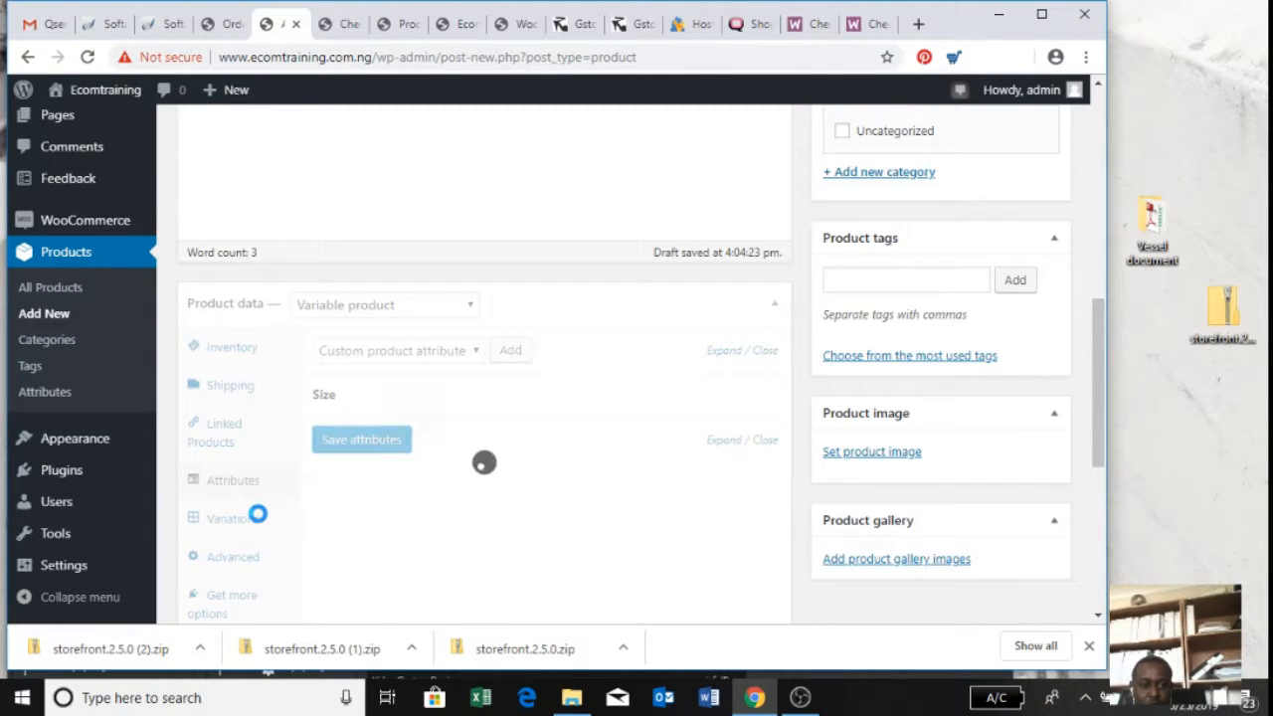
left_click(256, 524)
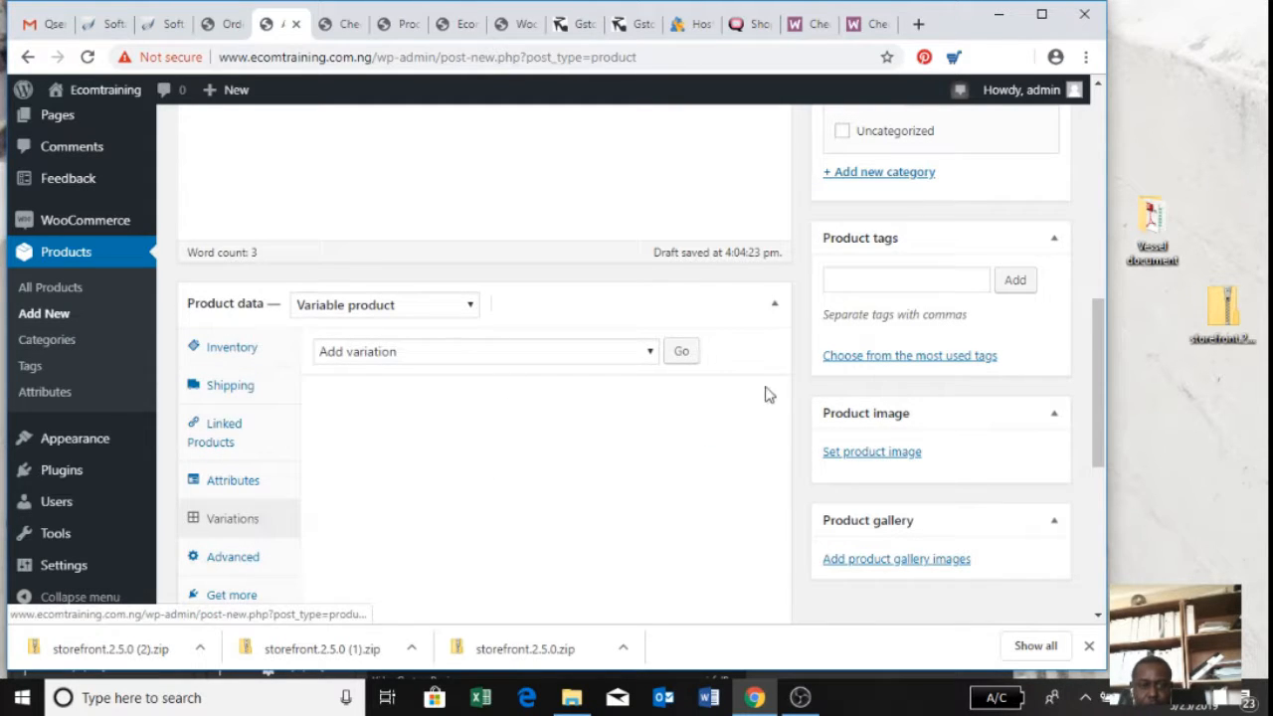
left_click(675, 357)
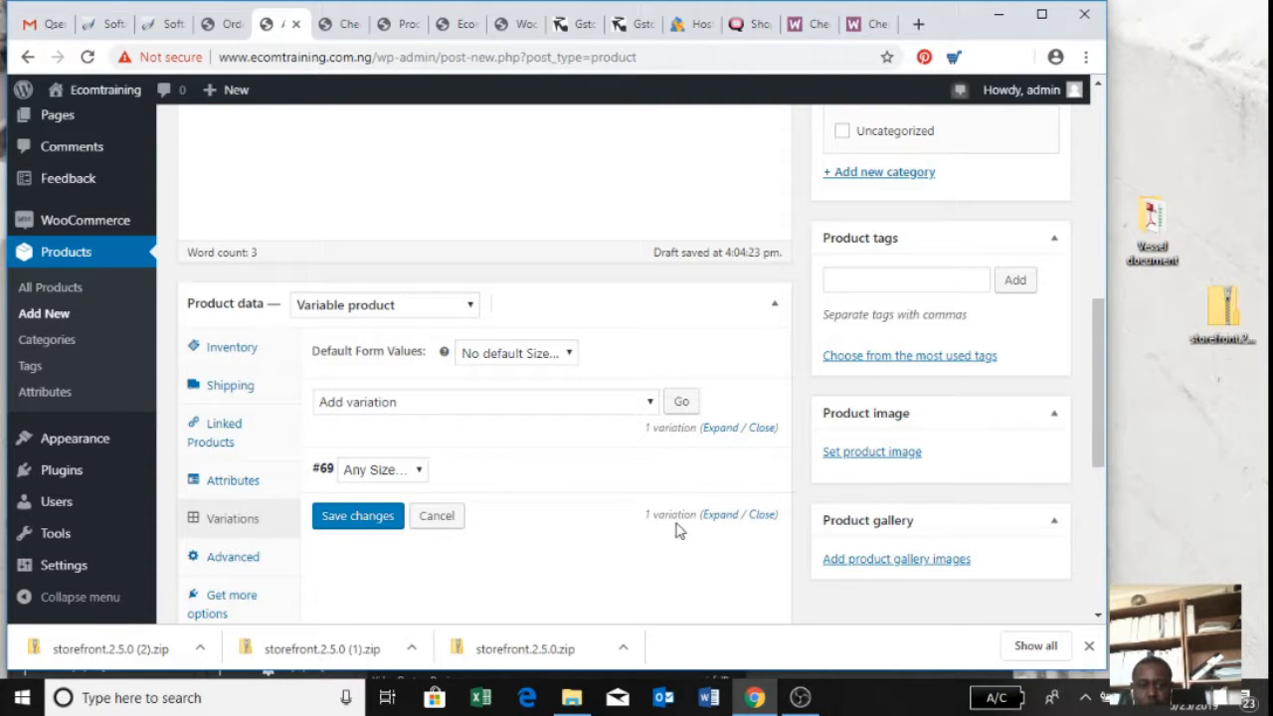
left_click(710, 516)
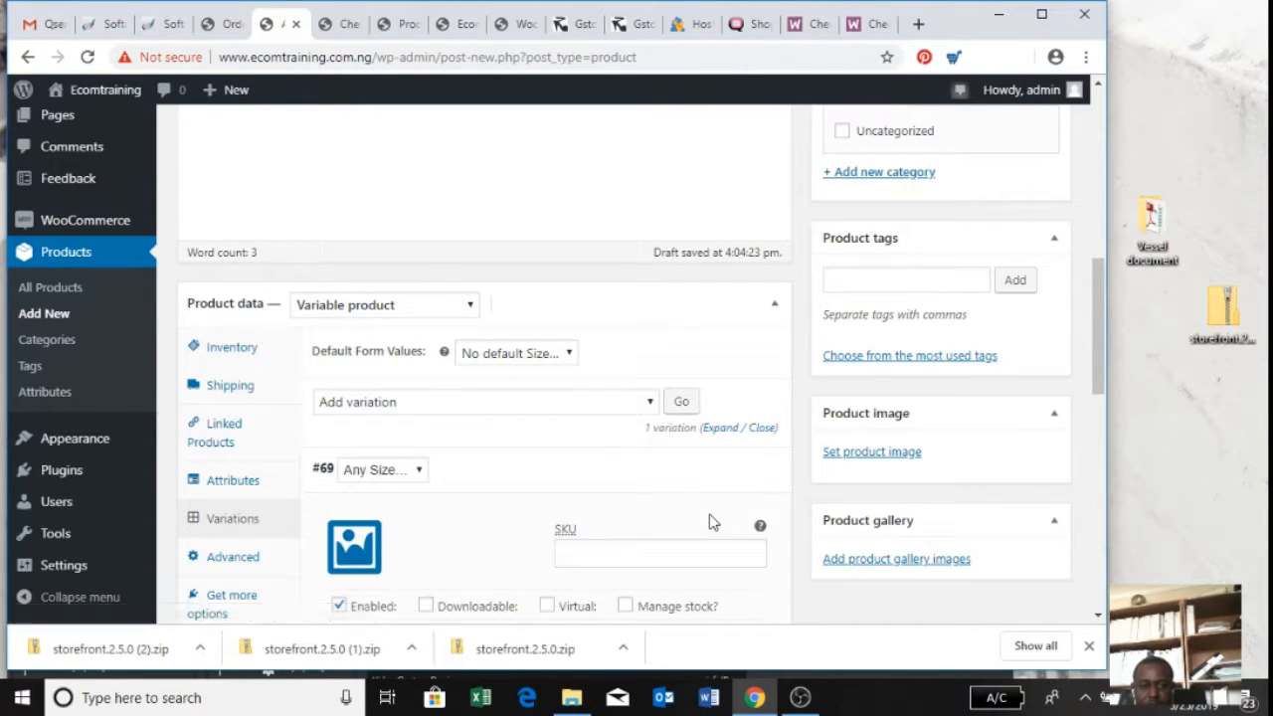
Give the variation the SKU 003, a regular price of 9800 and a sale price of 7500
left_click_drag(1094, 335, 1095, 409)
left_click(686, 256)
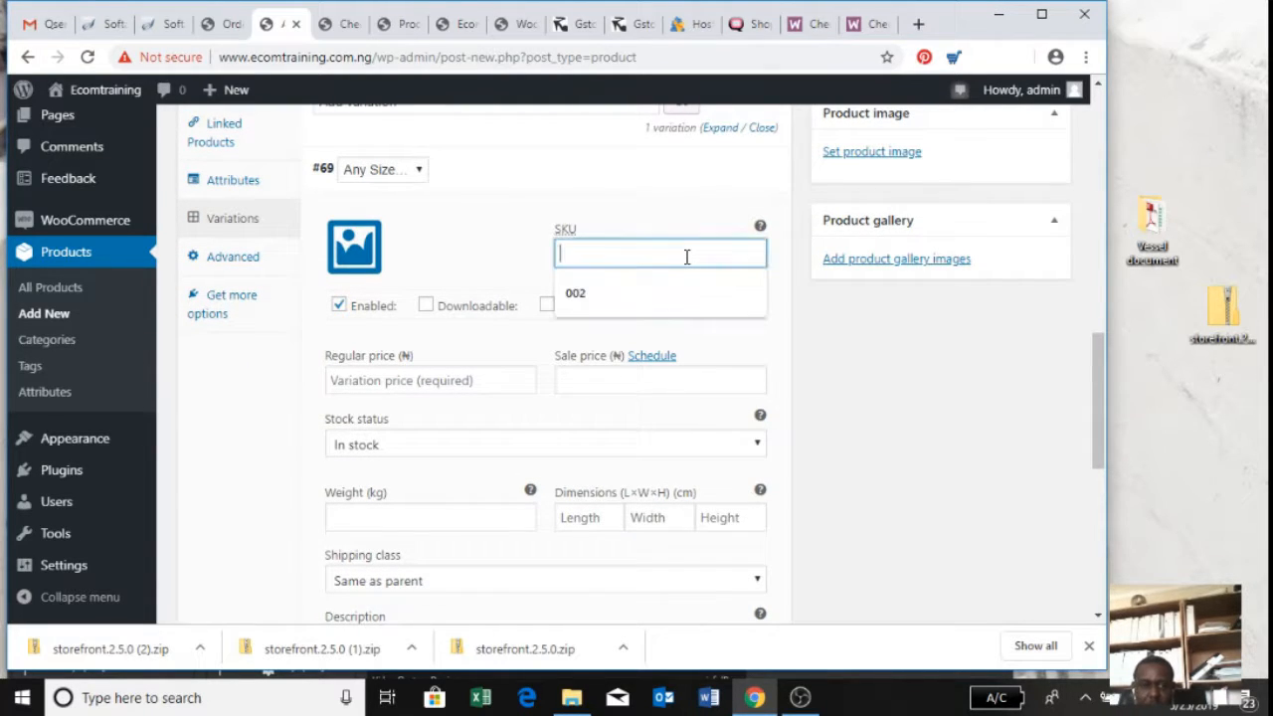
type("00")
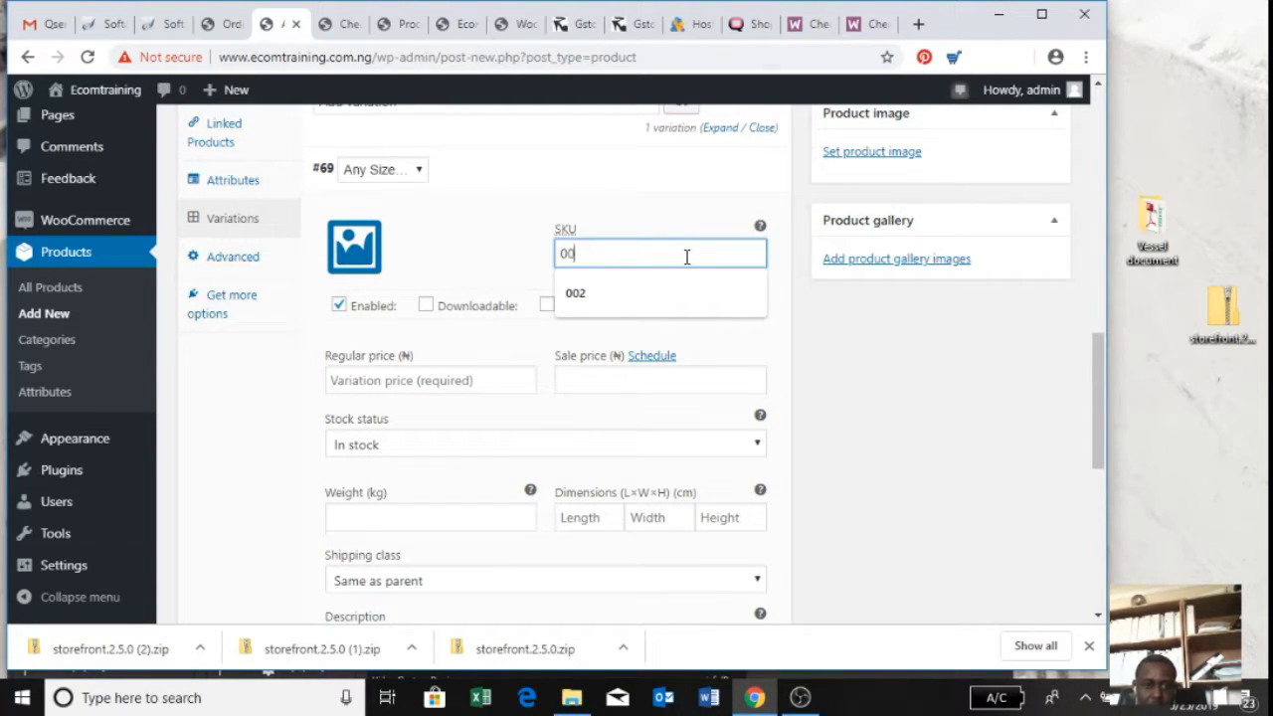
type("3")
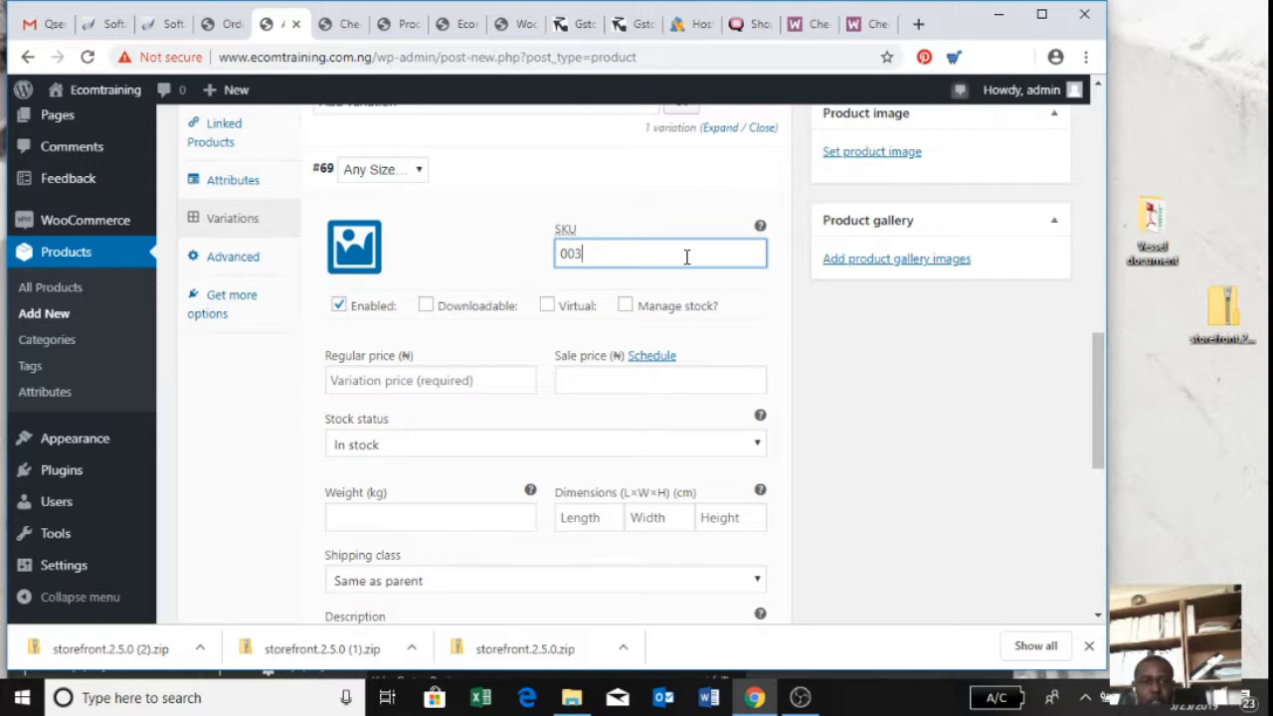
left_click(462, 382)
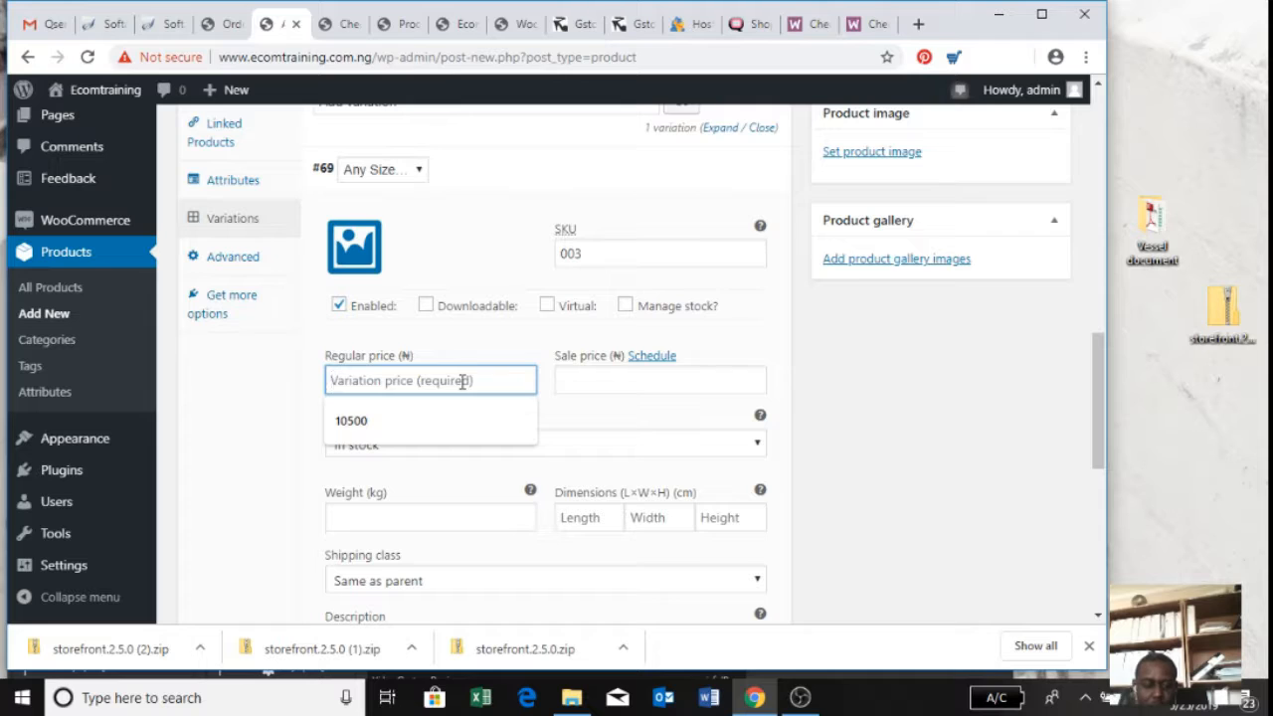
type("9800")
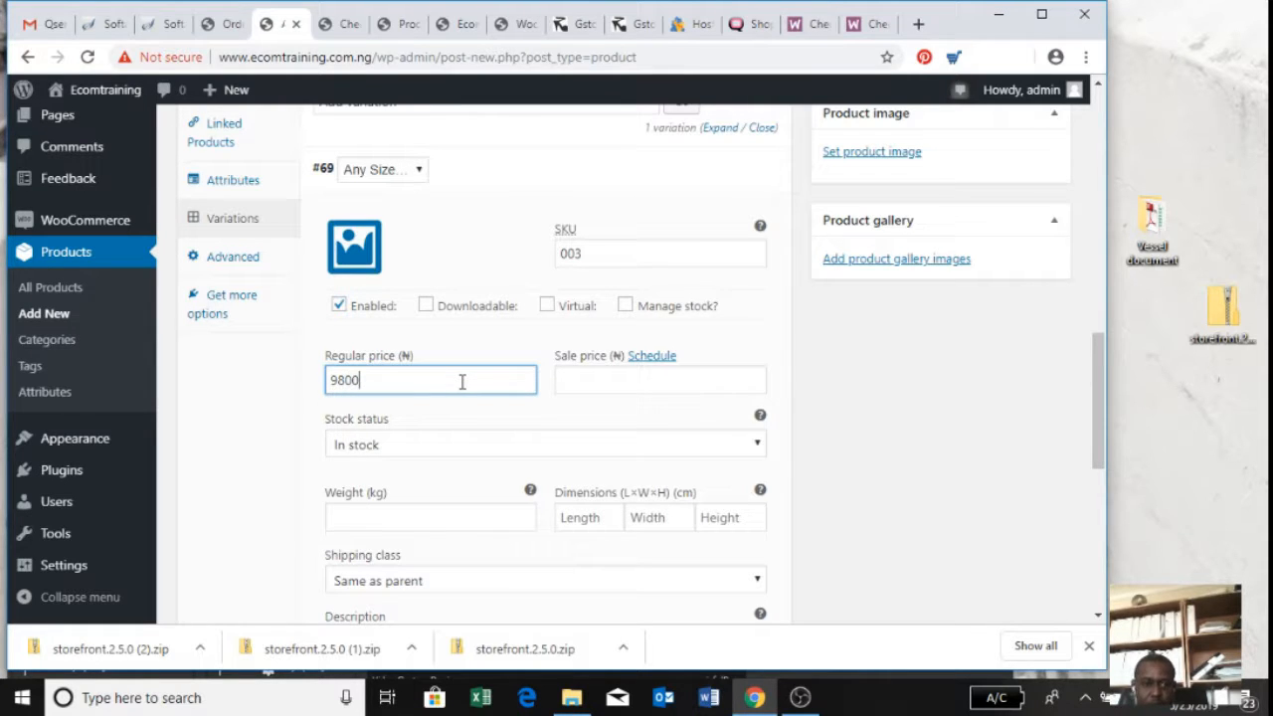
left_click(642, 376)
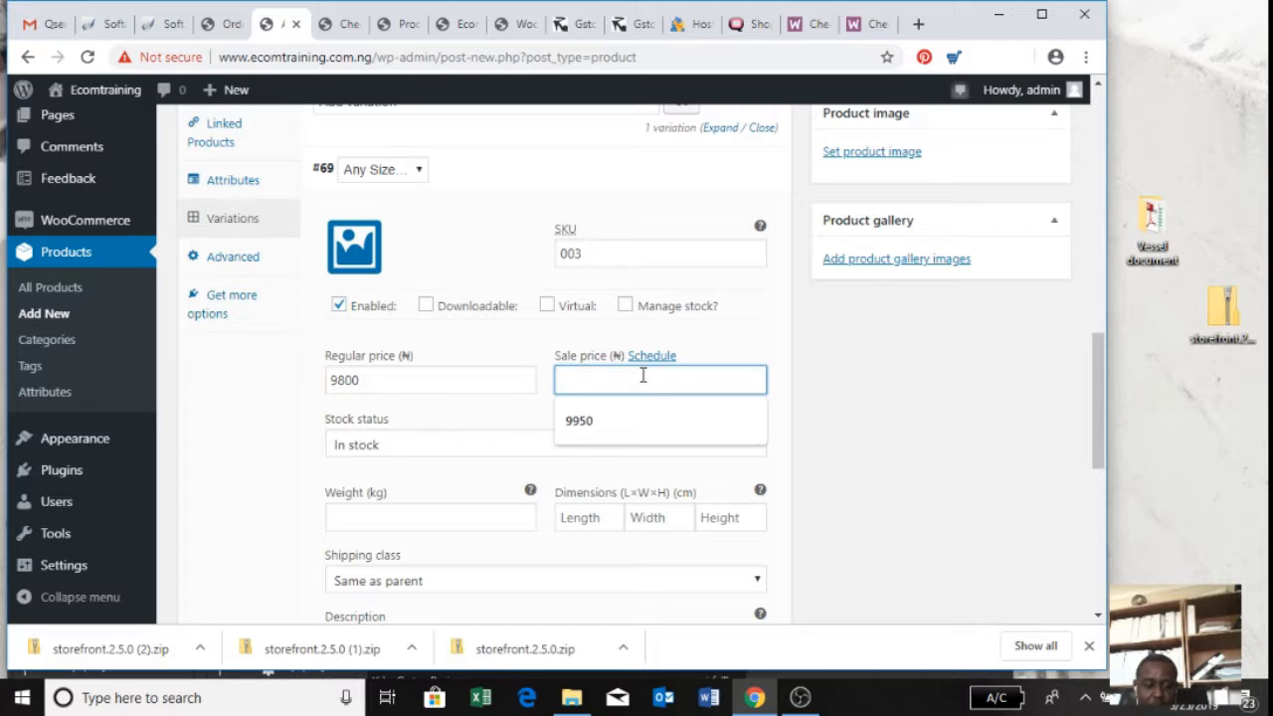
type("7500")
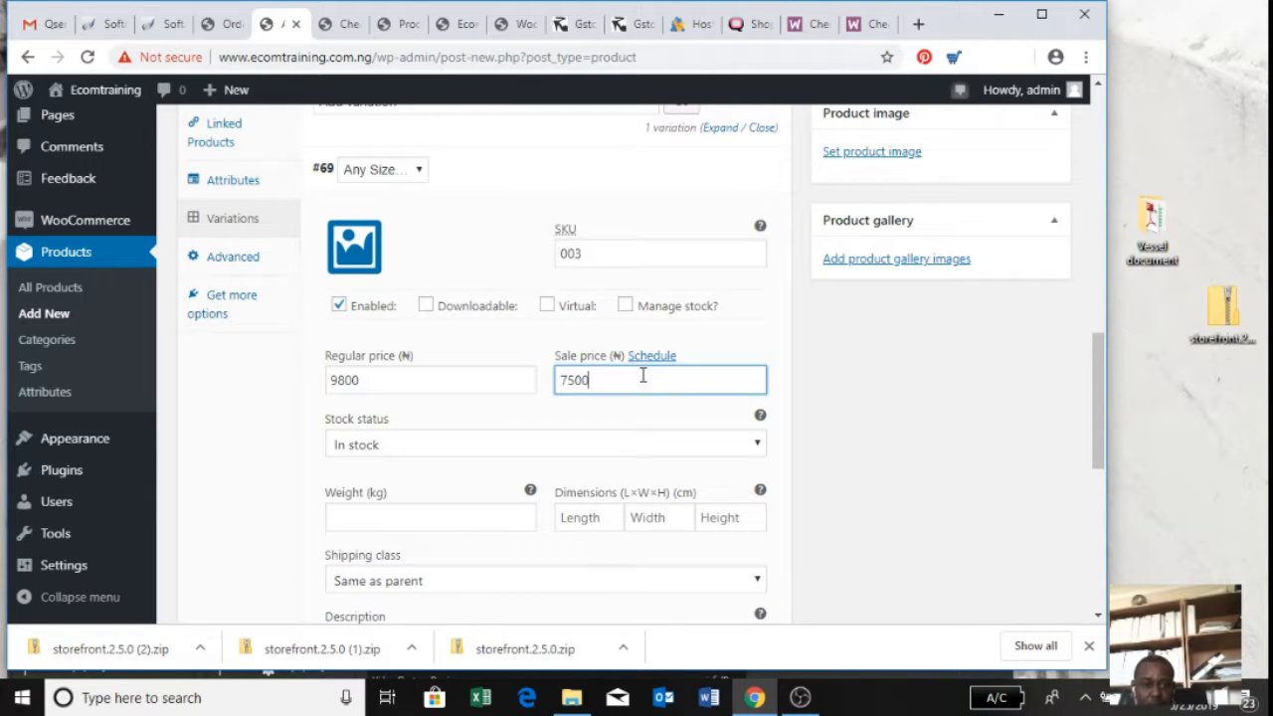
Choose In stock as the variation's stock status and set its weight to 0.6 kg
left_click(450, 516)
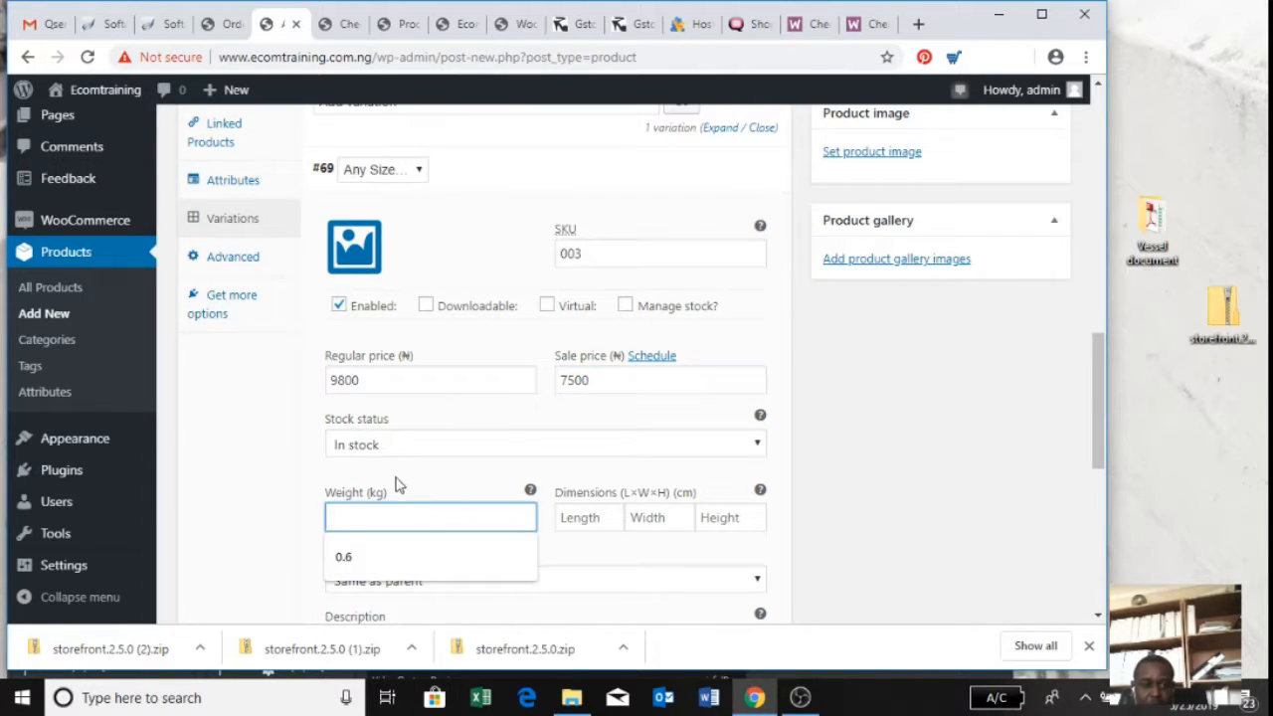
left_click(414, 447)
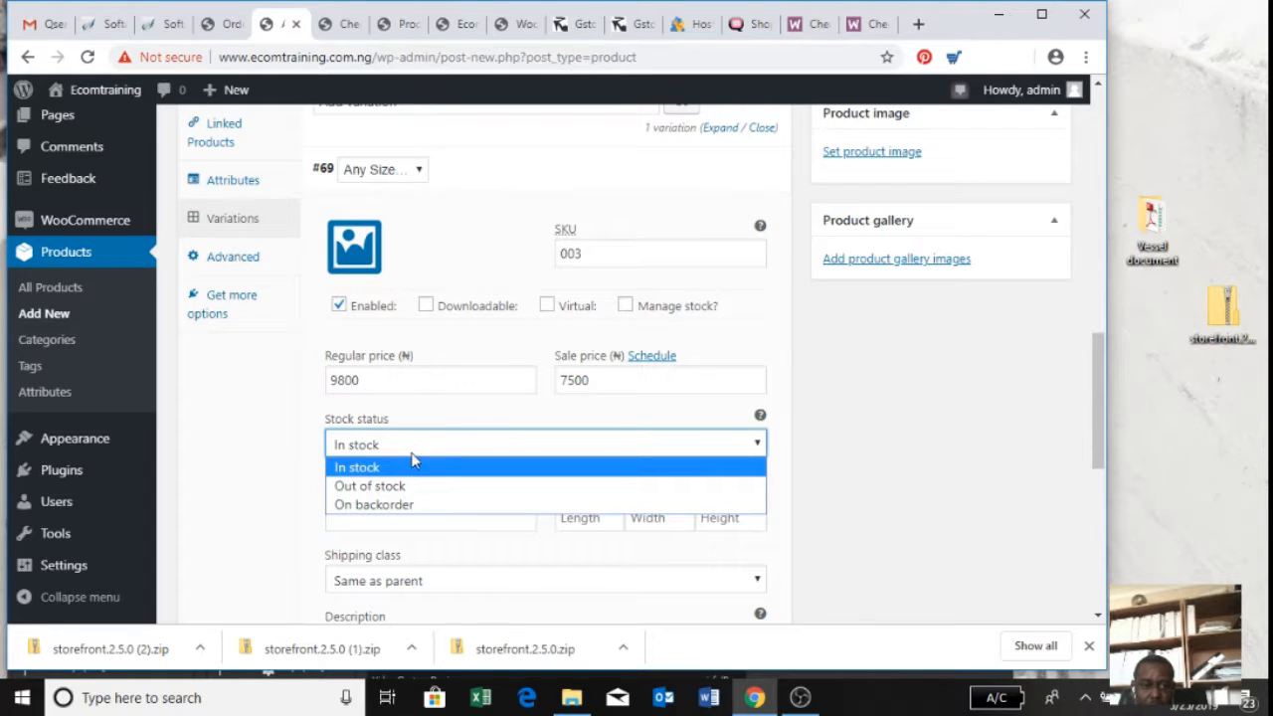
left_click(408, 465)
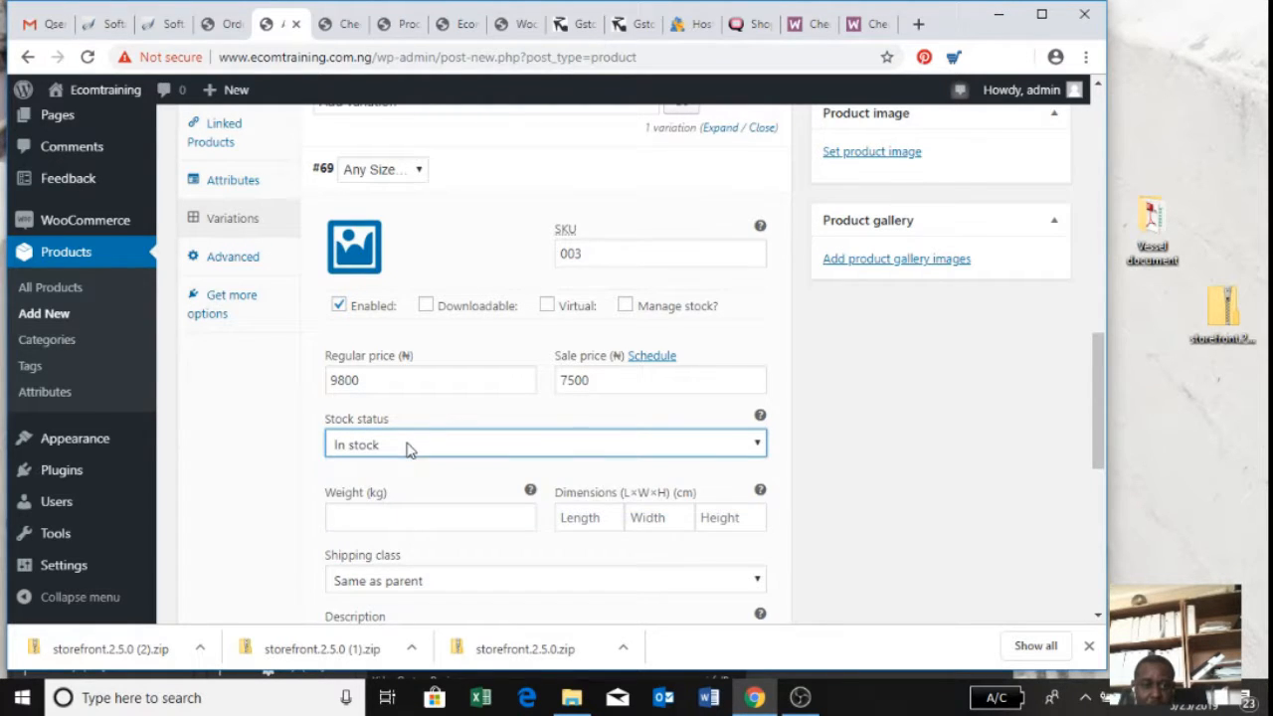
left_click(400, 515)
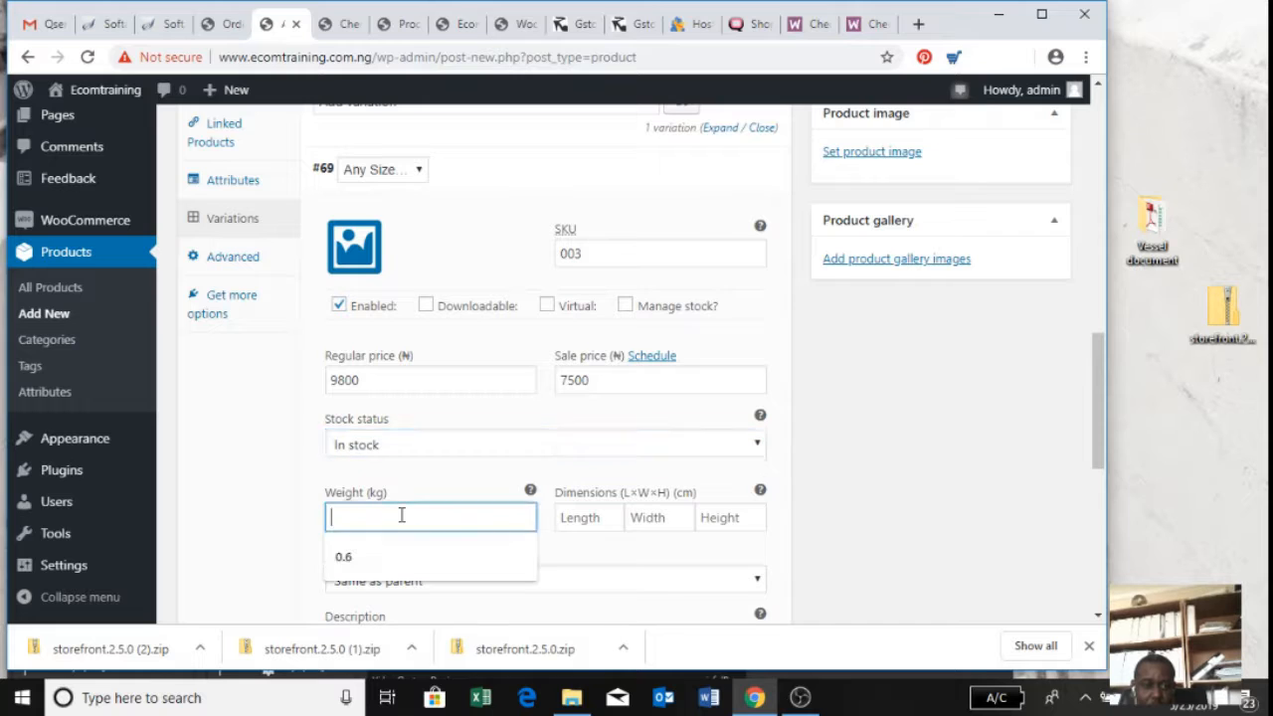
left_click(401, 553)
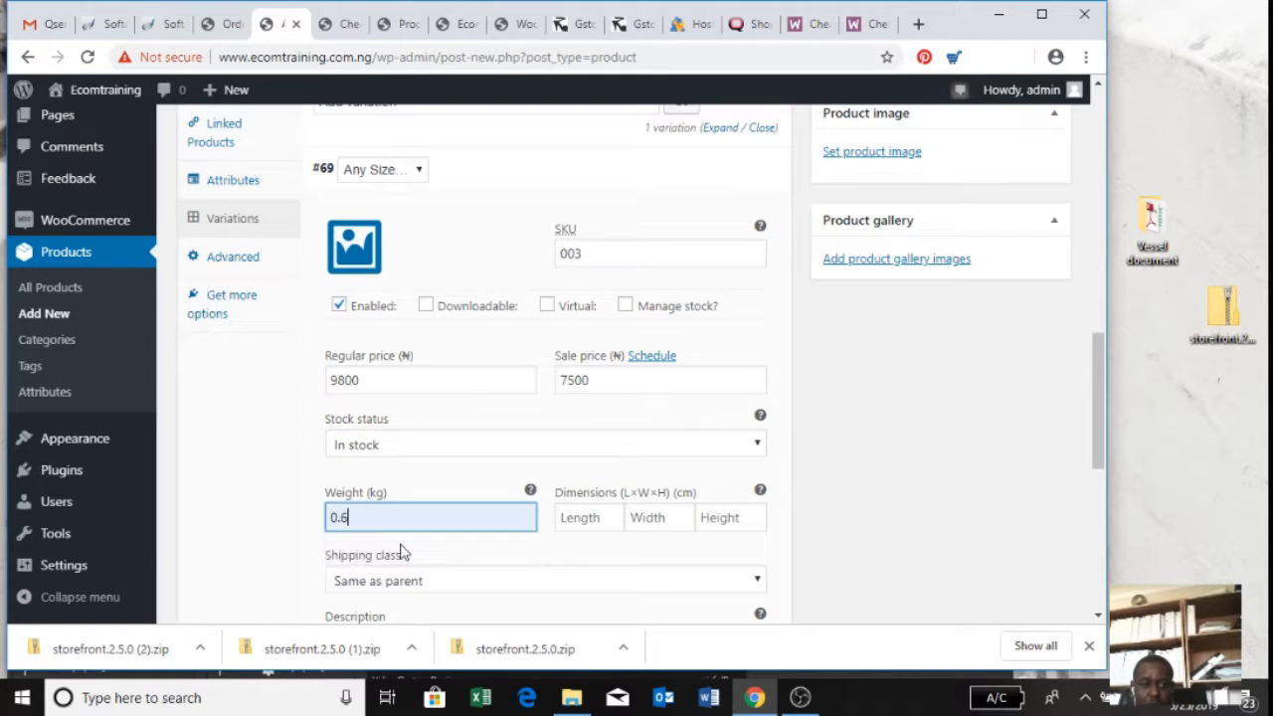
Set the variation's dimensions to 40 cm length, 20 cm width and 10 cm height
left_click(579, 518)
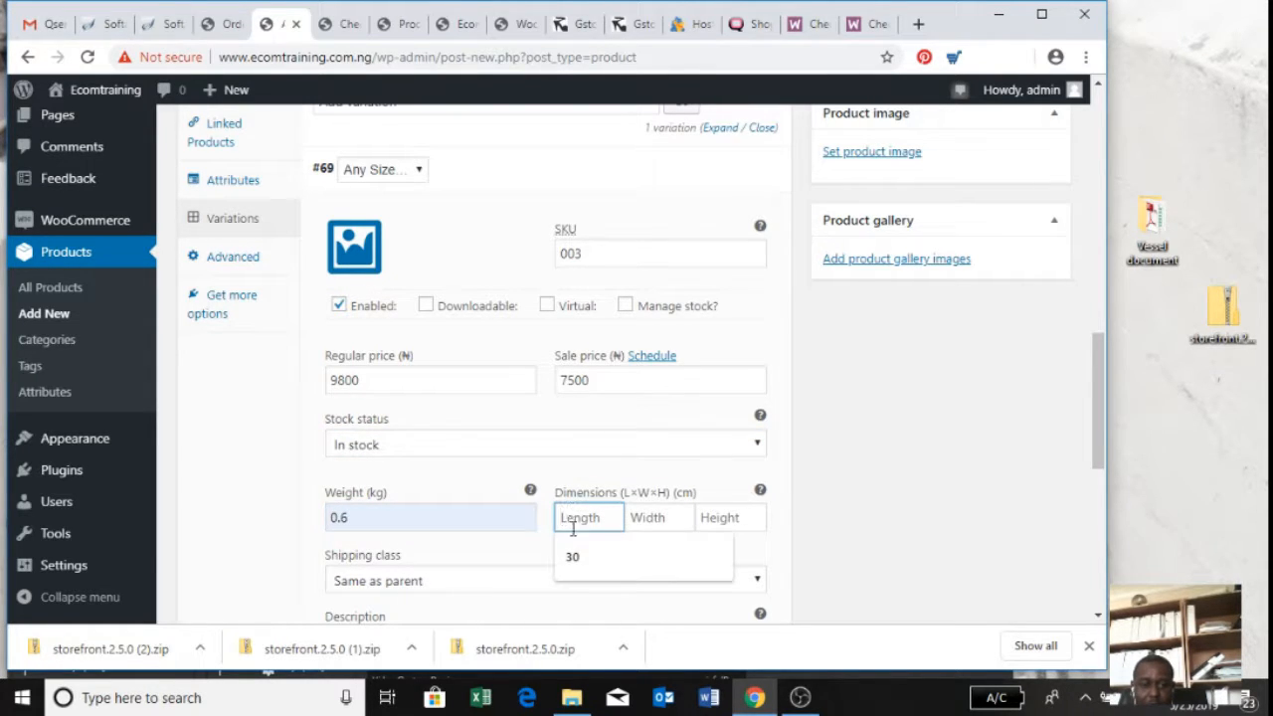
type("40")
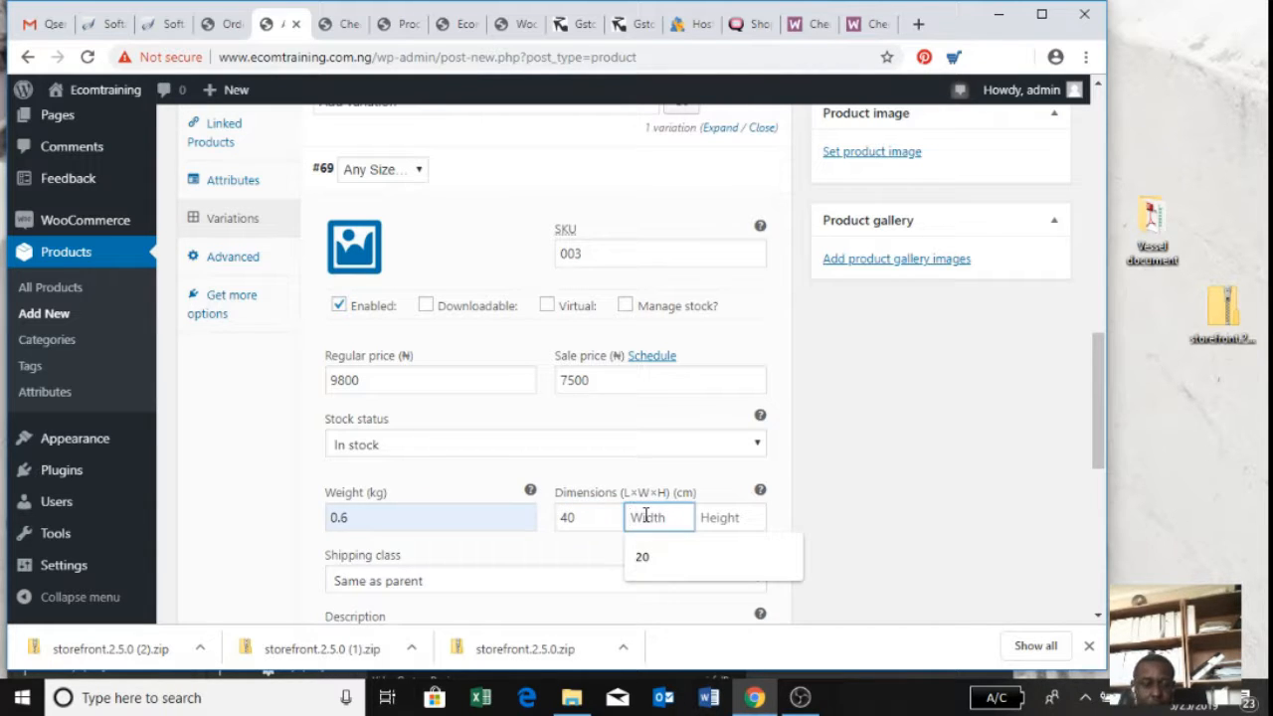
left_click(648, 556)
left_click(751, 518)
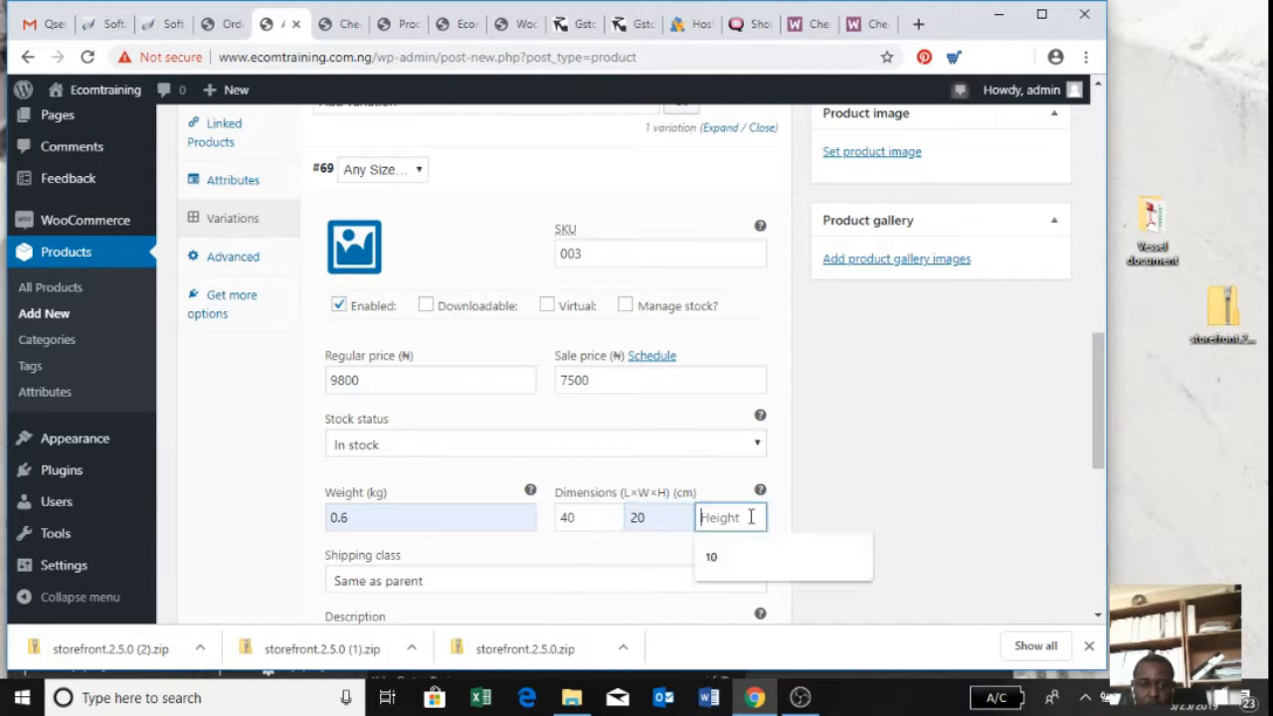
left_click(730, 558)
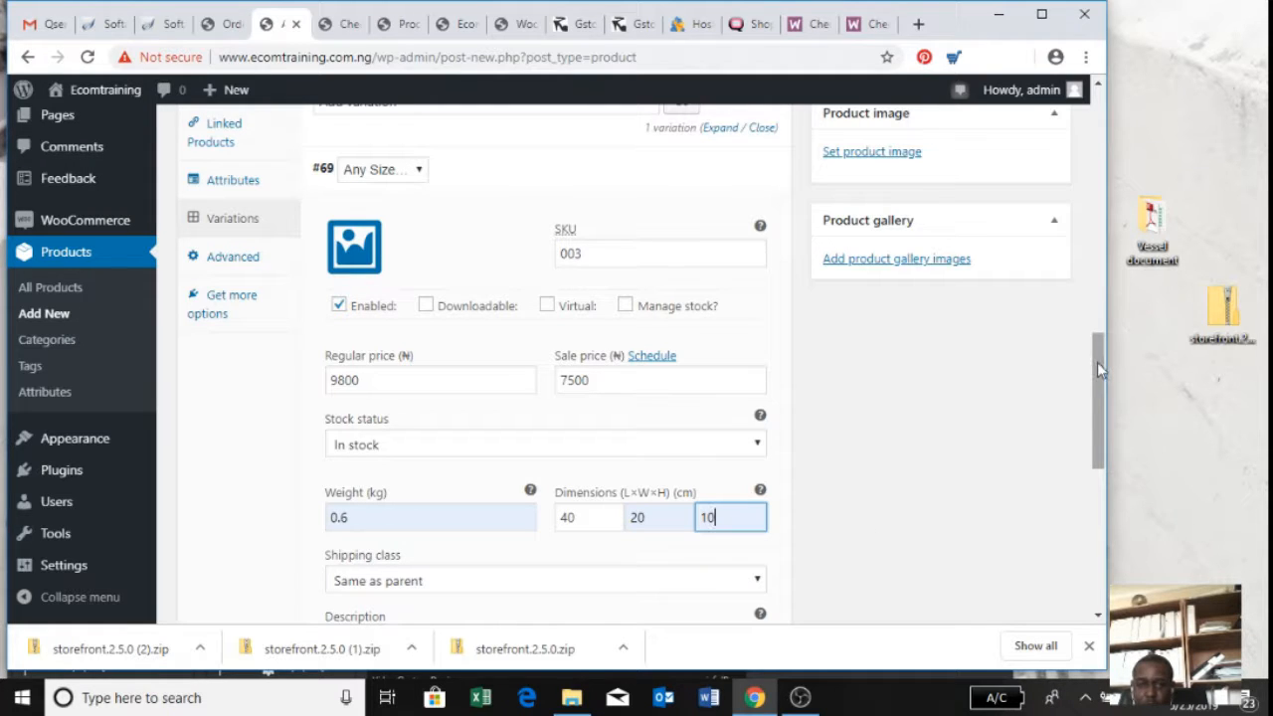
Enter "Woman shoes" as the variation's description
left_click_drag(1097, 362, 1097, 436)
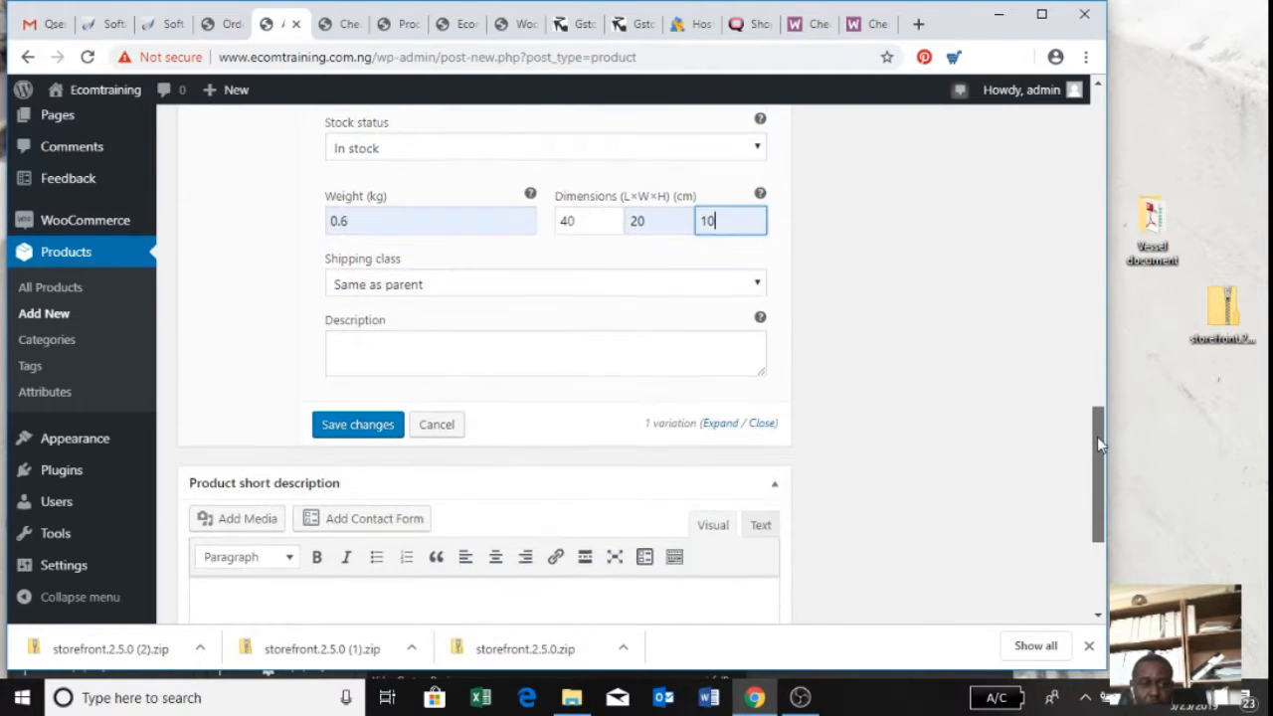
left_click(573, 344)
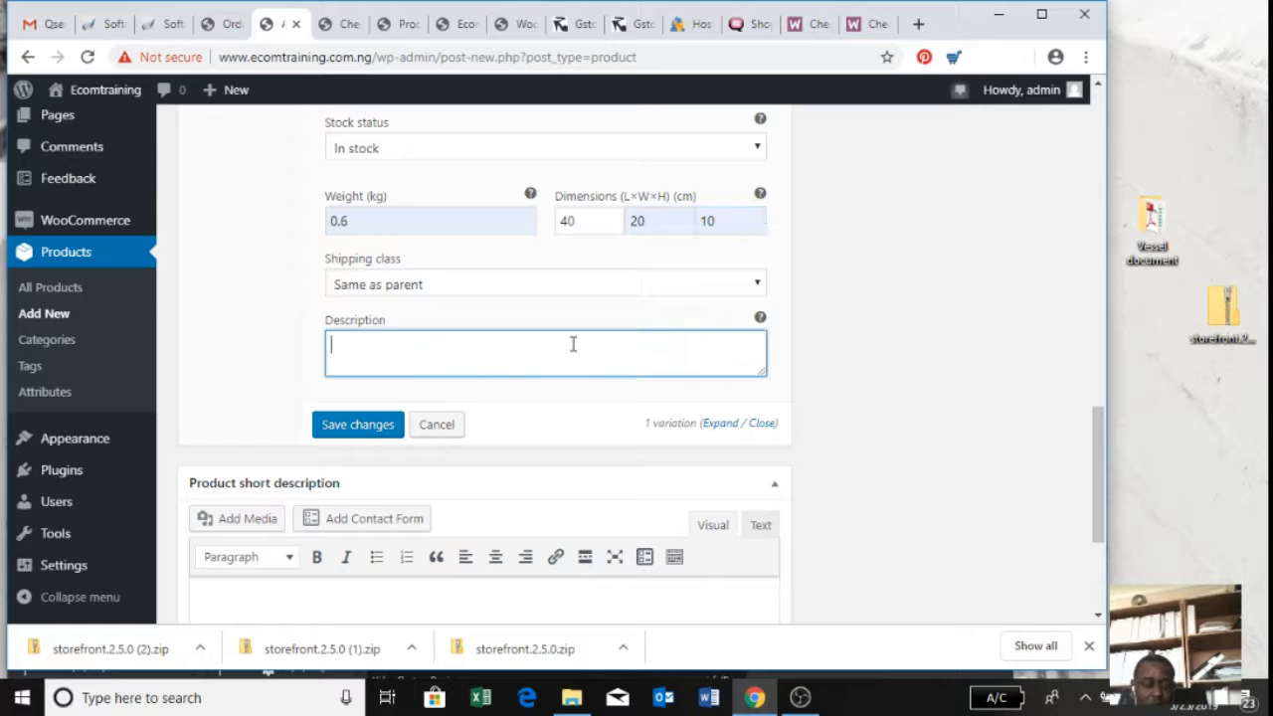
type("W")
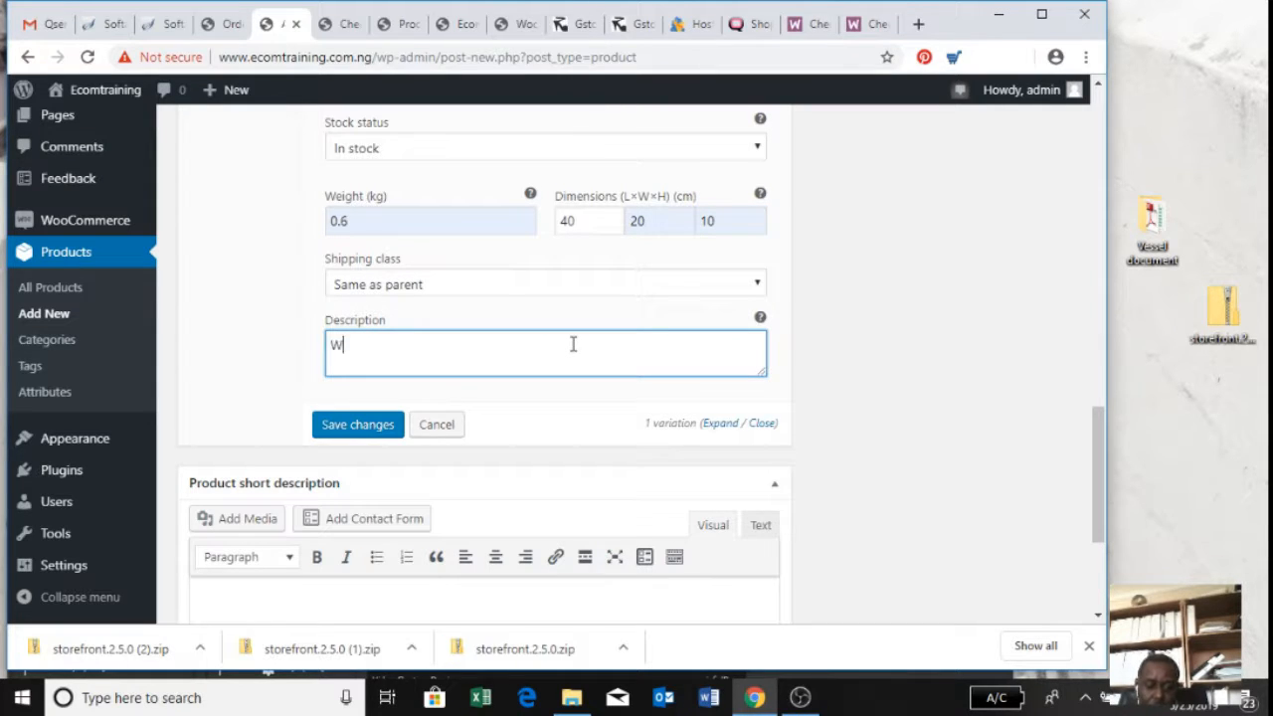
type("oman ")
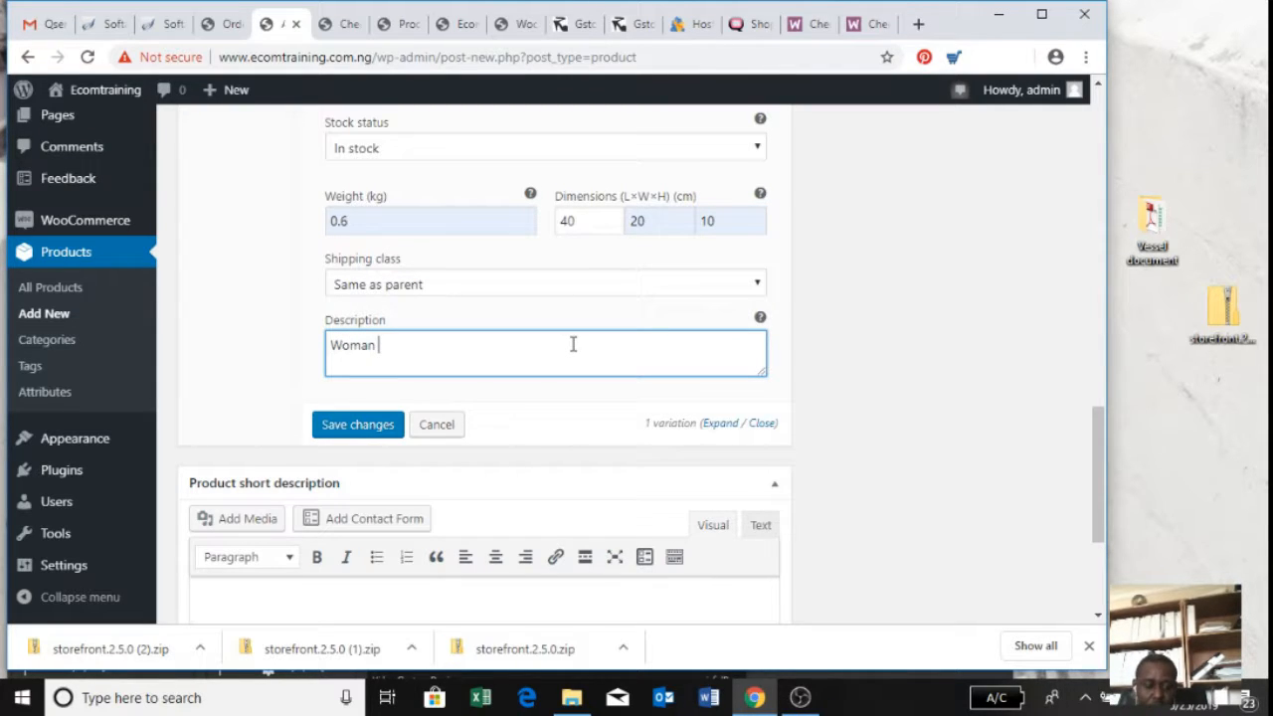
type("shoes")
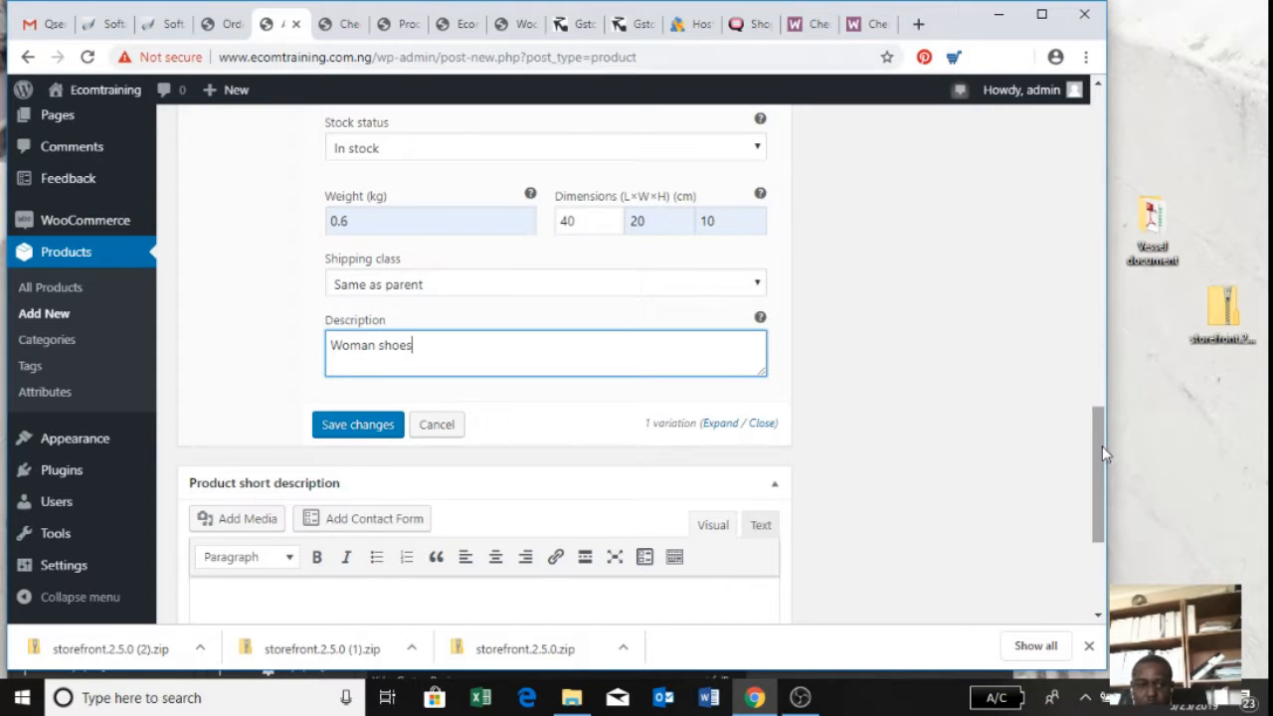
Upload picture 5 from the Woman Shoe folder for use as the product image
left_click_drag(1101, 445, 1080, 291)
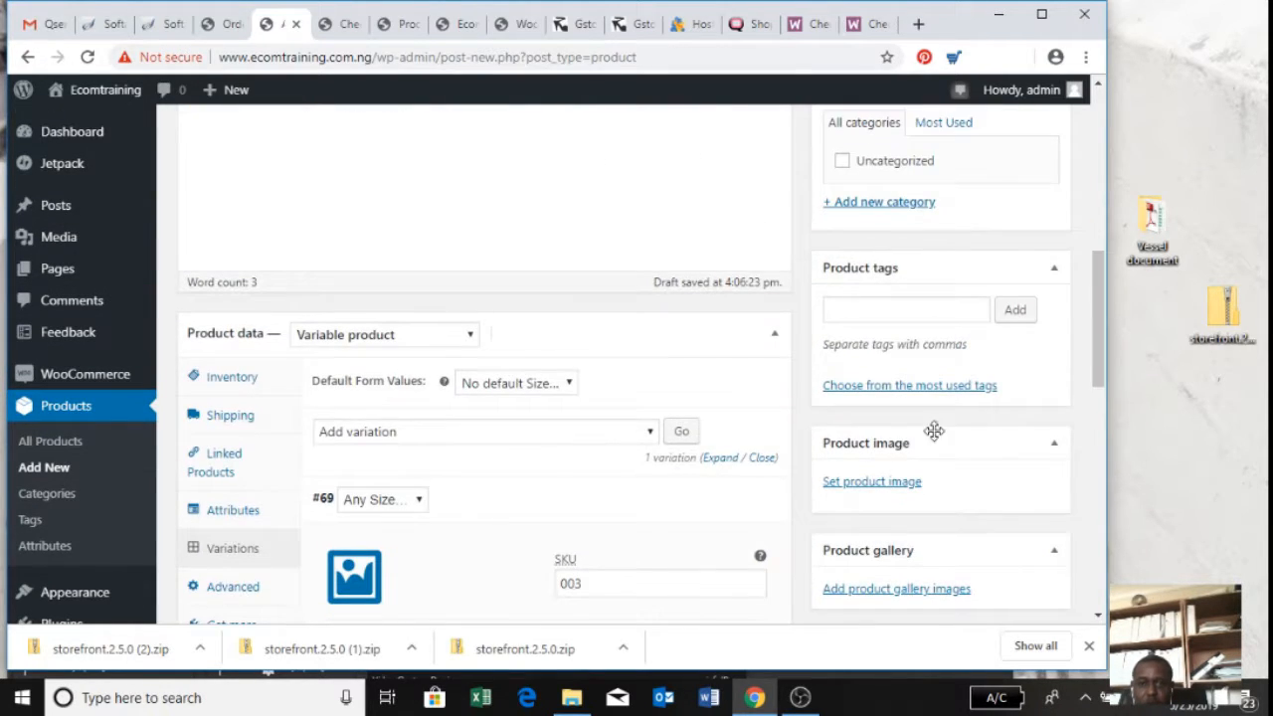
left_click(868, 487)
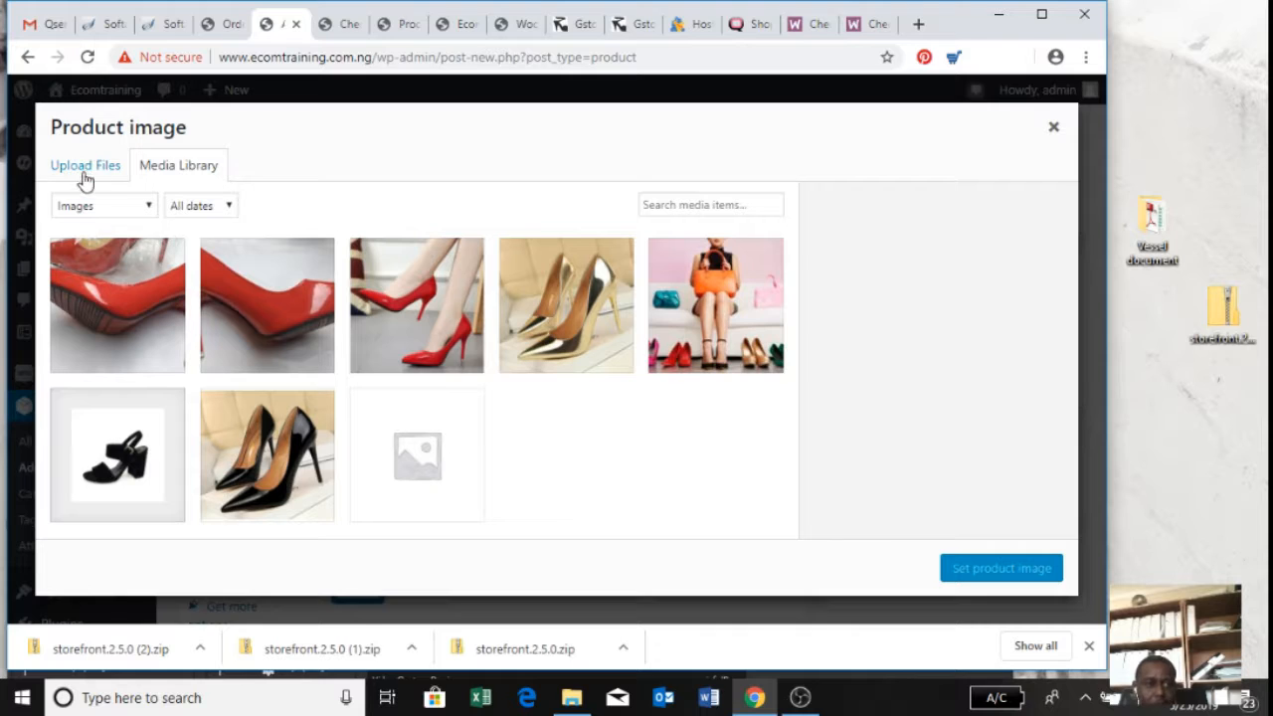
left_click(86, 169)
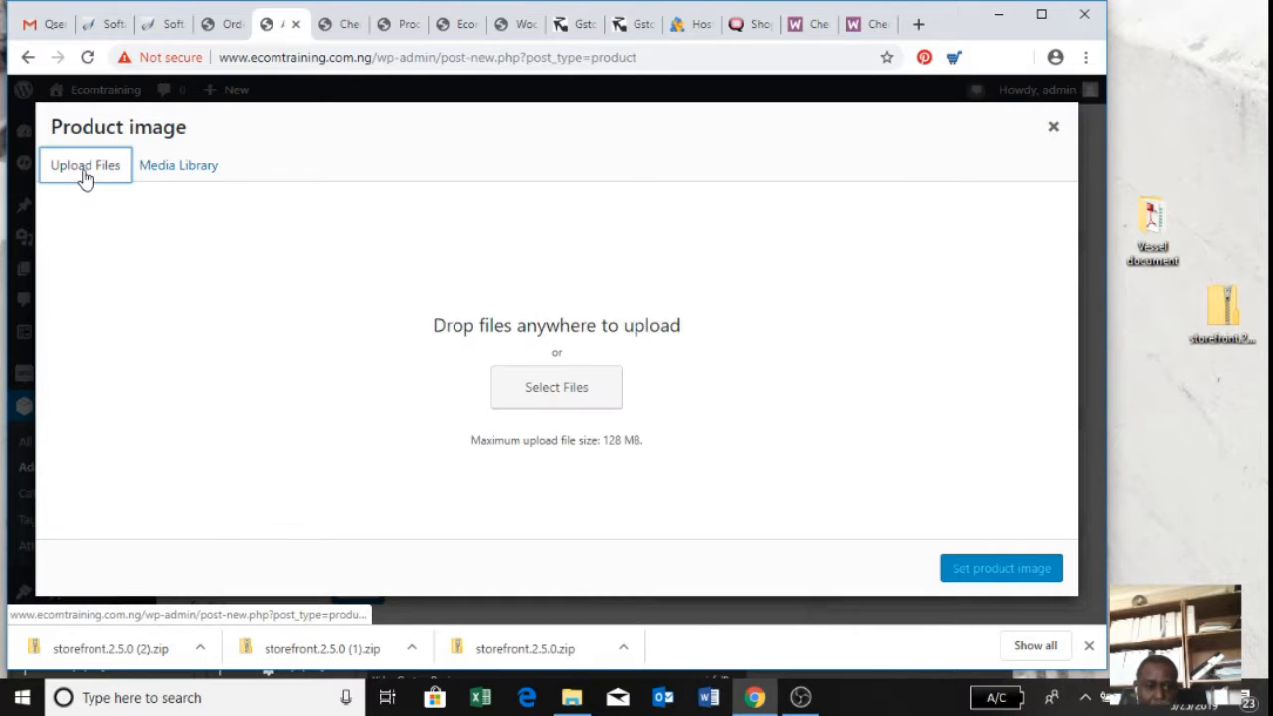
left_click(528, 392)
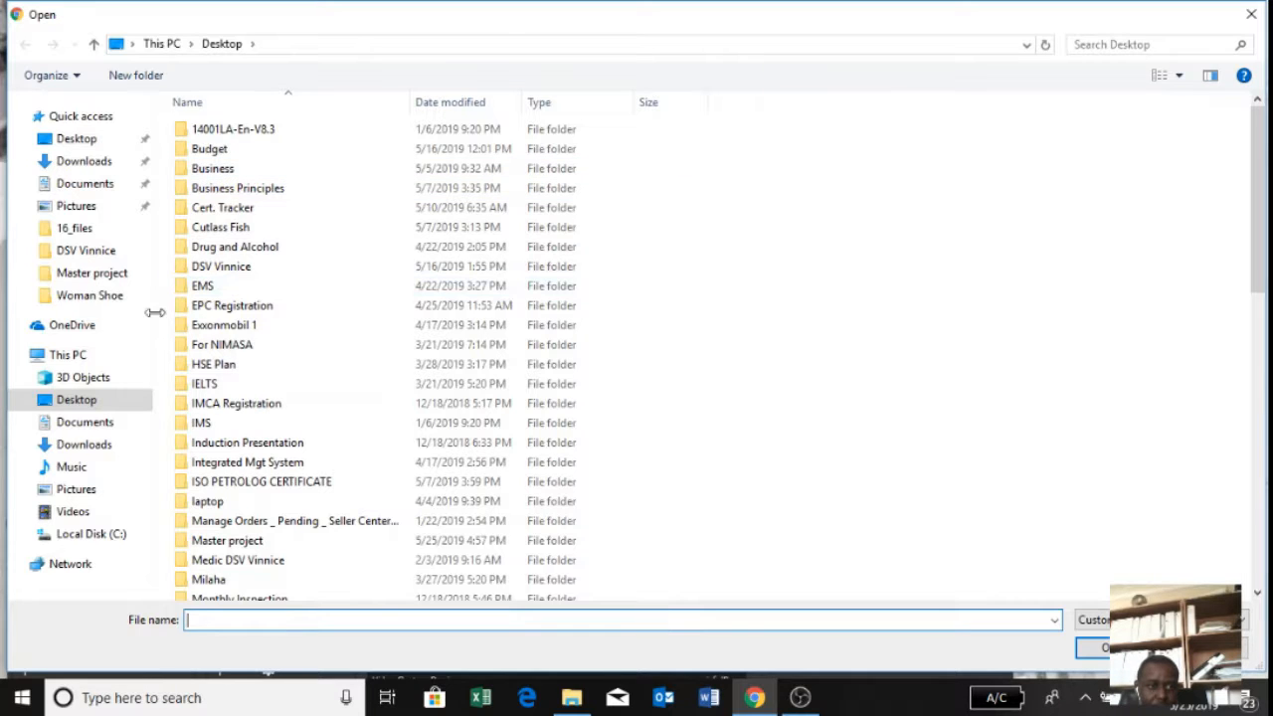
left_click(89, 296)
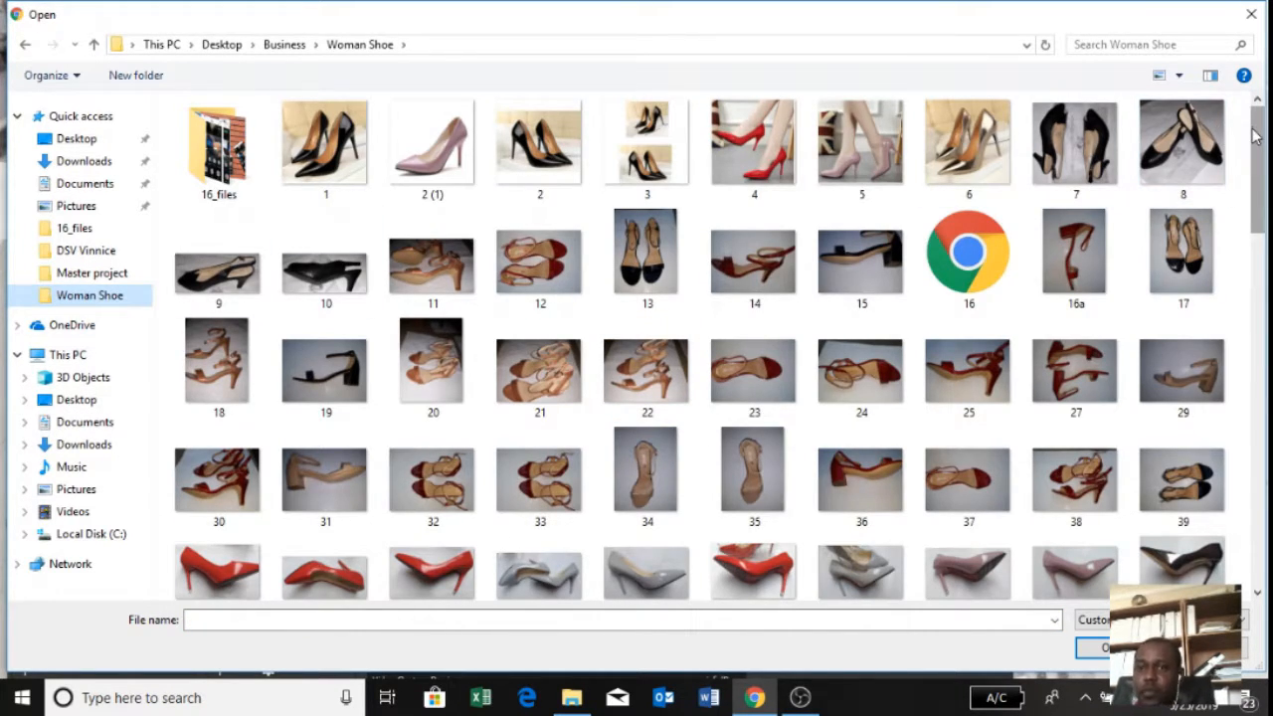
left_click(883, 147)
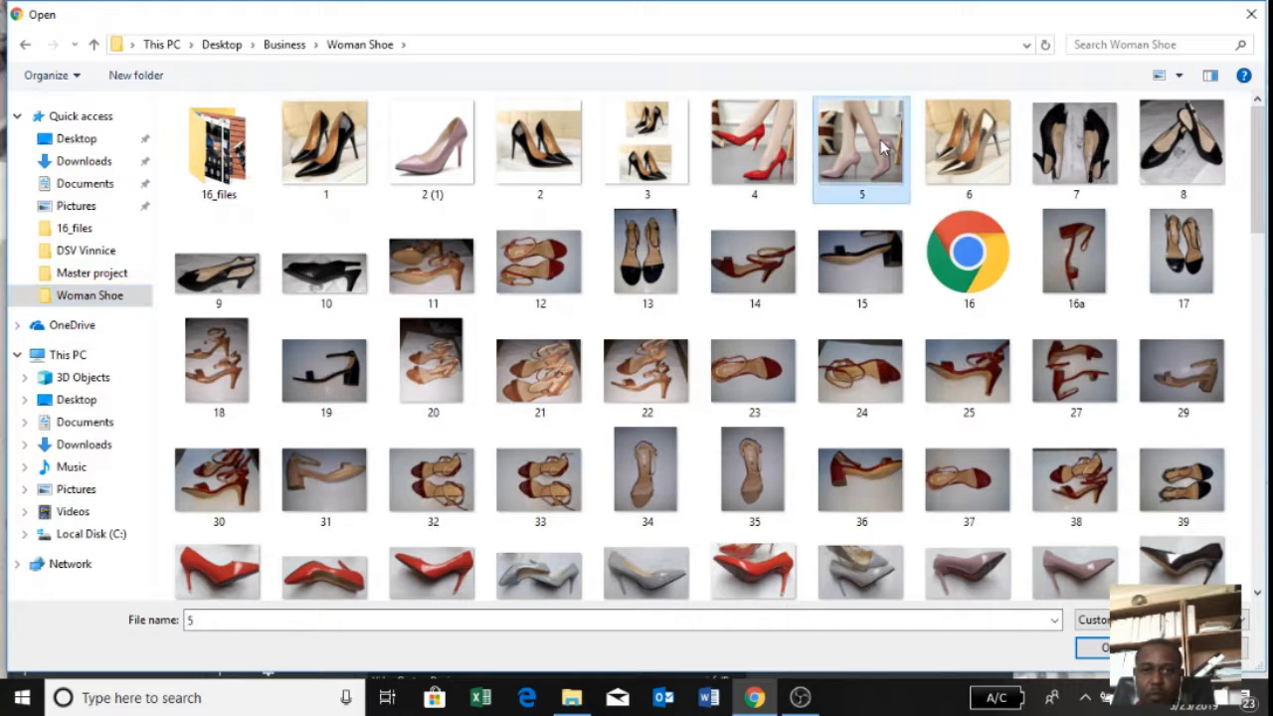
left_click(1093, 648)
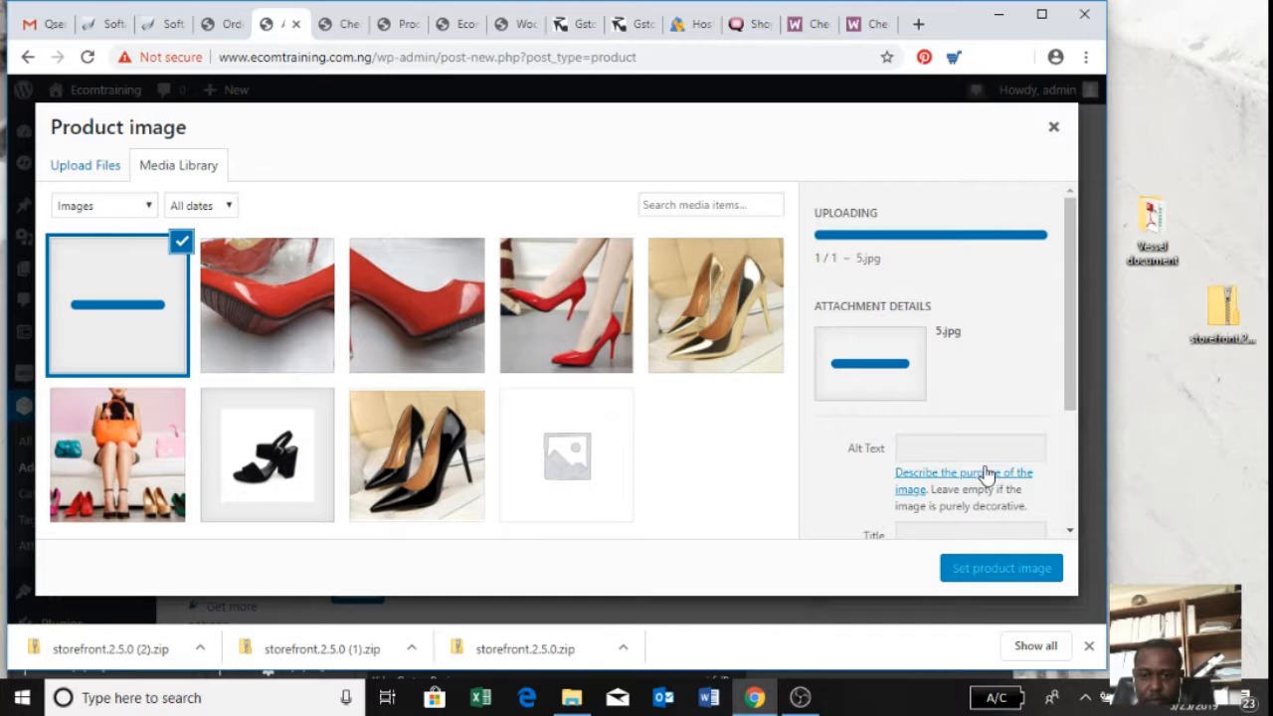
Give the uploaded image the alt text "woman shoes" and the title "Woman pink", and set it as the product image
left_click(968, 394)
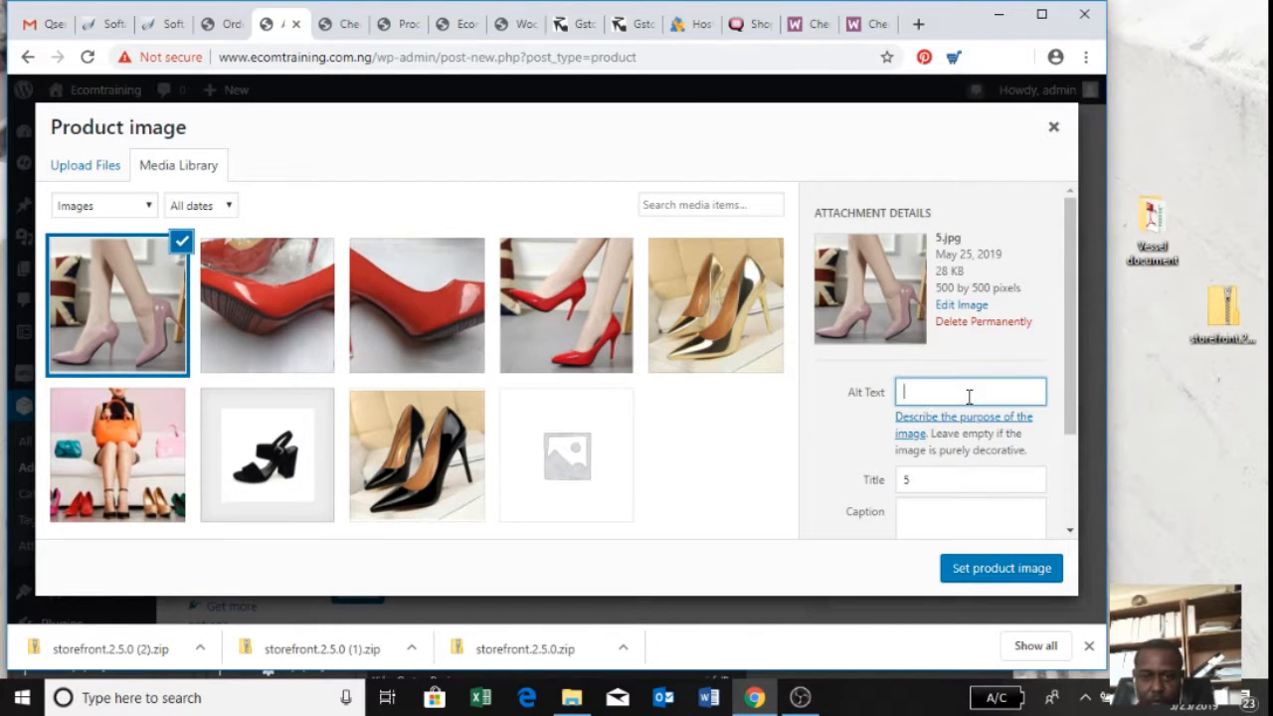
type("woam")
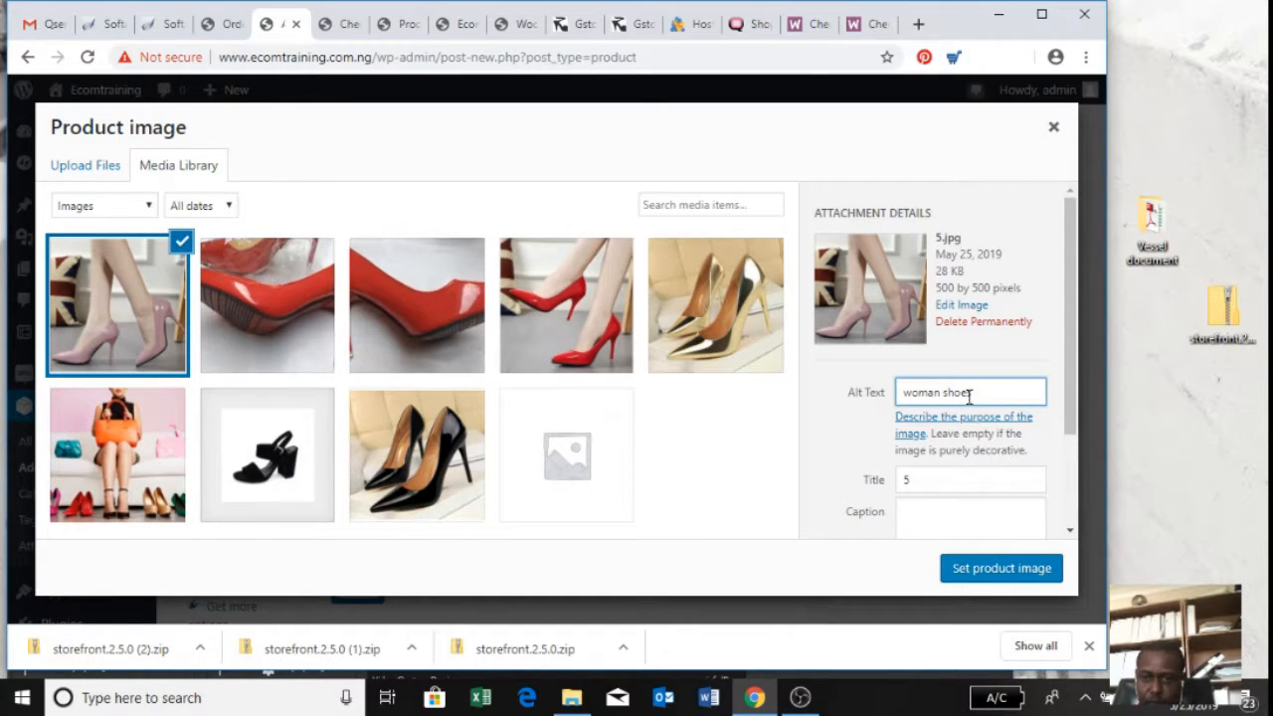
type("s")
left_click(955, 473)
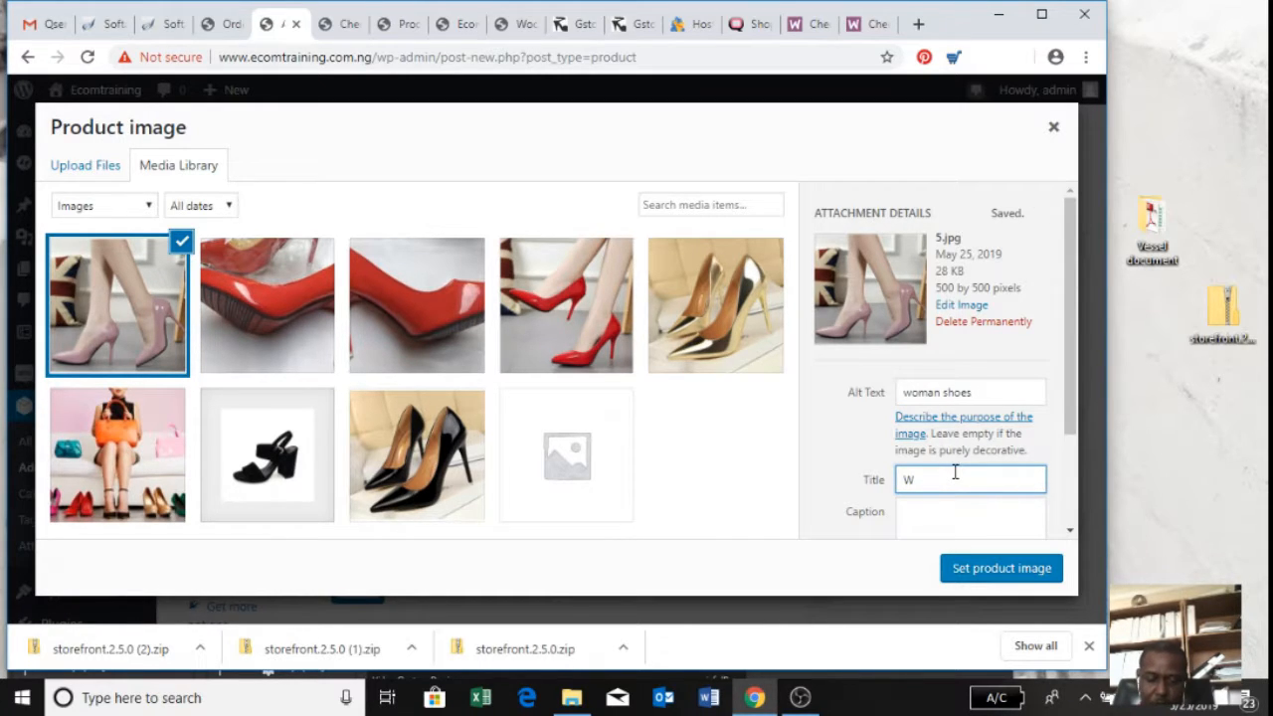
type("Woman pink")
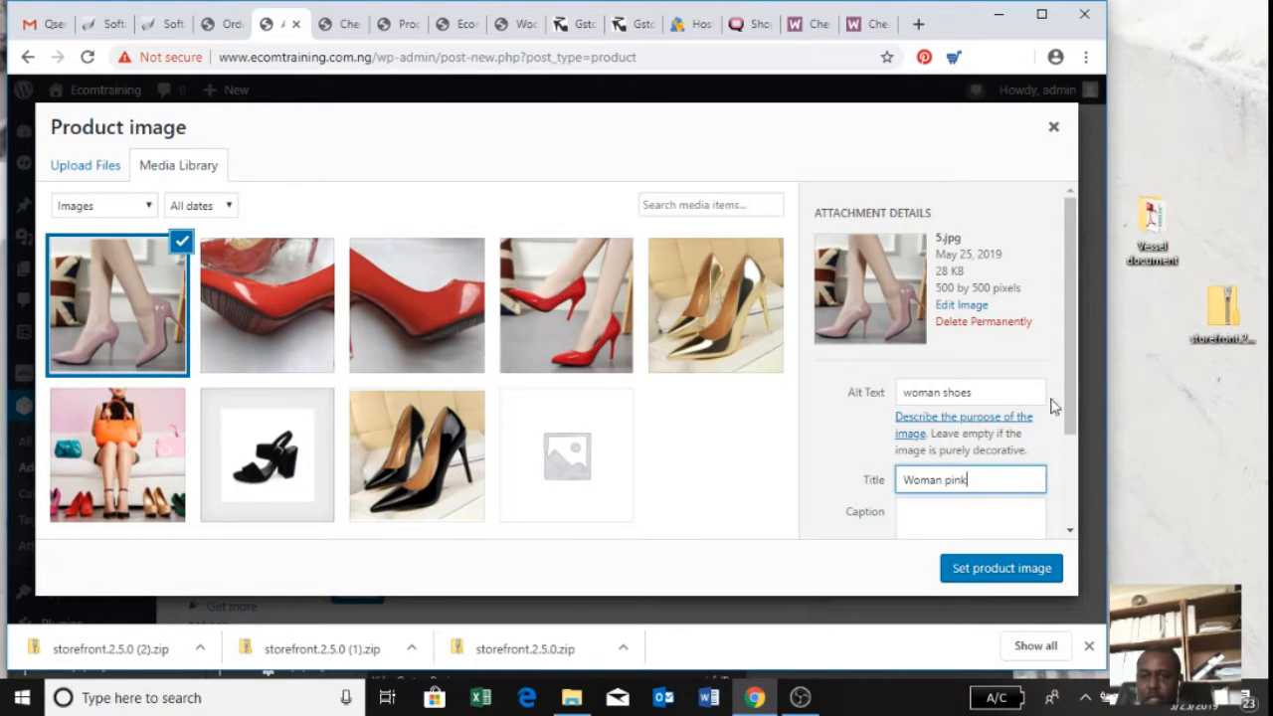
left_click_drag(1072, 386, 1060, 479)
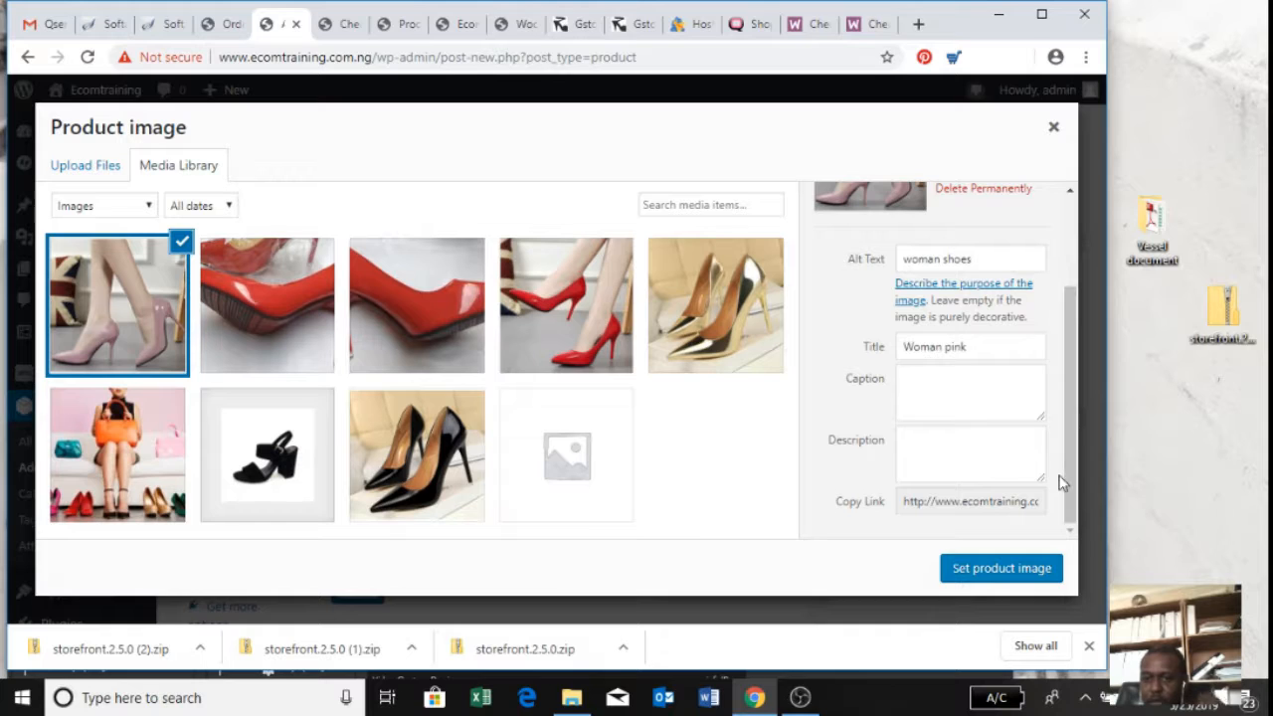
left_click(1006, 571)
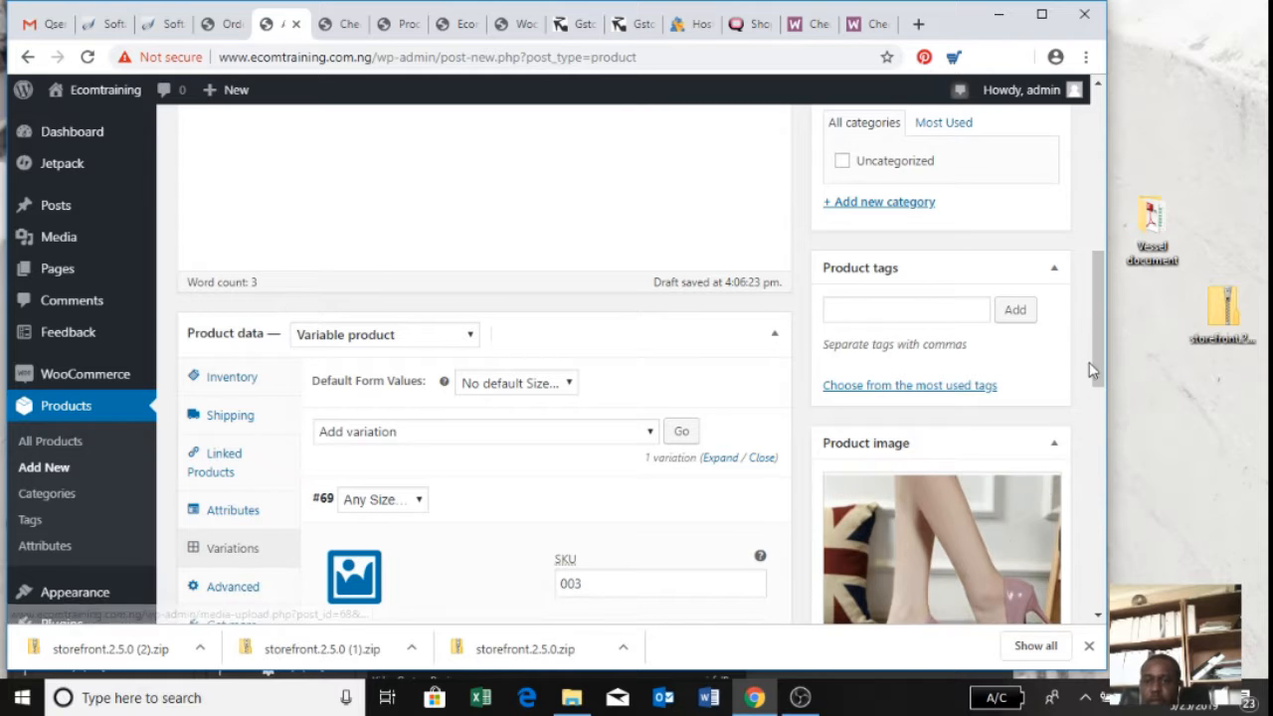
left_click_drag(1094, 343, 1103, 575)
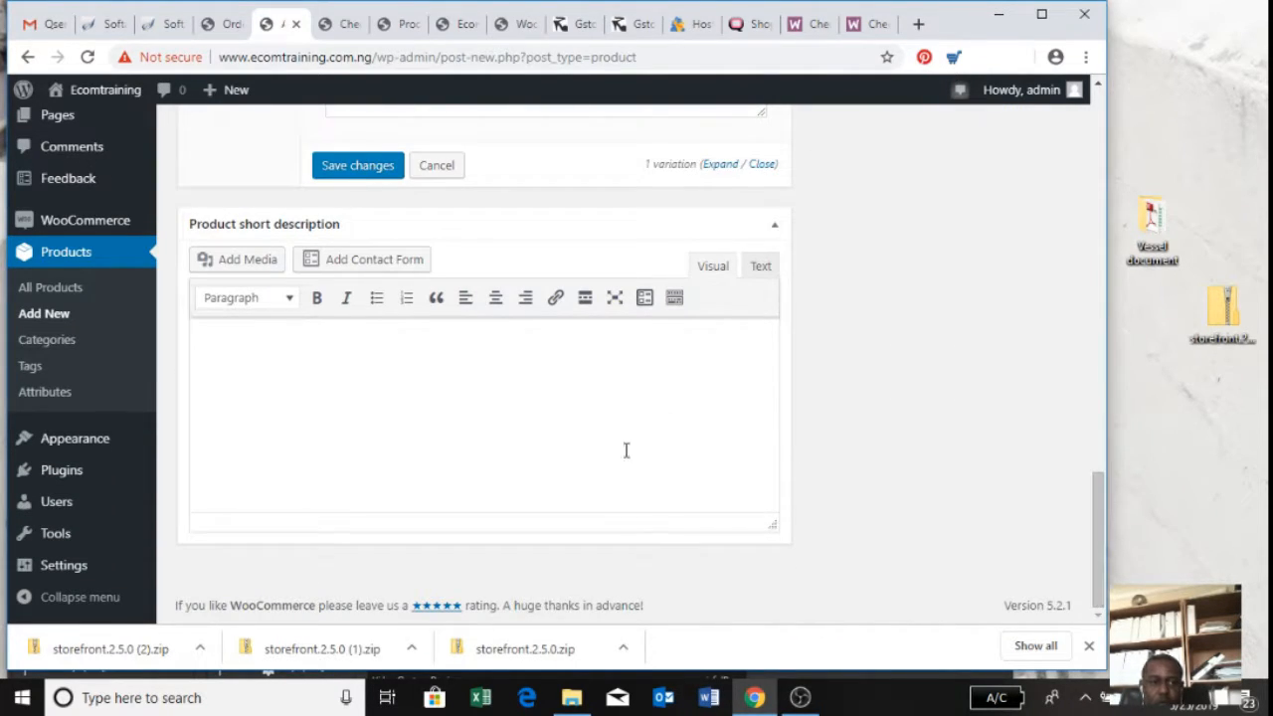
Enter "Pink woman shoes" as the product's short description
left_click(486, 359)
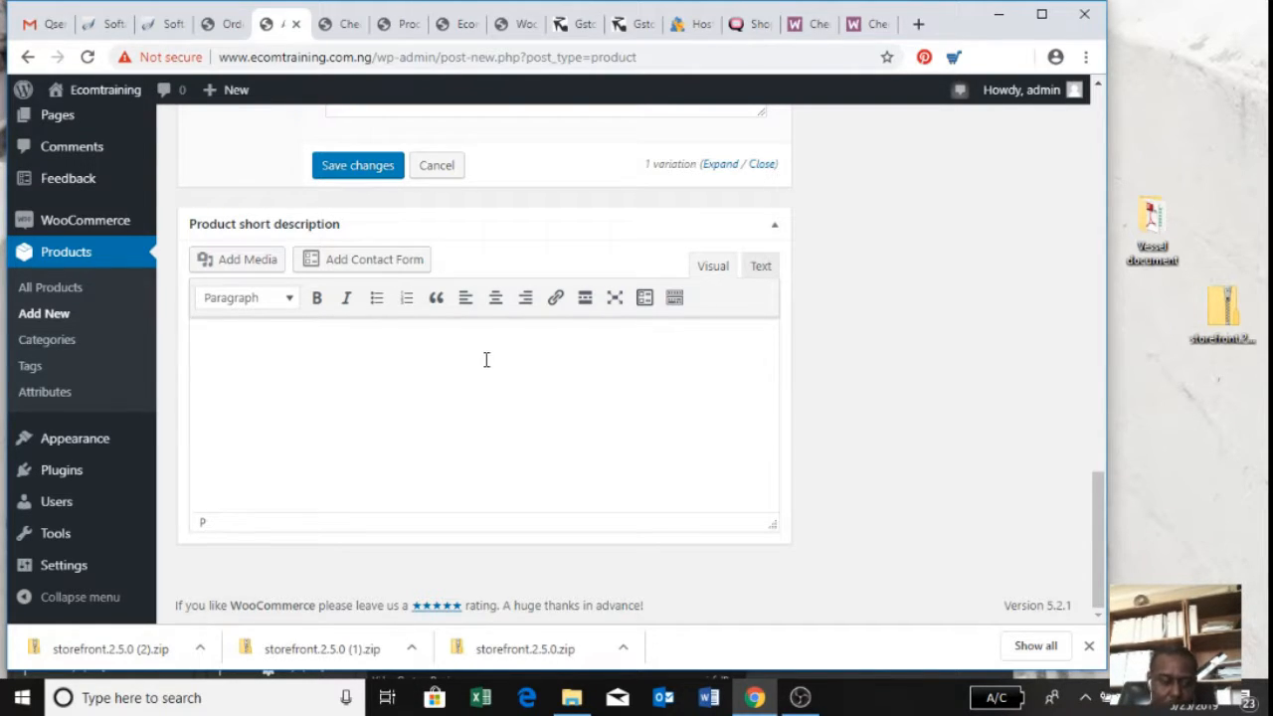
type("Pio")
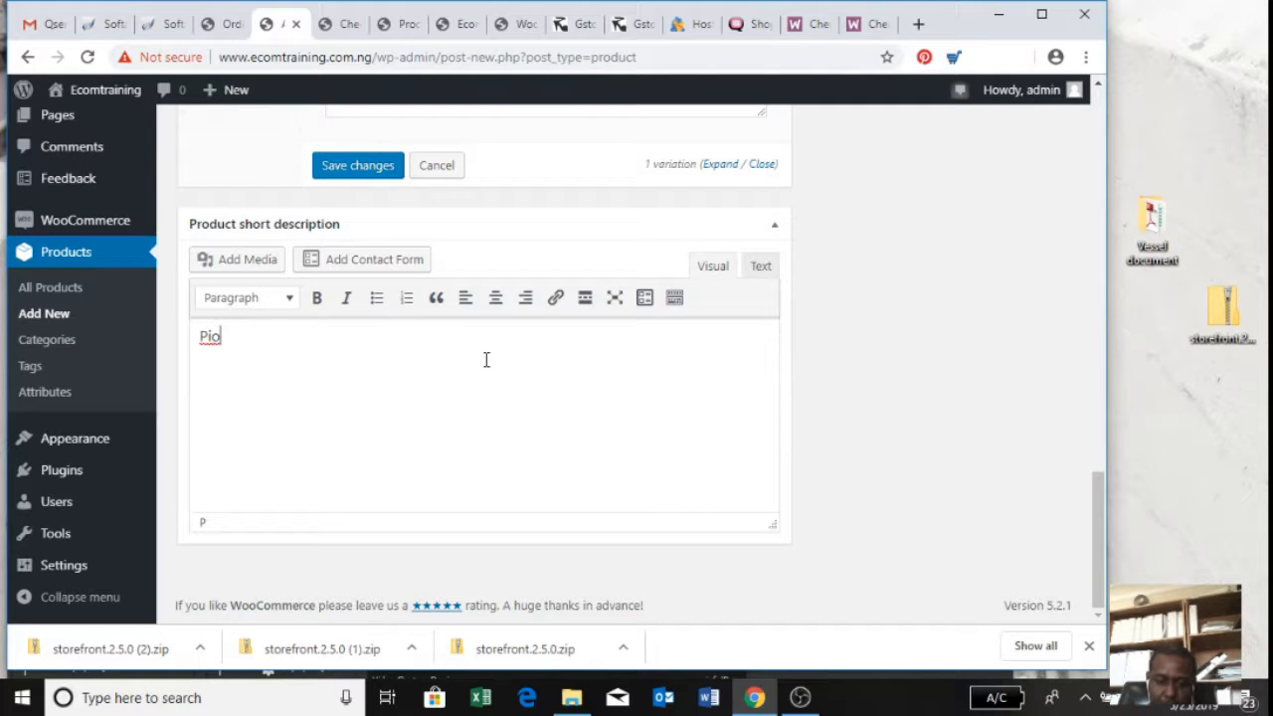
key("BackSpace")
type("nk woan")
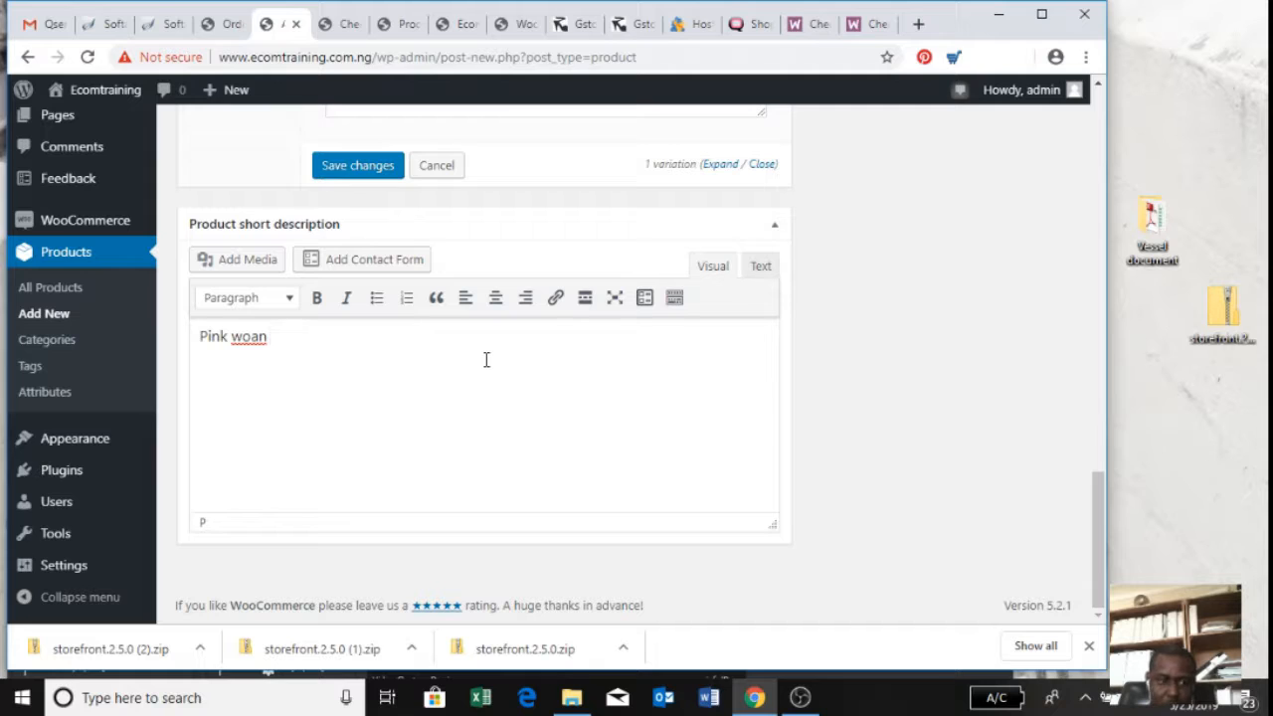
key("BackSpace")
key("BackSpace")
key("BackSpace")
type("man ")
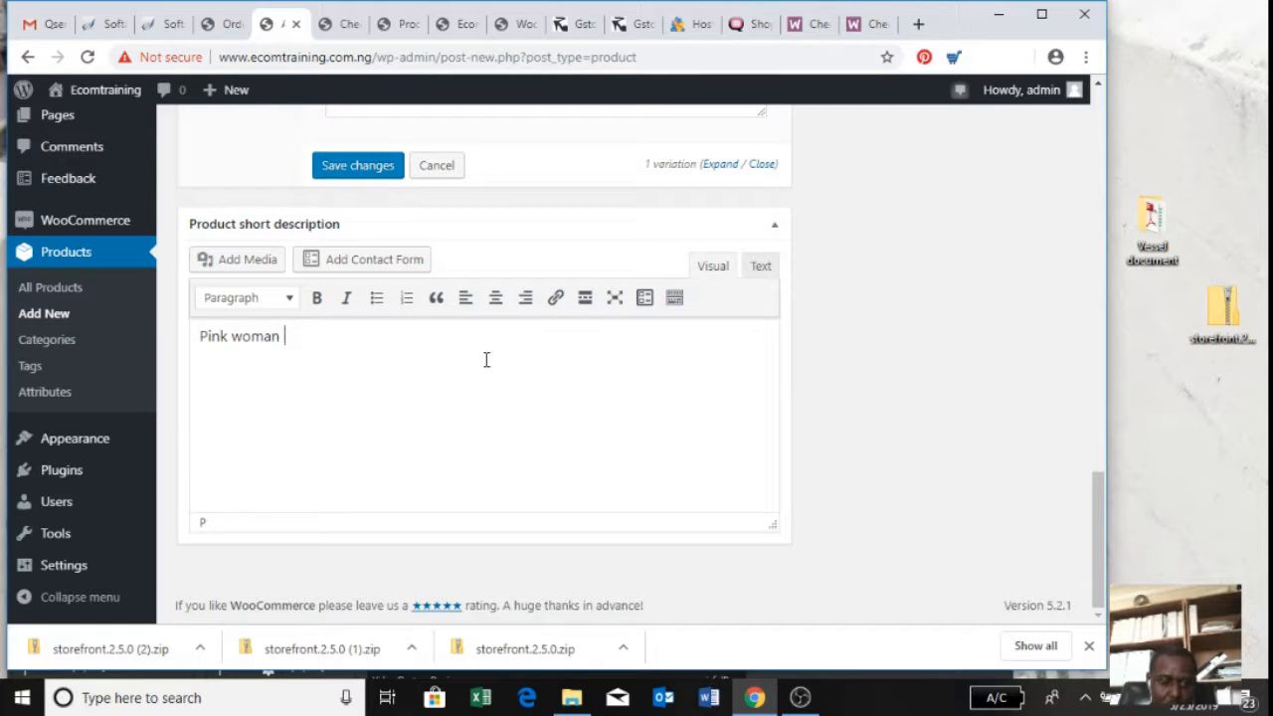
type("shoes")
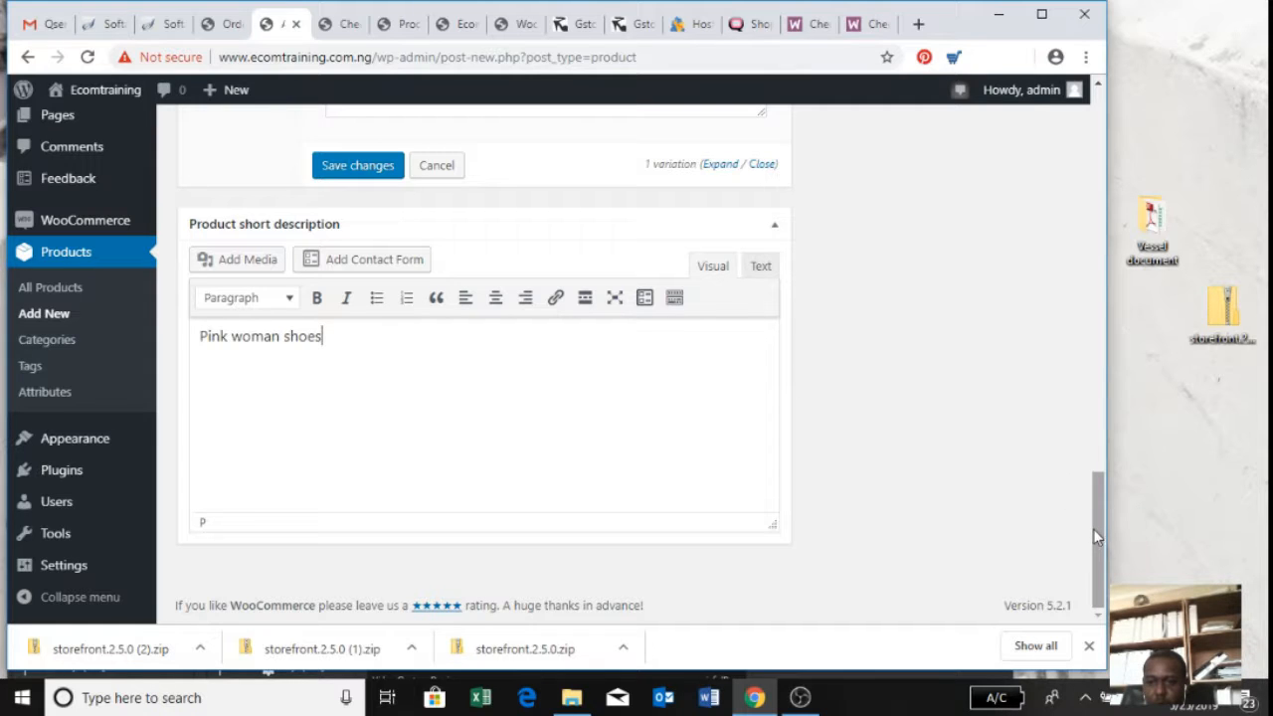
Upload picture 2 (1) from the Woman Shoe folder for the product gallery
left_click_drag(1094, 537, 1093, 404)
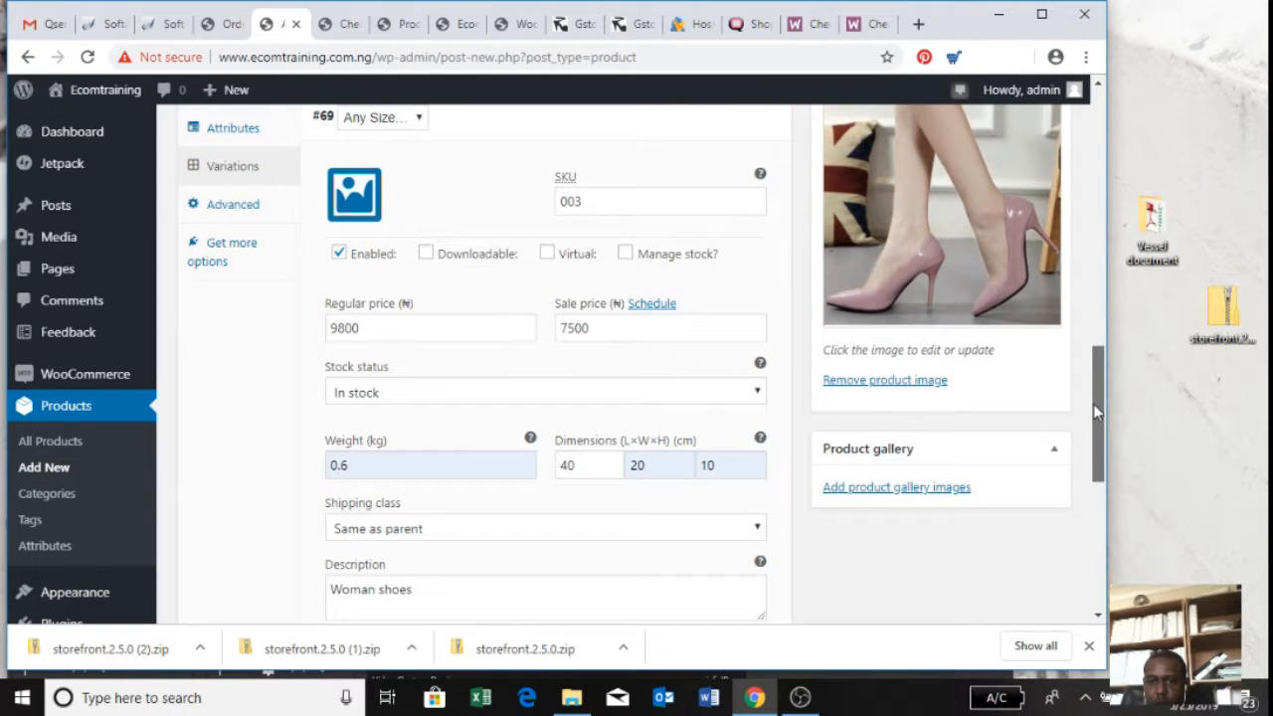
left_click(870, 486)
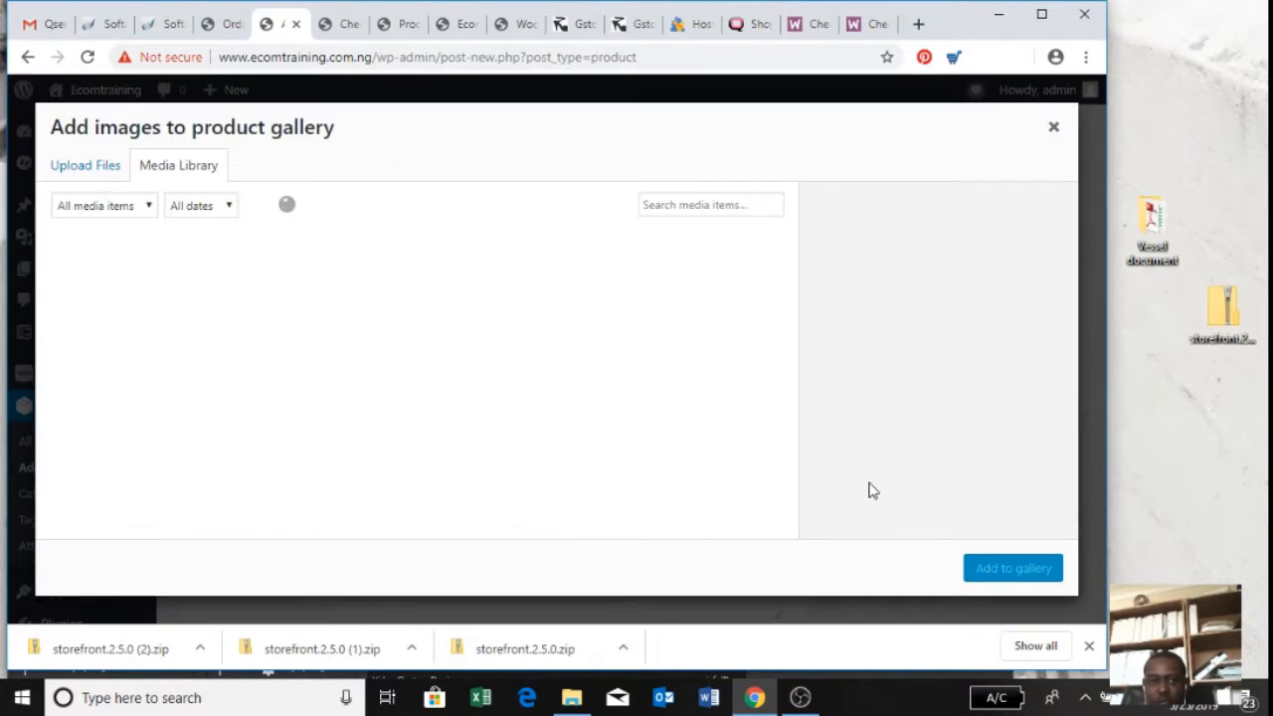
left_click(74, 169)
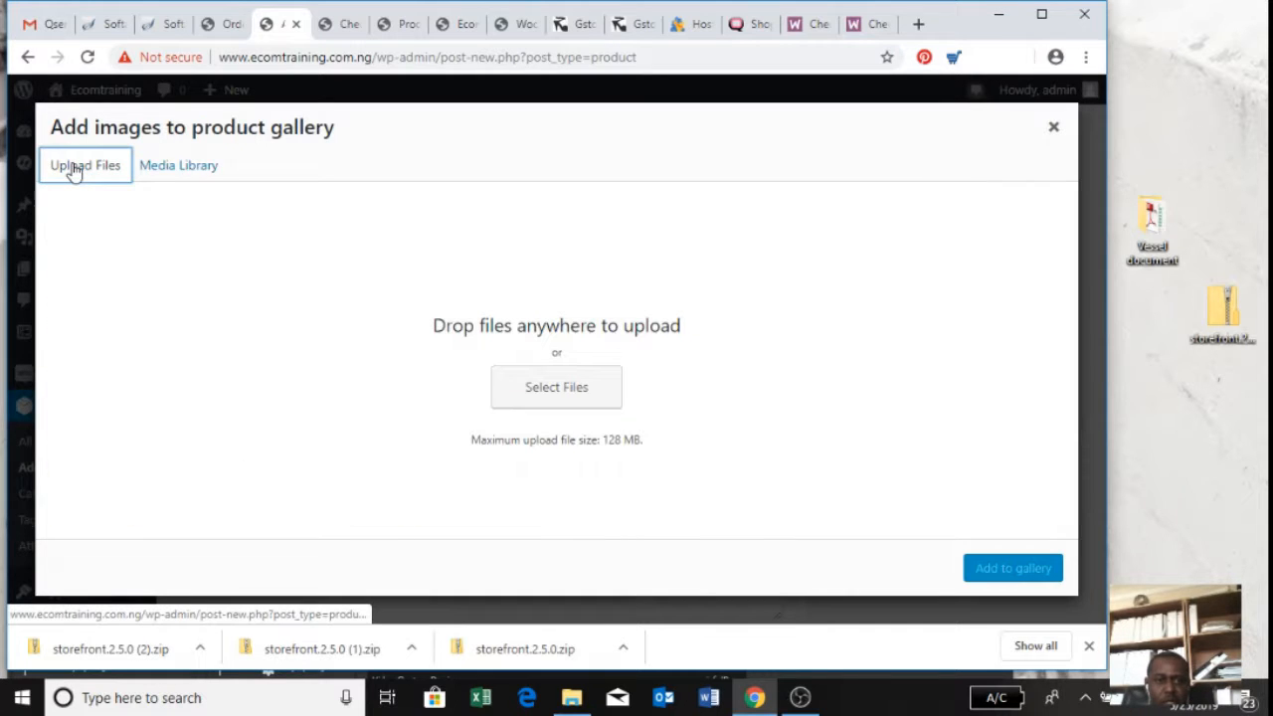
left_click(550, 395)
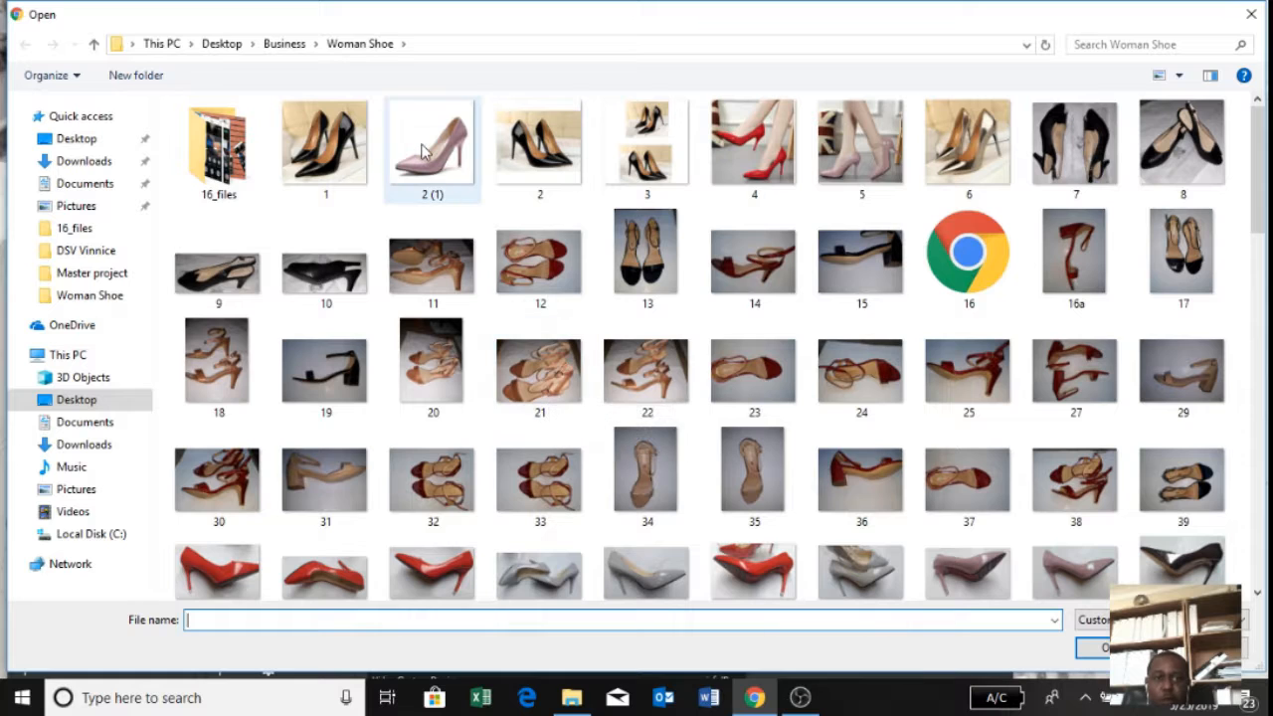
left_click(421, 149)
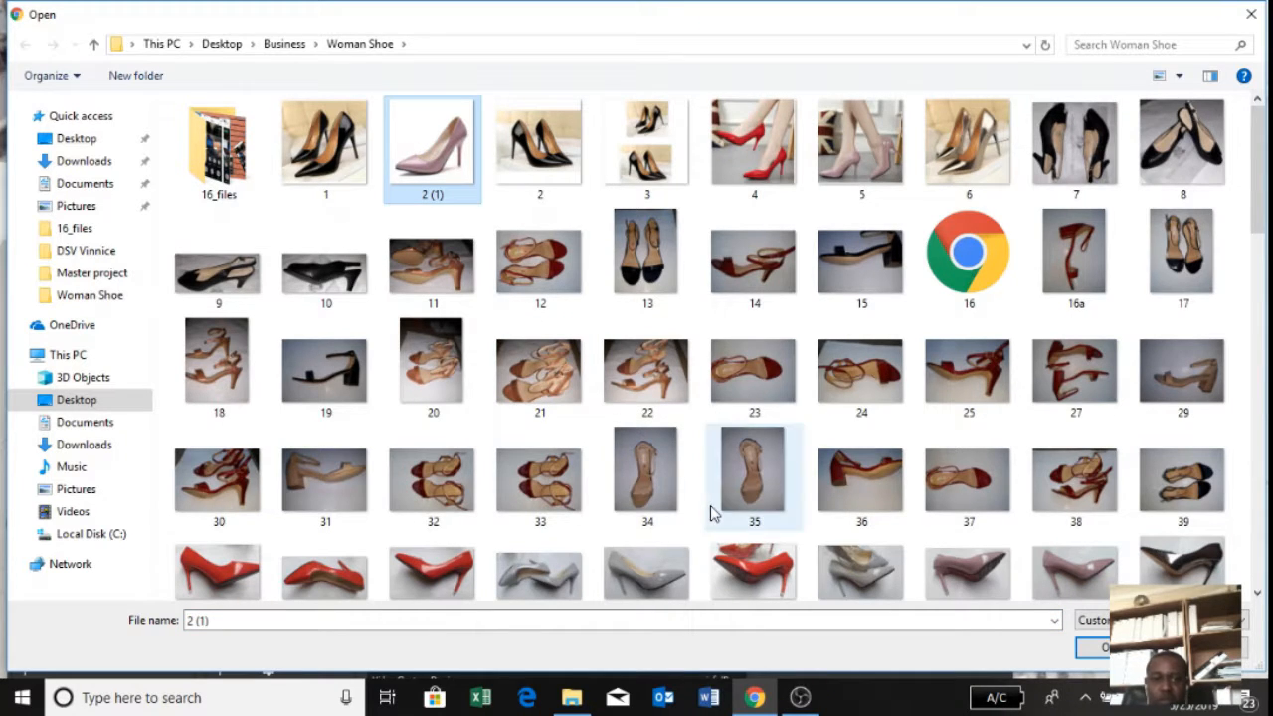
left_click(1092, 647)
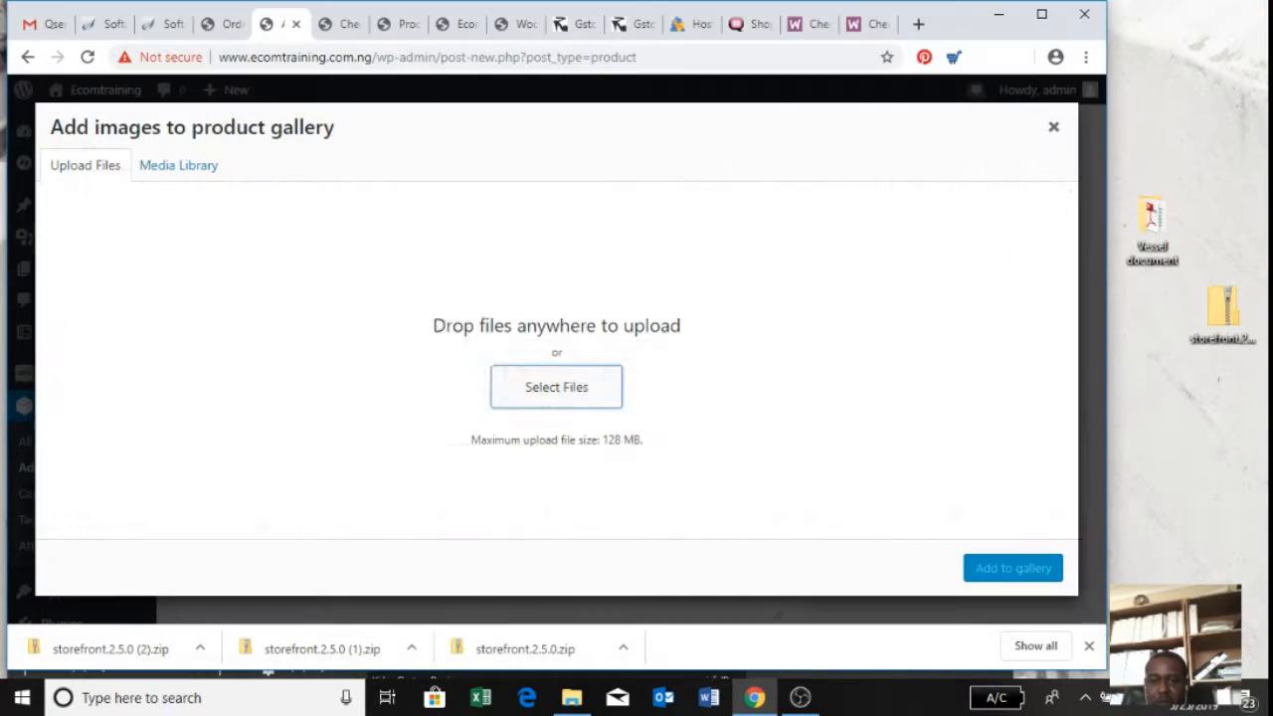
Give the uploaded picture the alt text "woman" and add it to the product gallery
left_click(992, 441)
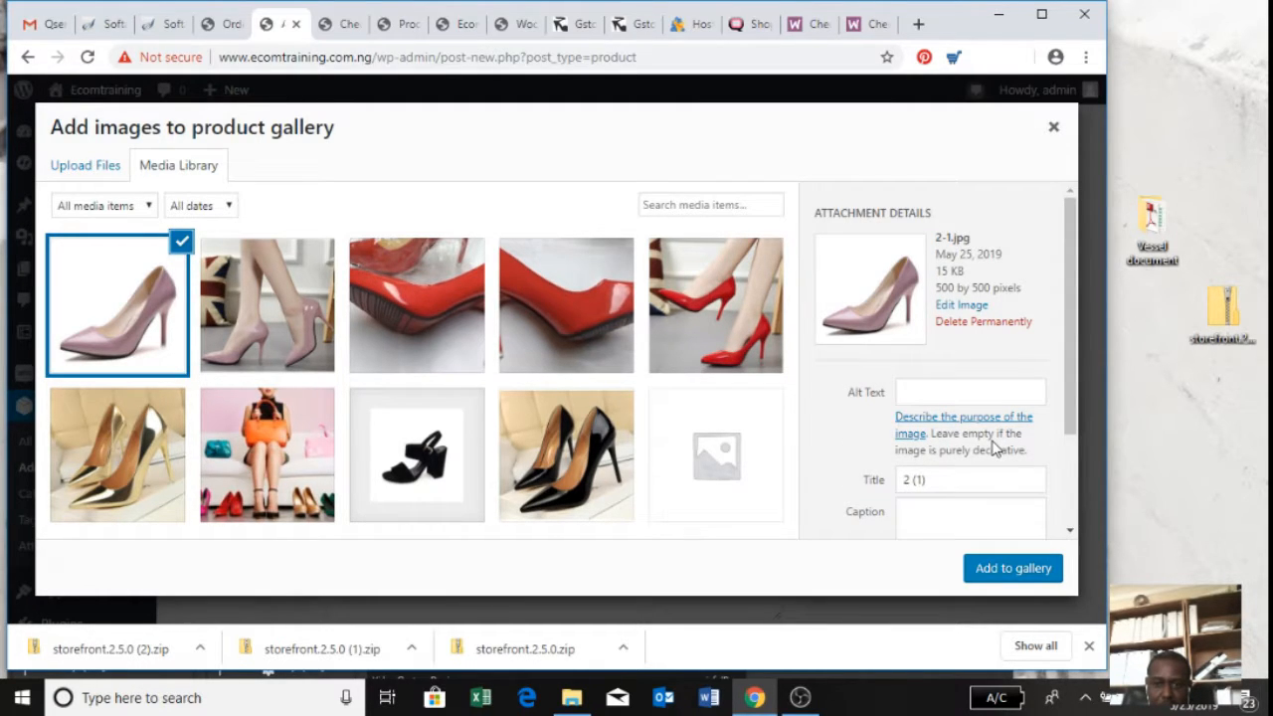
left_click(961, 392)
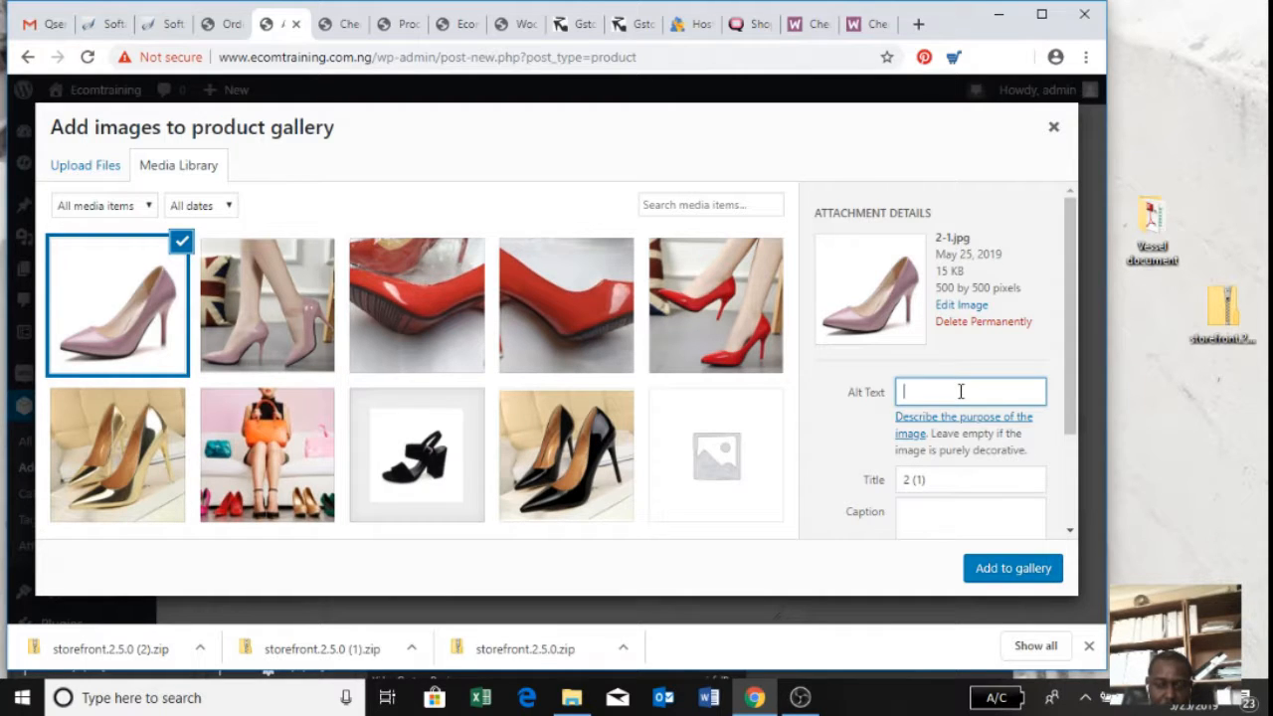
type("woman")
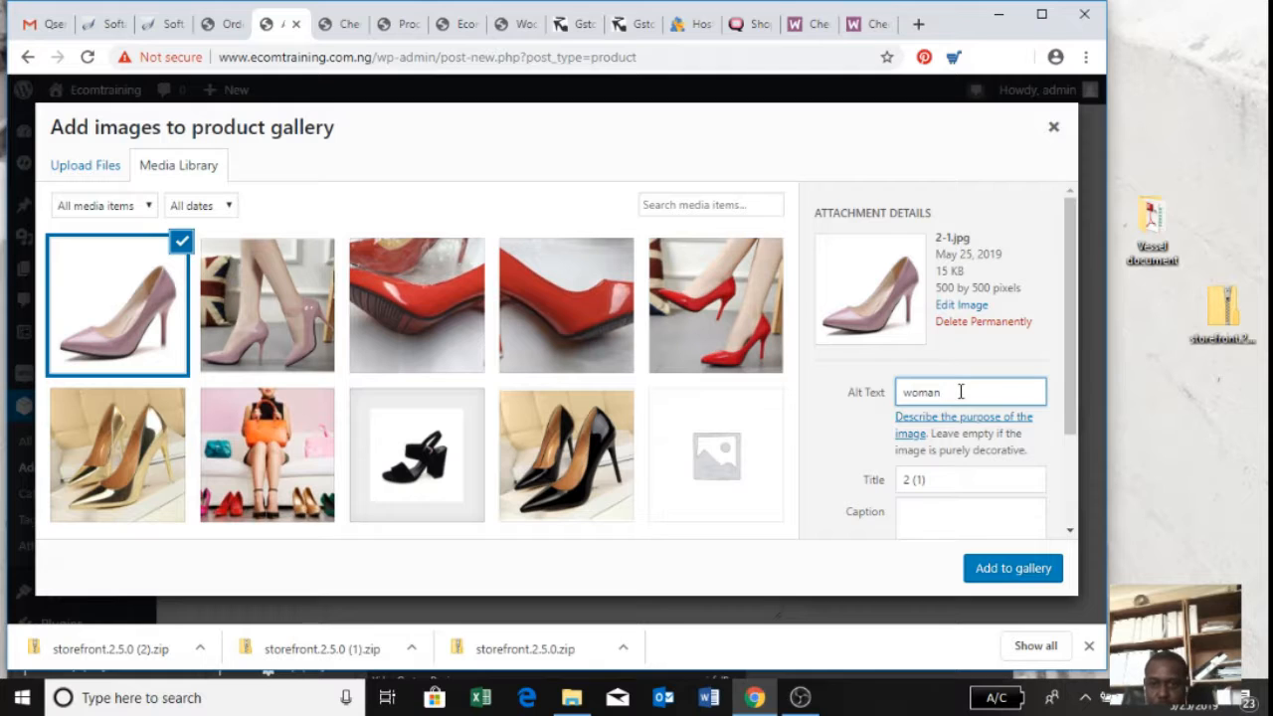
left_click(1002, 581)
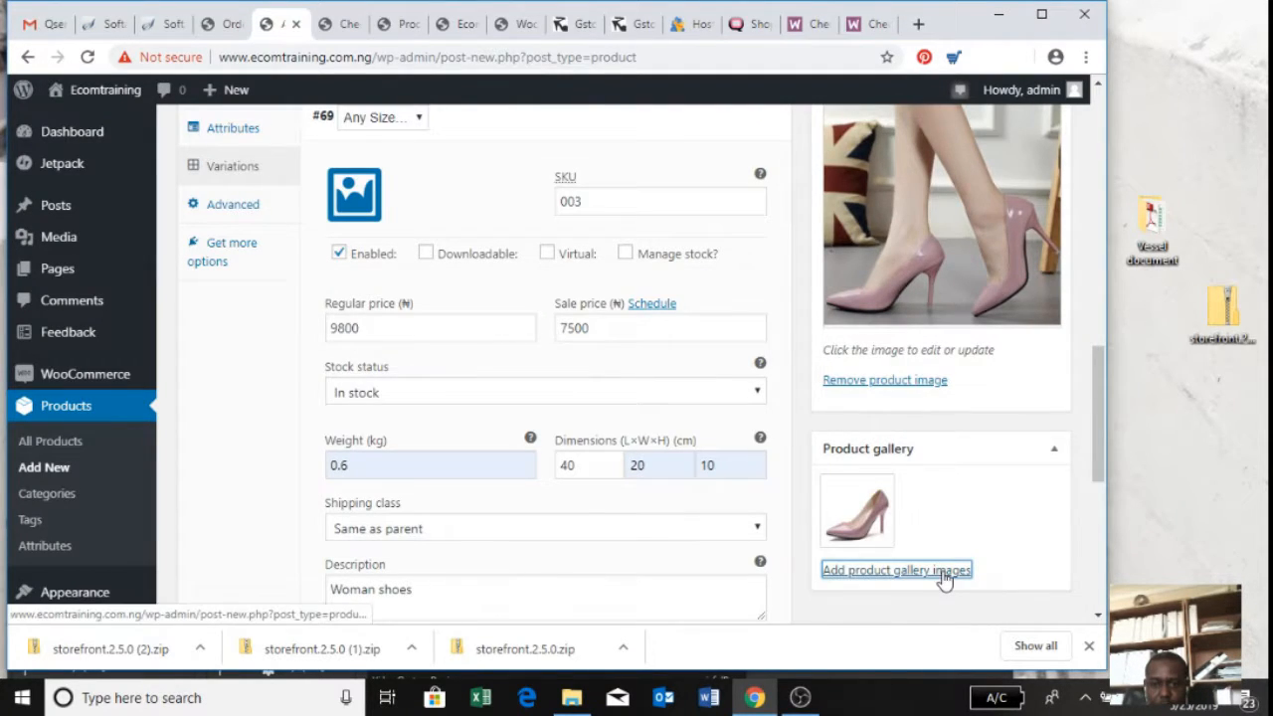
Upload picture 20190206_144845 from the Woman Shoe folder as a second product gallery image
left_click(944, 570)
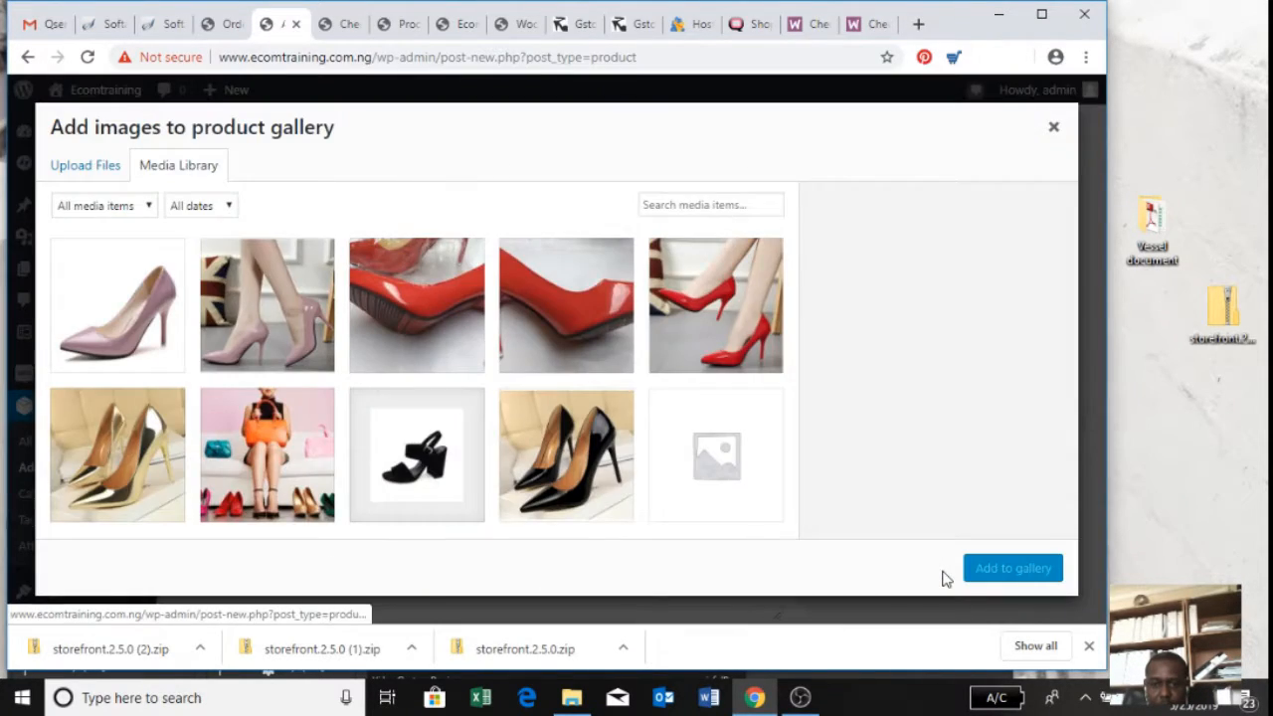
left_click(110, 174)
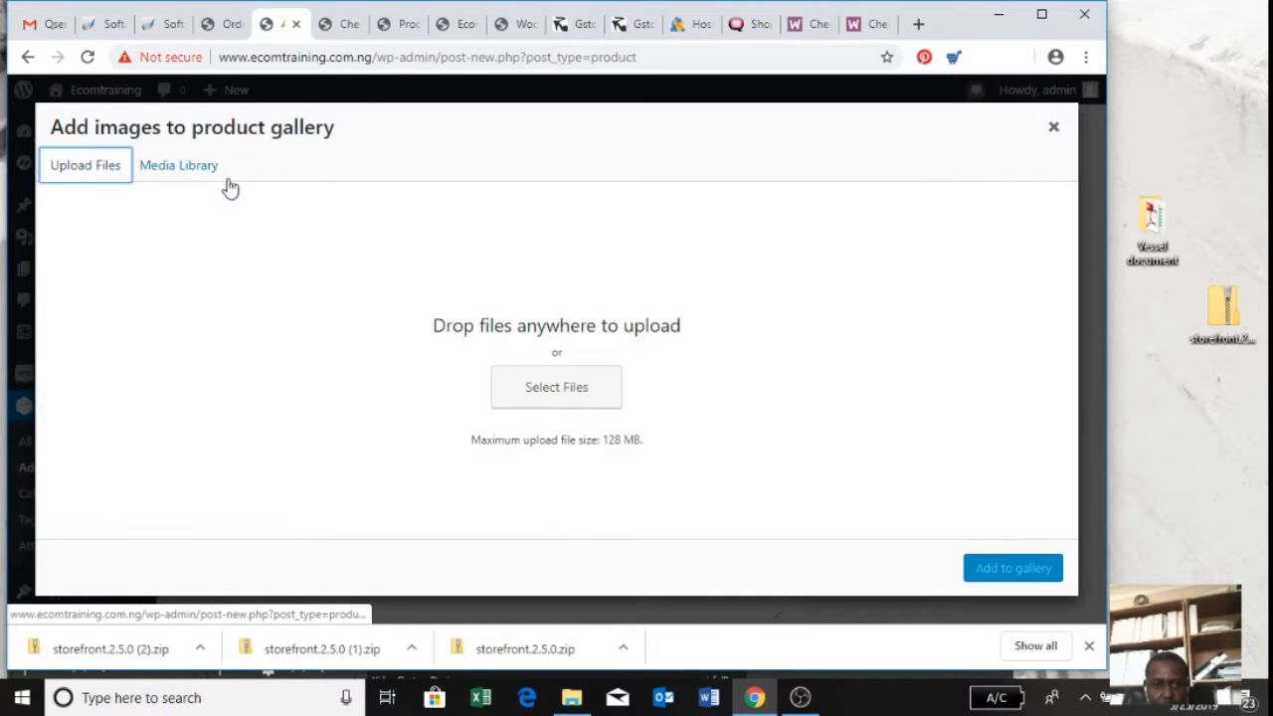
left_click(604, 392)
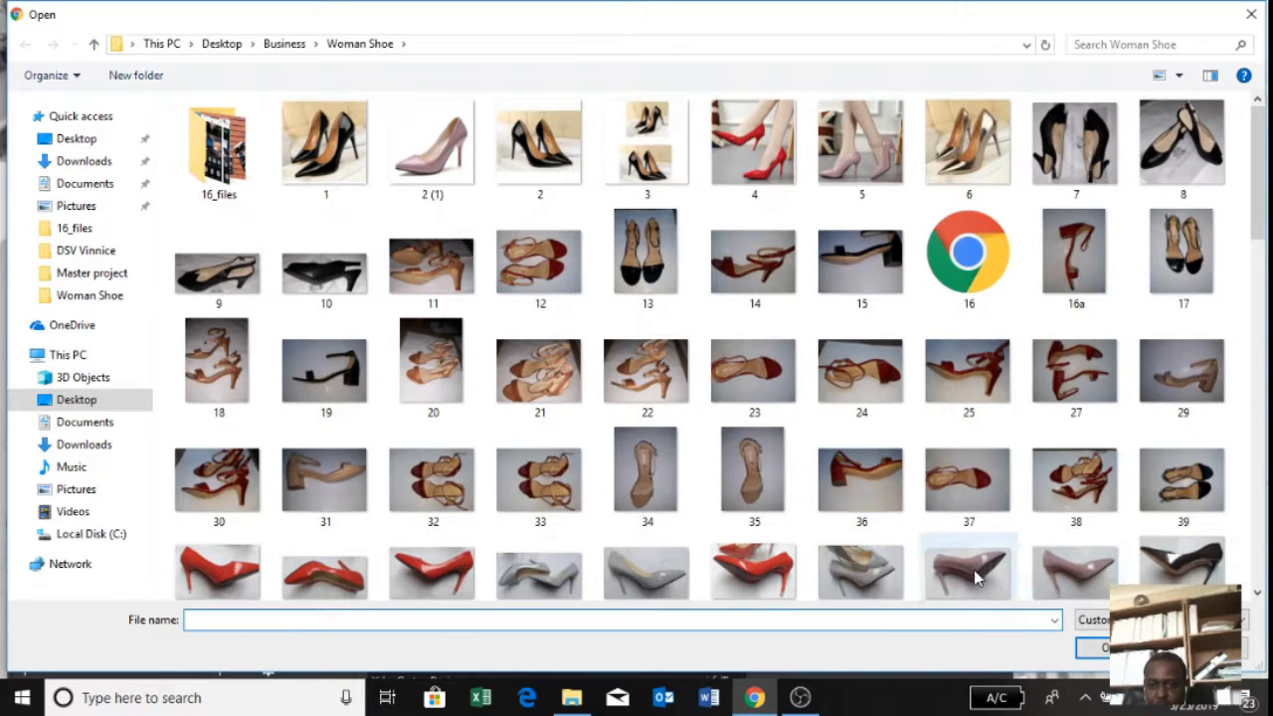
left_click(975, 576)
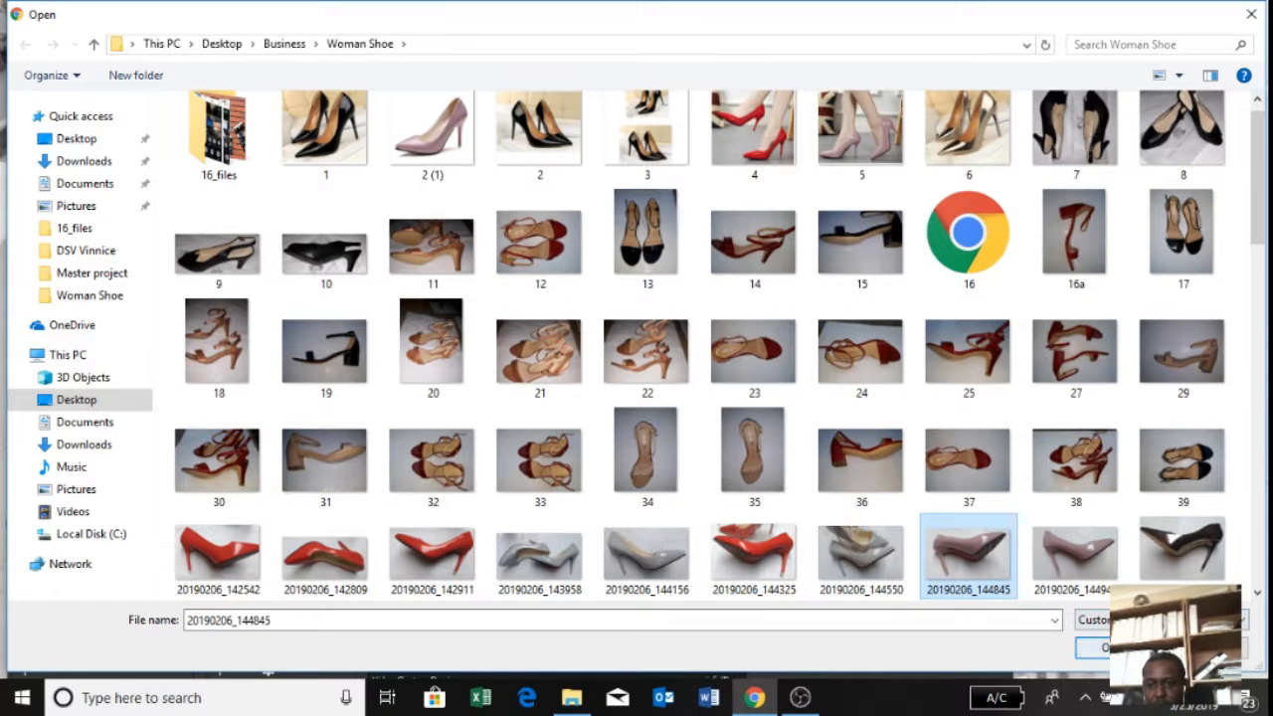
left_click(1092, 647)
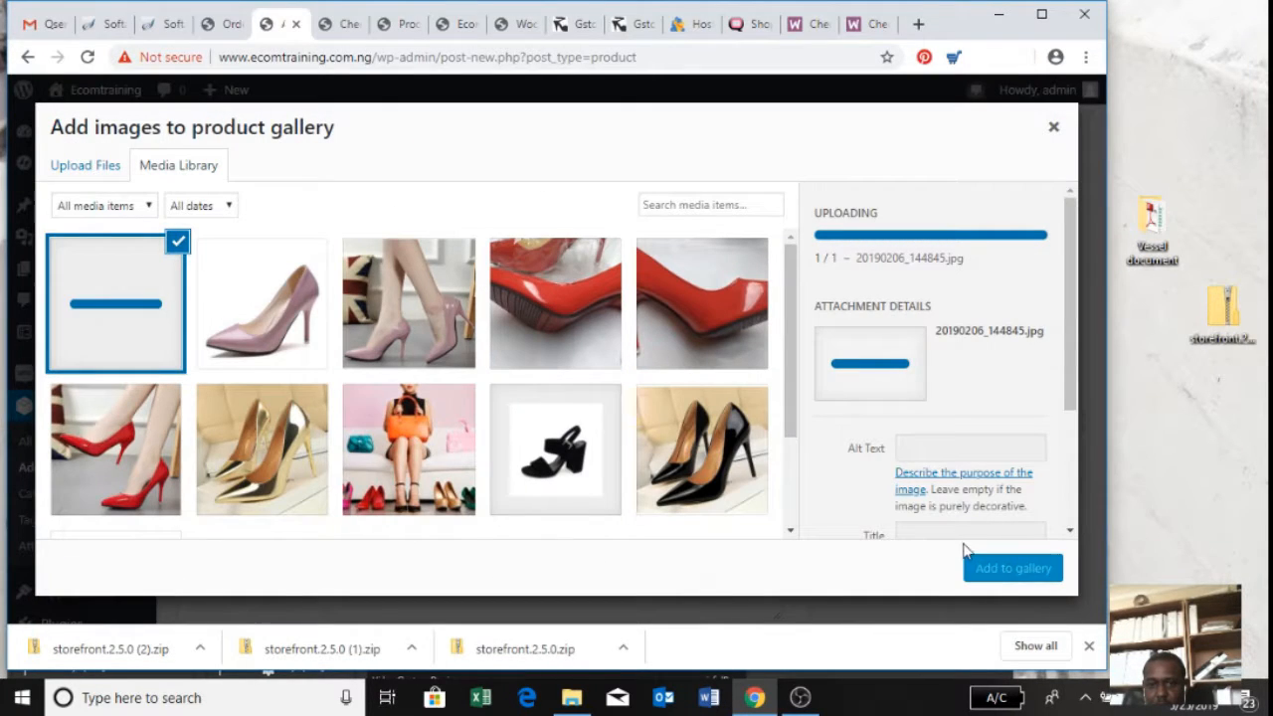
Set the second gallery image's alt text to "woman"
left_click(952, 446)
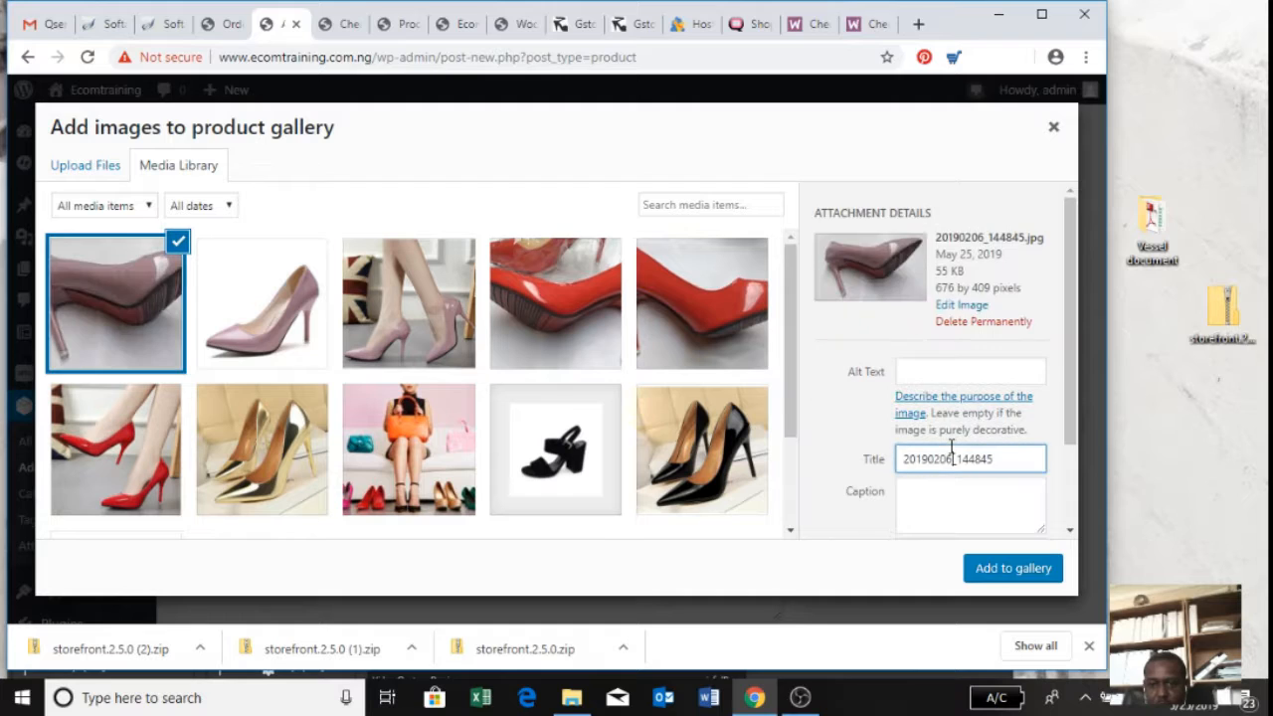
left_click(949, 370)
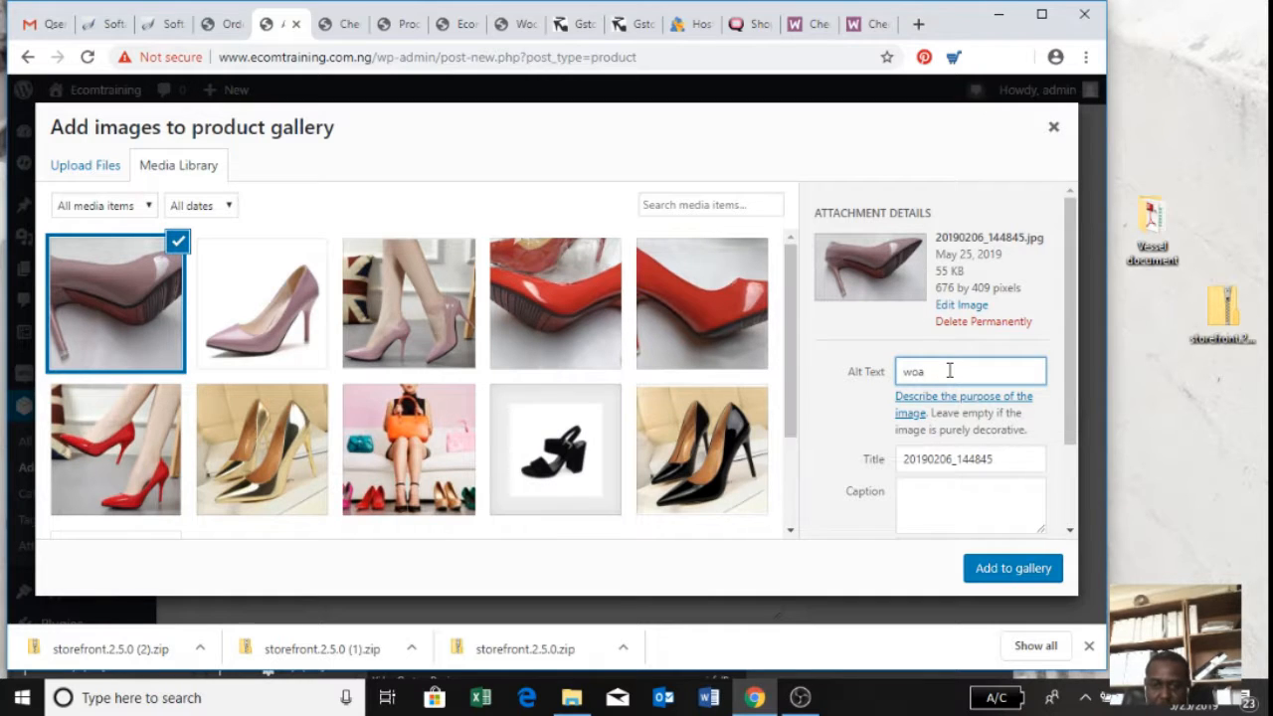
type("woa")
key("BackSpace")
key("BackSpace")
type("an")
Clear the second image's title and add the image to the product gallery
left_click(1002, 457)
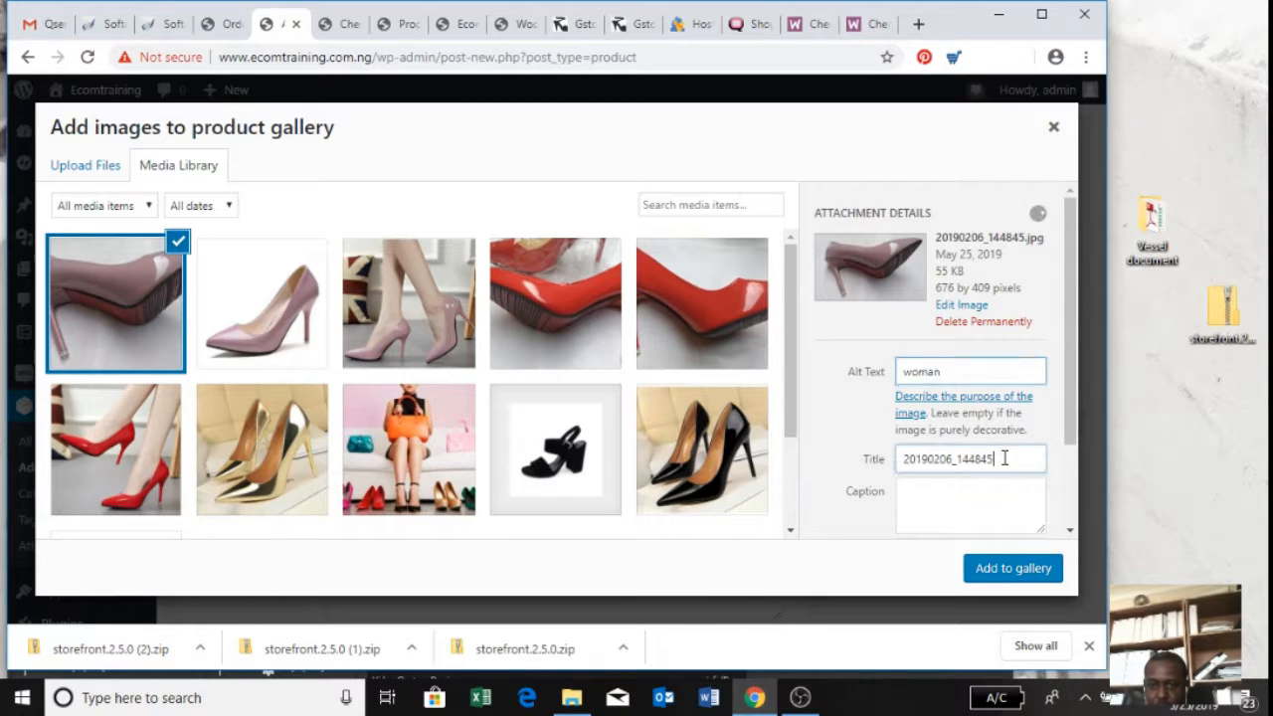
key("BackSpace")
key("BackSpace")
key("BackSpace")
key("BackSpace")
key("BackSpace")
key("BackSpace")
key("BackSpace")
key("BackSpace")
key("BackSpace")
key("BackSpace")
key("BackSpace")
key("BackSpace")
key("BackSpace")
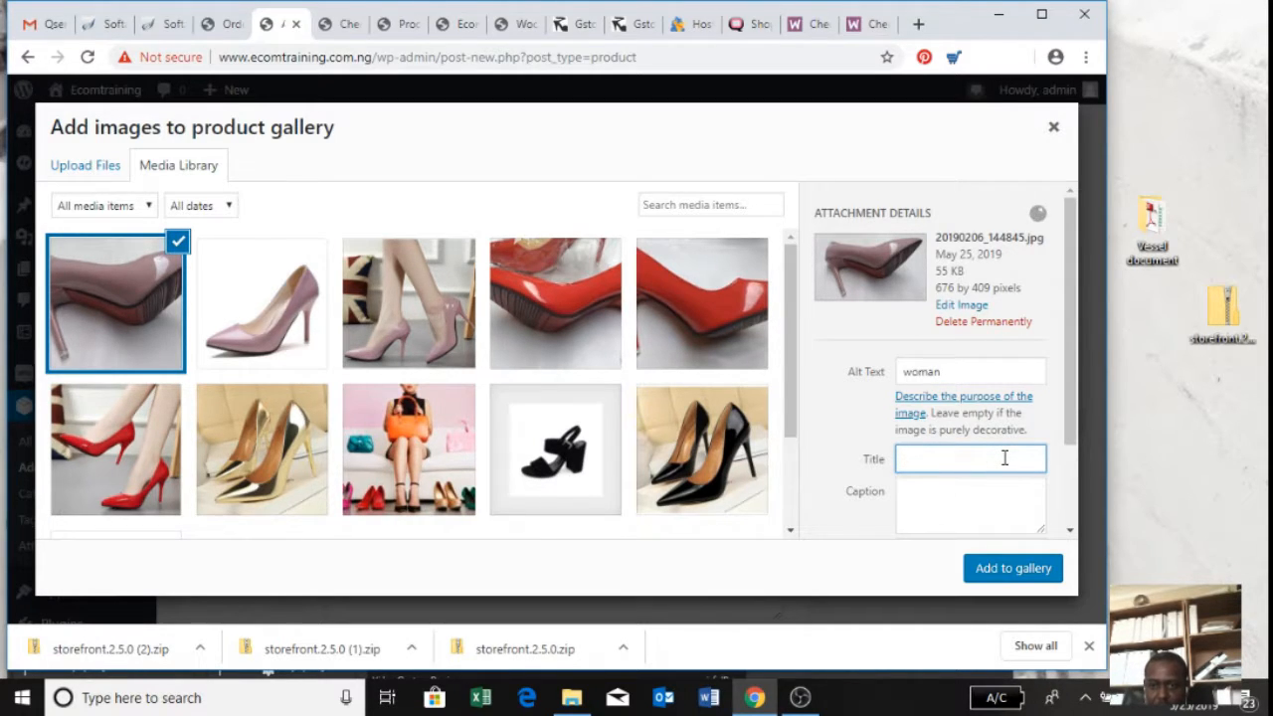
left_click(1011, 572)
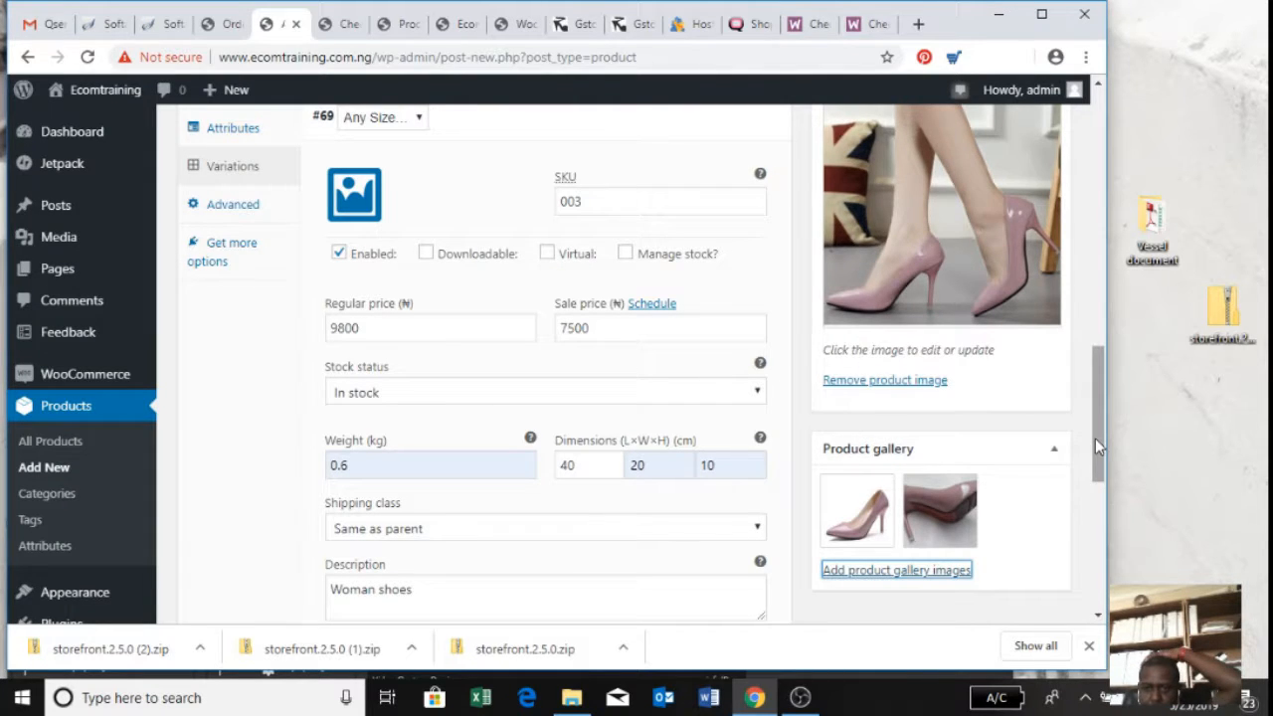
Publish the Woman Shoe product
left_click_drag(1095, 446, 1096, 259)
left_click(1016, 398)
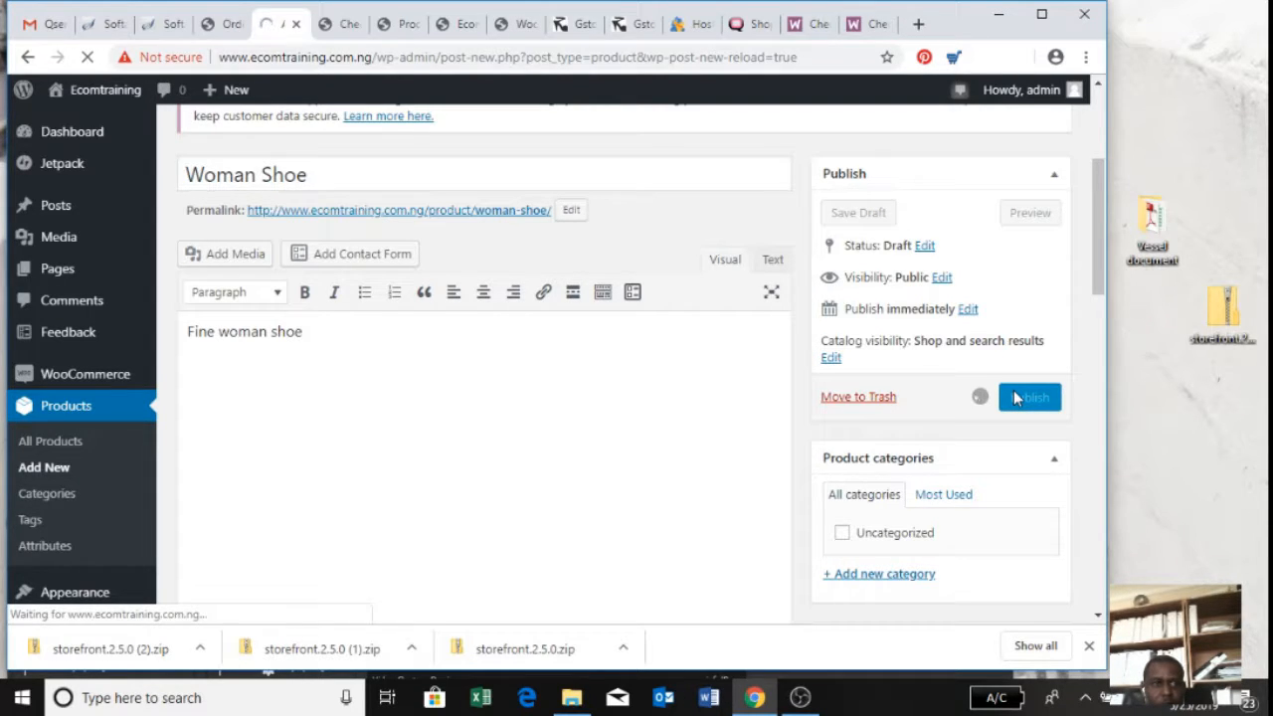
Open the live site in a new browser tab and view the products on its Shop page
mouse_move(113, 133)
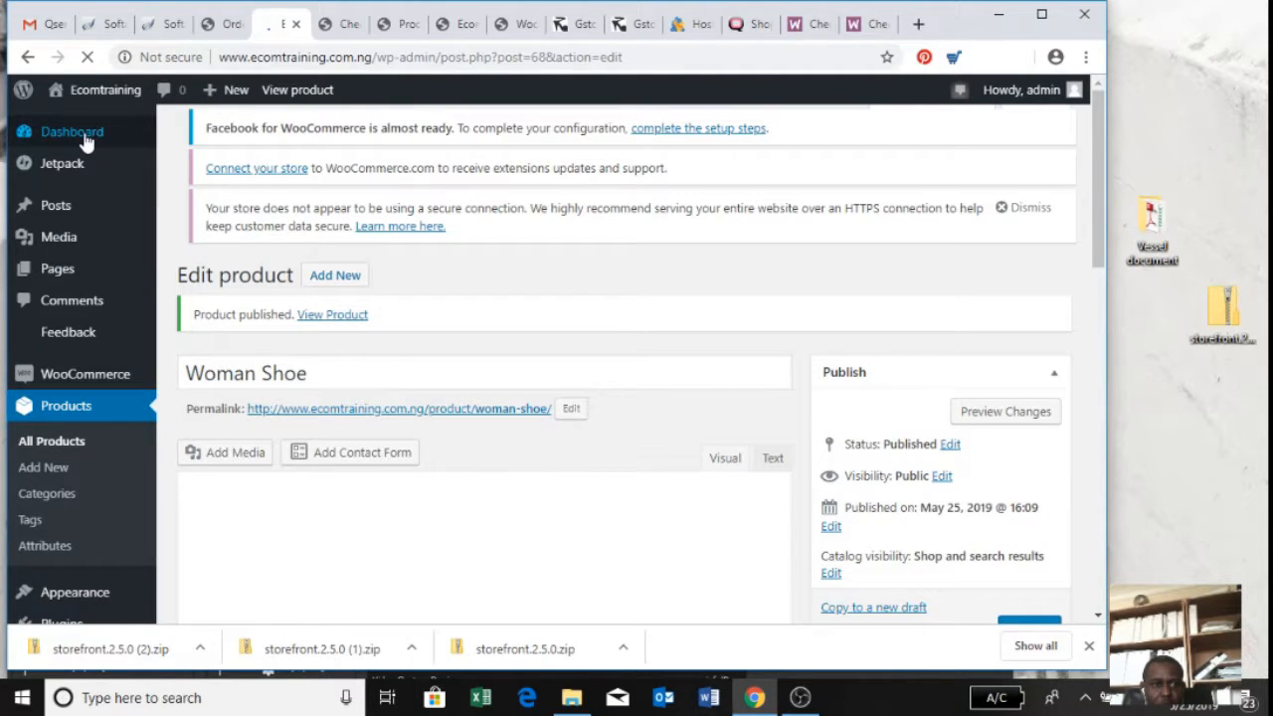
mouse_move(95, 106)
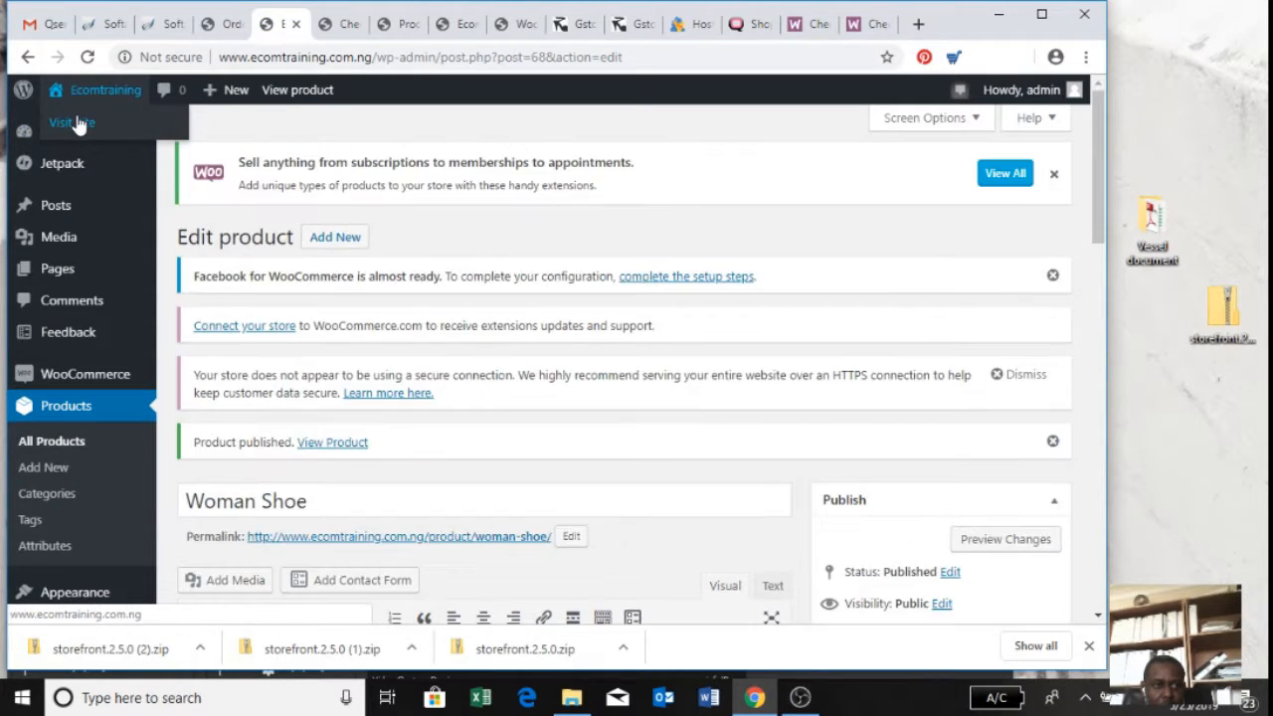
right_click(80, 125)
left_click(97, 130)
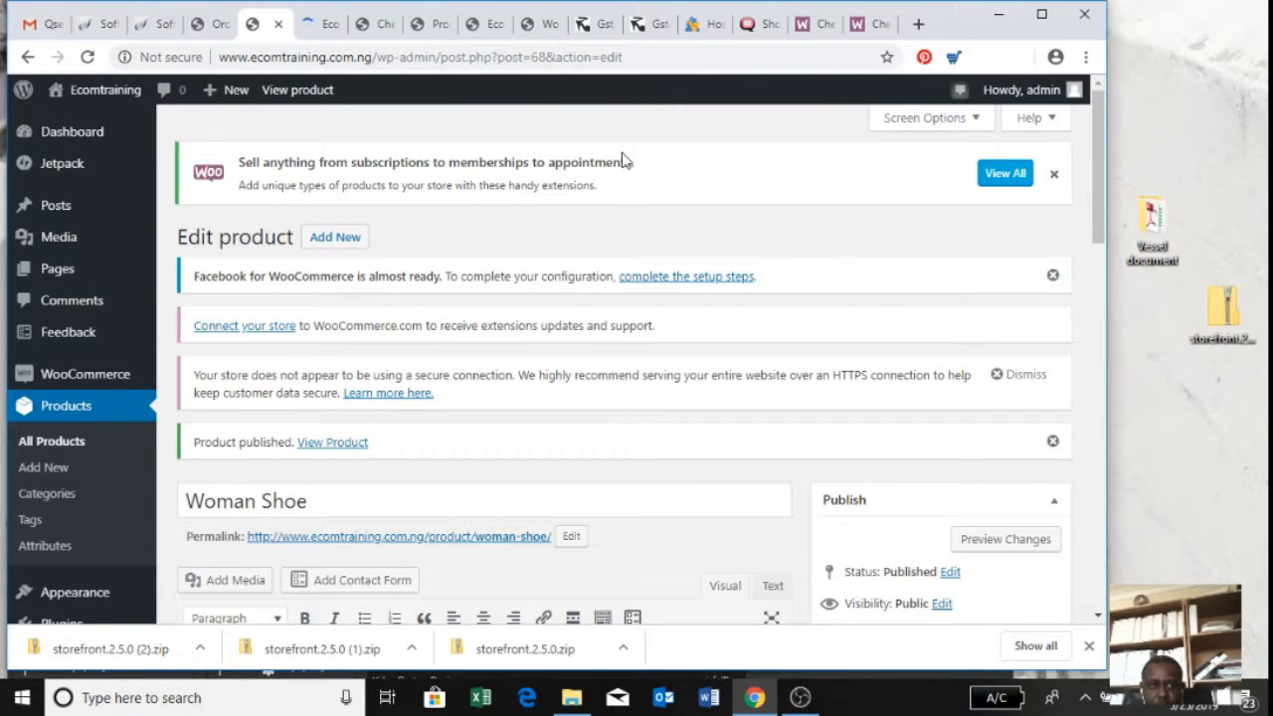
left_click(327, 26)
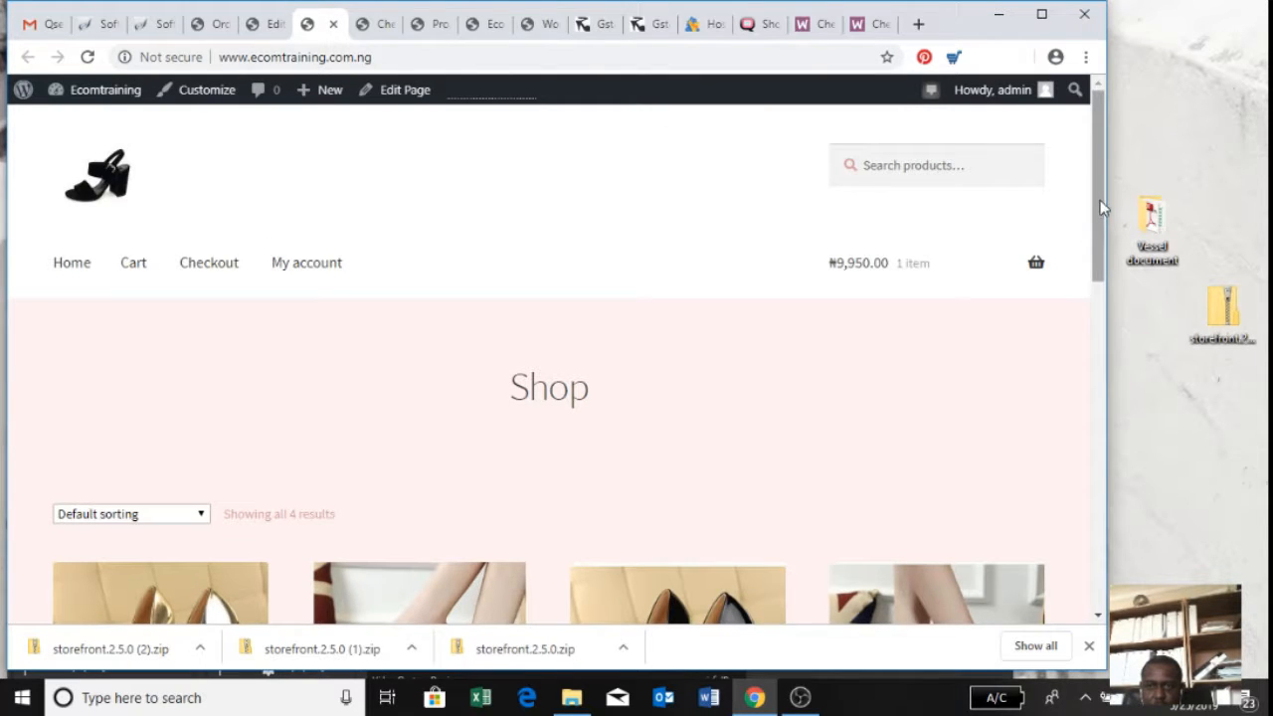
left_click_drag(1095, 215, 1097, 343)
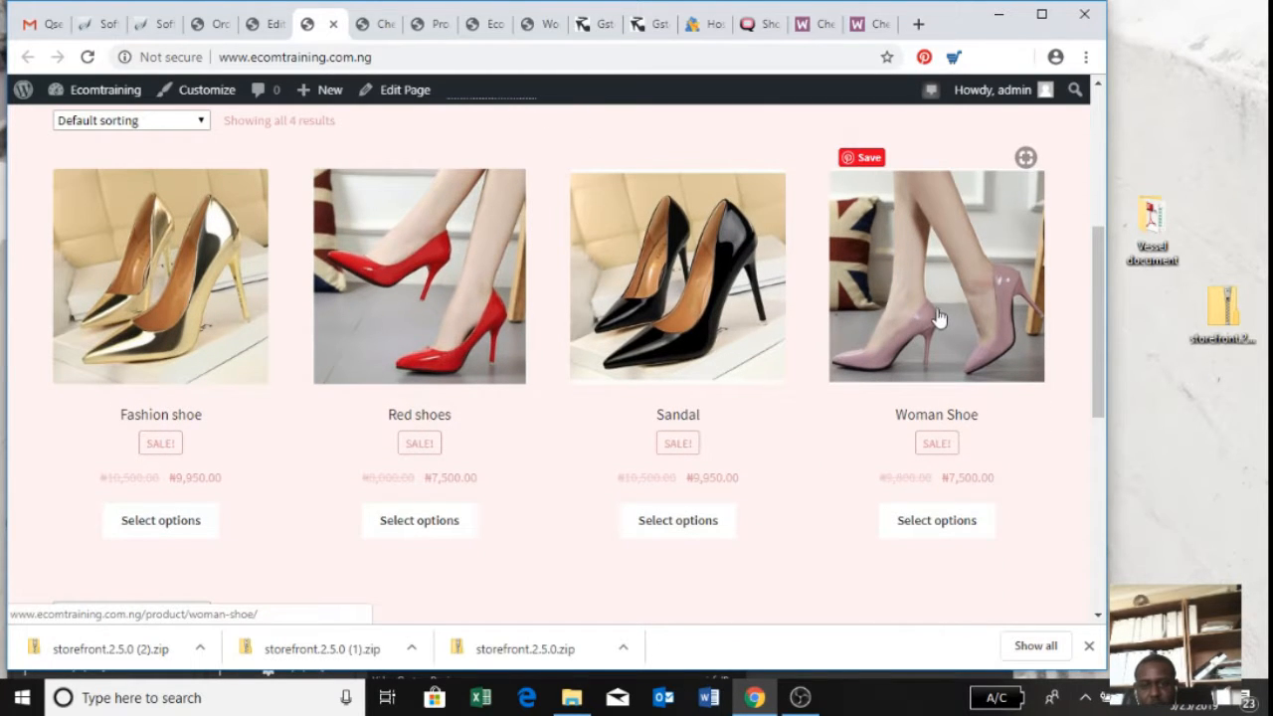
Open the Woman Shoe product page and expand its Size options
left_click(911, 537)
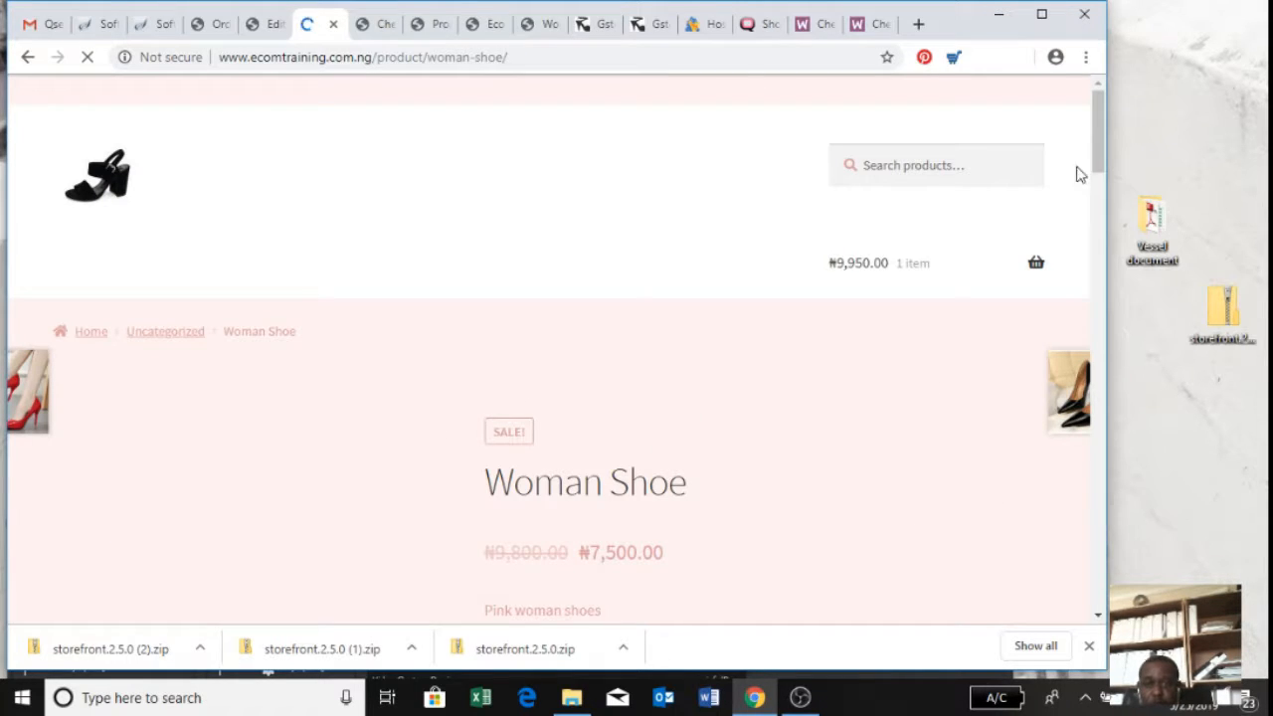
scroll(1083, 239, "down", 5)
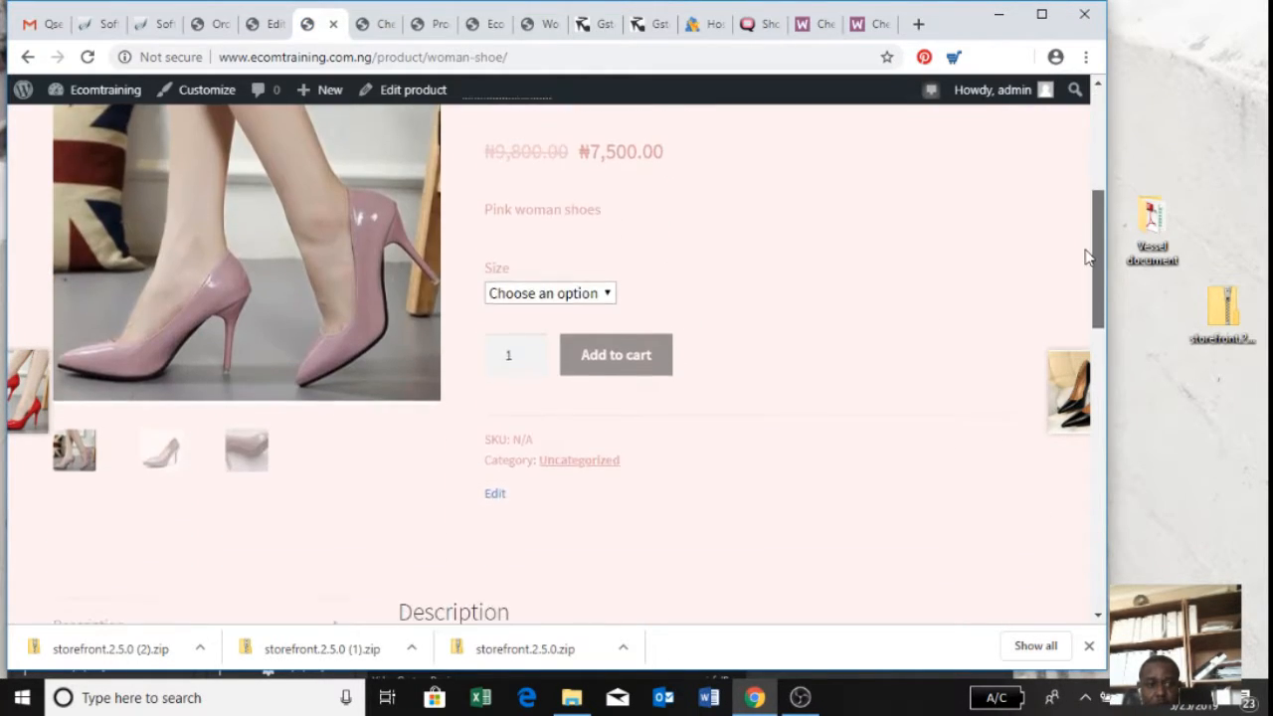
scroll(1083, 244, "up", 1)
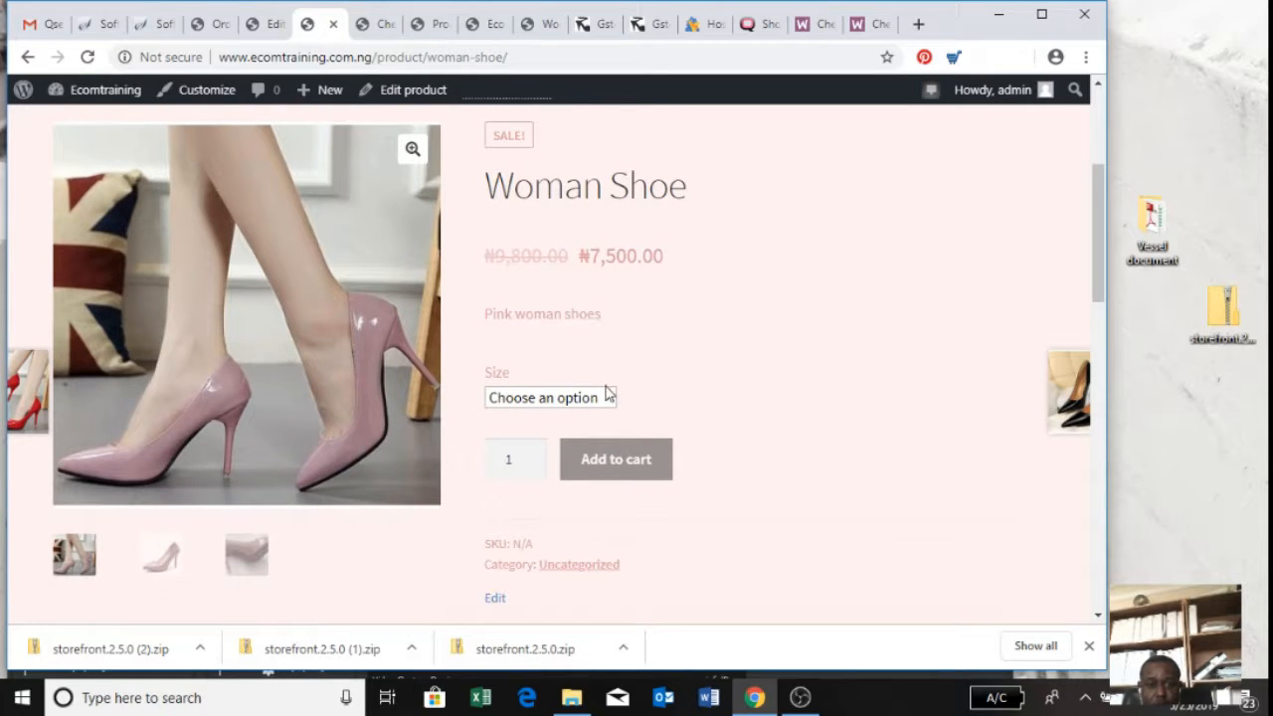
left_click(608, 397)
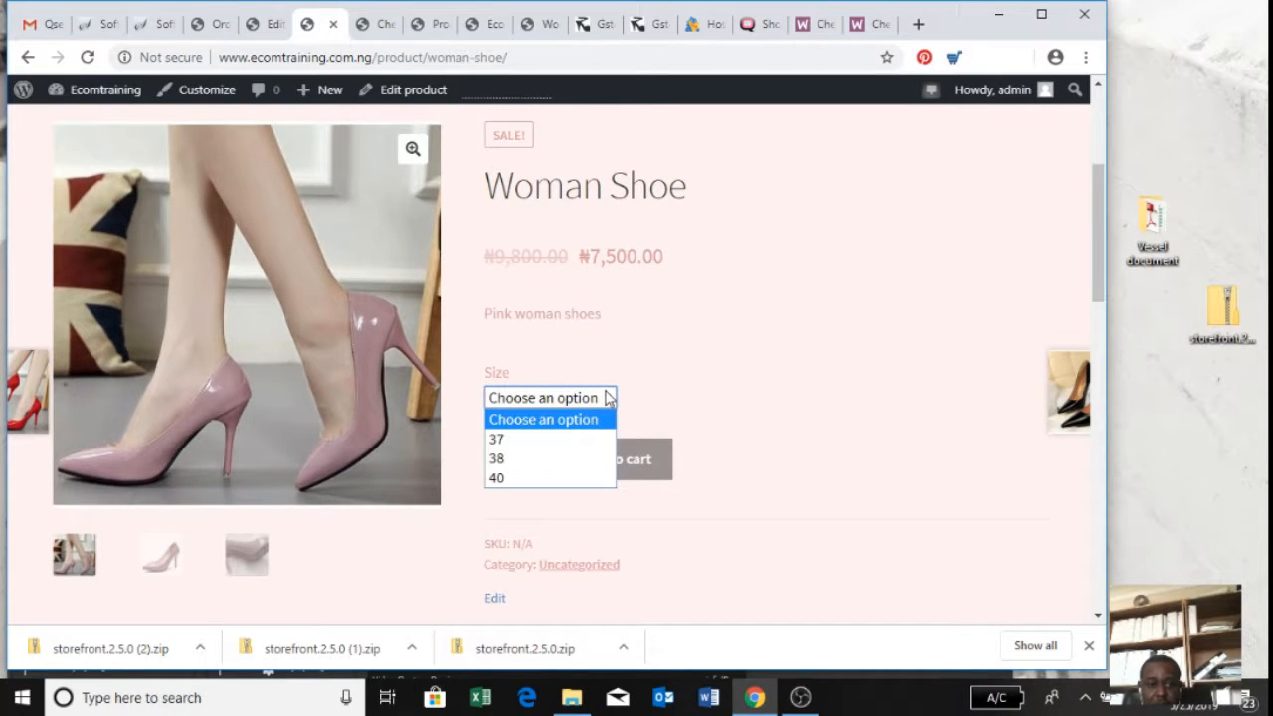
Choose size 40 for the Woman Shoe and add one pair to the cart
left_click(554, 480)
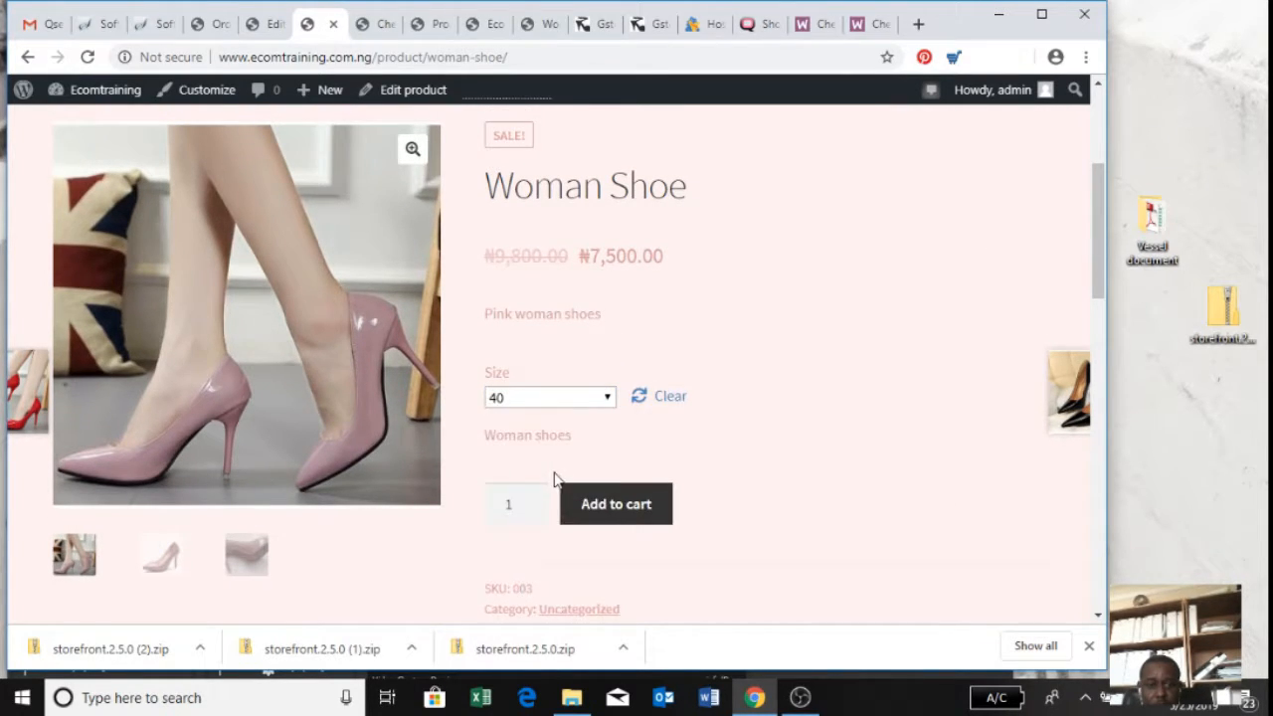
left_click(637, 512)
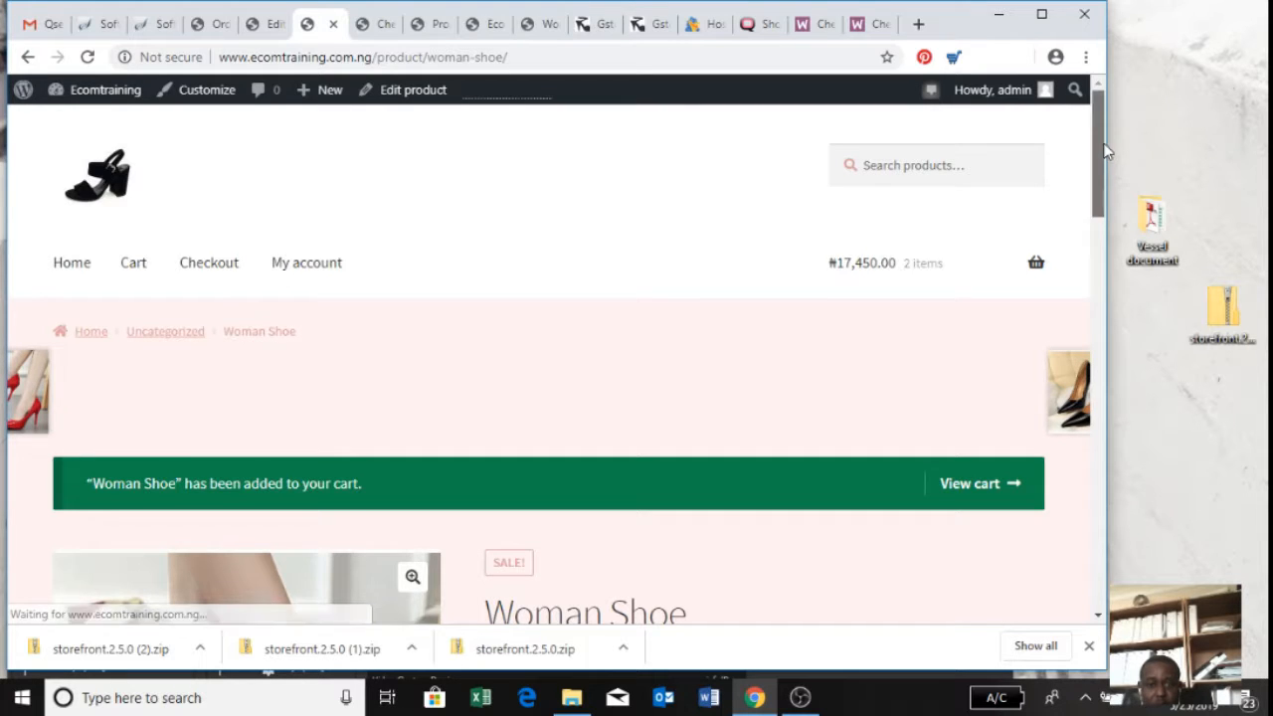
mouse_move(1099, 146)
left_mouse_down()
mouse_move(1116, 358)
mouse_move(1111, 161)
left_mouse_up()
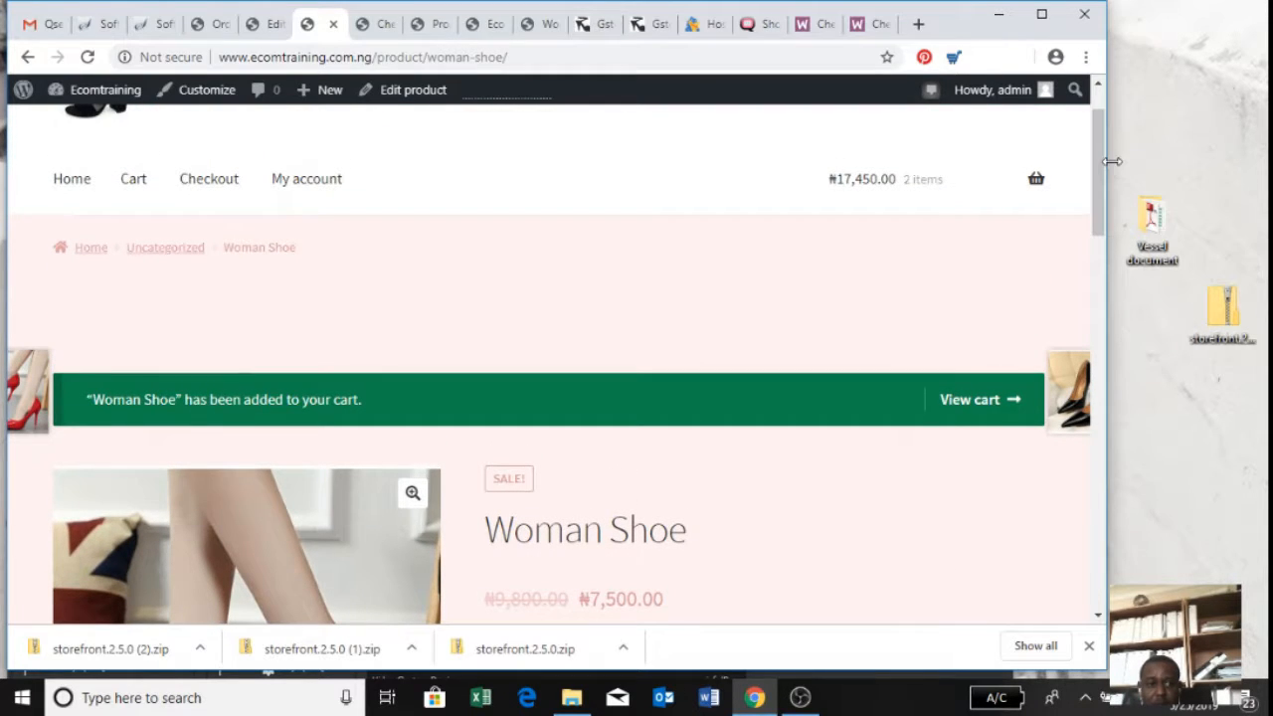
View the store's Cart page, return to the Woman Shoe product page and open the Cart page again
left_click(966, 401)
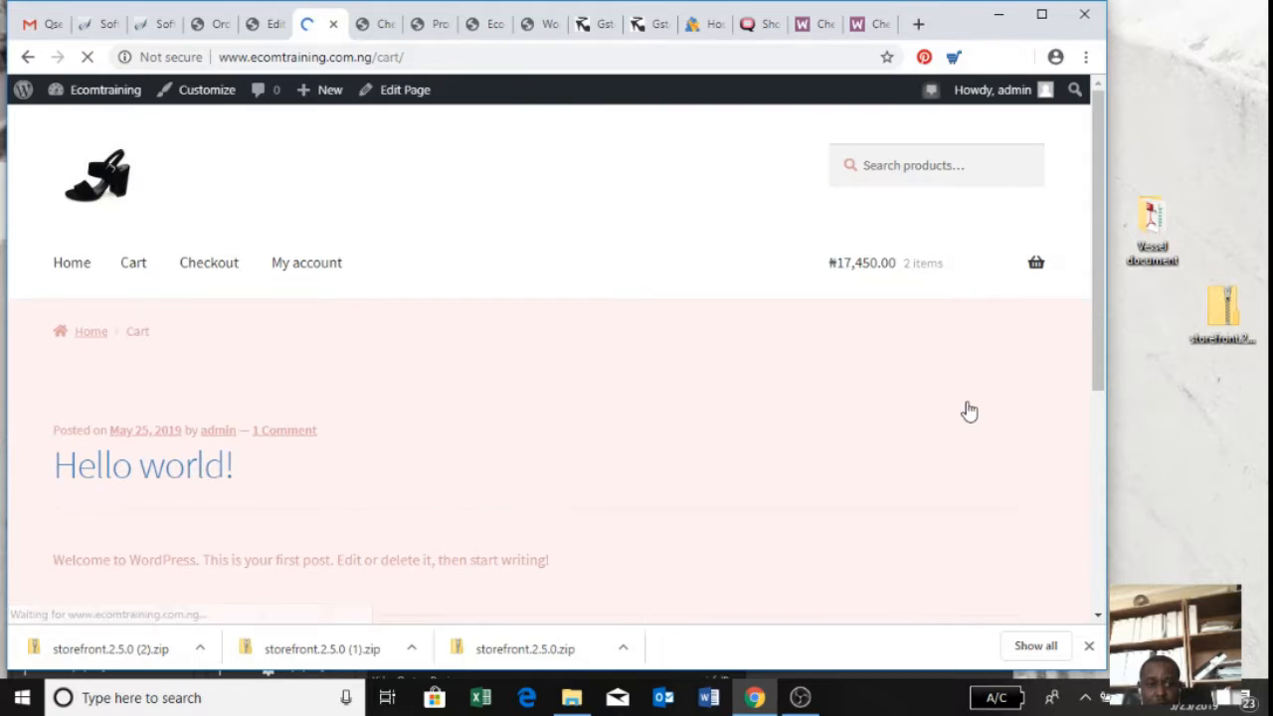
left_click_drag(1093, 198, 1097, 147)
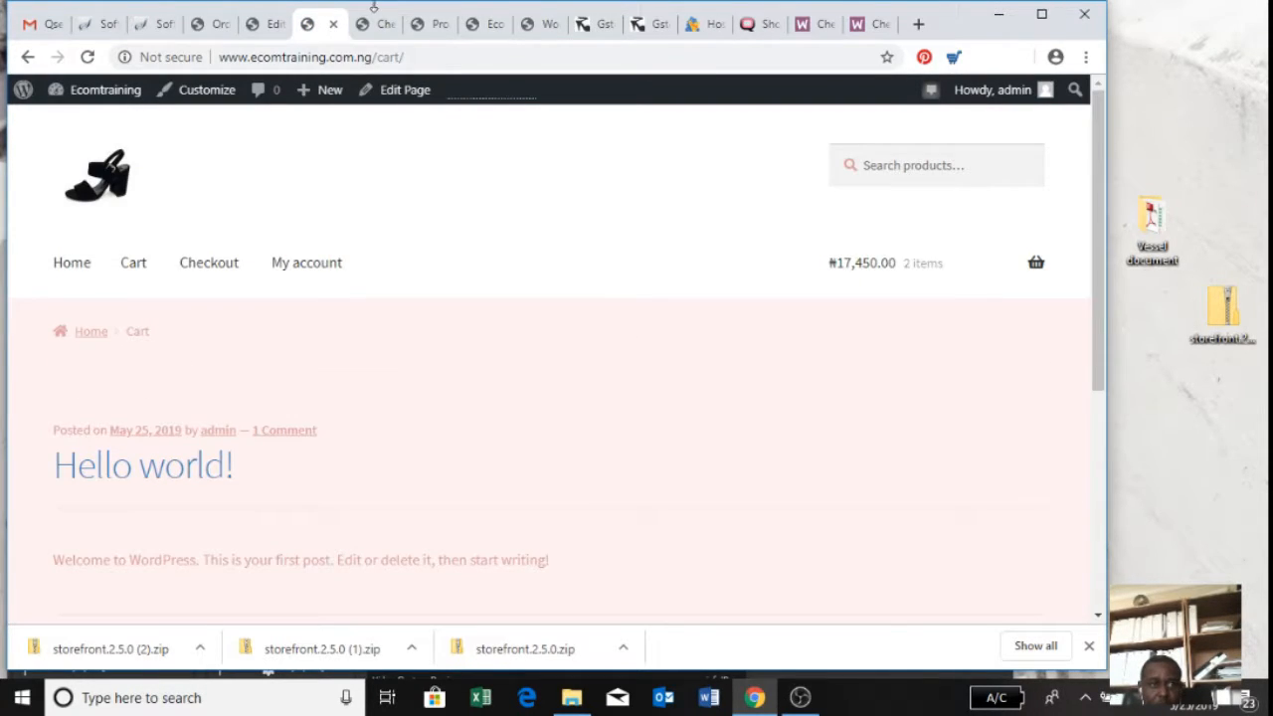
left_click(28, 56)
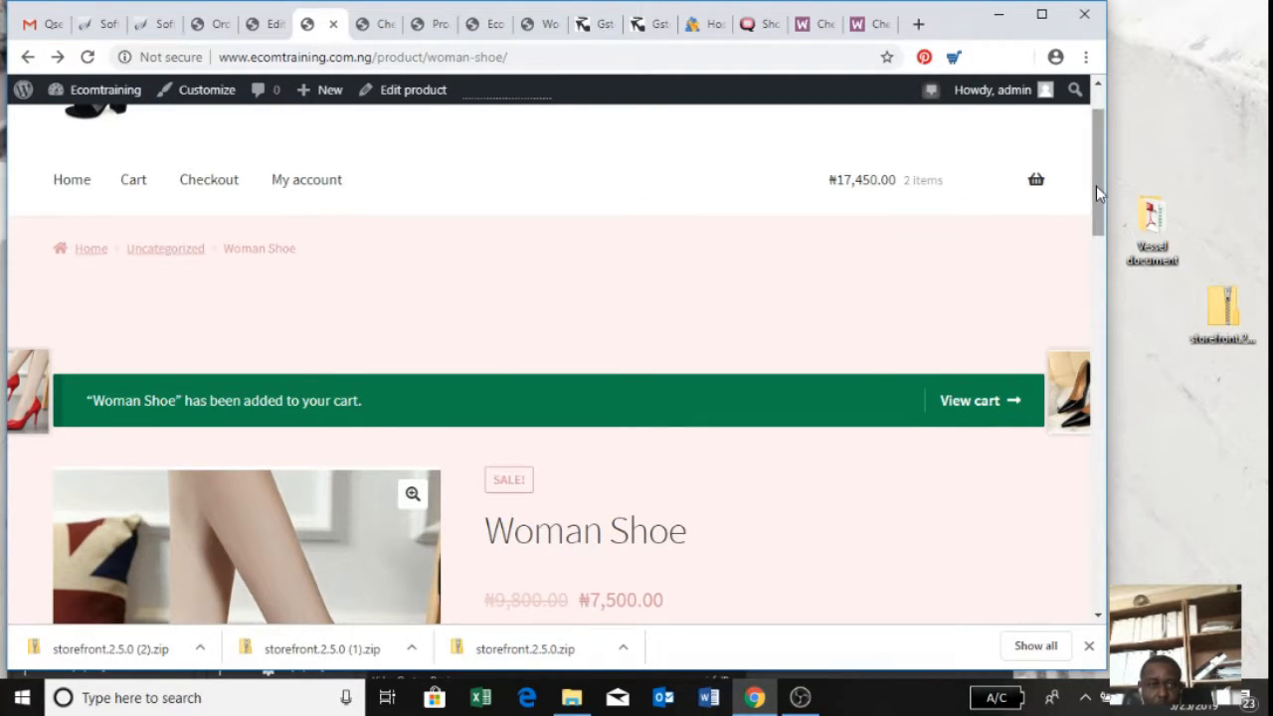
left_click_drag(1096, 186, 1093, 147)
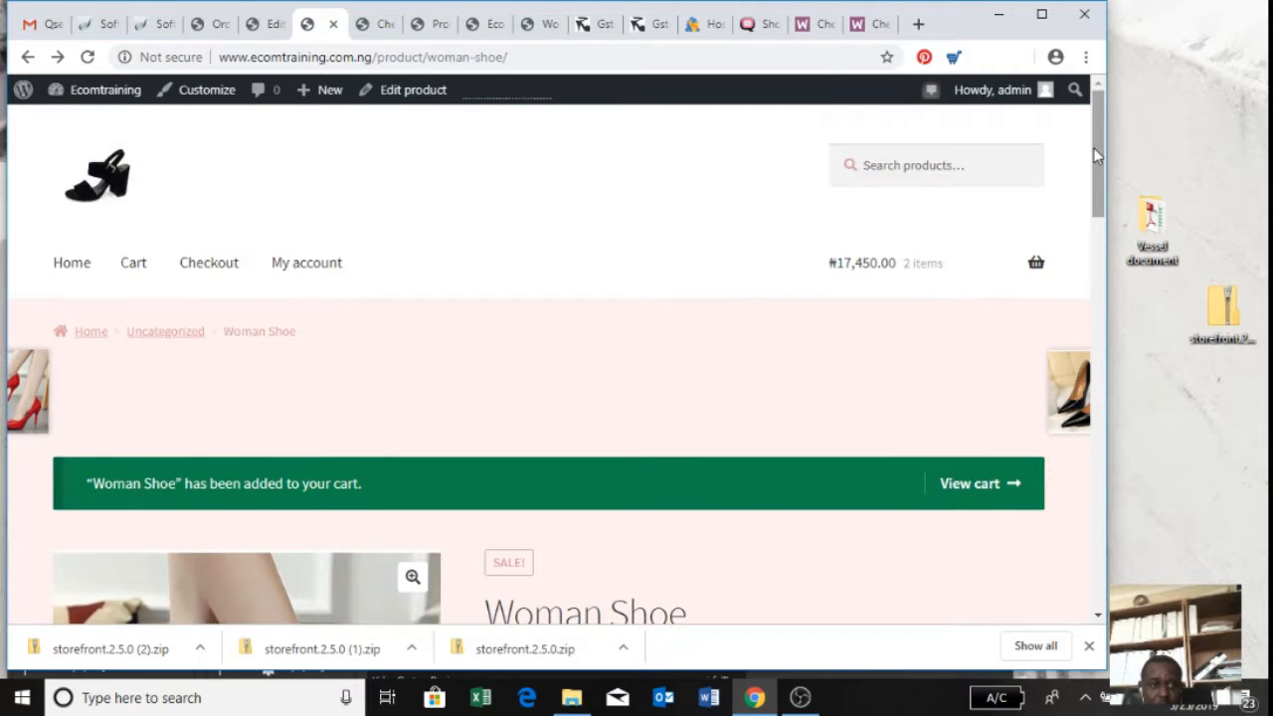
left_click(141, 269)
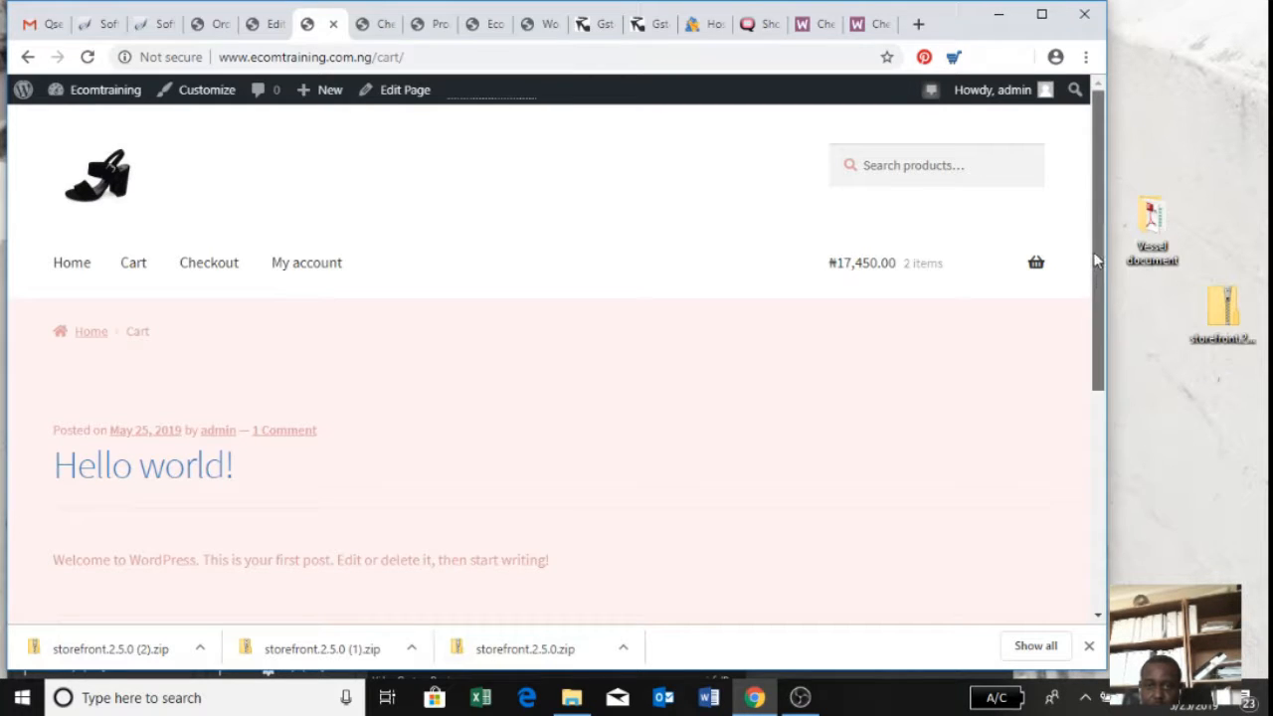
Proceed to checkout from the cart summary and review the billing details, order items and payment methods
mouse_move(859, 270)
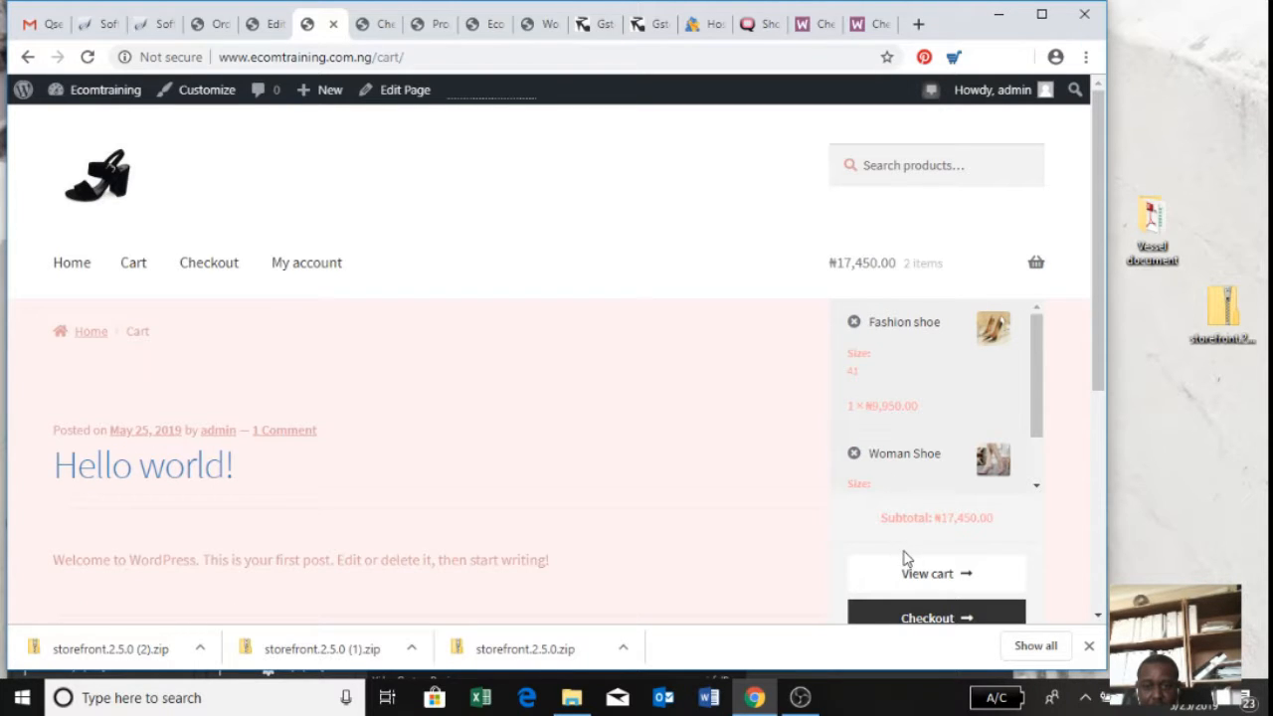
left_click(930, 619)
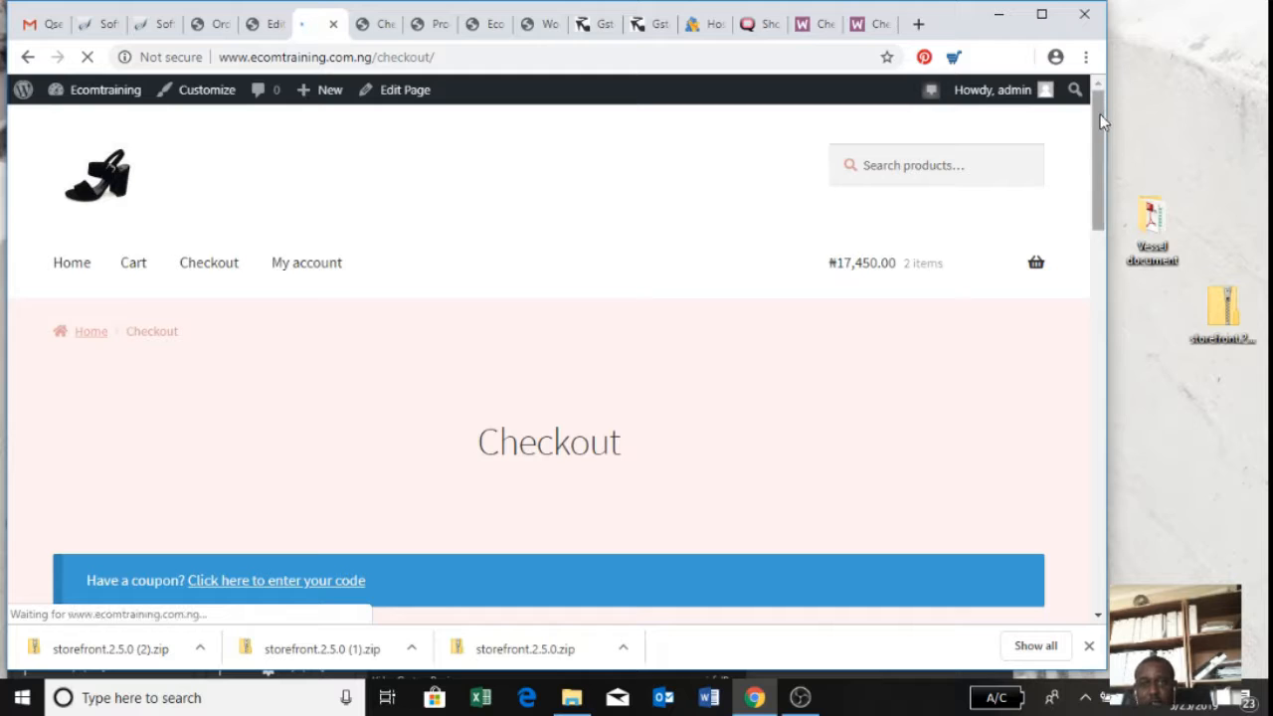
scroll(1101, 184, "down", 3)
left_click_drag(1101, 184, 1103, 243)
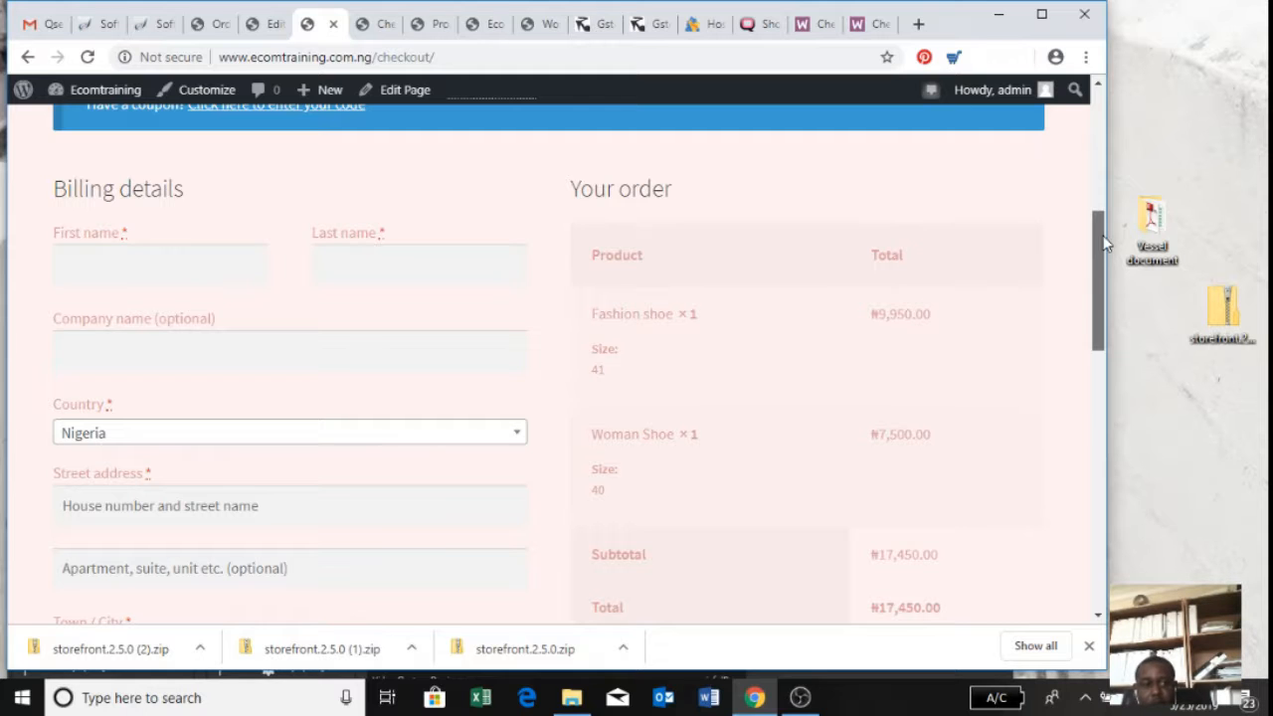
left_click_drag(1104, 244, 1109, 337)
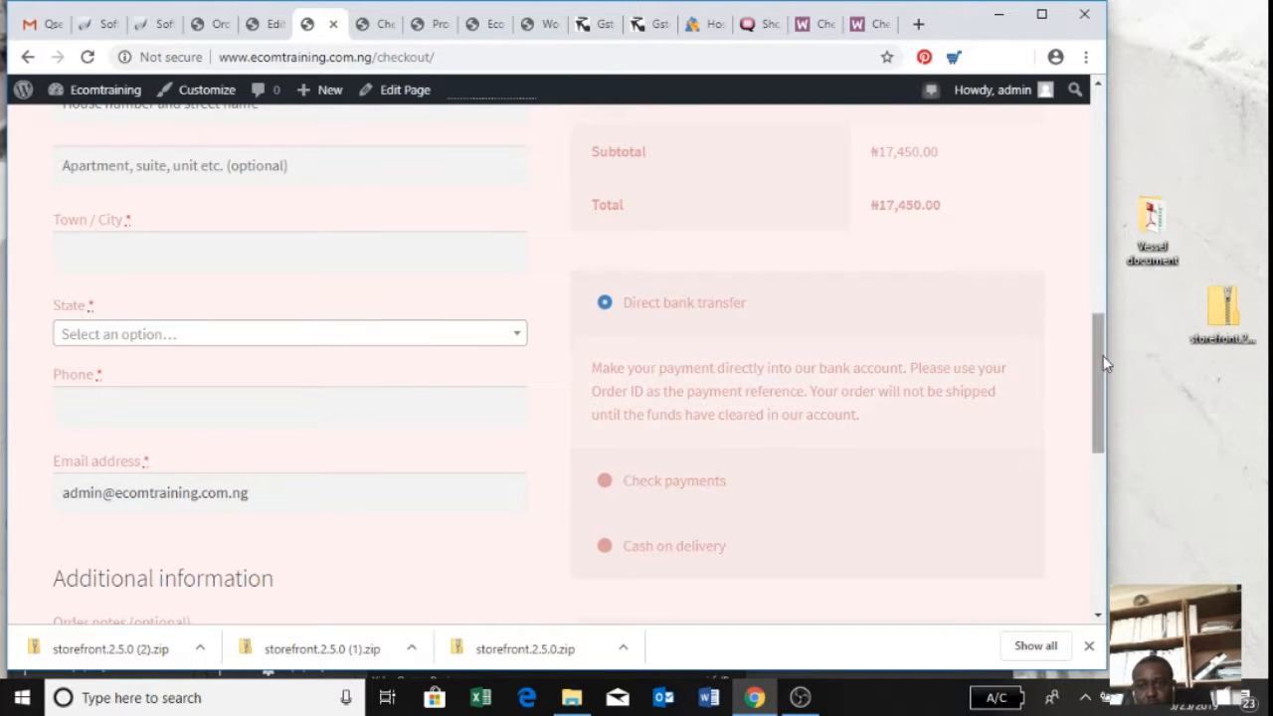
left_click_drag(1102, 360, 1109, 171)
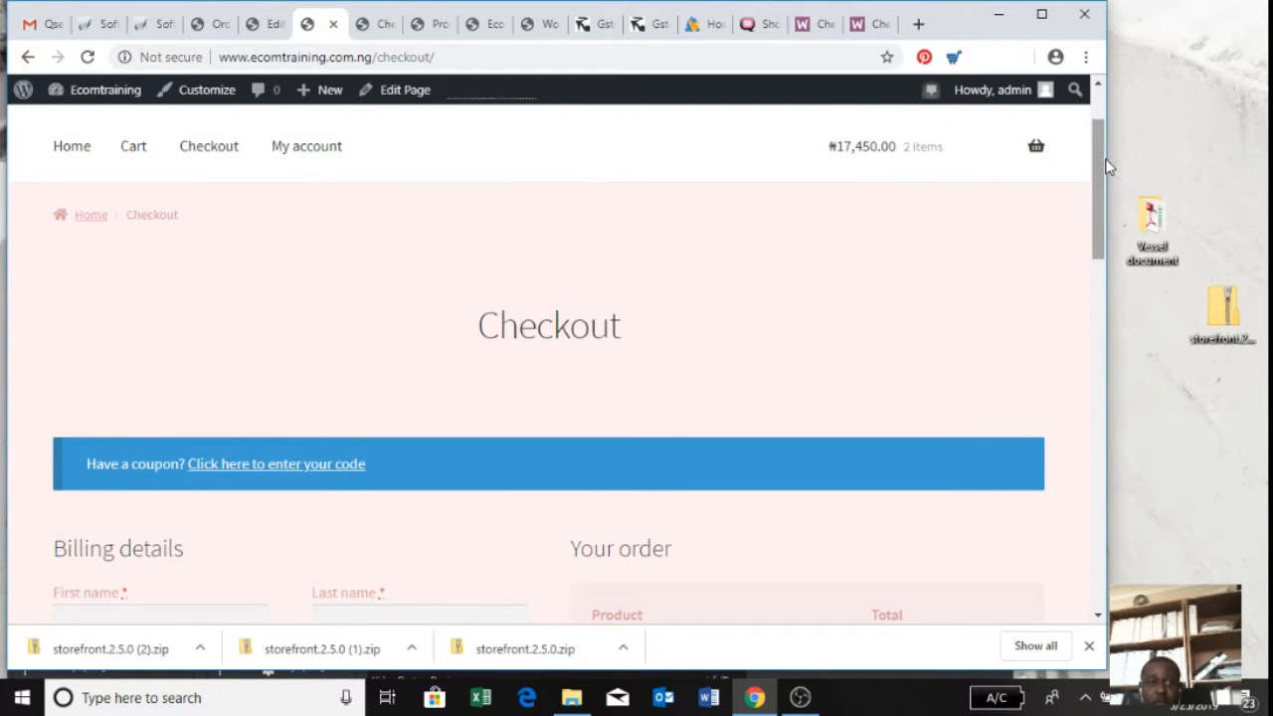
Open the store's My account page and look over its account sections
left_click(338, 147)
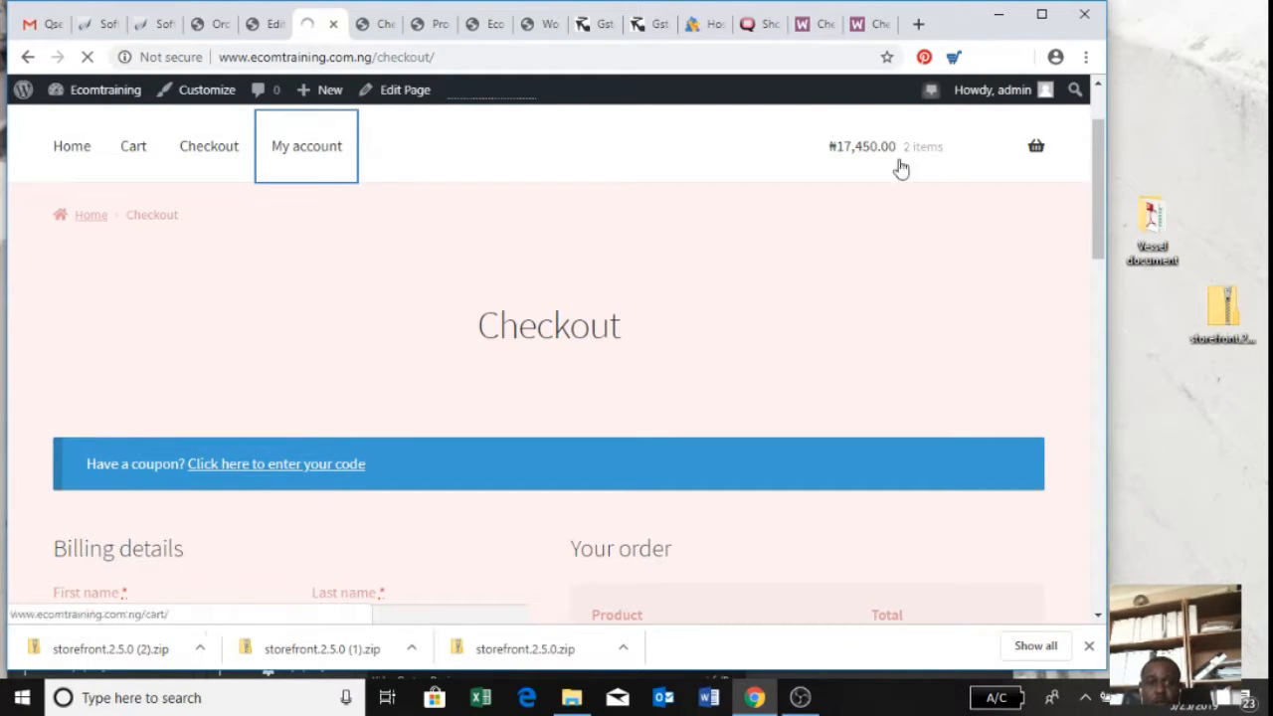
left_click_drag(1097, 178, 1110, 310)
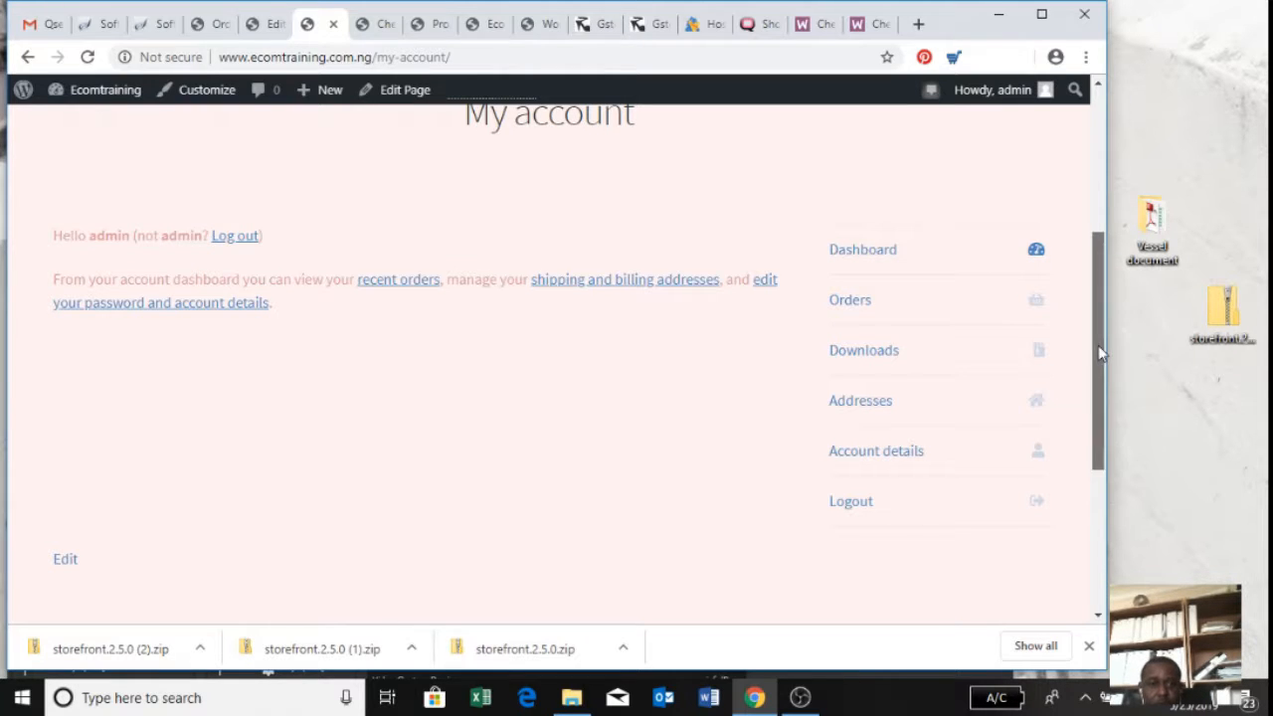
left_click_drag(1098, 345, 1094, 296)
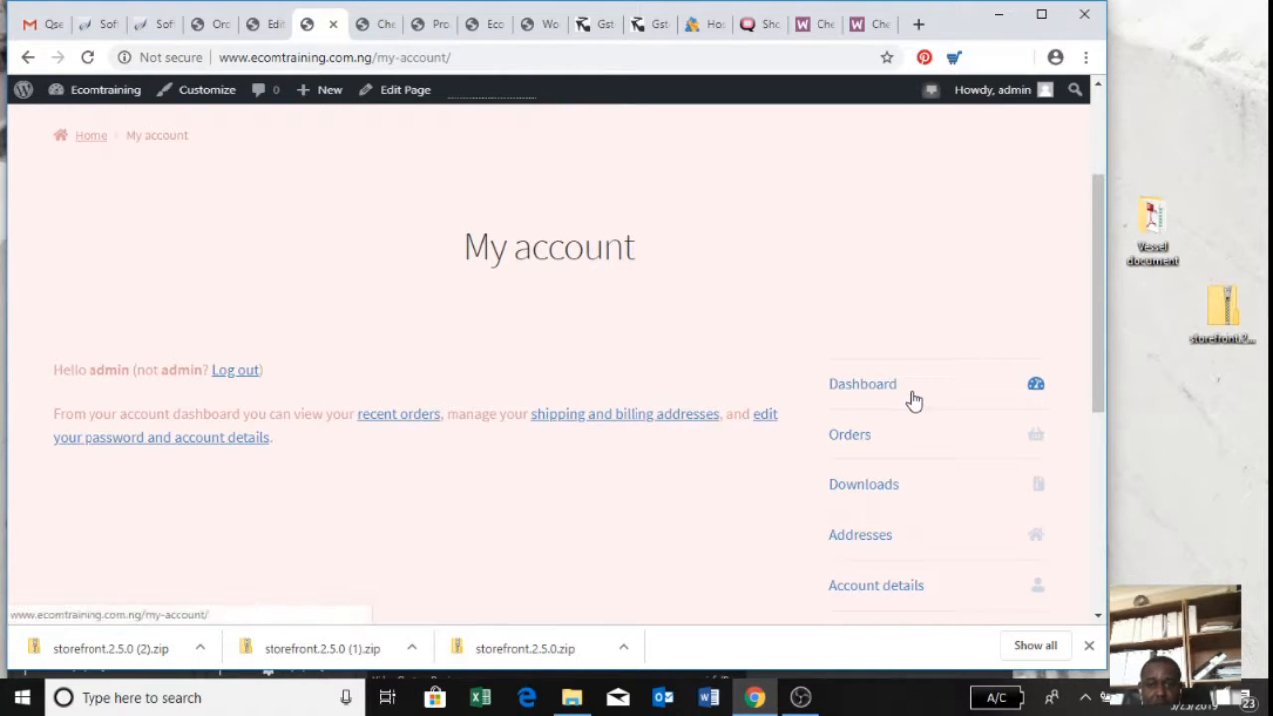
Open the WordPress dashboard, then return to the live site and view the products on the Shop page
mouse_move(84, 103)
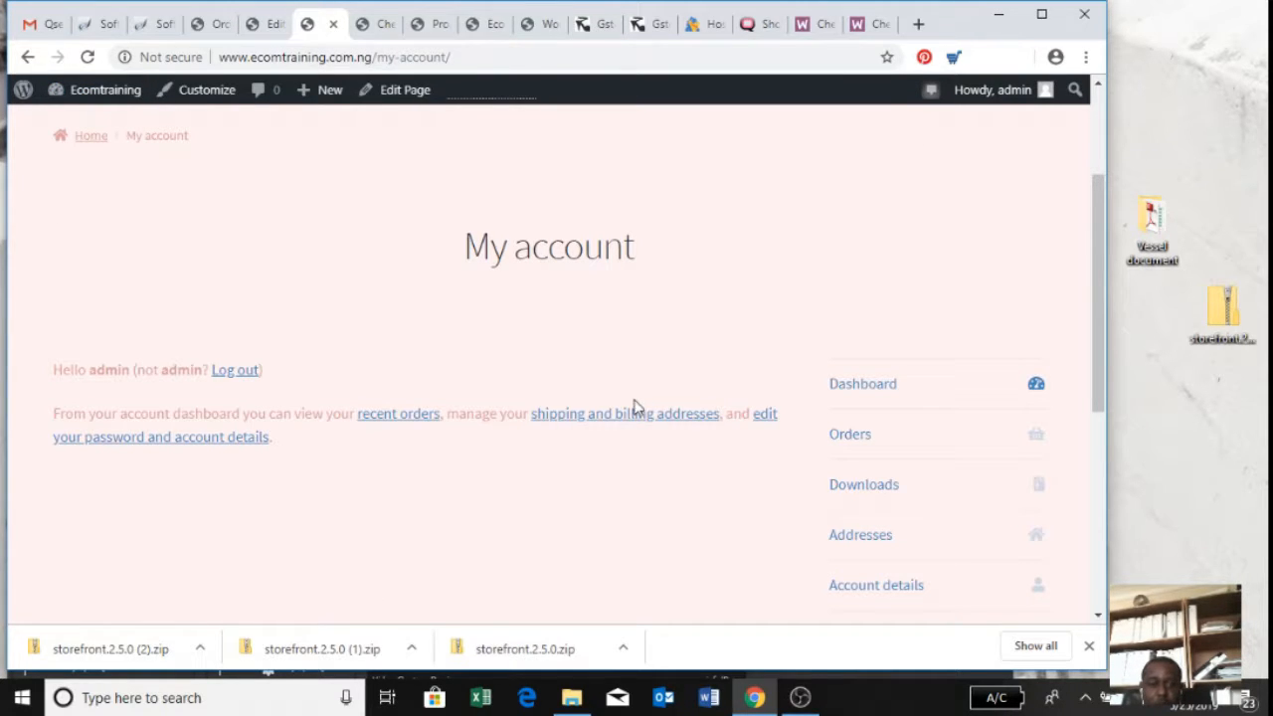
mouse_move(783, 701)
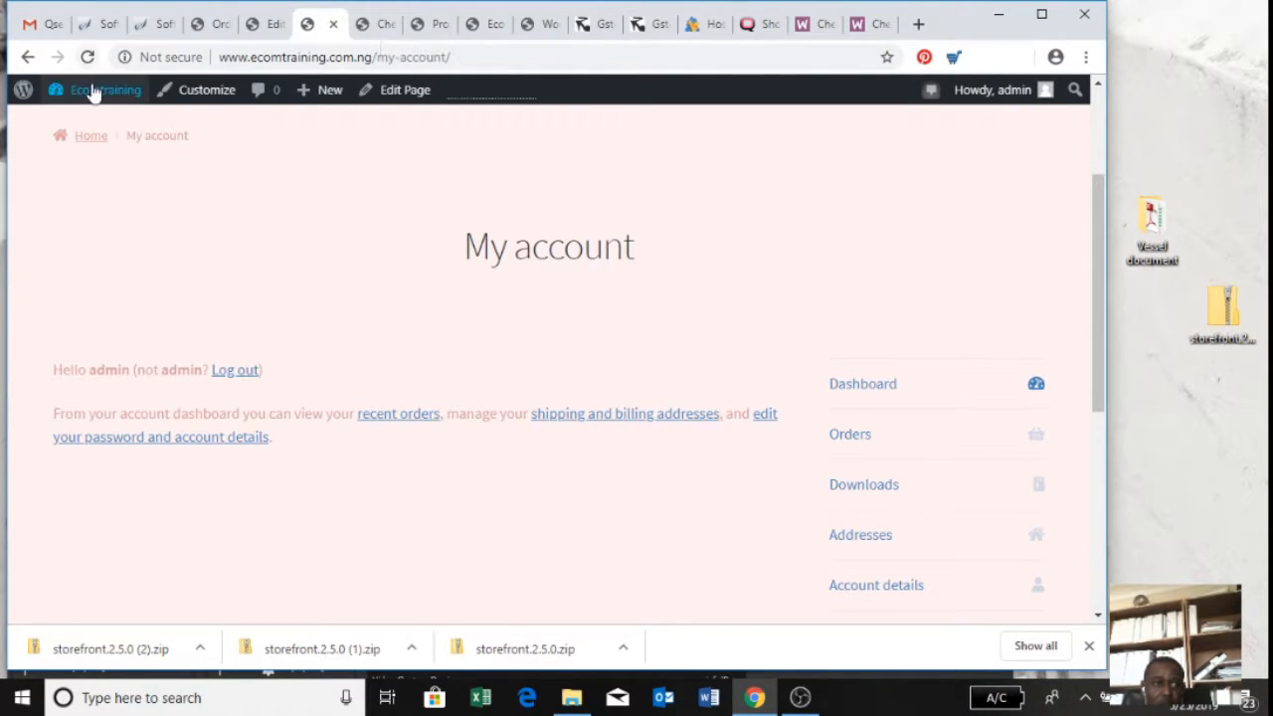
left_click(87, 111)
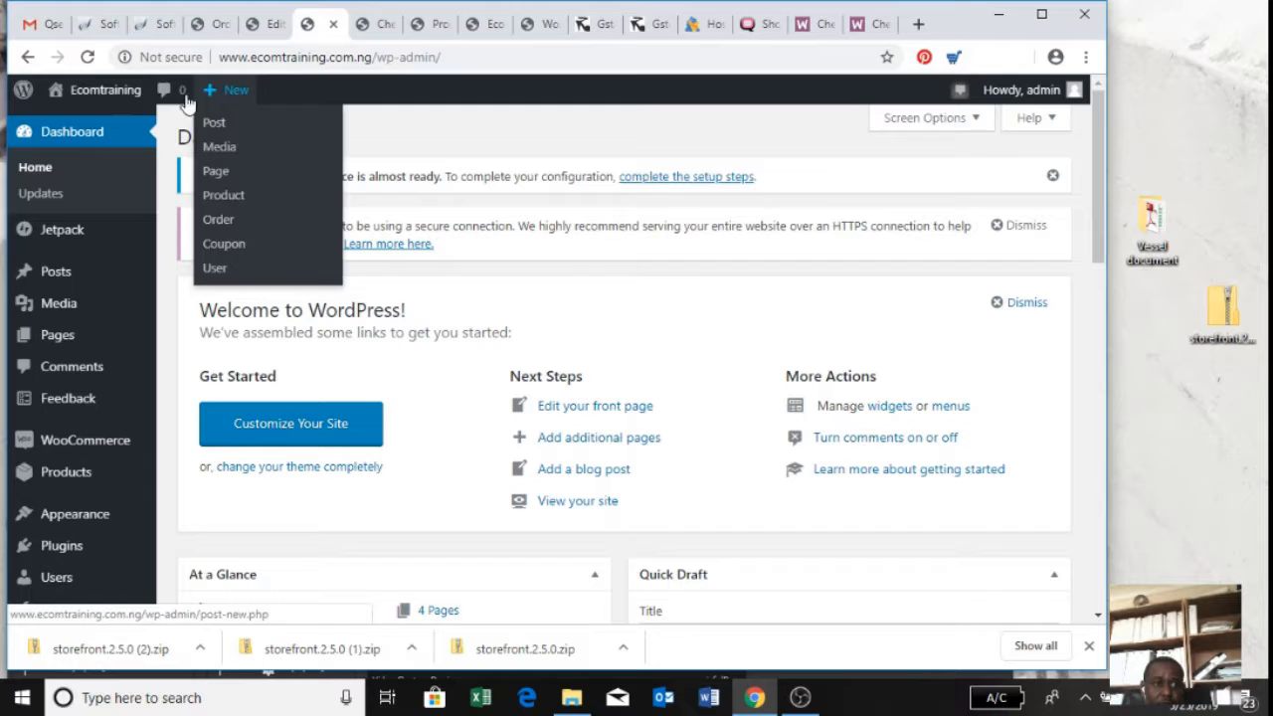
mouse_move(97, 132)
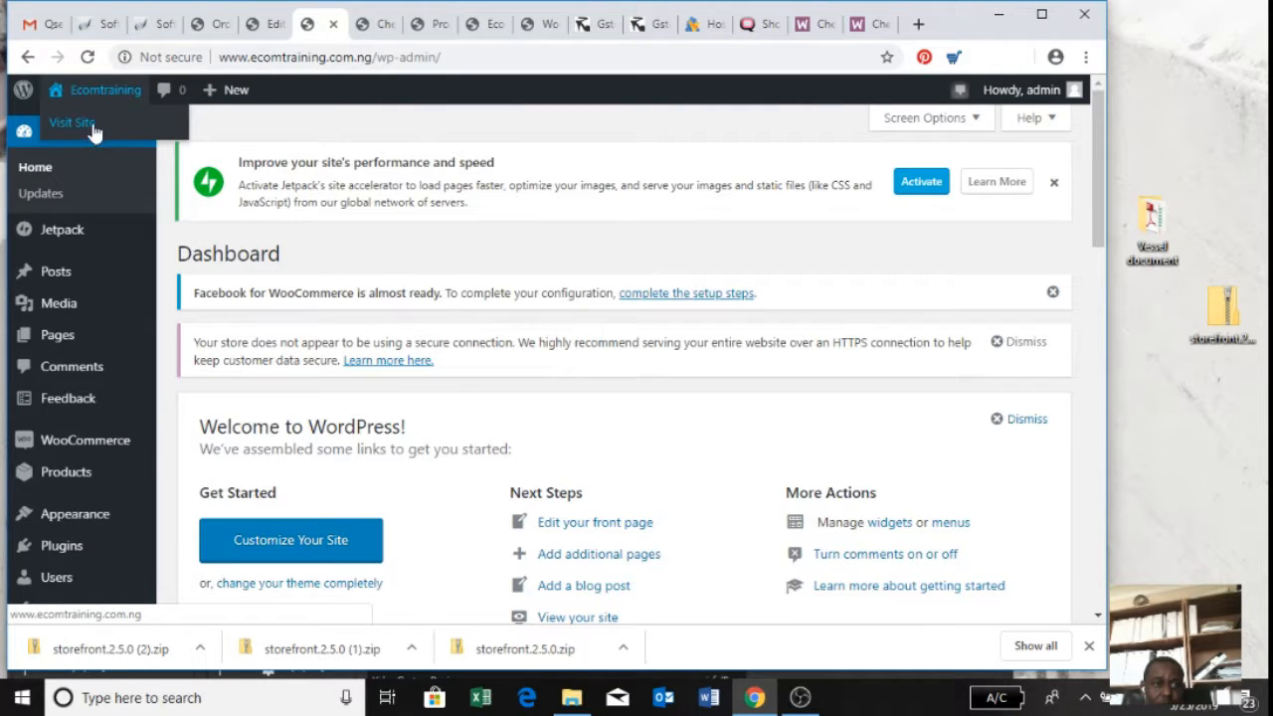
left_click(93, 127)
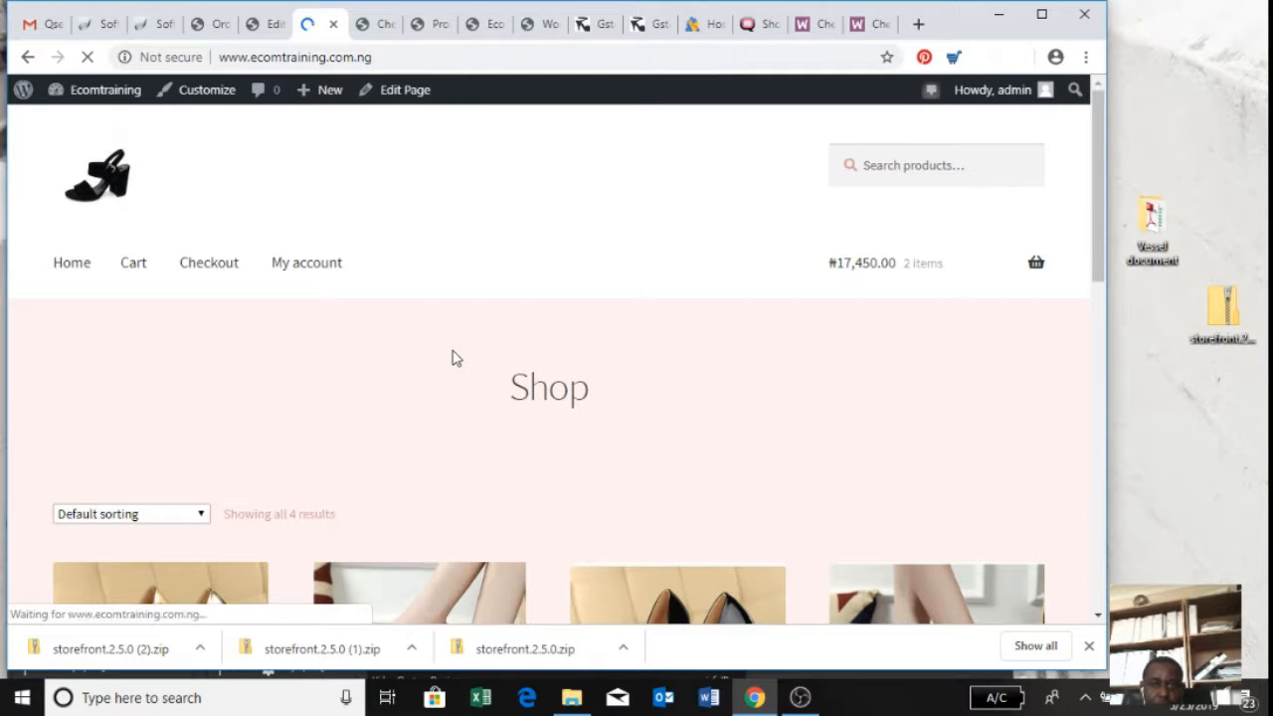
left_click_drag(1096, 174, 1104, 250)
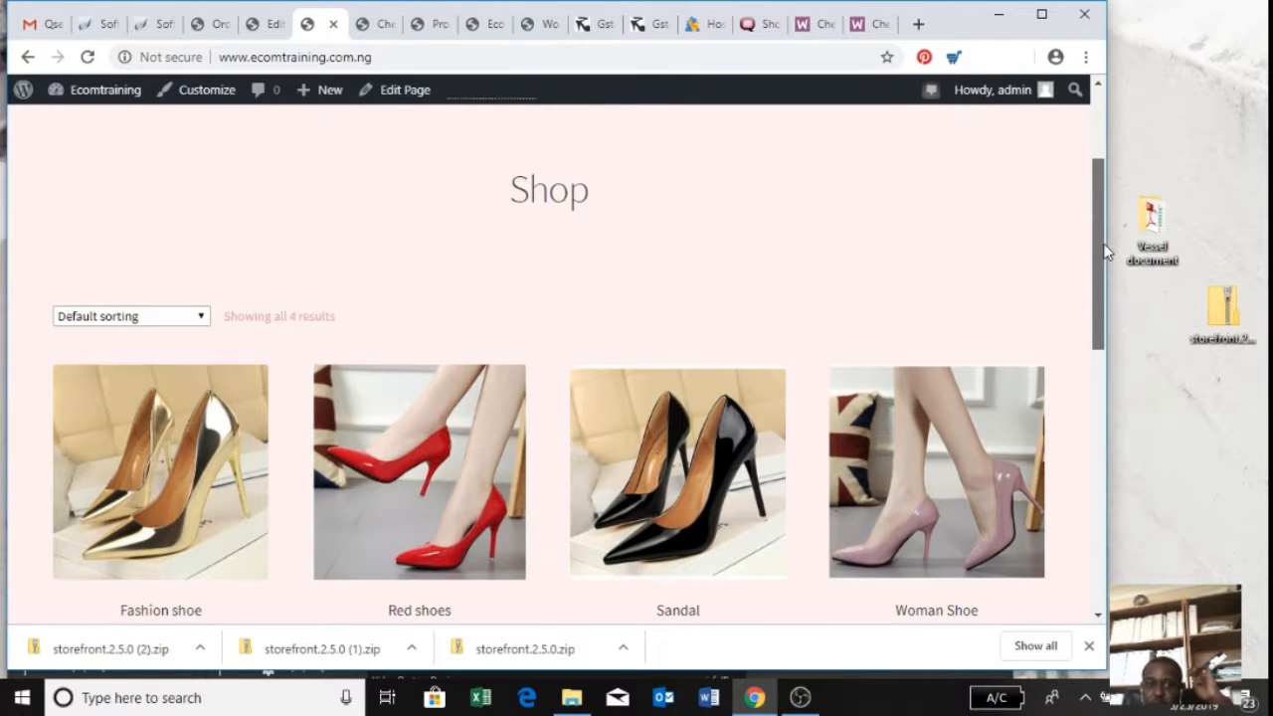
Open the theme customizer and review the logo, site title and tagline under Site Identity
left_click(189, 92)
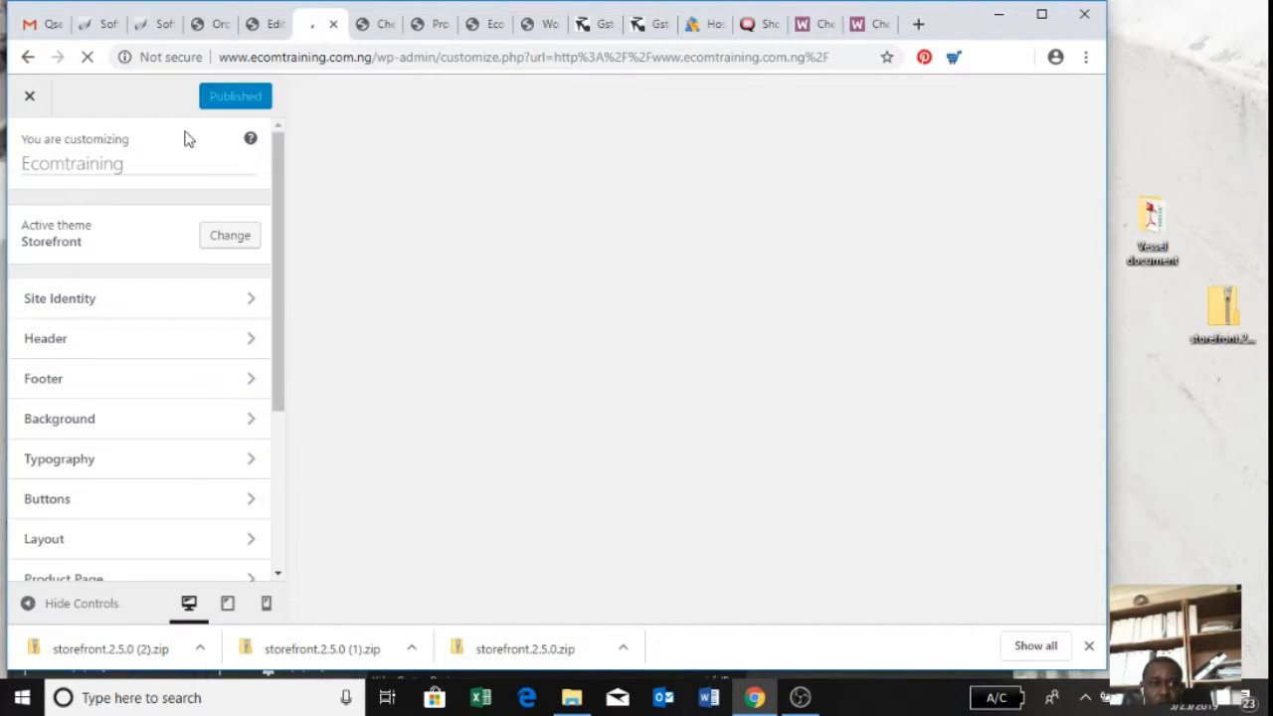
left_click(144, 297)
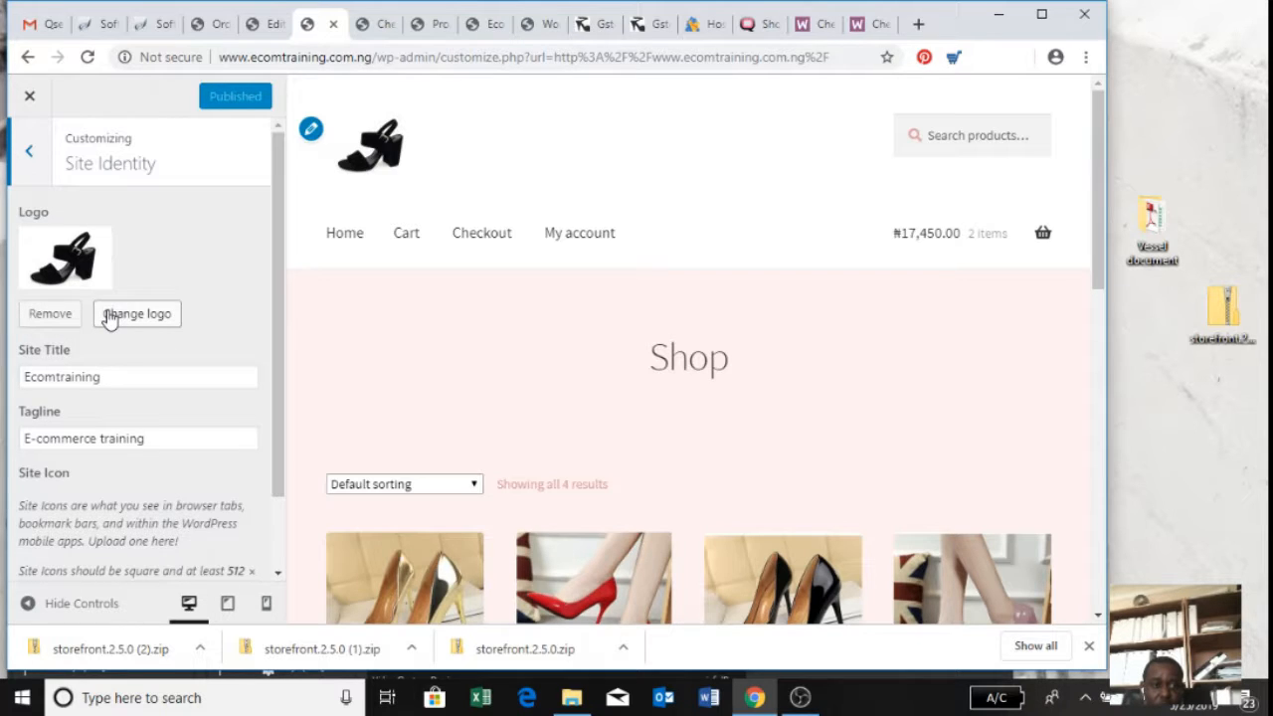
left_click(111, 378)
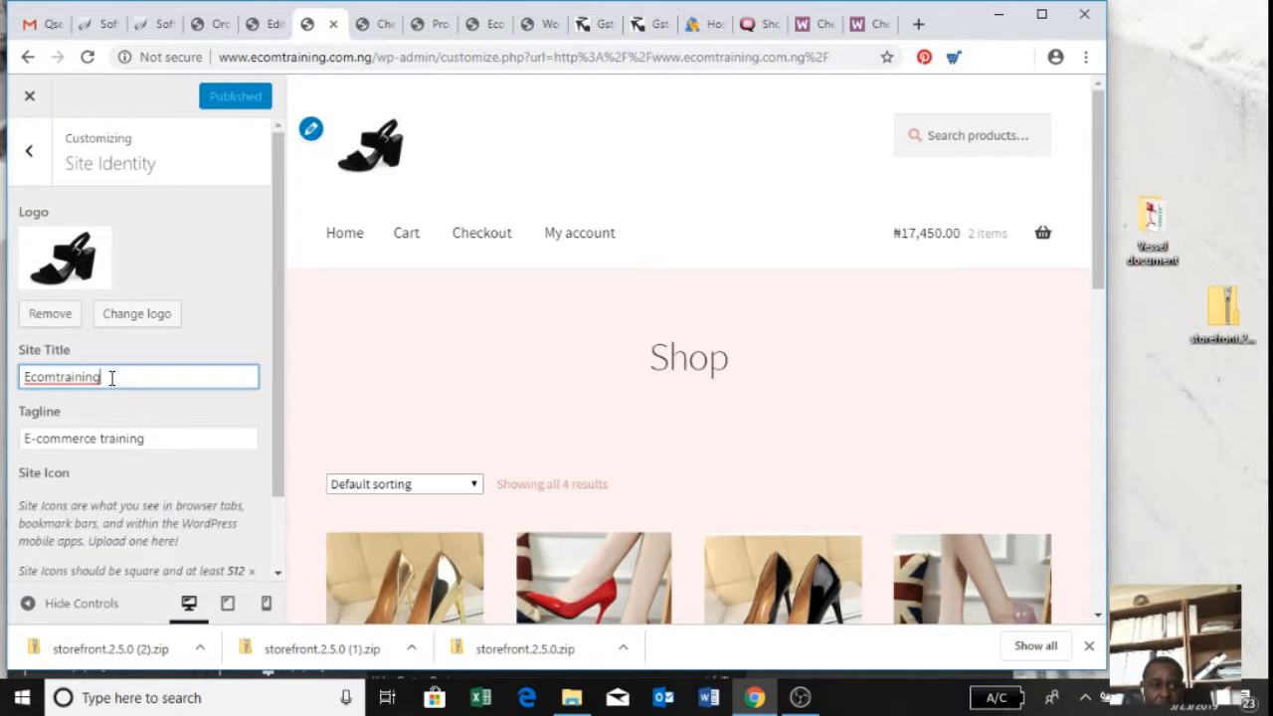
left_click(122, 442)
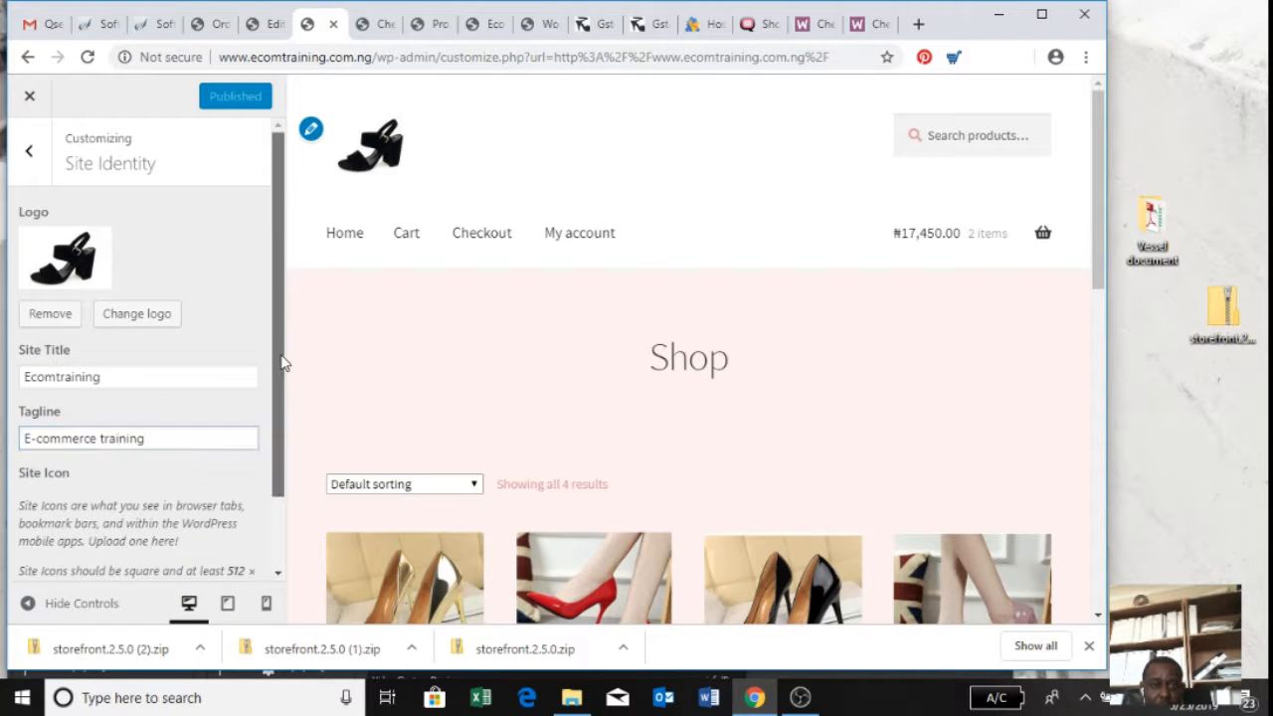
left_click_drag(283, 363, 284, 250)
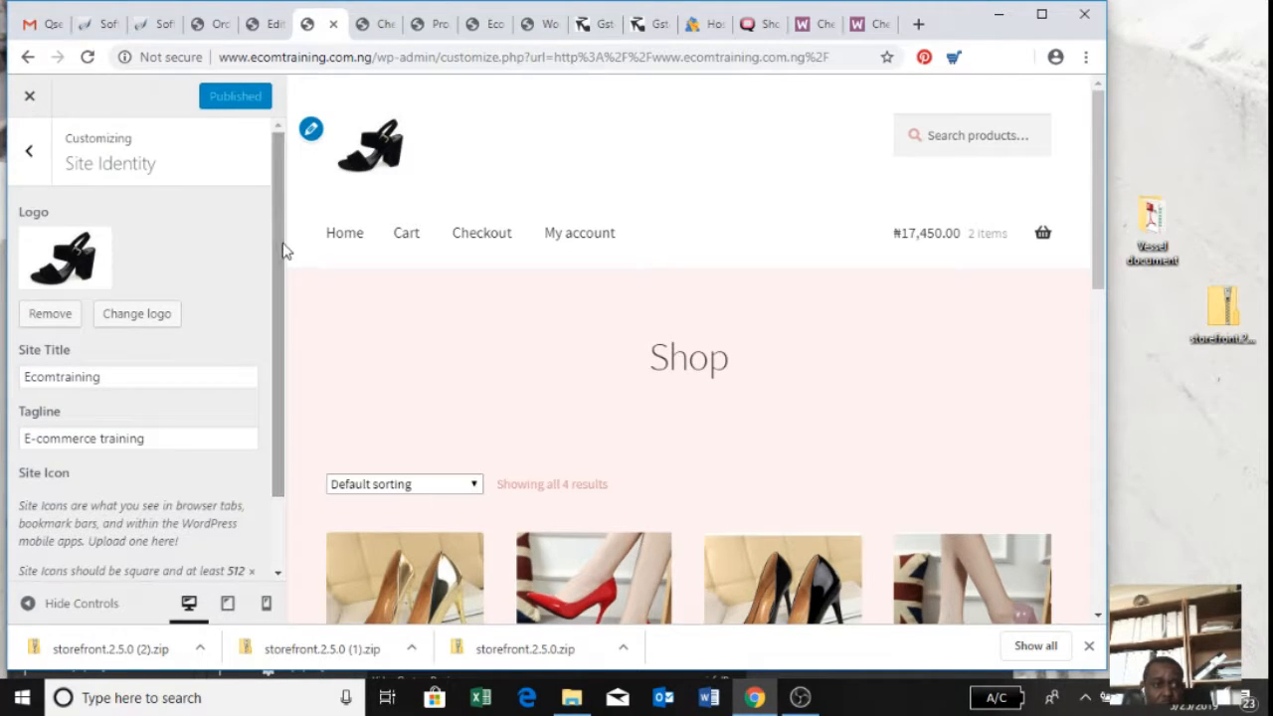
left_click(24, 146)
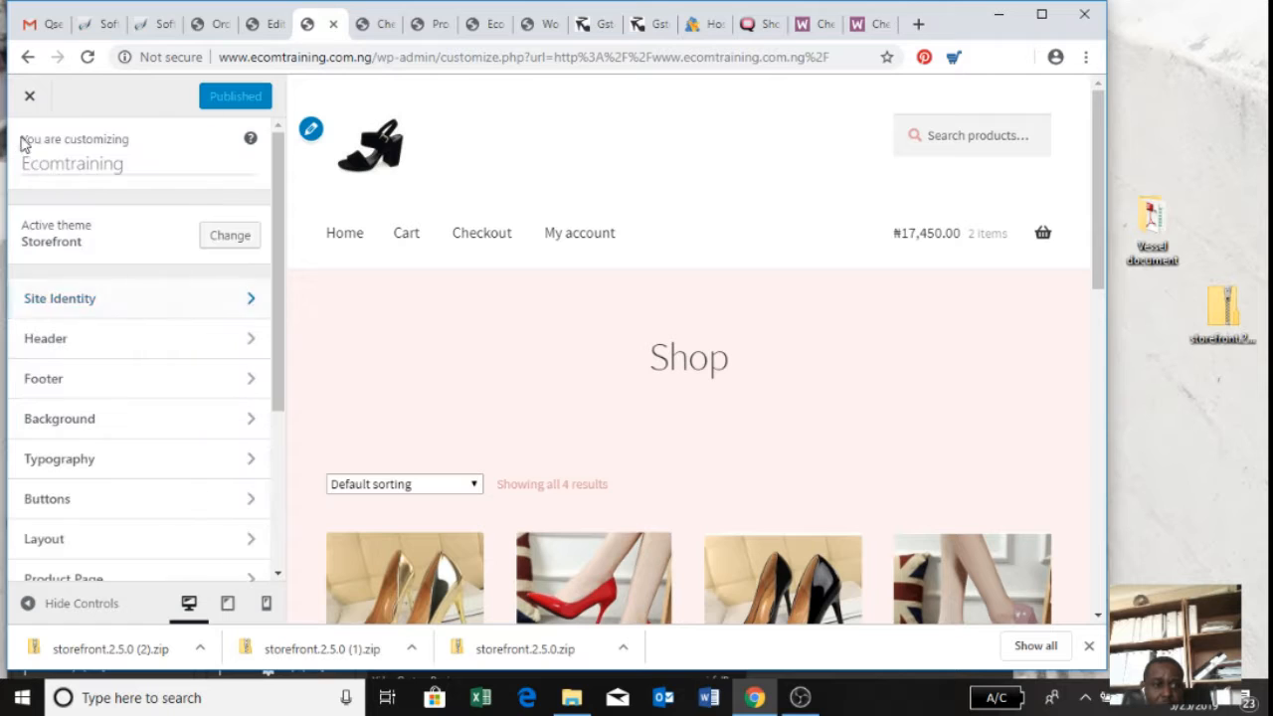
In the customizer's Header settings, change the header background color to the pale grey-green #ccd6c7
left_click(70, 340)
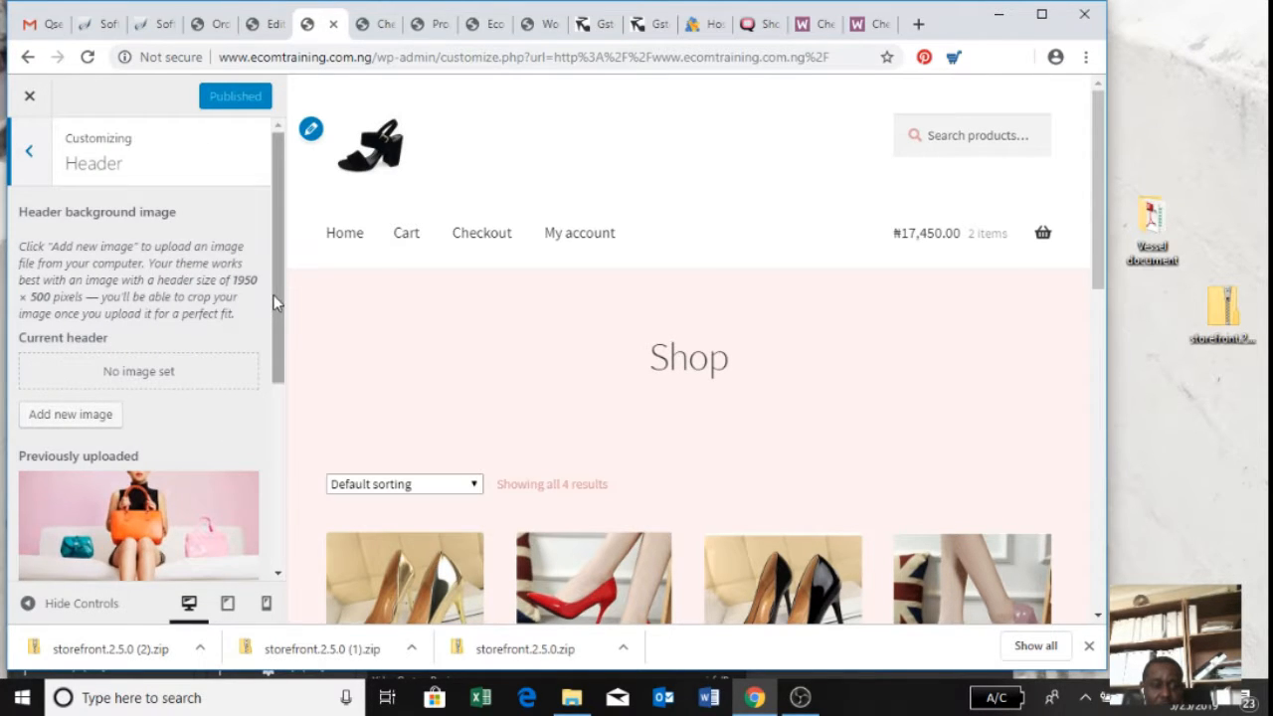
scroll(277, 356, "down", 2)
left_click_drag(276, 356, 286, 477)
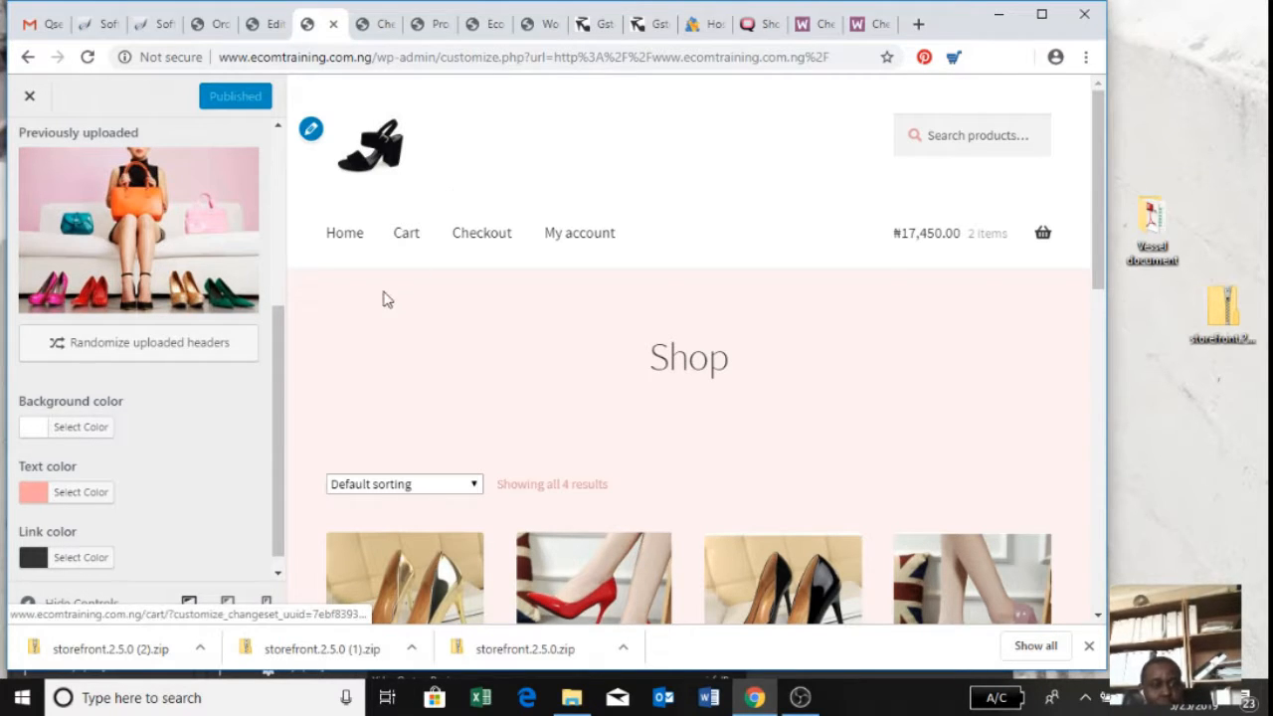
left_click(89, 433)
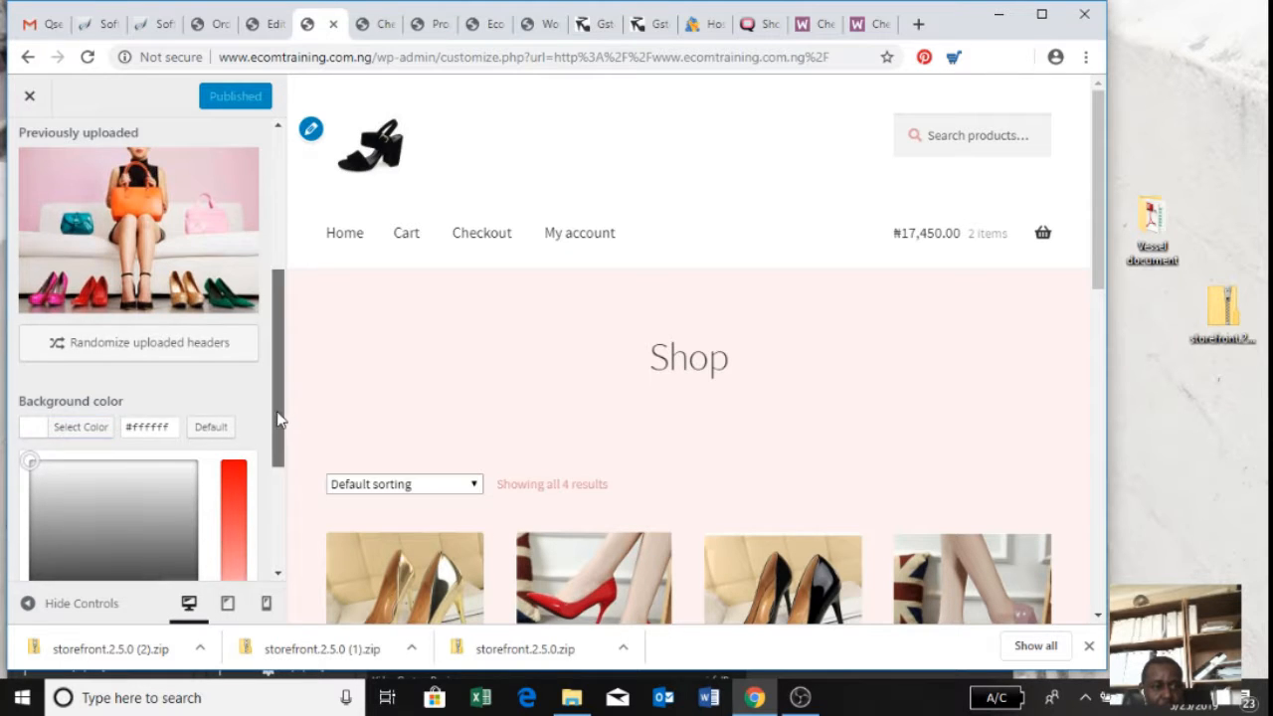
left_click_drag(279, 417, 276, 467)
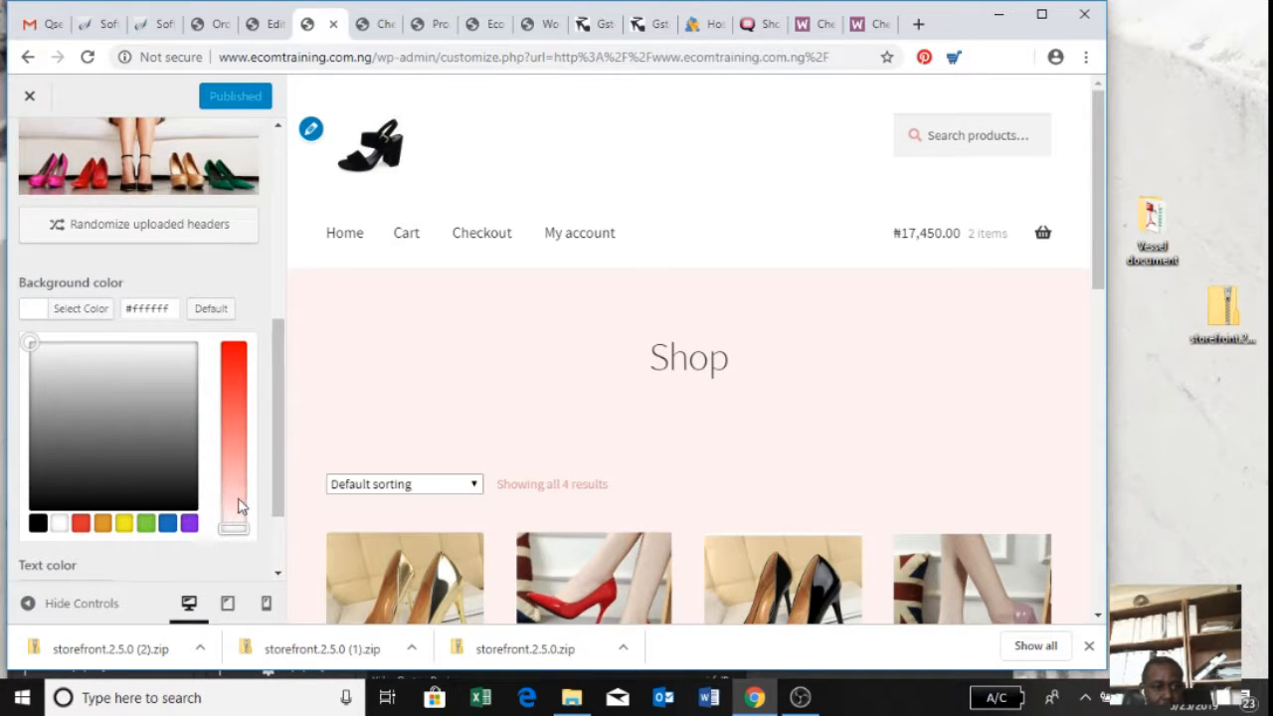
left_click_drag(239, 508, 234, 493)
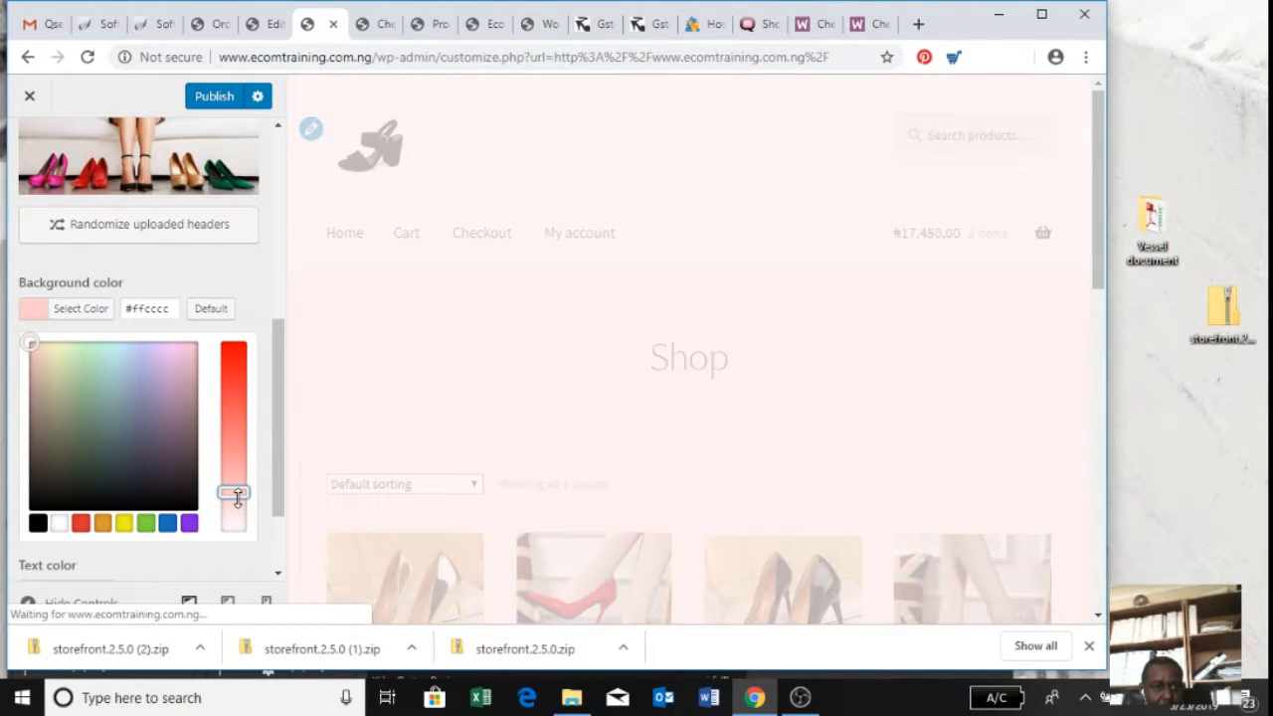
left_click(146, 524)
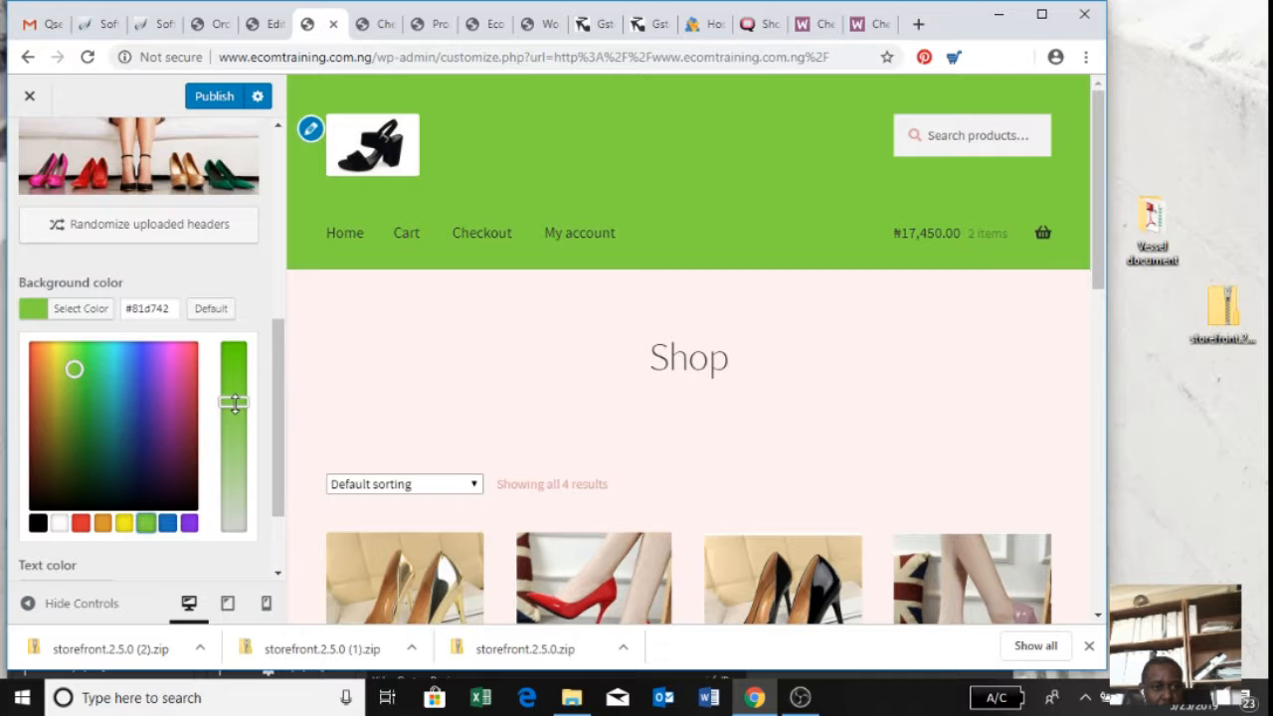
left_click_drag(235, 402, 245, 500)
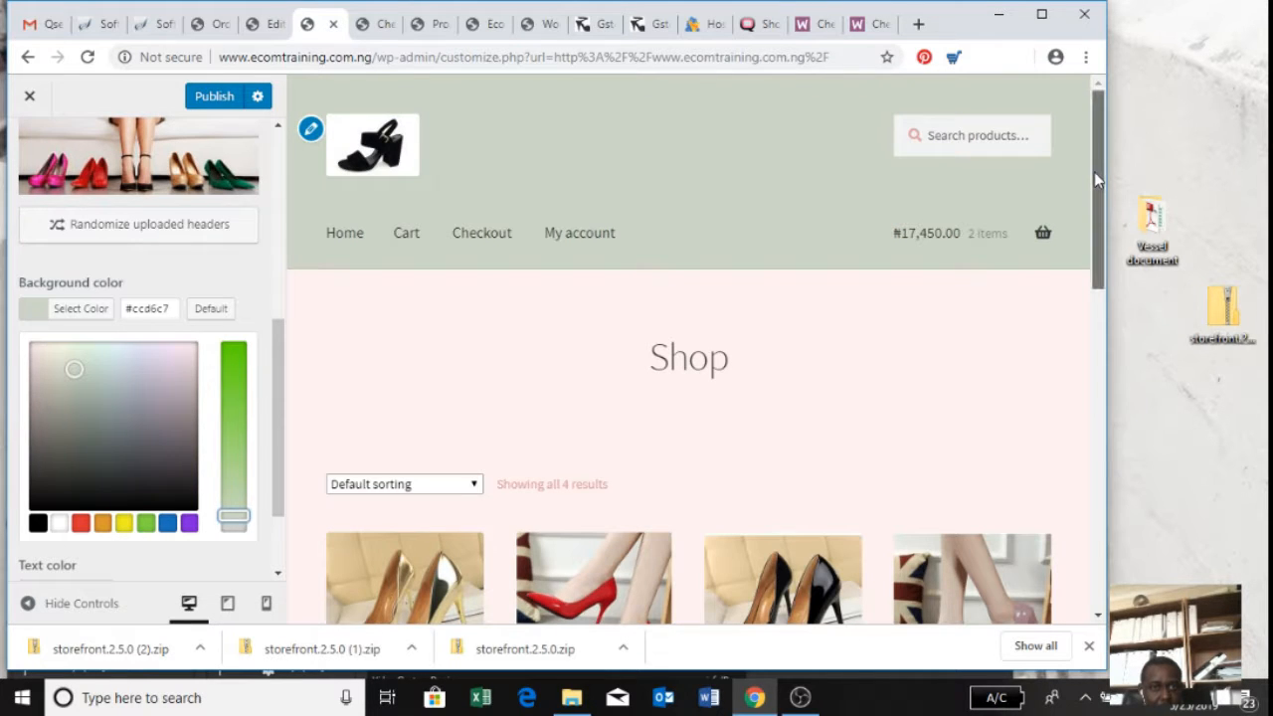
Publish the new header background color, close the customizer and check the header on the live Shop page
scroll(1097, 182, "down", 1)
scroll(1096, 169, "up", 2)
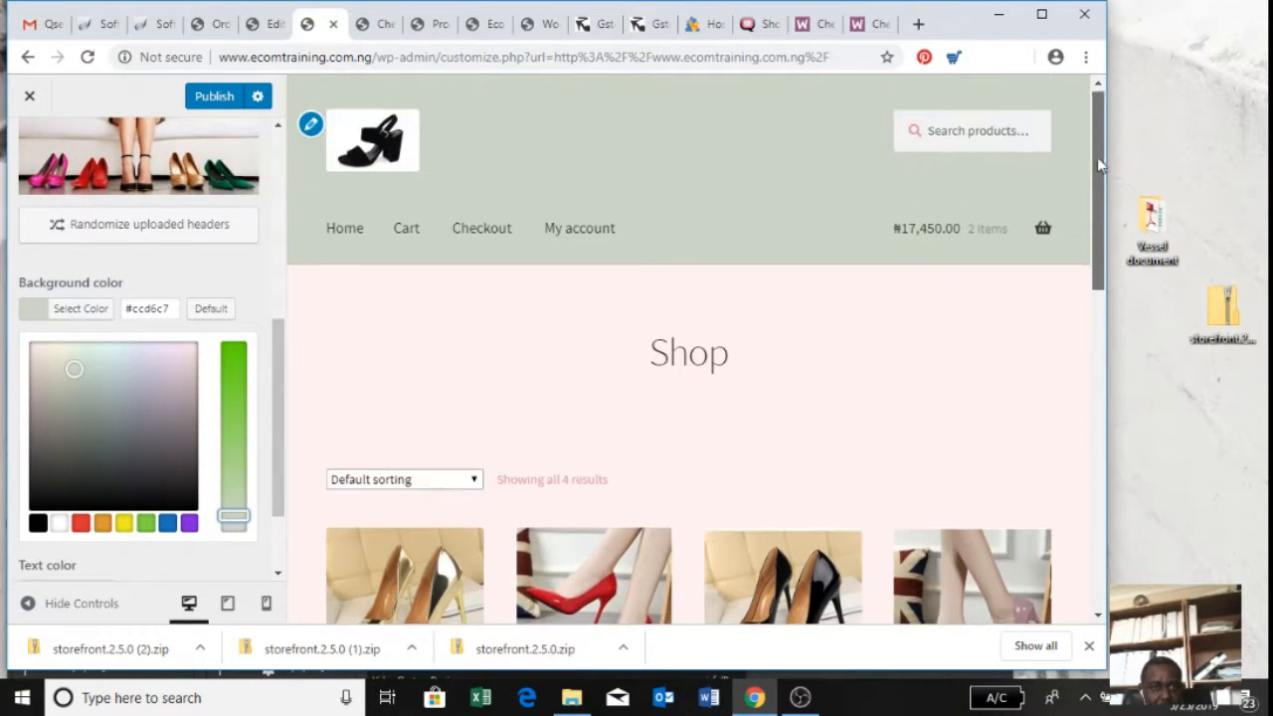
left_click(215, 96)
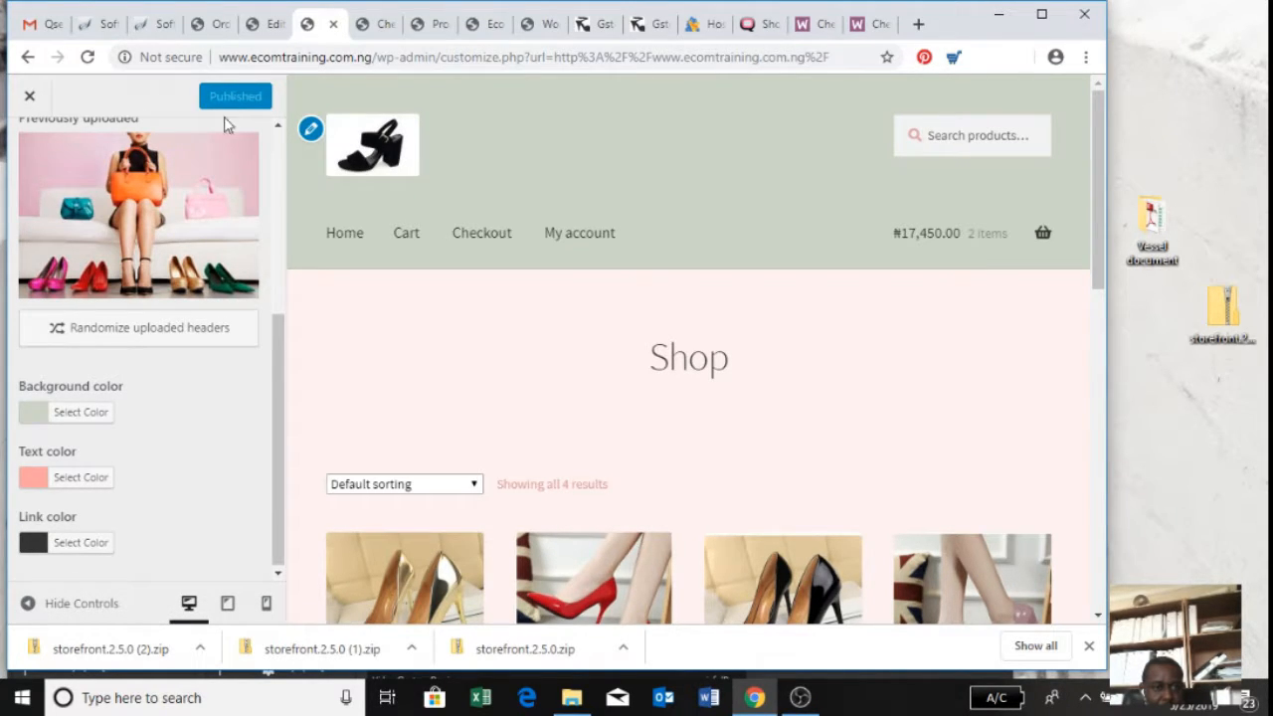
left_click(31, 98)
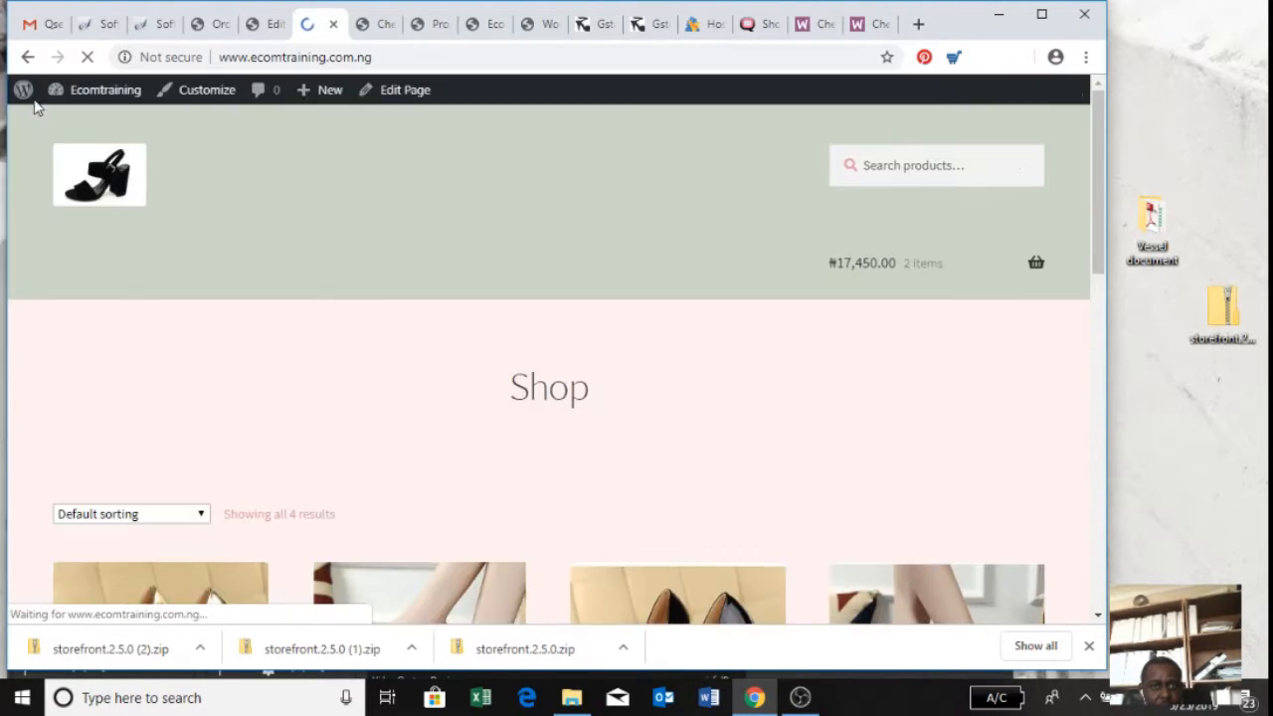
mouse_move(33, 106)
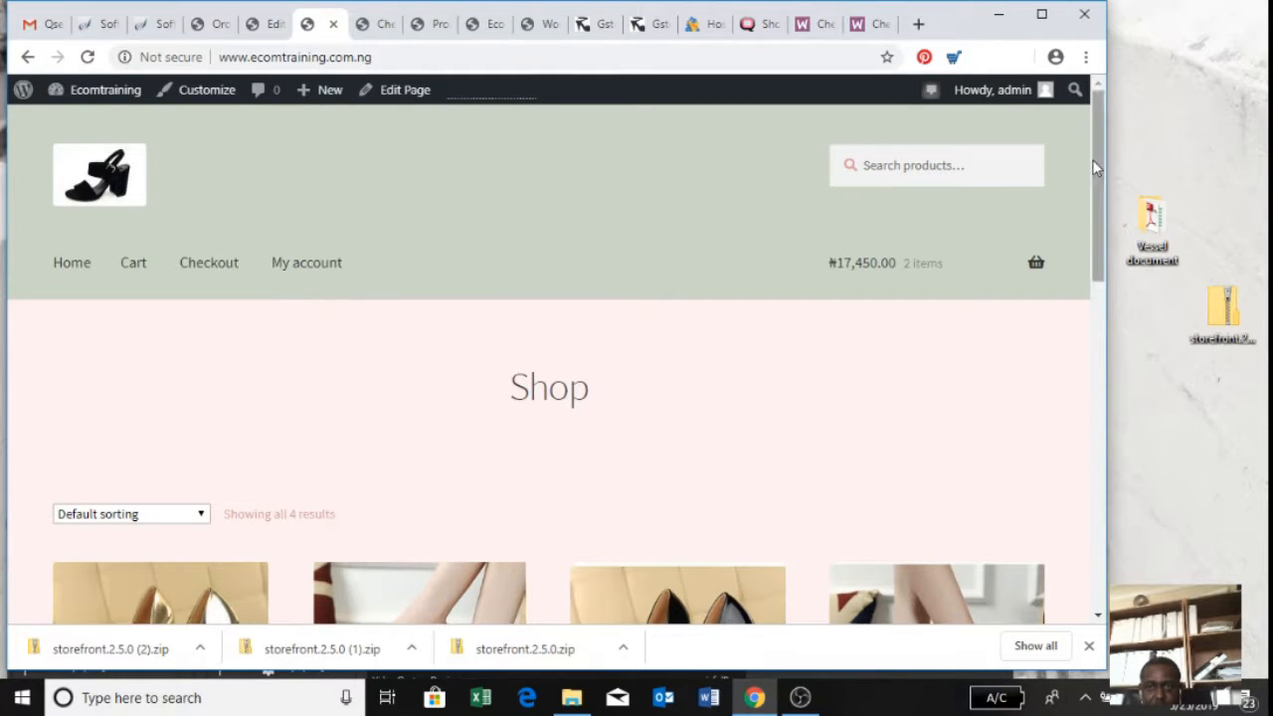
left_click_drag(1097, 161, 1088, 137)
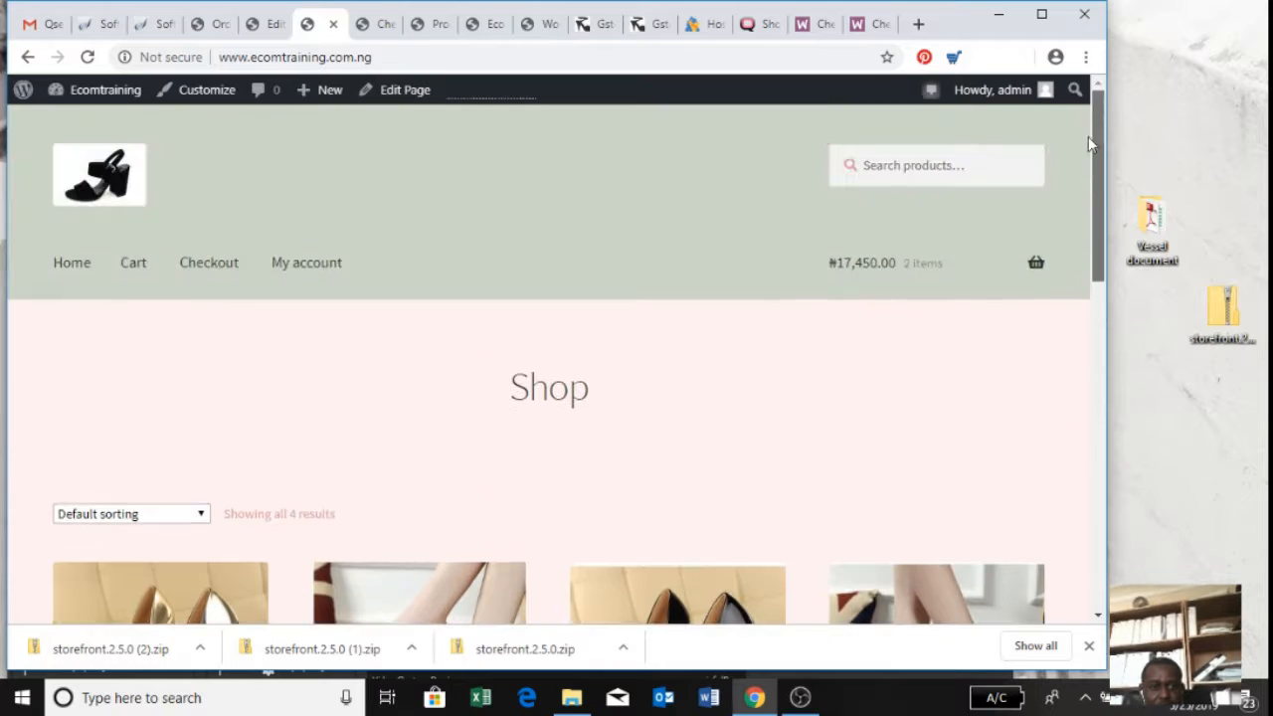
Reopen the theme customizer, review the static homepage and posts page choices in Homepage Settings, and return to the section list
left_click(196, 95)
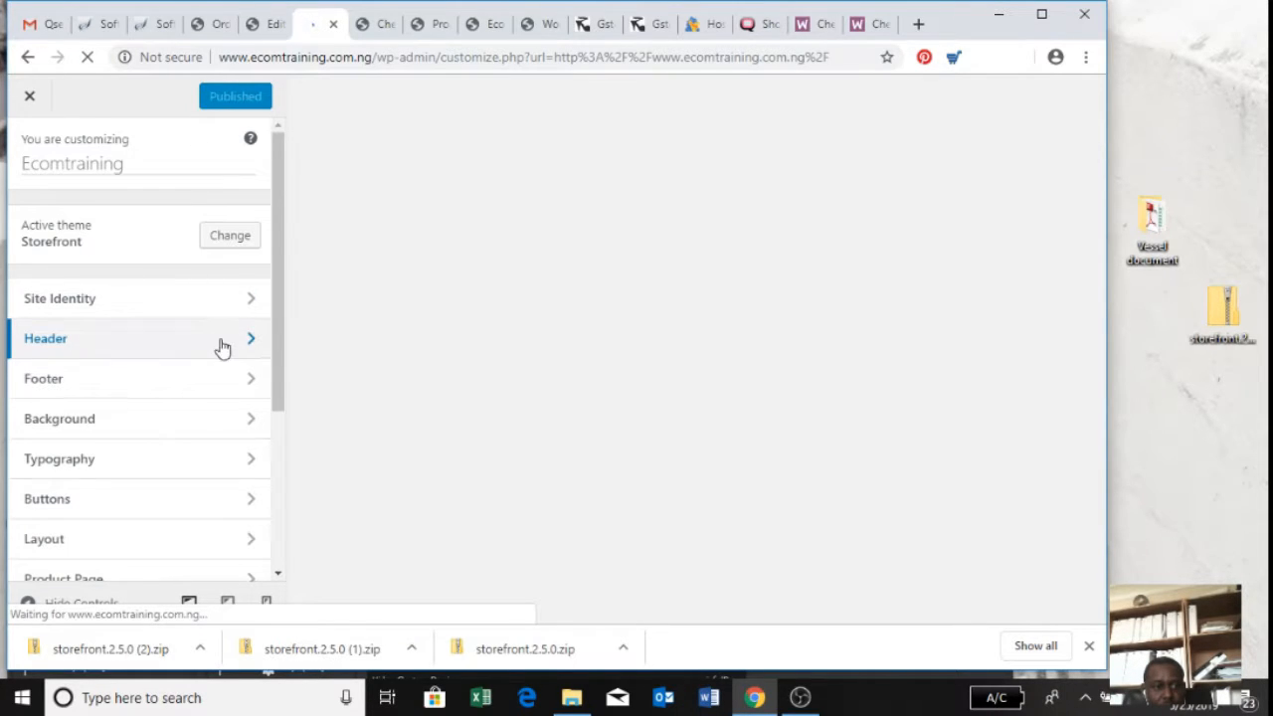
left_click_drag(274, 338, 286, 482)
left_click(198, 479)
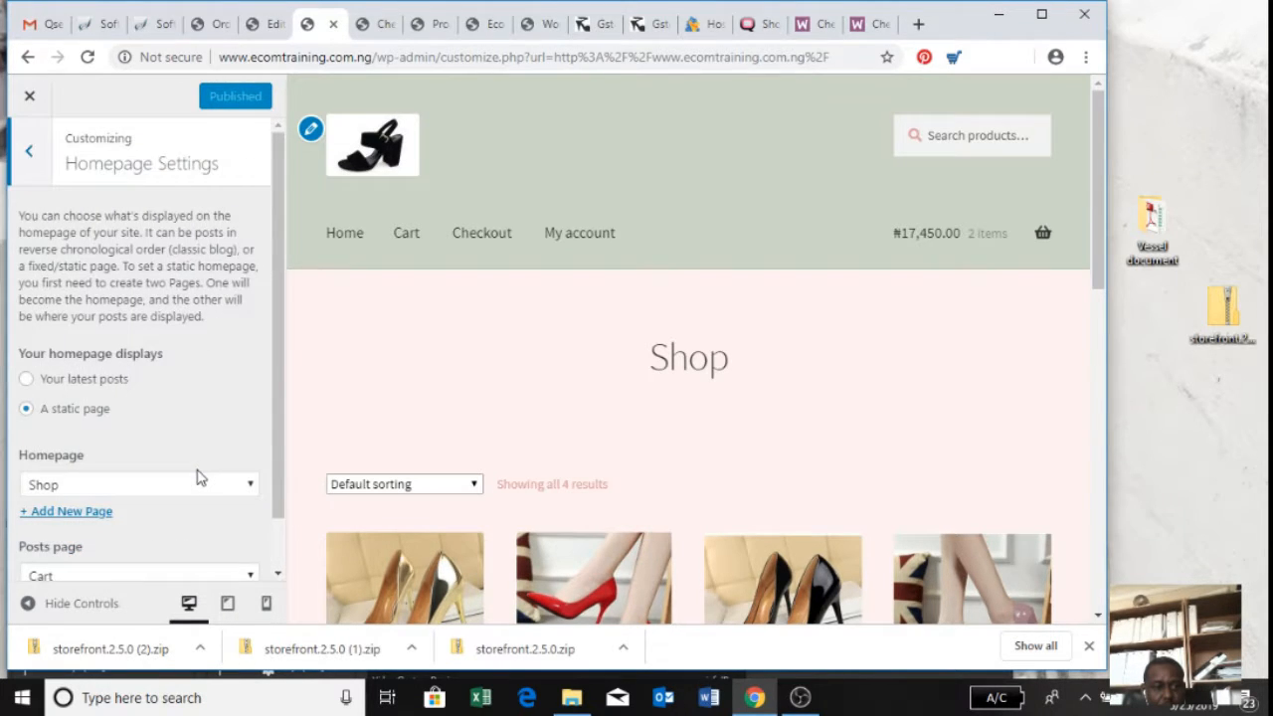
scroll(281, 368, "down", 1)
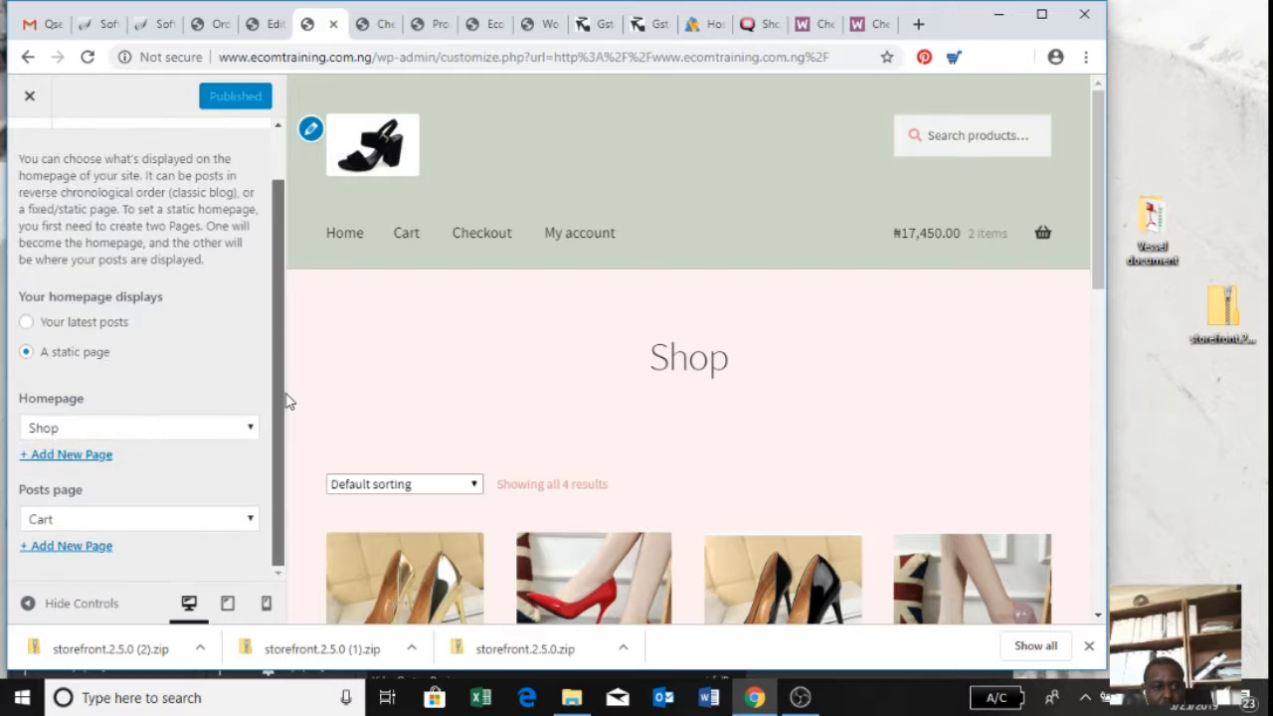
scroll(283, 298, "up", 1)
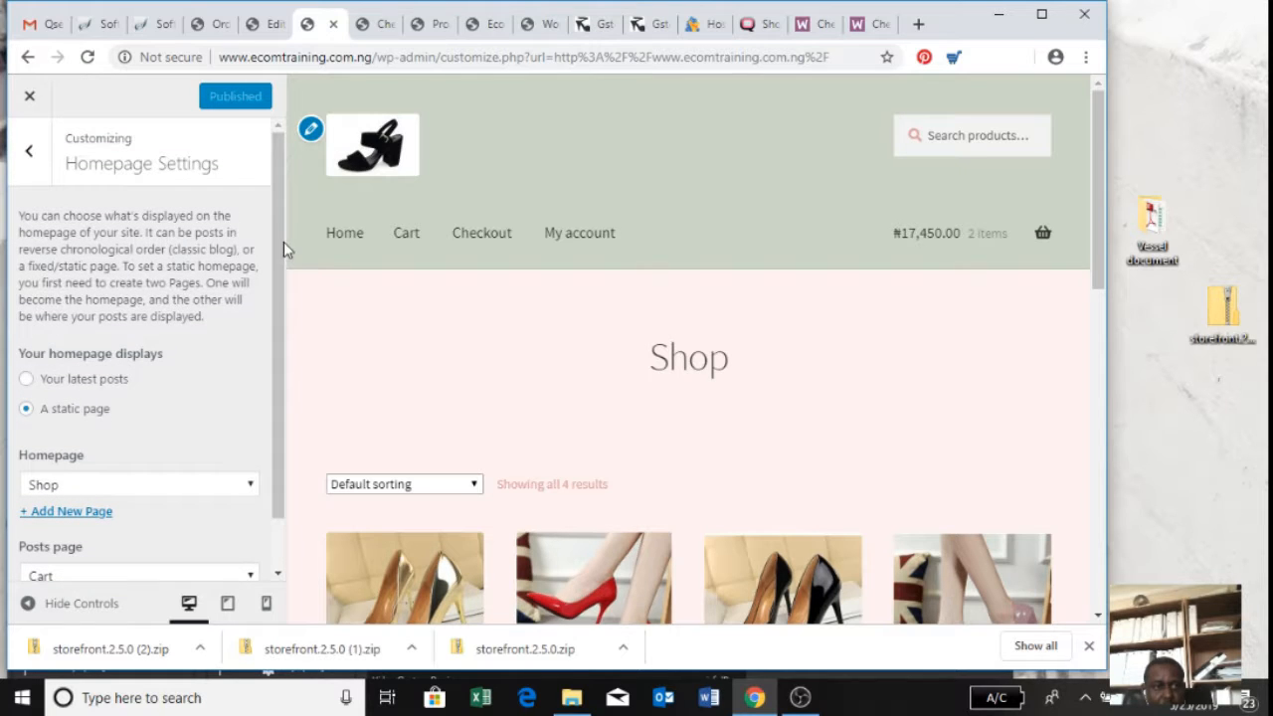
left_click(20, 146)
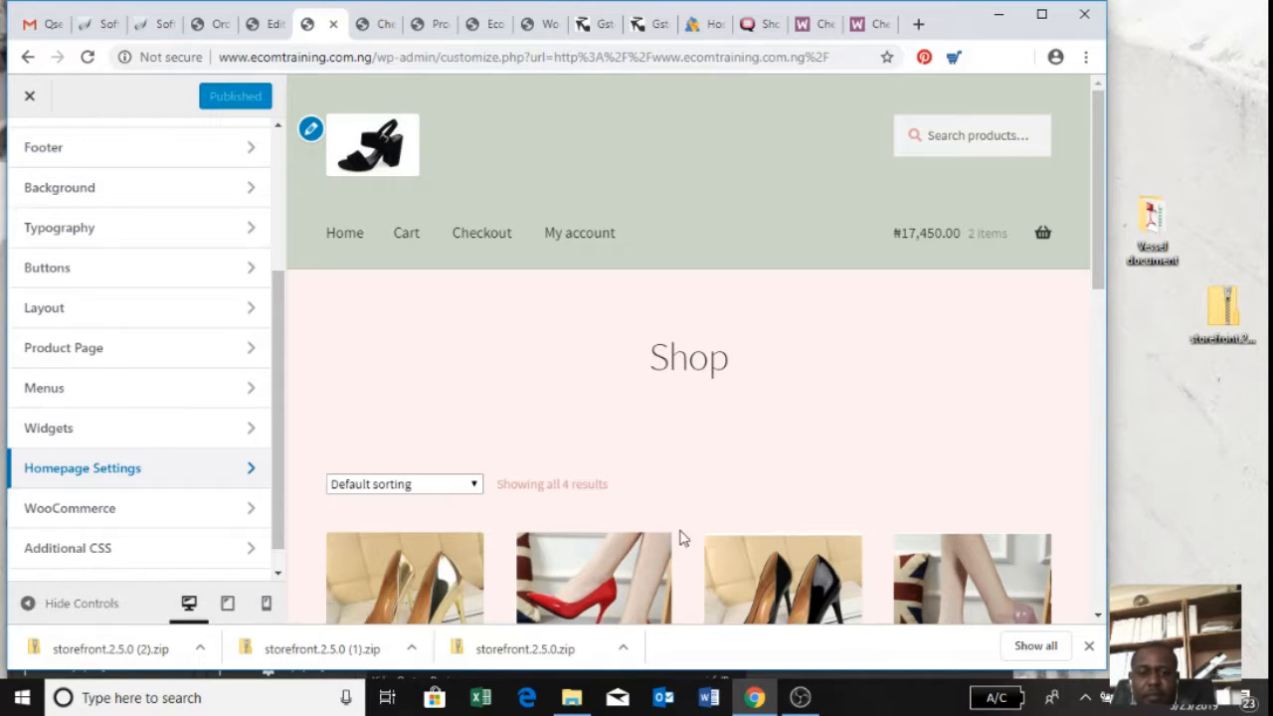
Switch to OBS and change the active scene to end 1
mouse_move(799, 697)
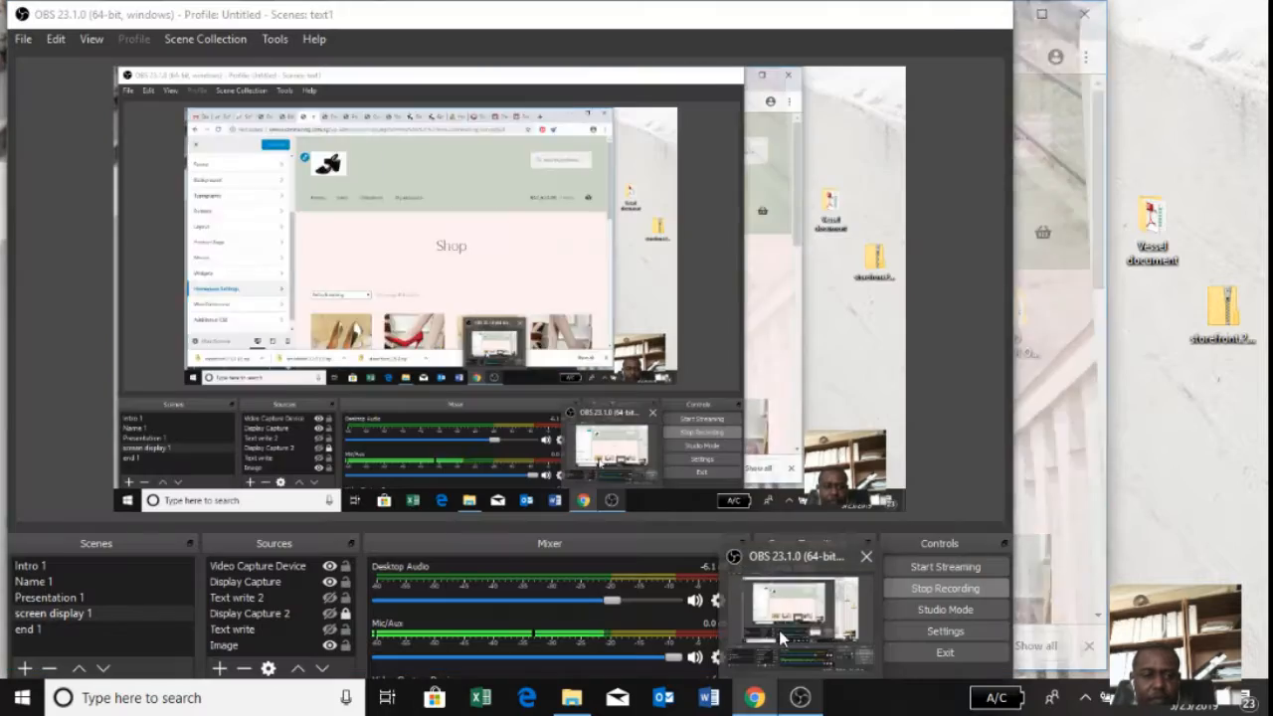
left_click(781, 639)
left_click(76, 631)
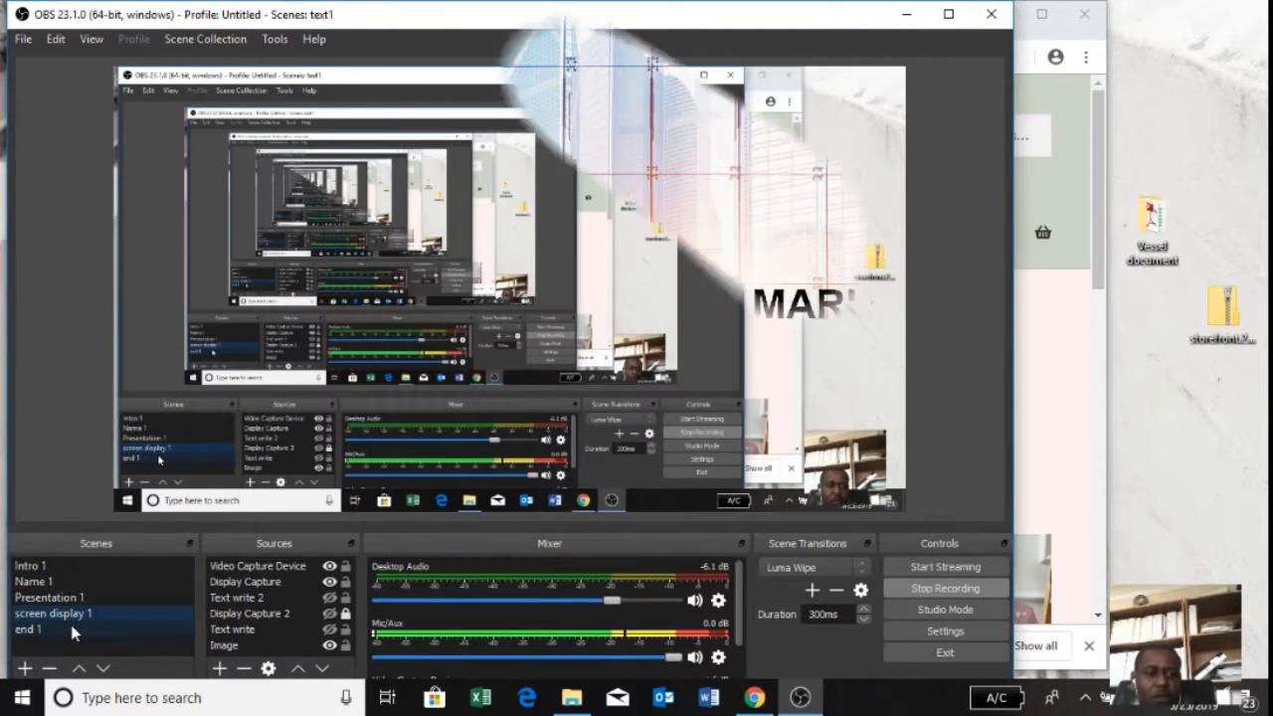